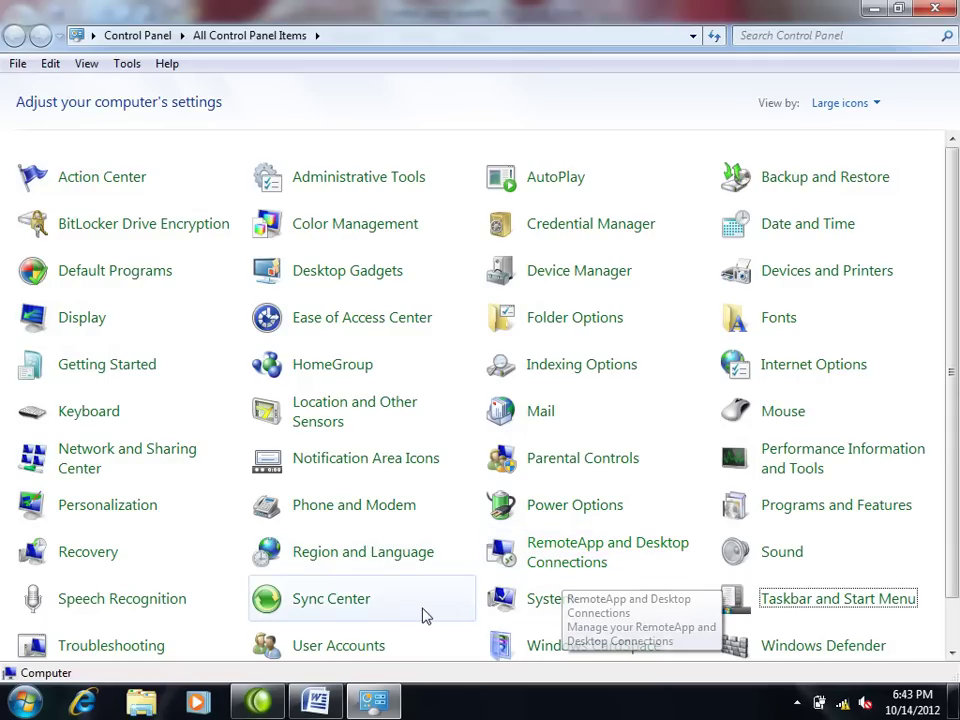
# Step: Scroll down the All Control Panel Items list, then minimize it to reveal the Word notes on Troubleshooting
pyautogui.scroll(-1, 183, 651)
pyautogui.scroll(-1, 183, 651)
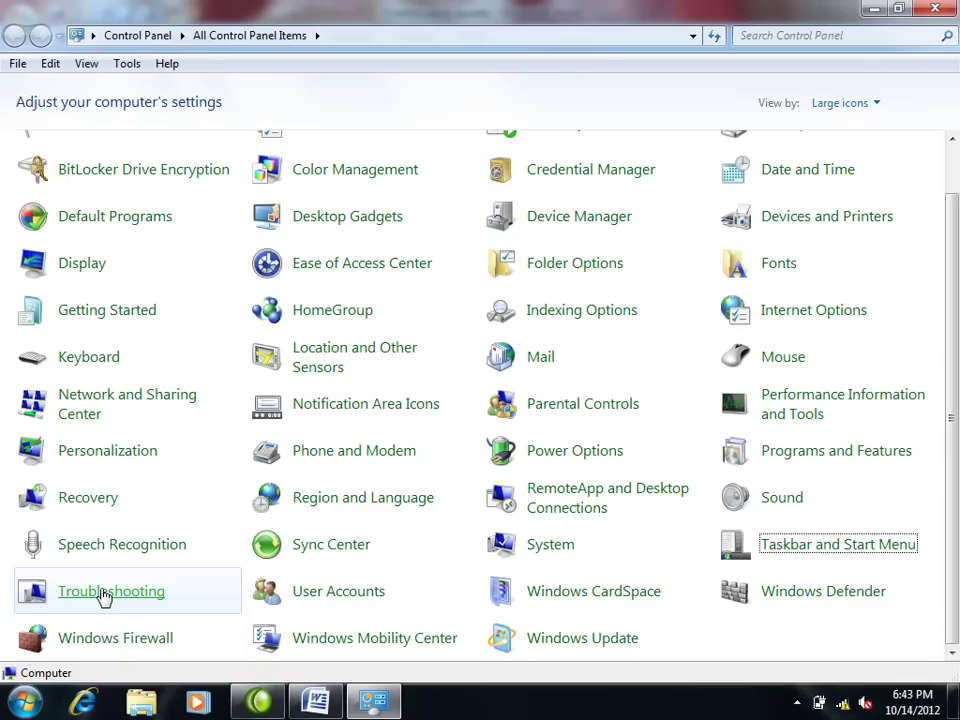
pyautogui.click(872, 10)
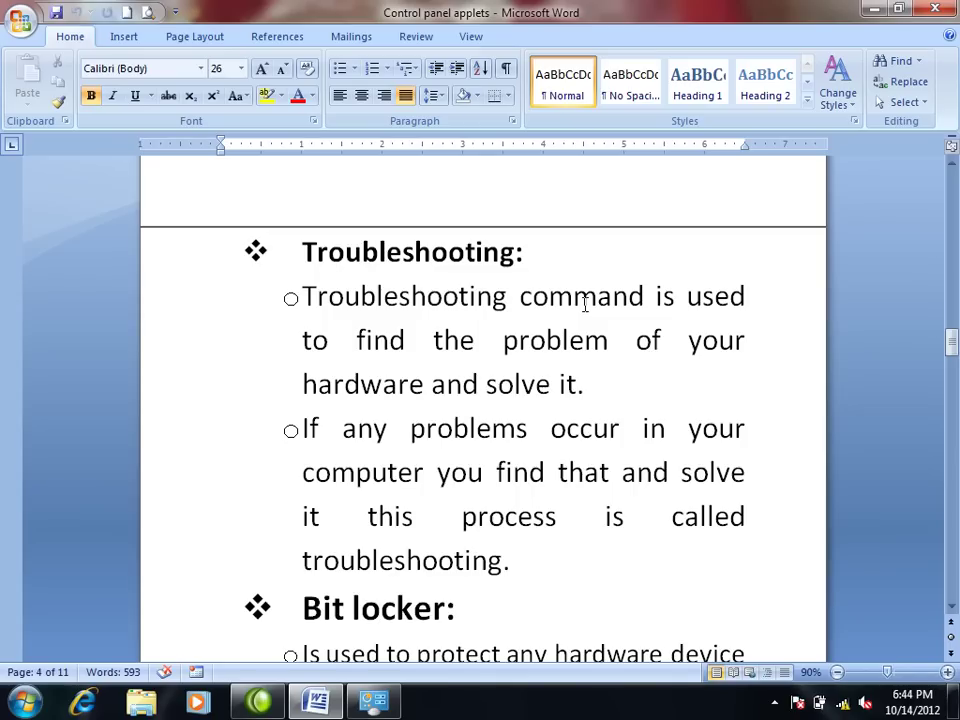
# Step: Restore the All Control Panel Items window over Word and scroll down to Troubleshooting
pyautogui.click(777, 703)
pyautogui.rightClick(743, 607)
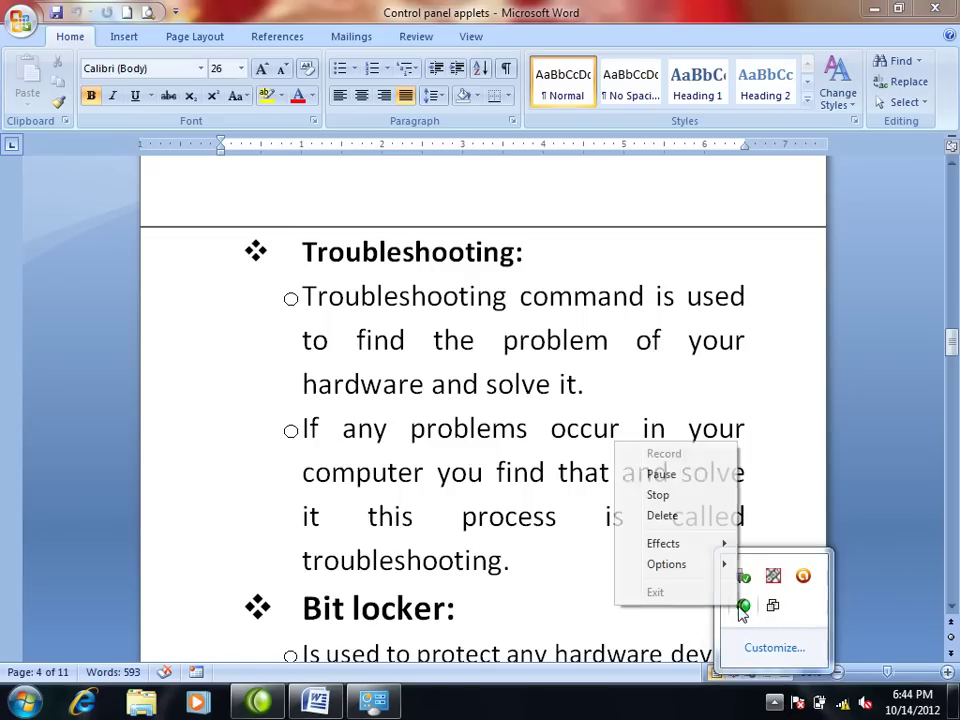
pyautogui.click(700, 494)
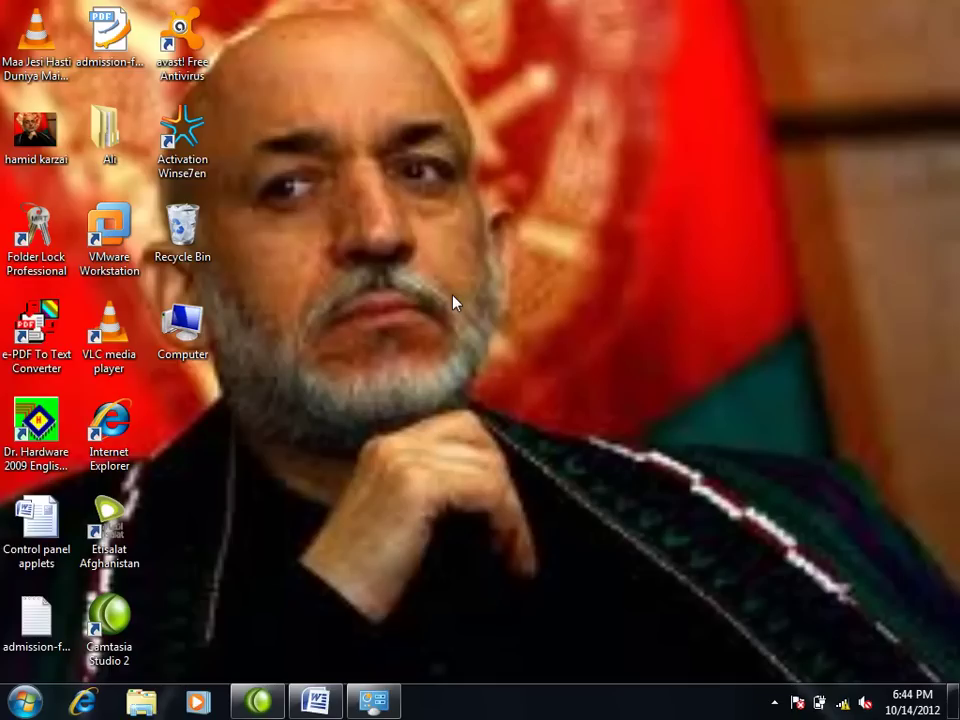
pyautogui.click(373, 702)
pyautogui.scroll(-2, 208, 619)
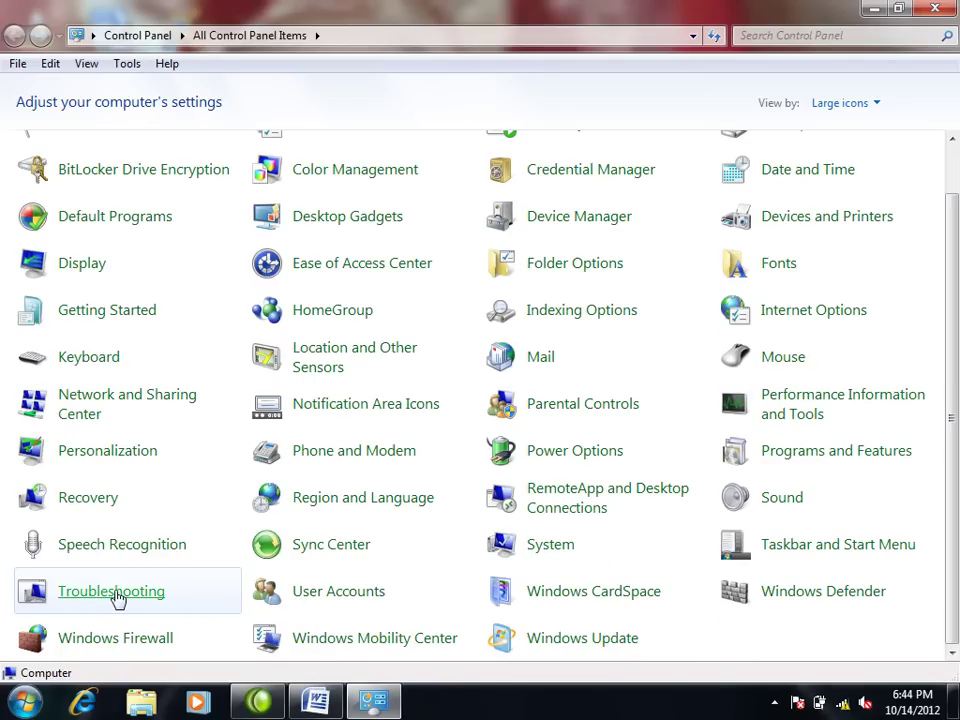
# Step: Open the Troubleshooting applet from All Control Panel Items, then minimize it to show the desktop
pyautogui.click(113, 592)
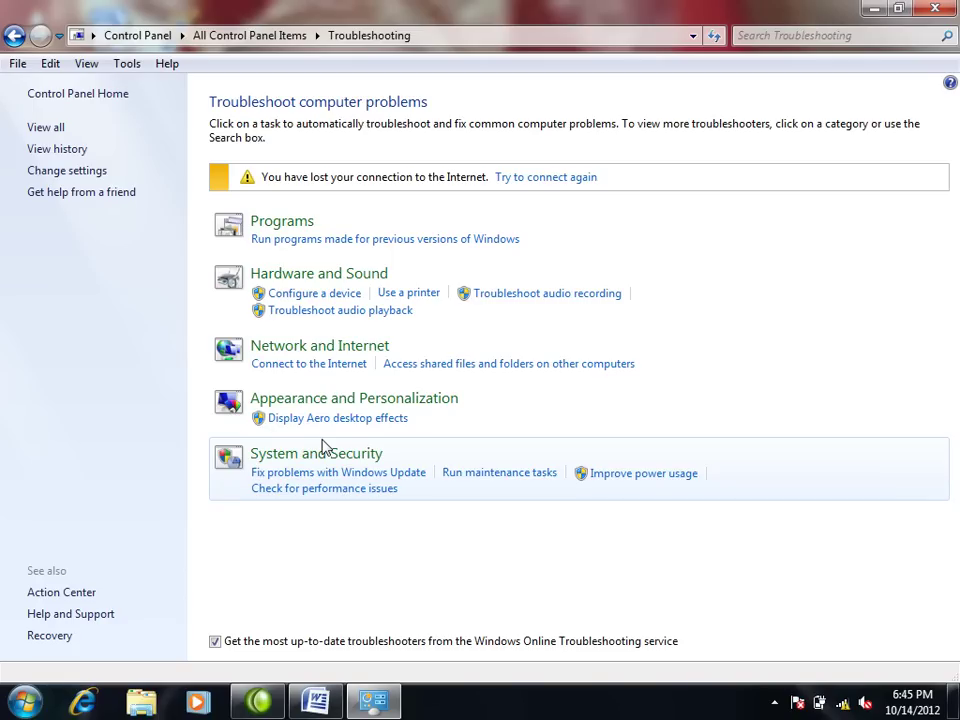
pyautogui.click(872, 12)
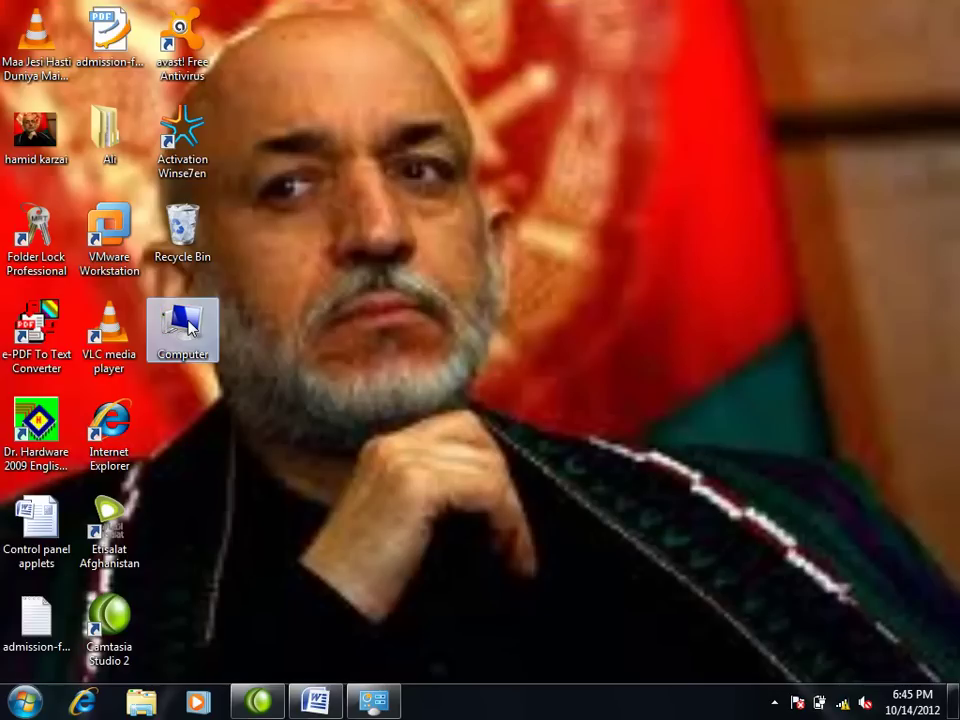
# Step: Open the Computer drives window, then return Control Panel to All Items and launch Device Manager
pyautogui.doubleClick(186, 327)
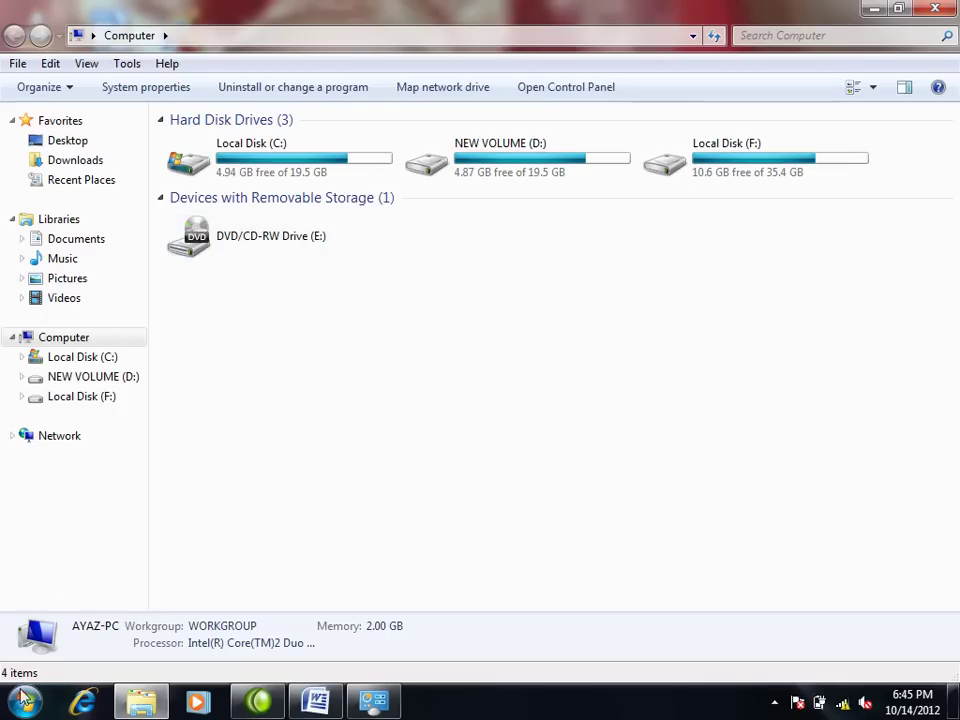
pyautogui.click(373, 702)
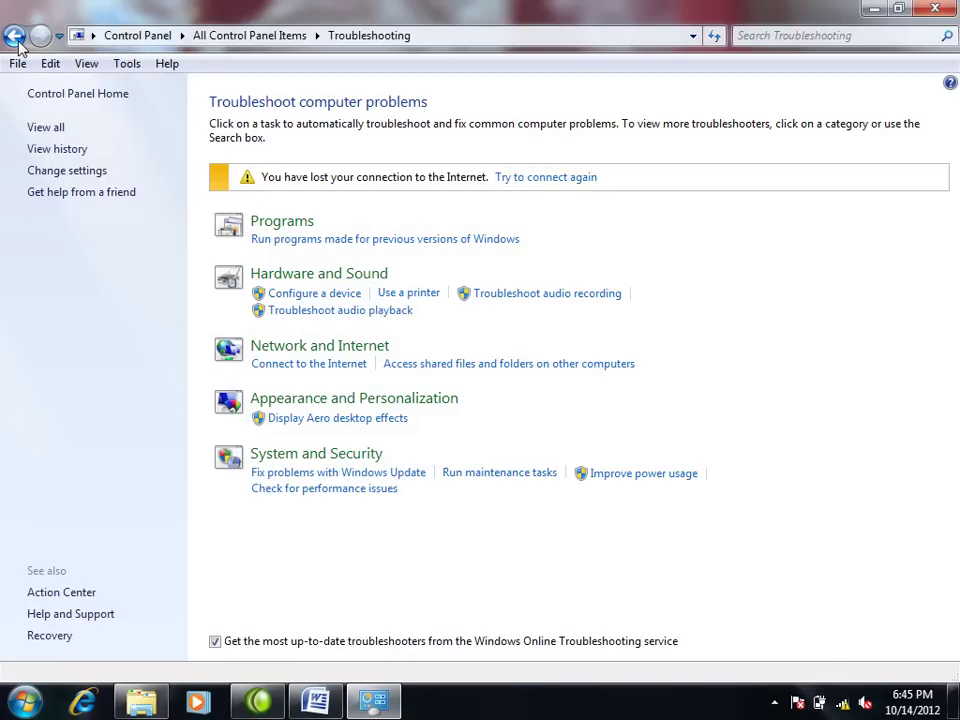
pyautogui.click(15, 38)
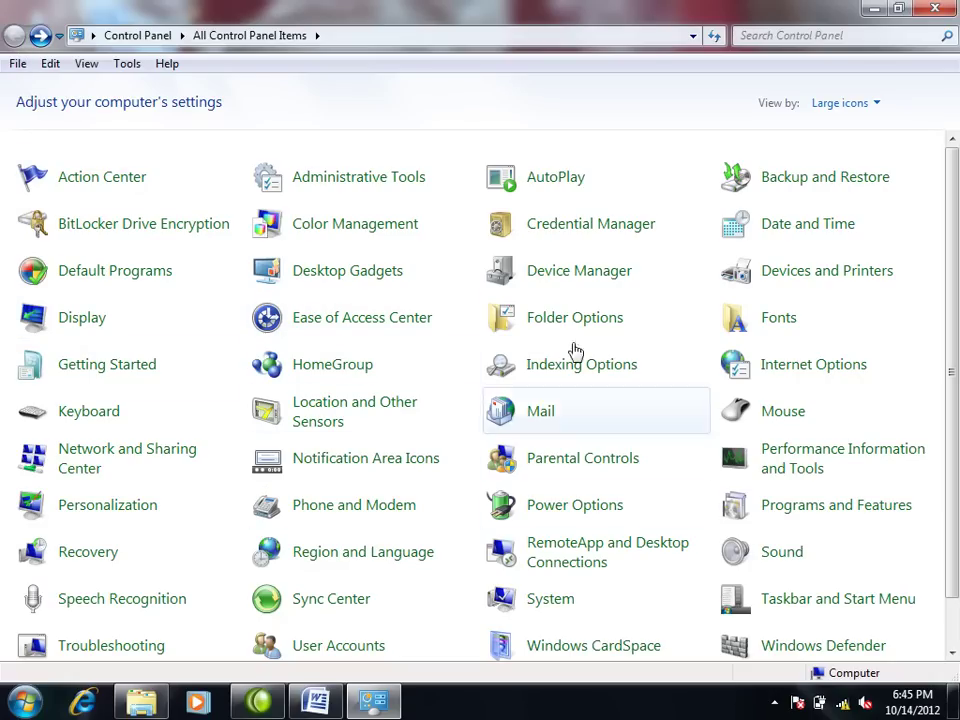
pyautogui.click(588, 274)
# Step: Disable the HL-DT-ST CDRW/DVD GCCT10N ATA Device under DVD/CD-ROM drives, confirm, and close Device Manager
pyautogui.click(947, 10)
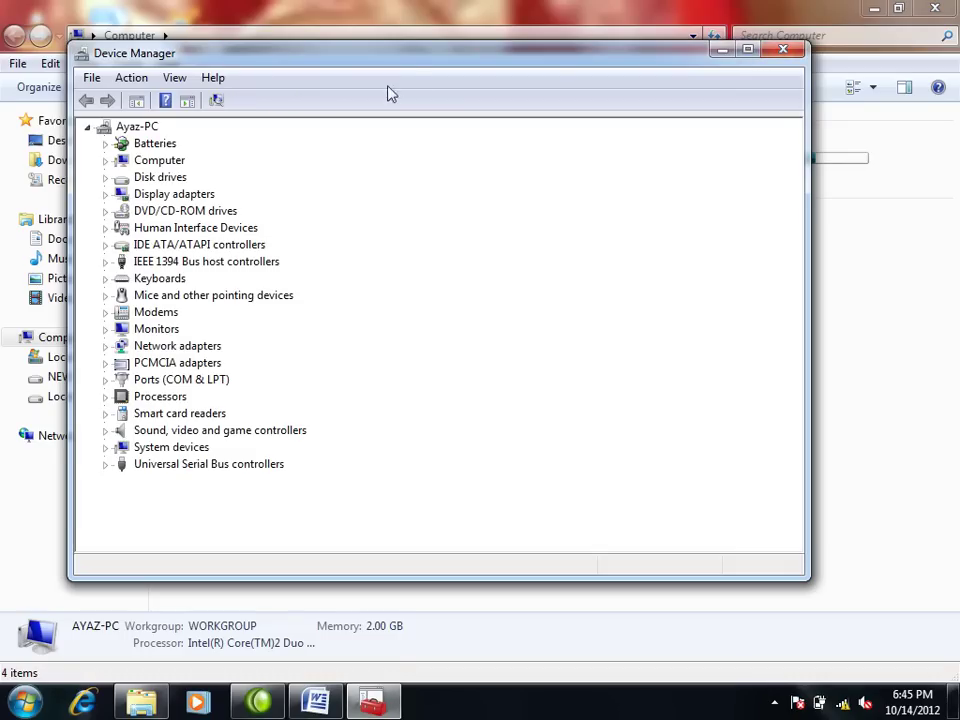
pyautogui.moveTo(487, 60); pyautogui.dragTo(521, 48)
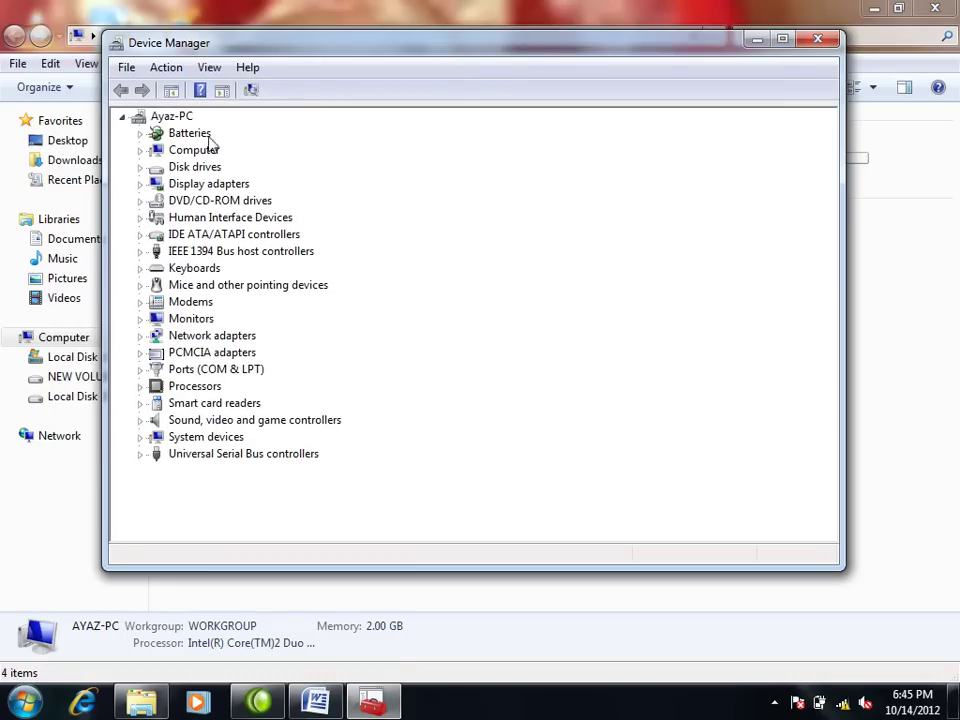
pyautogui.click(140, 200)
pyautogui.rightClick(205, 218)
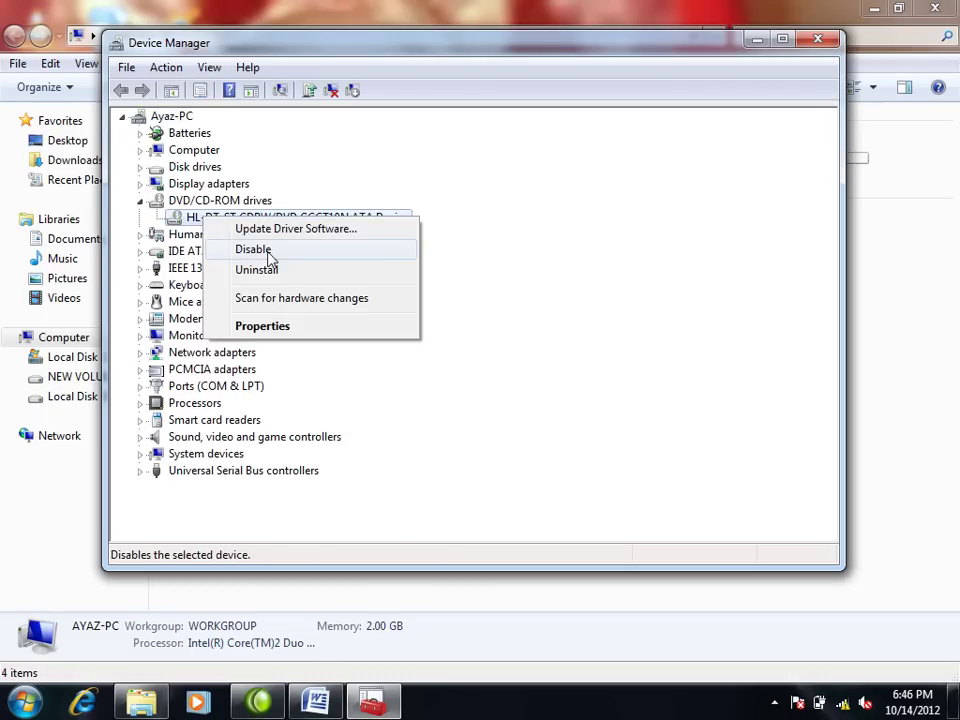
pyautogui.click(270, 252)
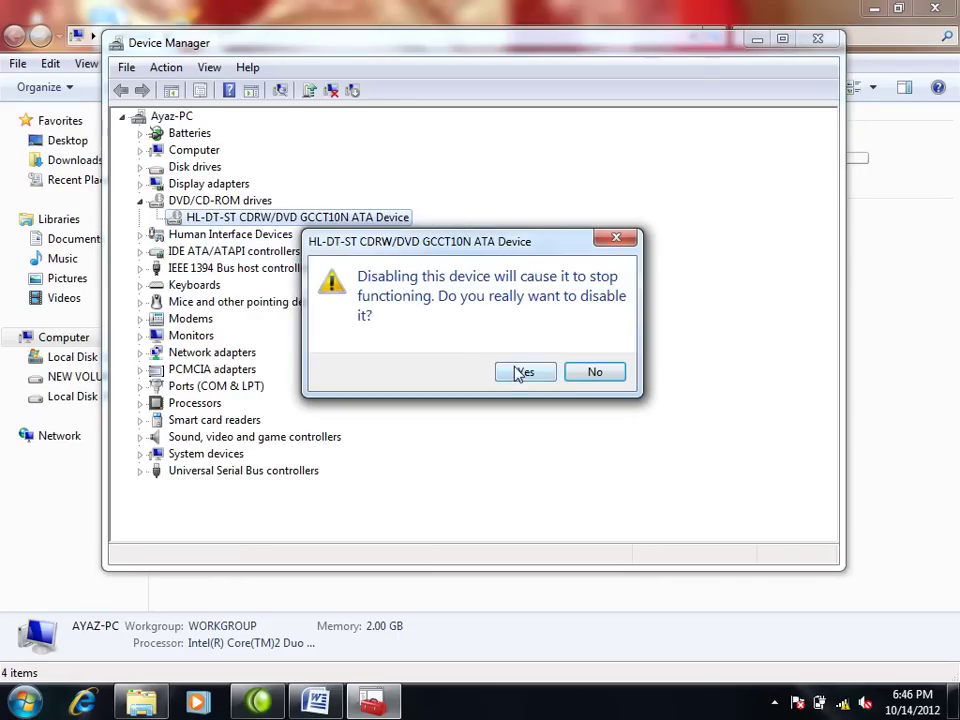
pyautogui.click(521, 371)
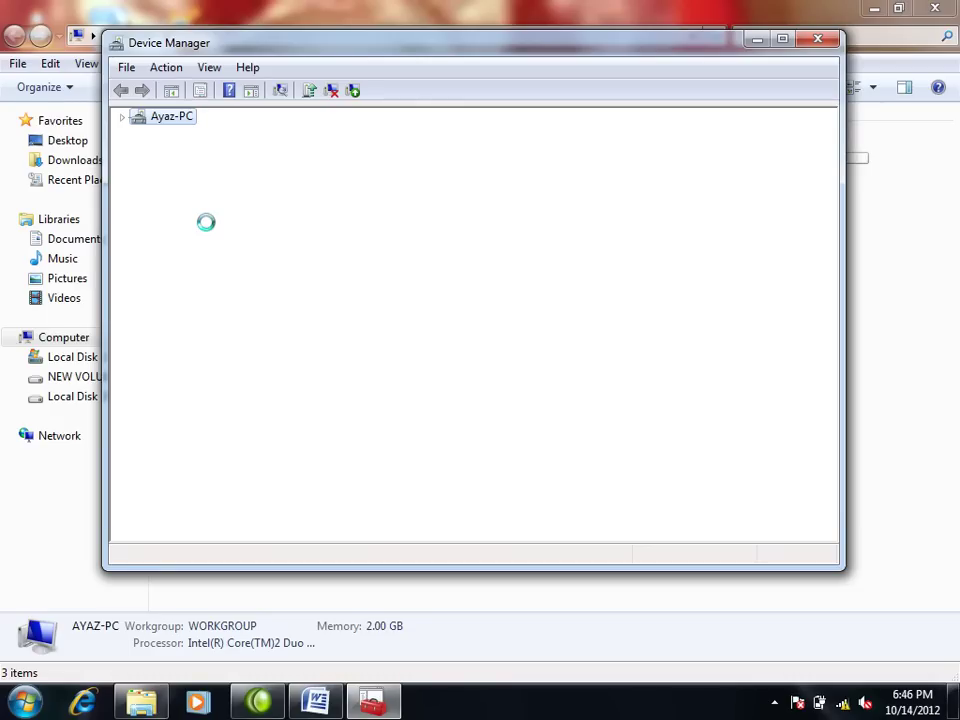
pyautogui.click(824, 44)
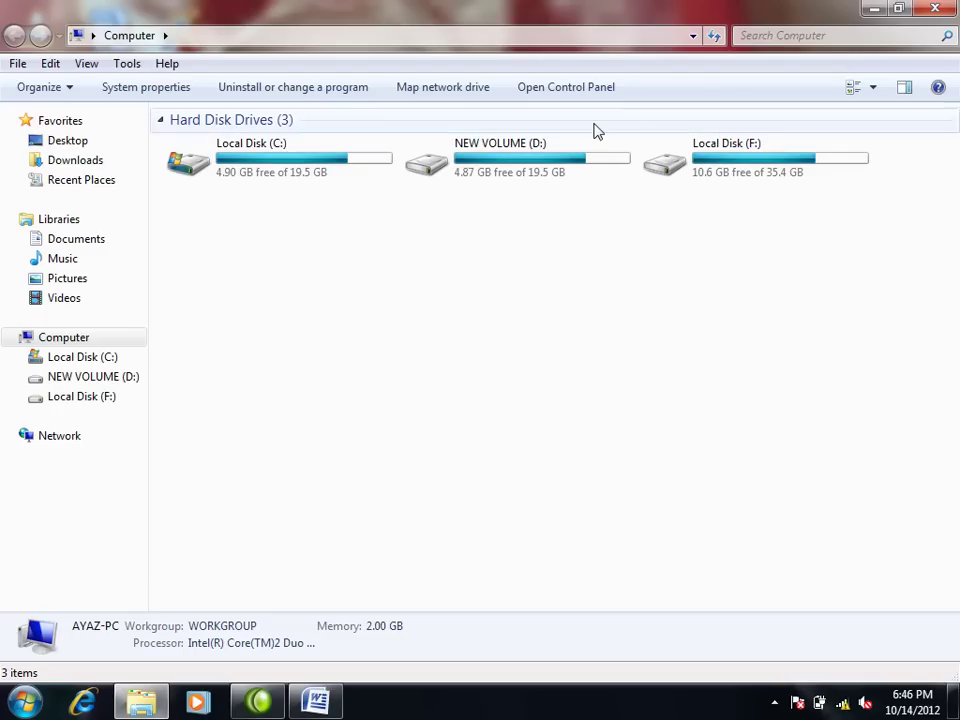
# Step: Reopen Device Manager from Control Panel and re-enable the HL-DT-ST DVD drive
pyautogui.click(30, 705)
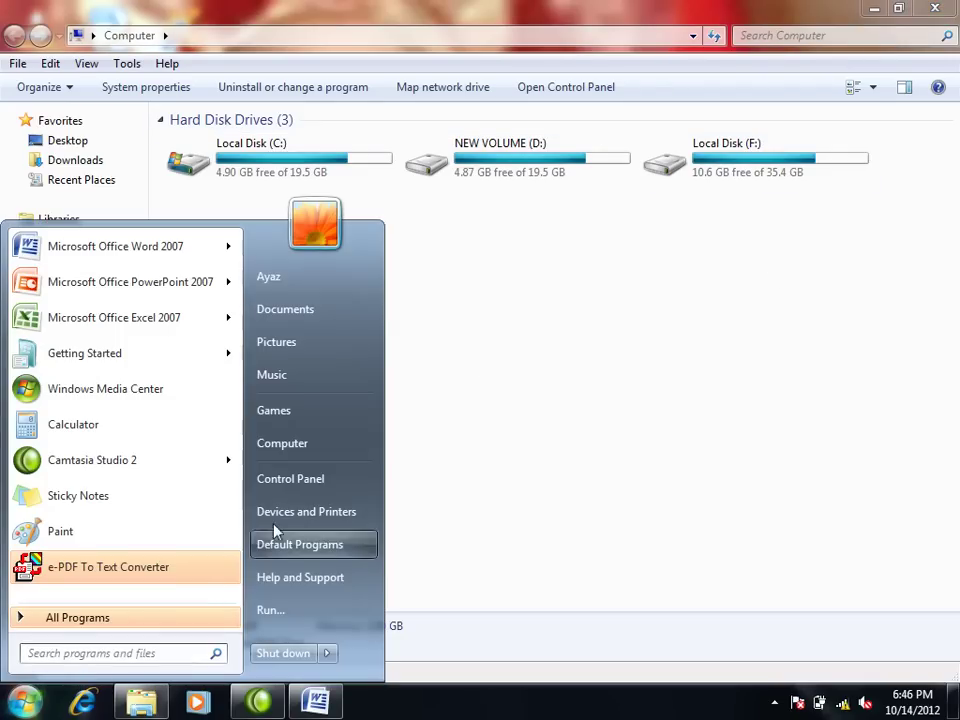
pyautogui.click(294, 484)
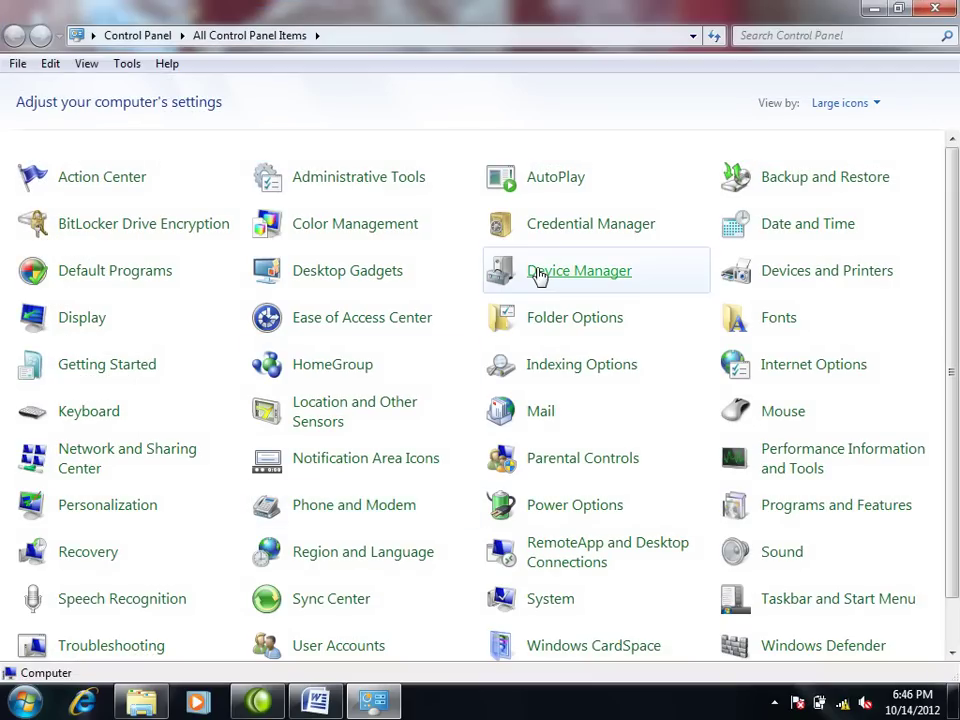
pyautogui.click(538, 275)
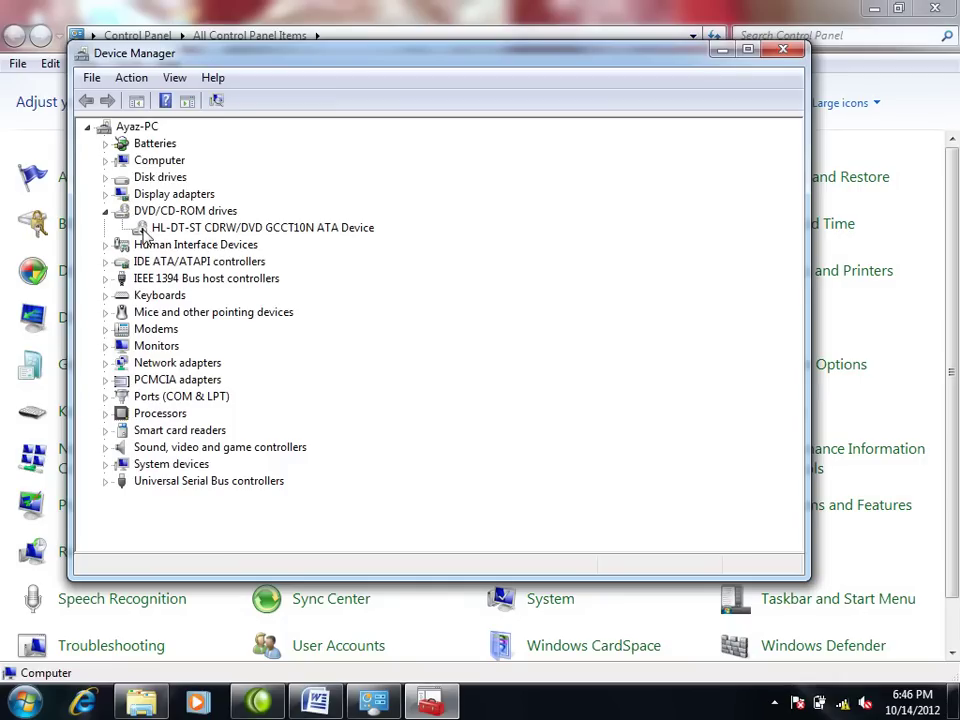
pyautogui.rightClick(147, 232)
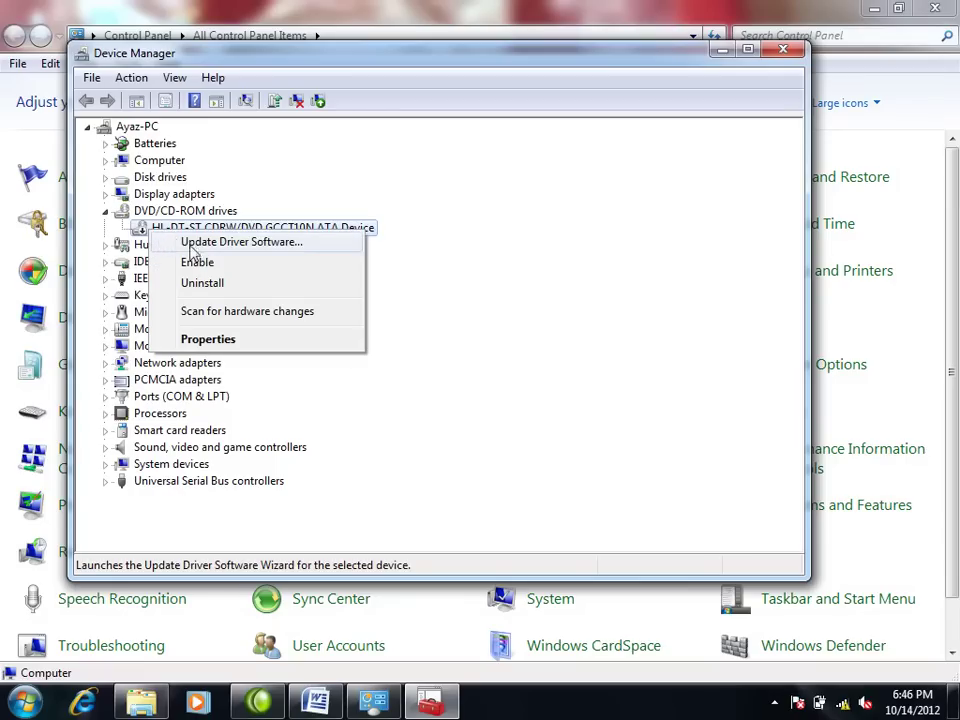
pyautogui.click(200, 262)
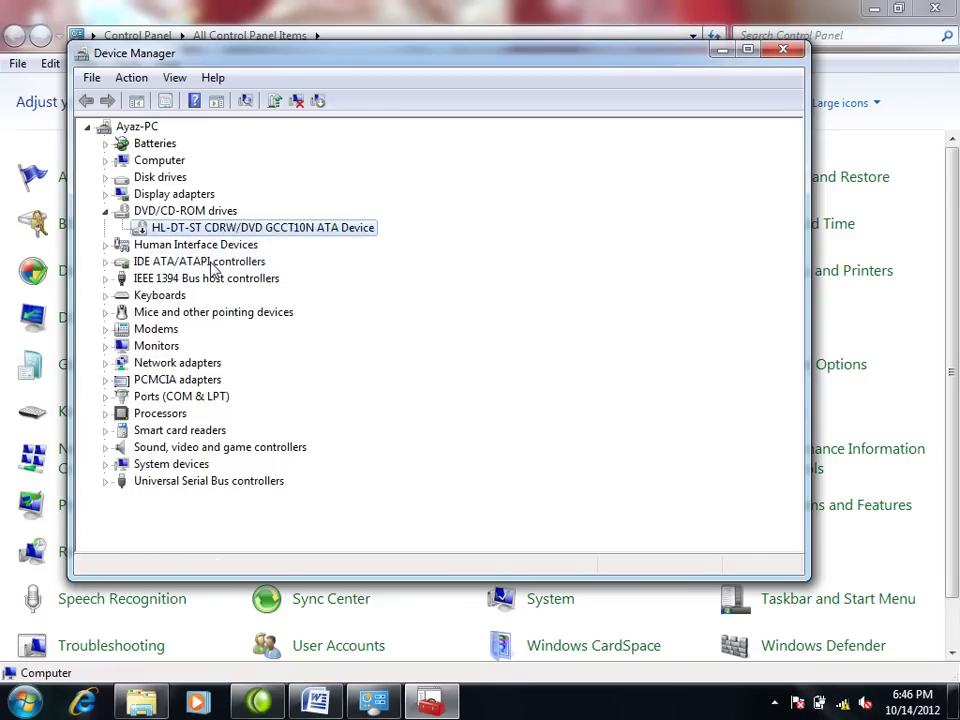
# Step: Open the Computer window from Start, maximized, to check the DVD drive reappeared
pyautogui.click(22, 703)
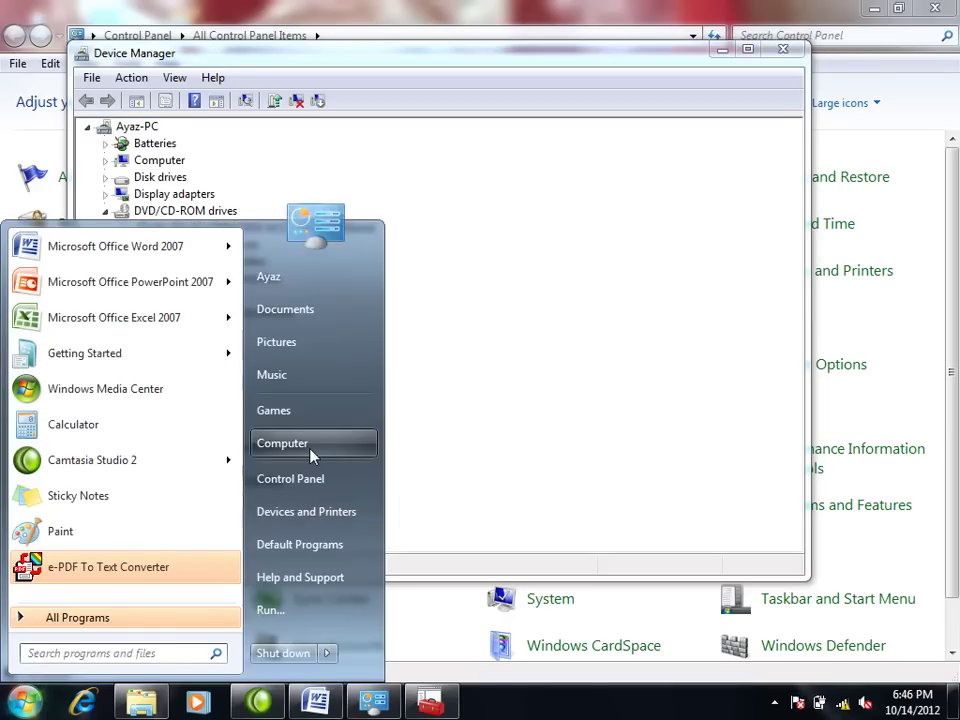
pyautogui.click(311, 448)
pyautogui.doubleClick(531, 285)
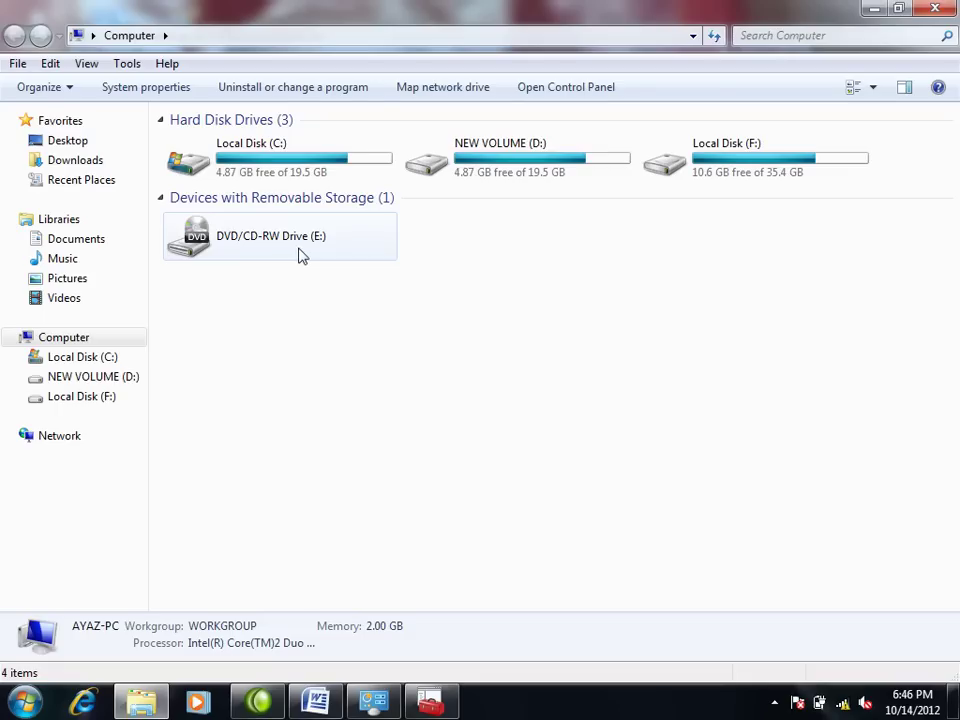
# Step: Disable the HL-DT-ST DVD drive again in Device Manager, confirm, and close it
pyautogui.click(431, 704)
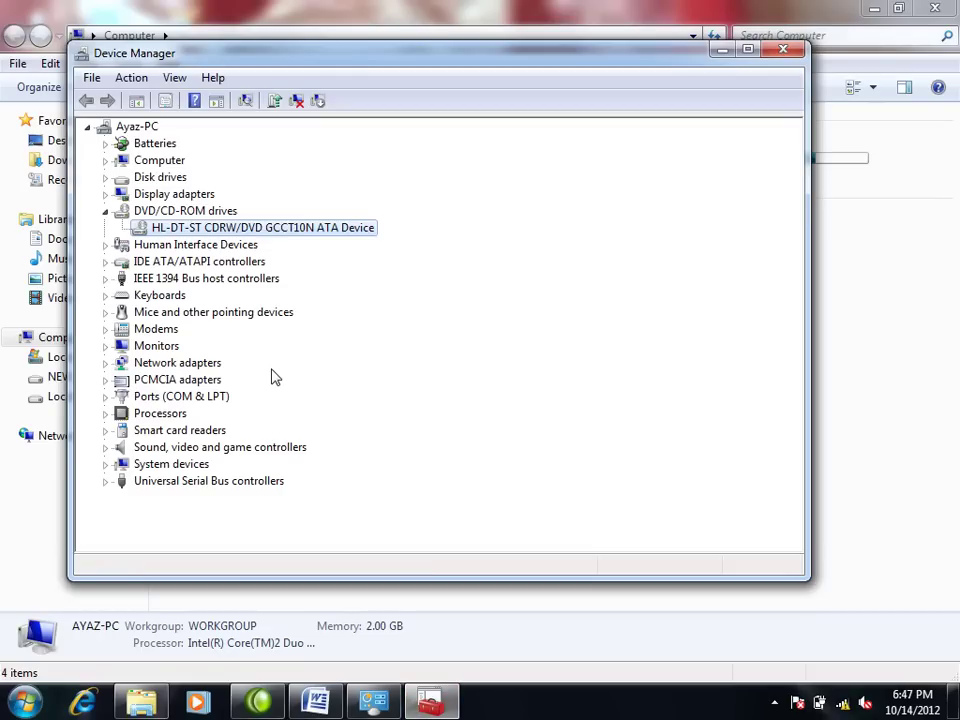
pyautogui.rightClick(190, 229)
pyautogui.click(238, 262)
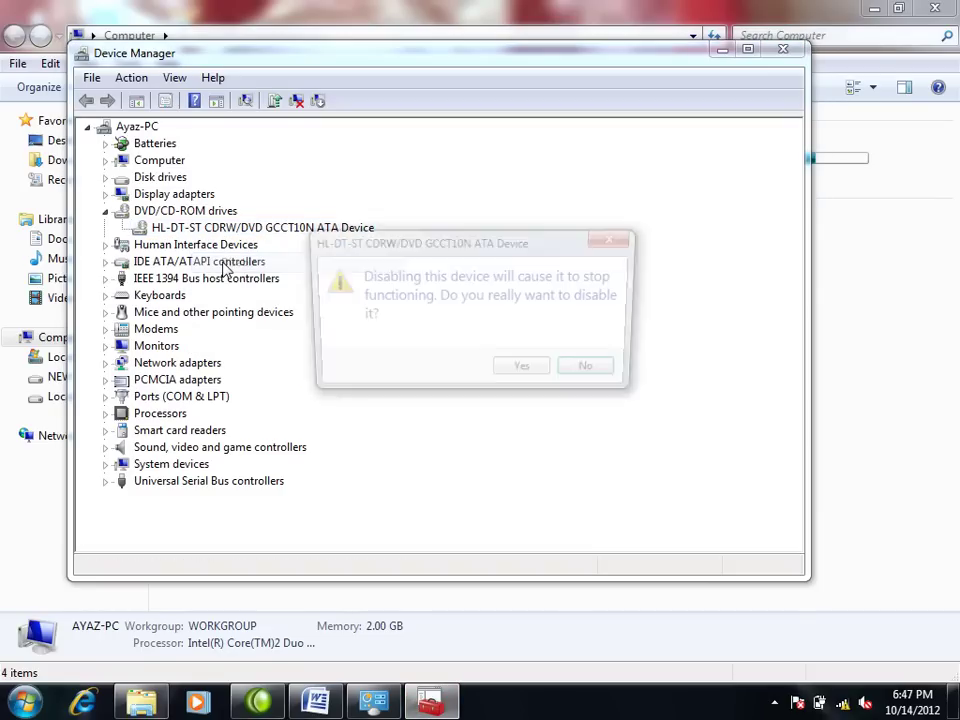
pyautogui.click(533, 374)
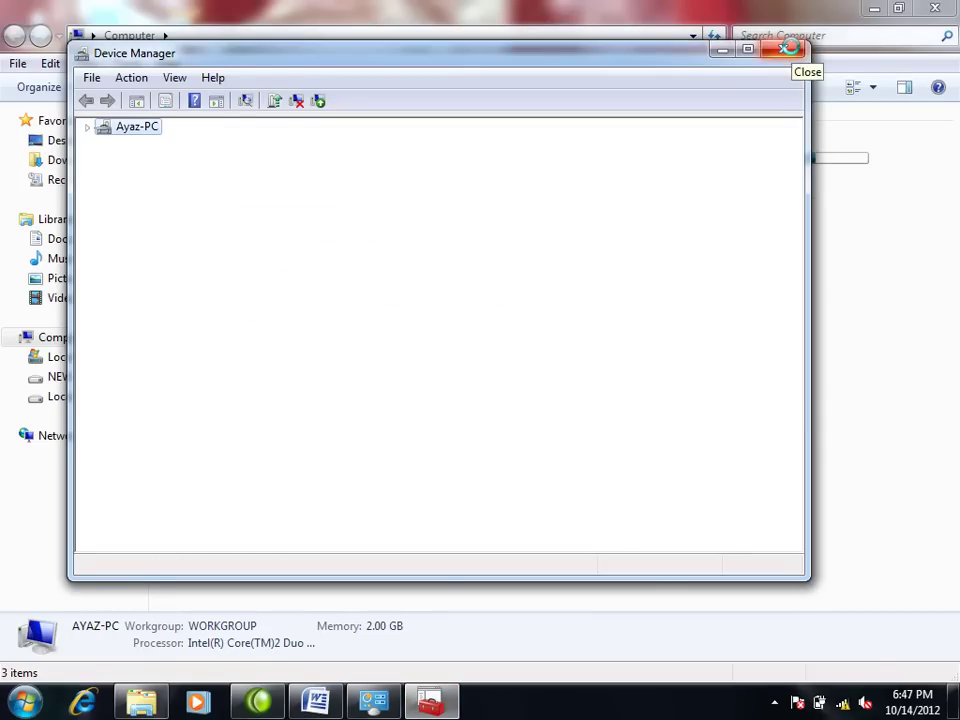
pyautogui.click(792, 48)
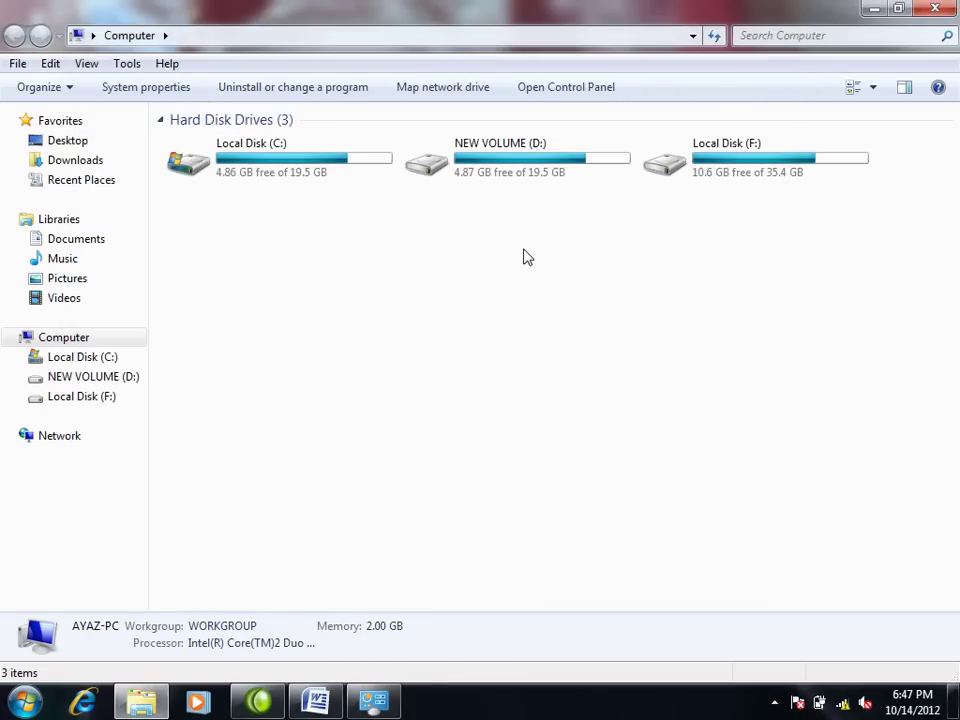
# Step: Reopen Control Panel full-screen, enable the HL-DT-ST DVD drive in Device Manager, and close it
pyautogui.click(24, 700)
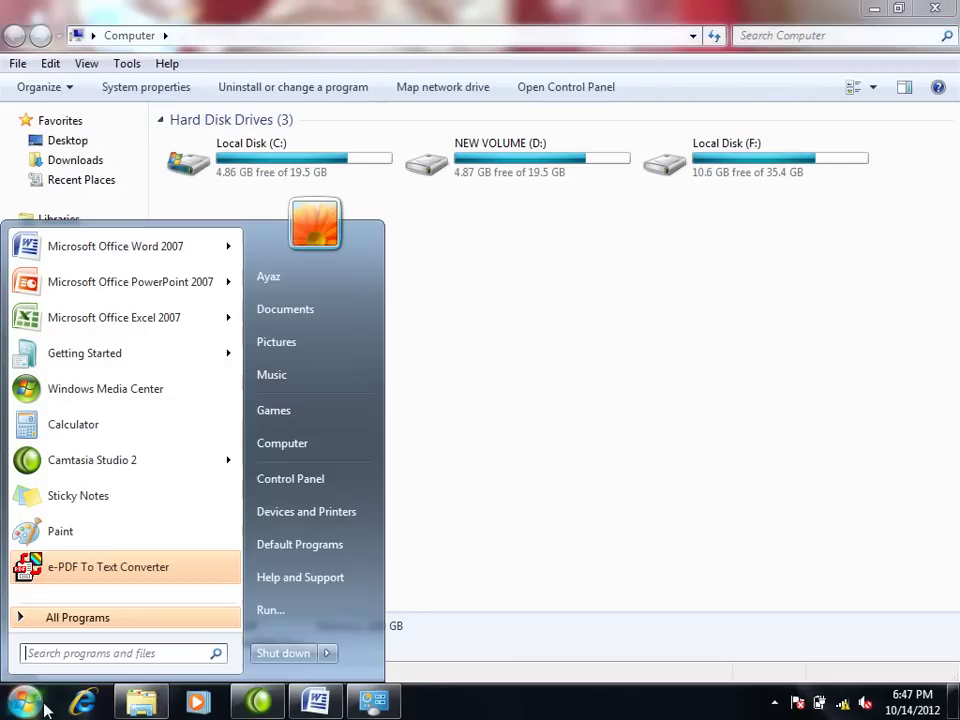
pyautogui.click(320, 484)
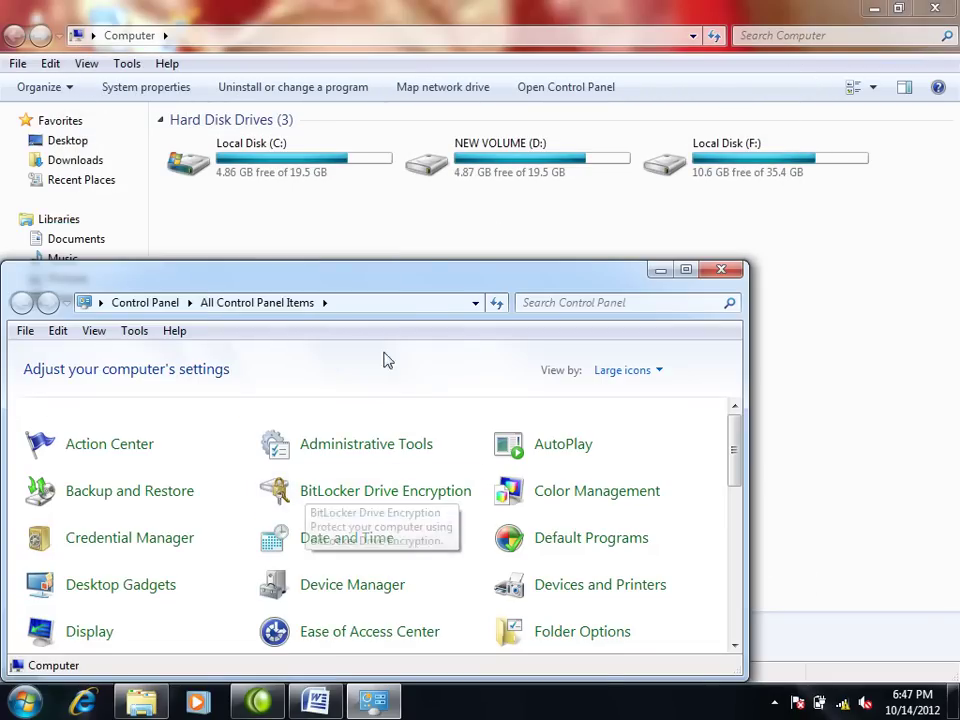
pyautogui.doubleClick(427, 267)
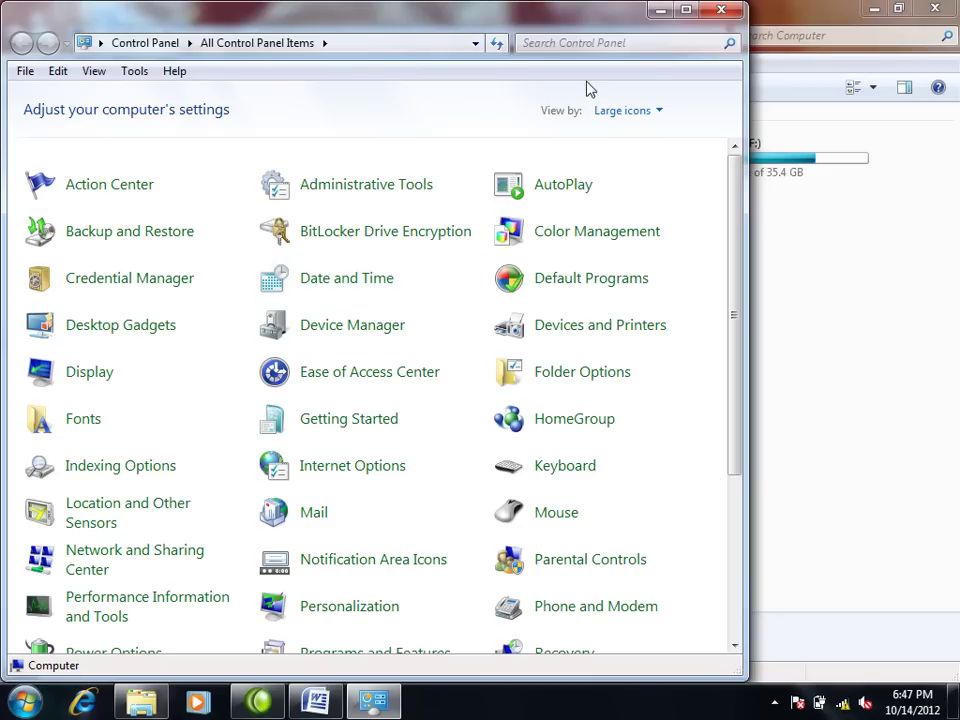
pyautogui.click(685, 10)
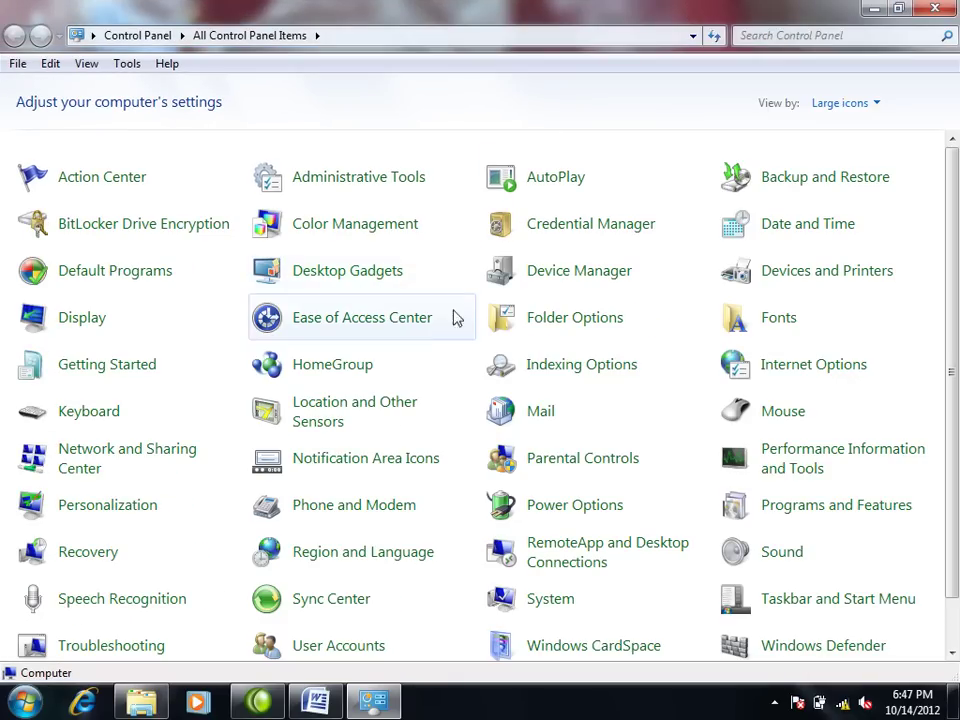
pyautogui.click(560, 272)
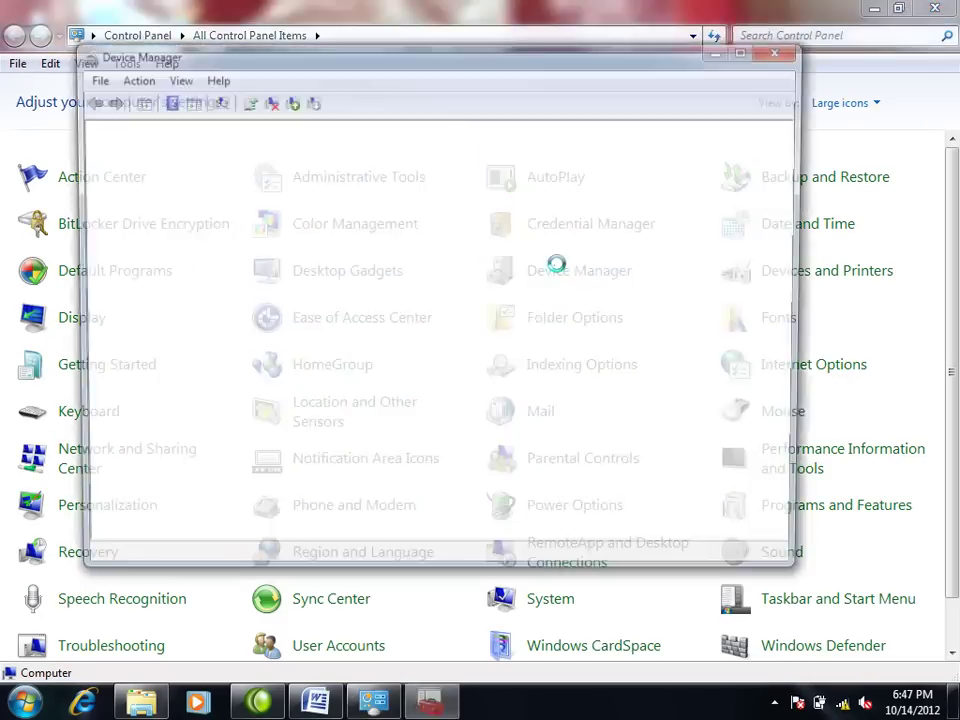
pyautogui.rightClick(200, 230)
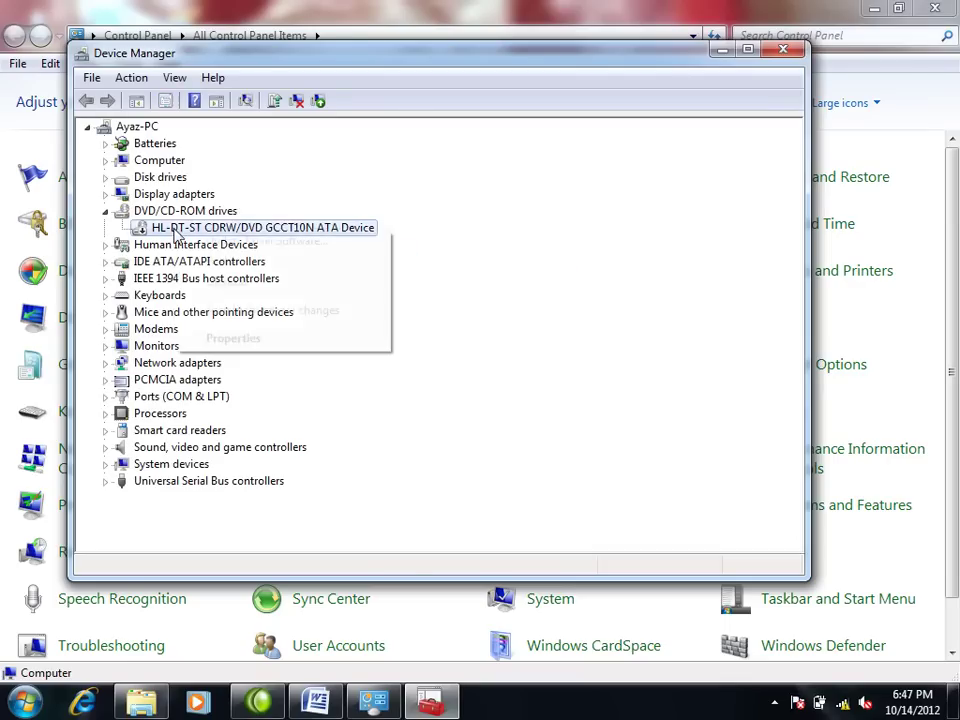
pyautogui.click(216, 259)
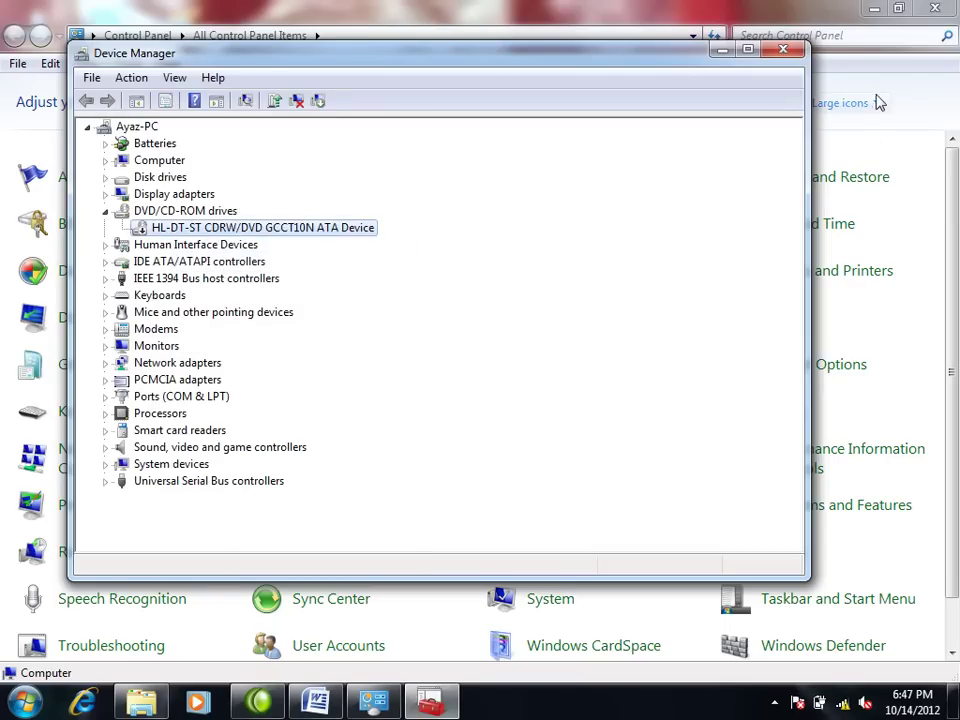
pyautogui.click(783, 52)
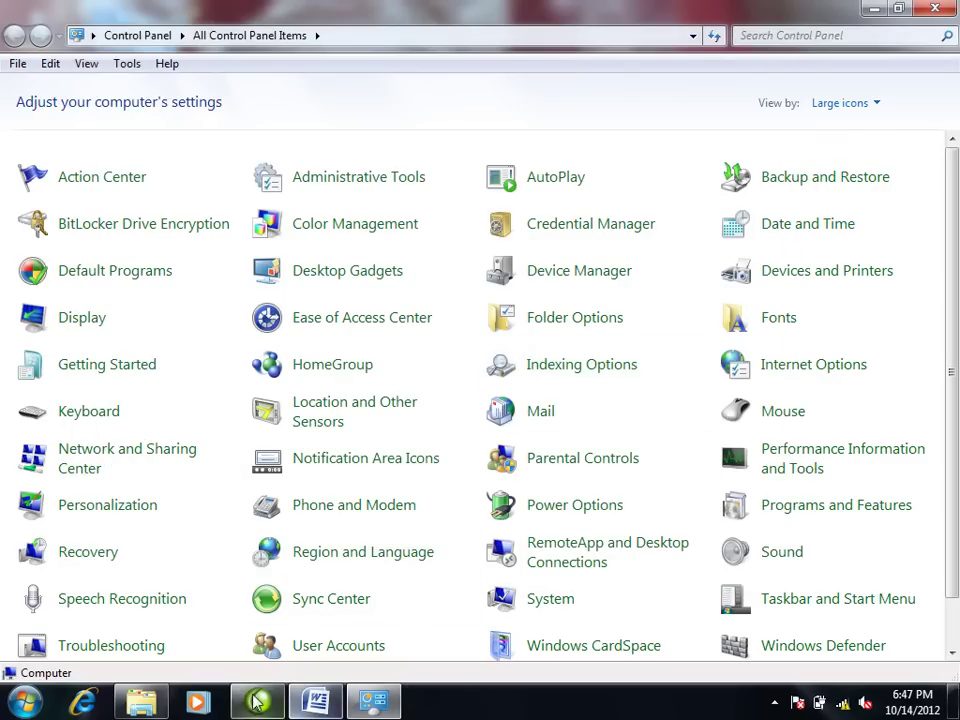
# Step: Check the DVD/CD-RW Drive (E:) is back in Computer, then close Computer and Control Panel
pyautogui.click(24, 702)
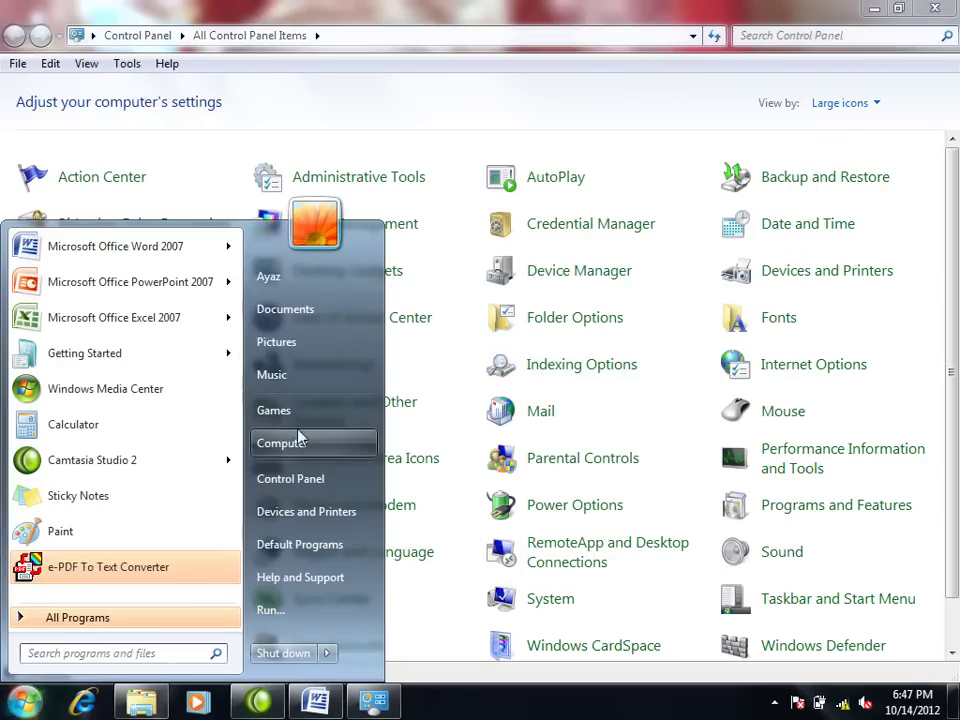
pyautogui.click(283, 443)
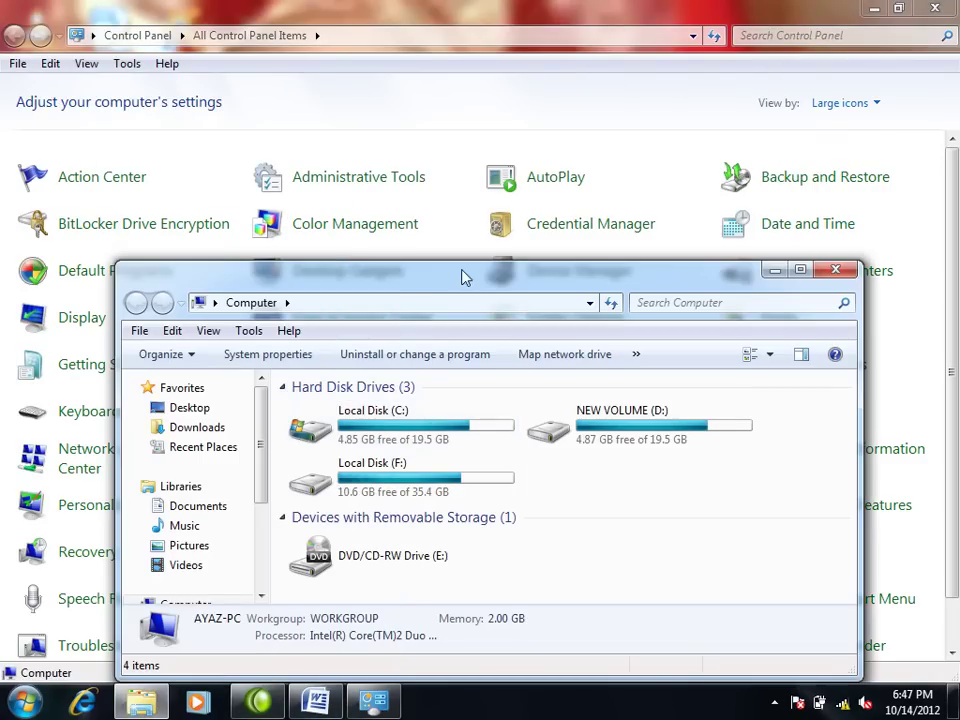
pyautogui.doubleClick(463, 272)
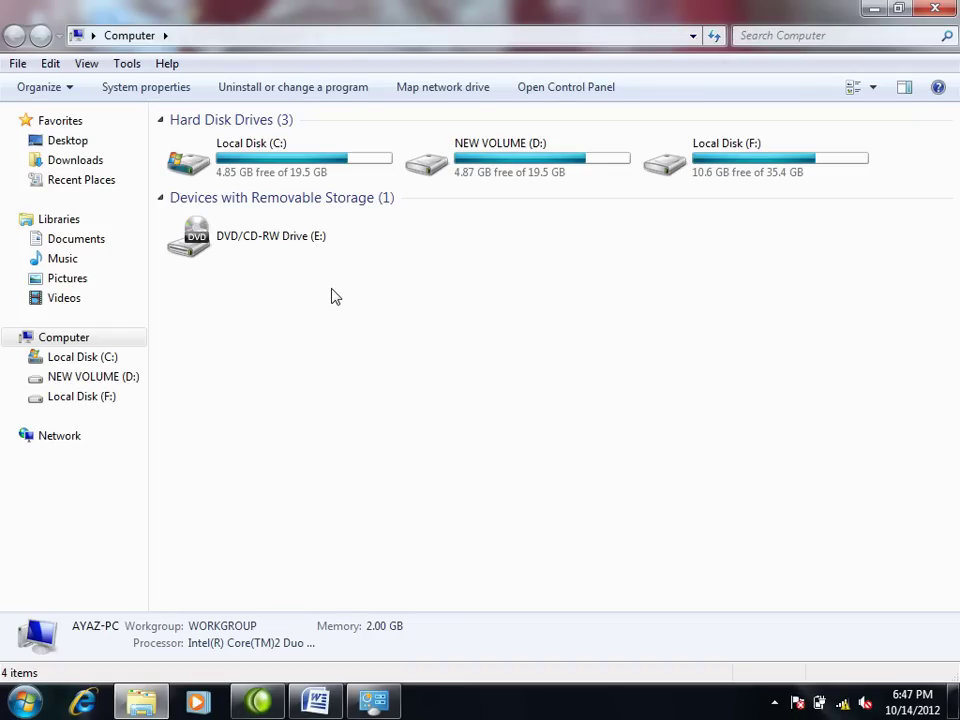
pyautogui.click(935, 8)
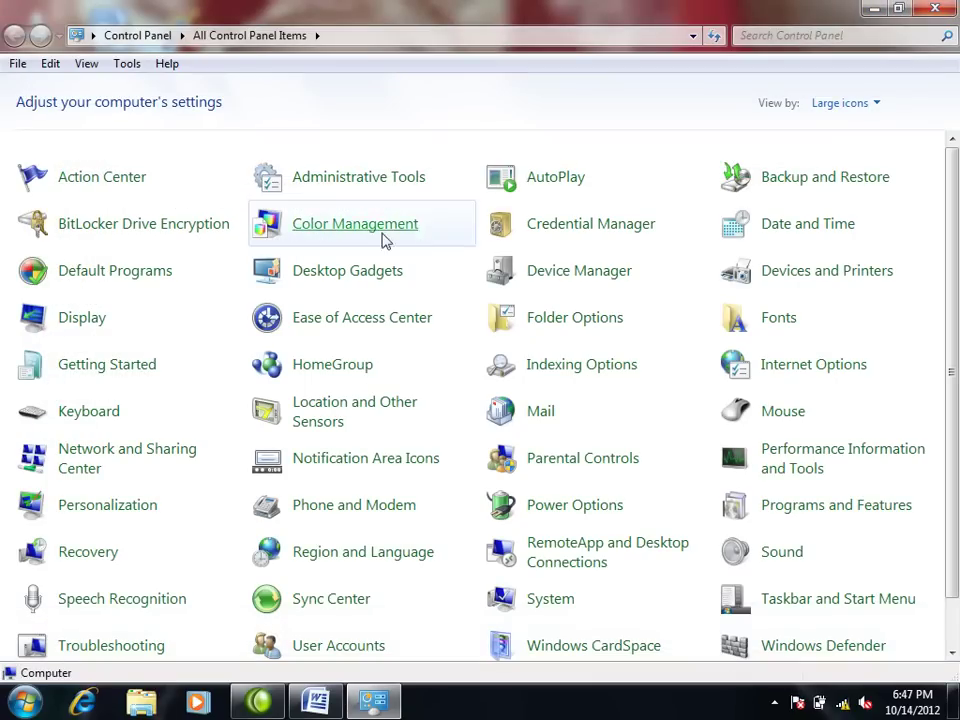
pyautogui.click(945, 8)
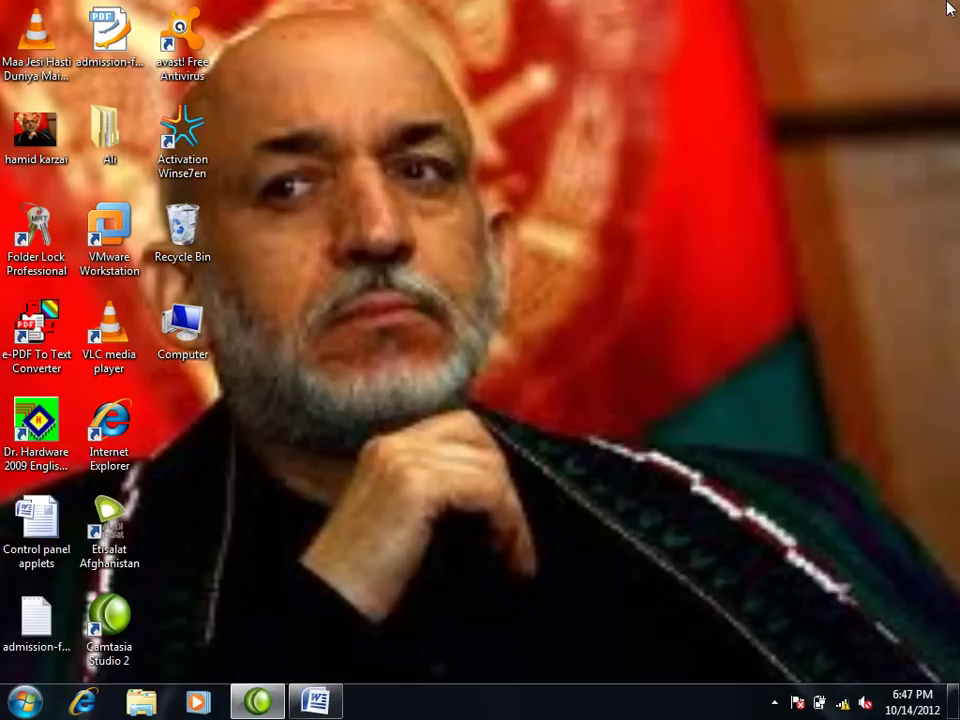
# Step: Open Computer Management from the Computer icon, maximized, and show its Device Manager list
pyautogui.rightClick(184, 335)
pyautogui.click(249, 390)
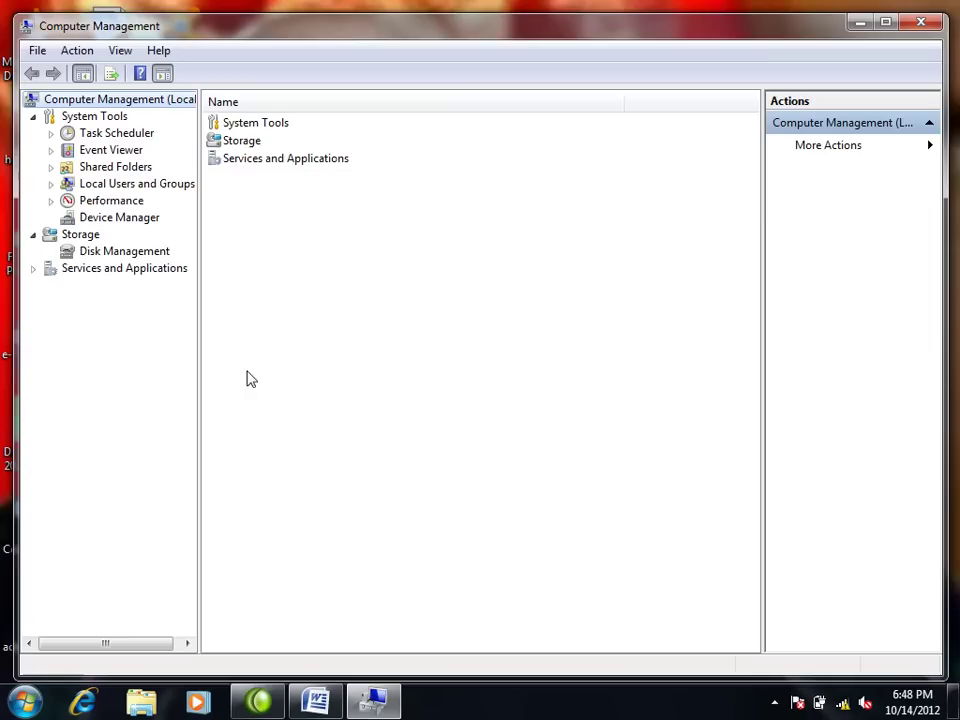
pyautogui.doubleClick(762, 30)
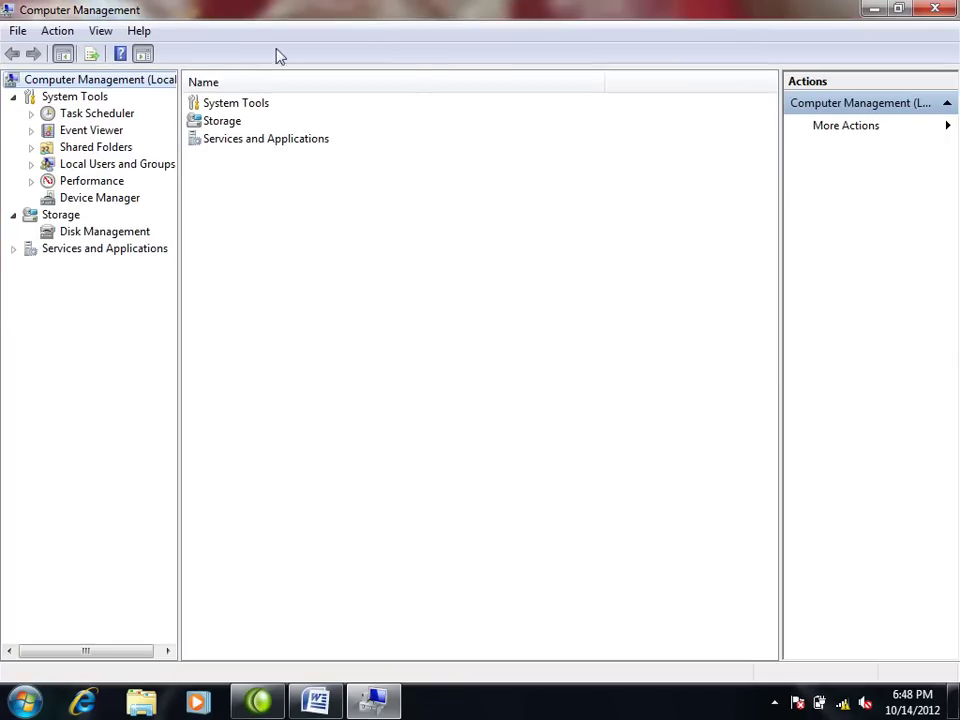
pyautogui.click(99, 197)
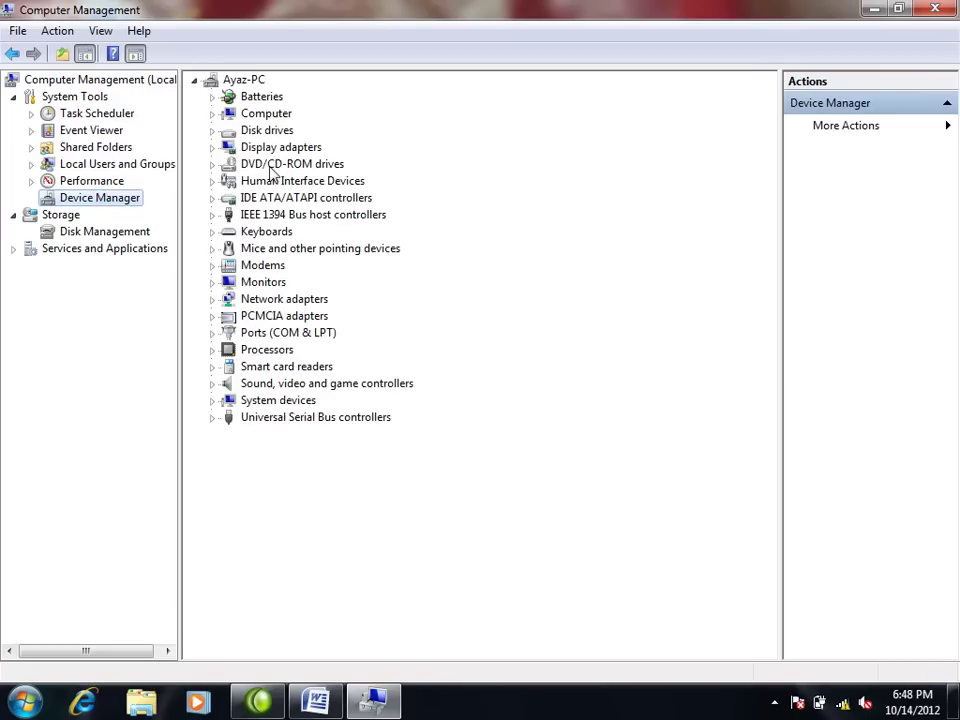
# Step: Uninstall the HL-DT-ST CDRW/DVD GCCT10N ATA Device under DVD/CD-ROM drives and close the console
pyautogui.rightClick(270, 168)
pyautogui.click(213, 165)
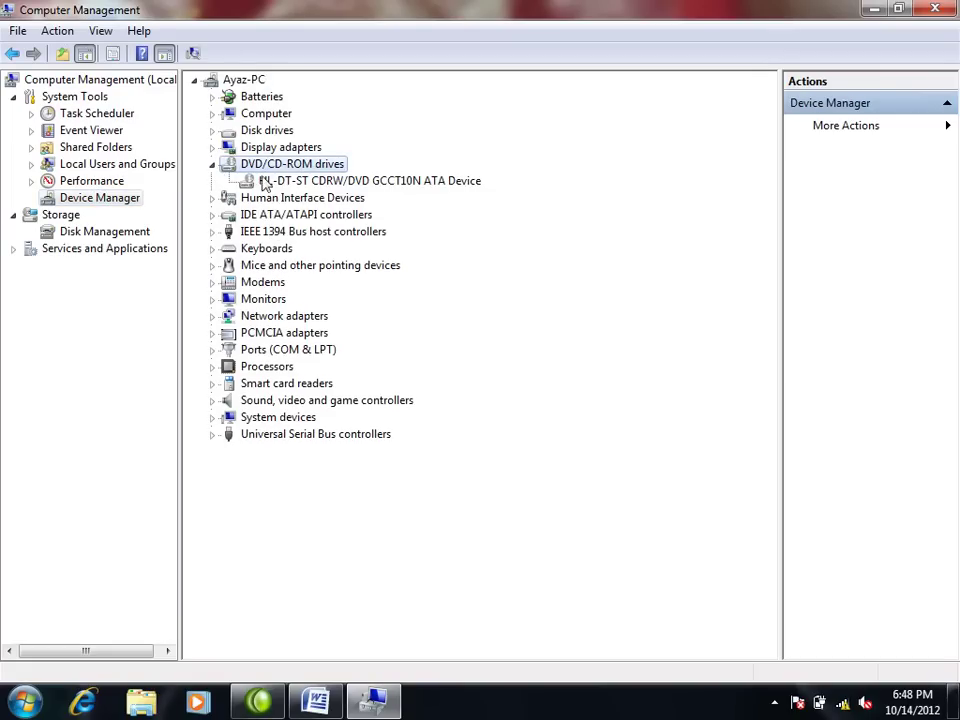
pyautogui.rightClick(272, 182)
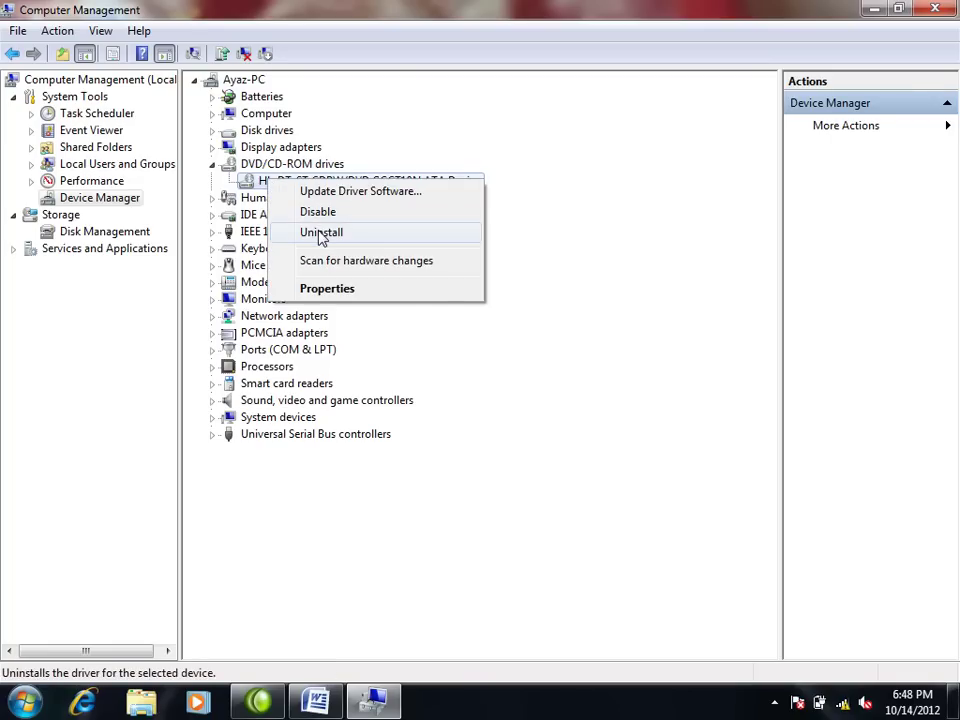
pyautogui.click(321, 233)
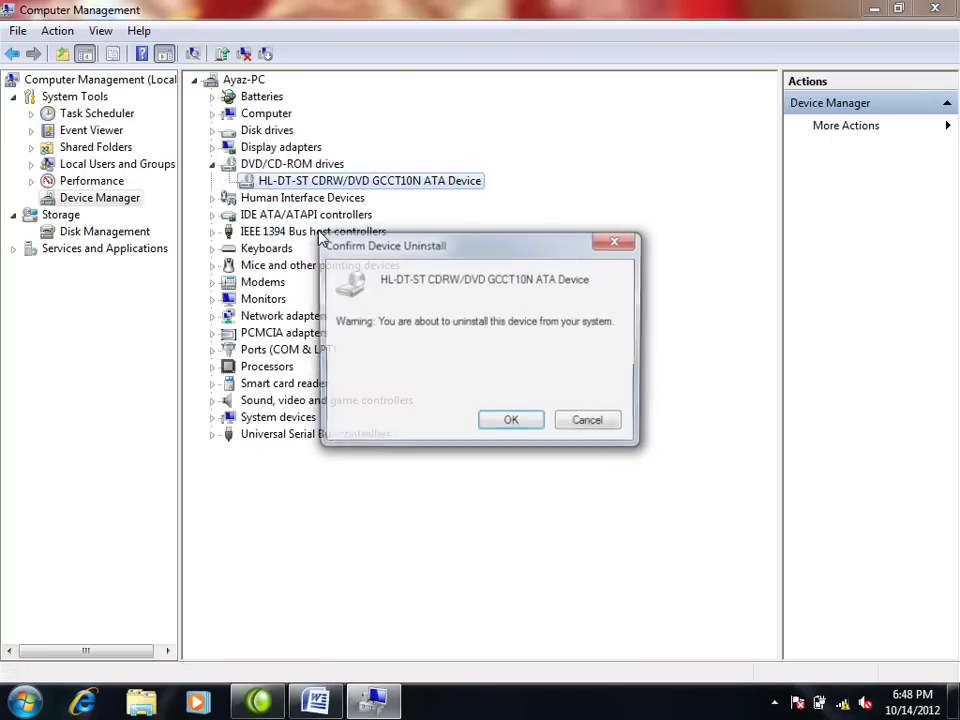
pyautogui.click(531, 424)
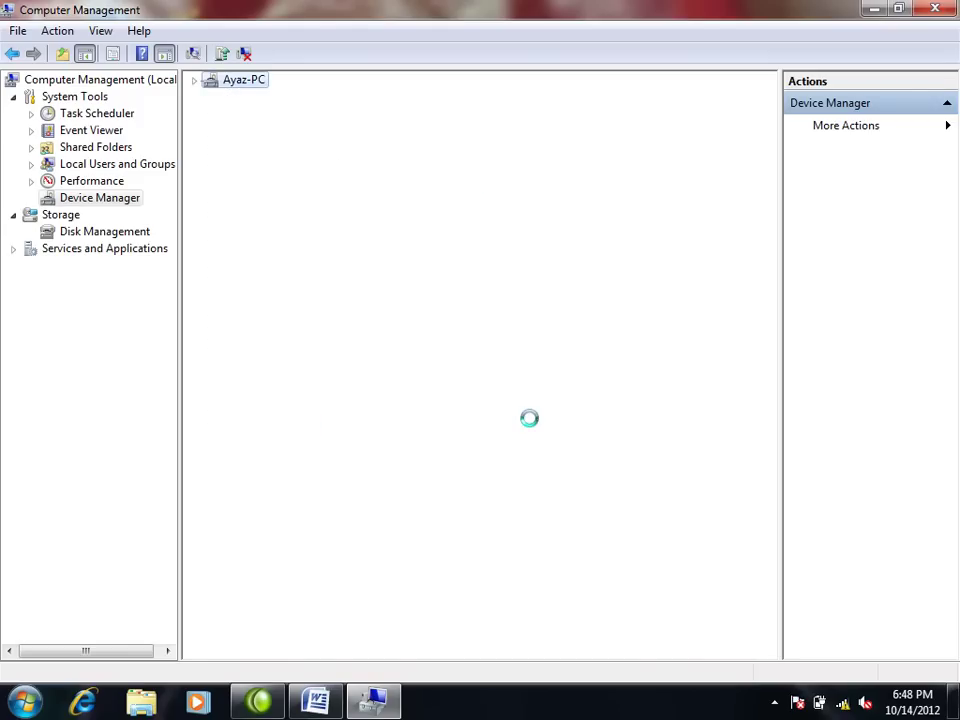
pyautogui.click(936, 9)
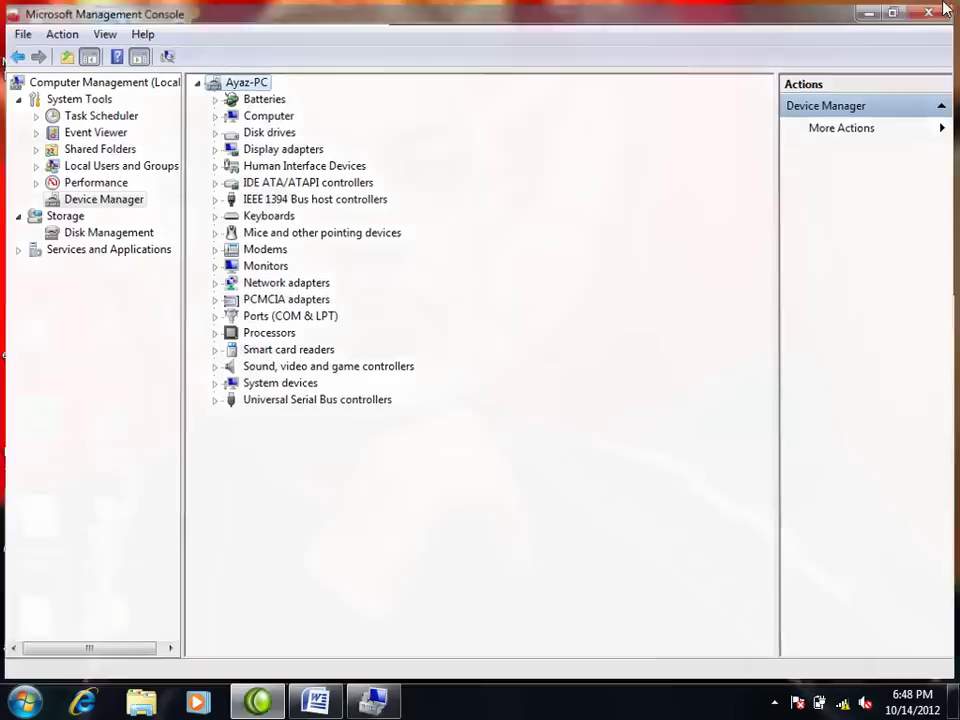
pyautogui.click(24, 702)
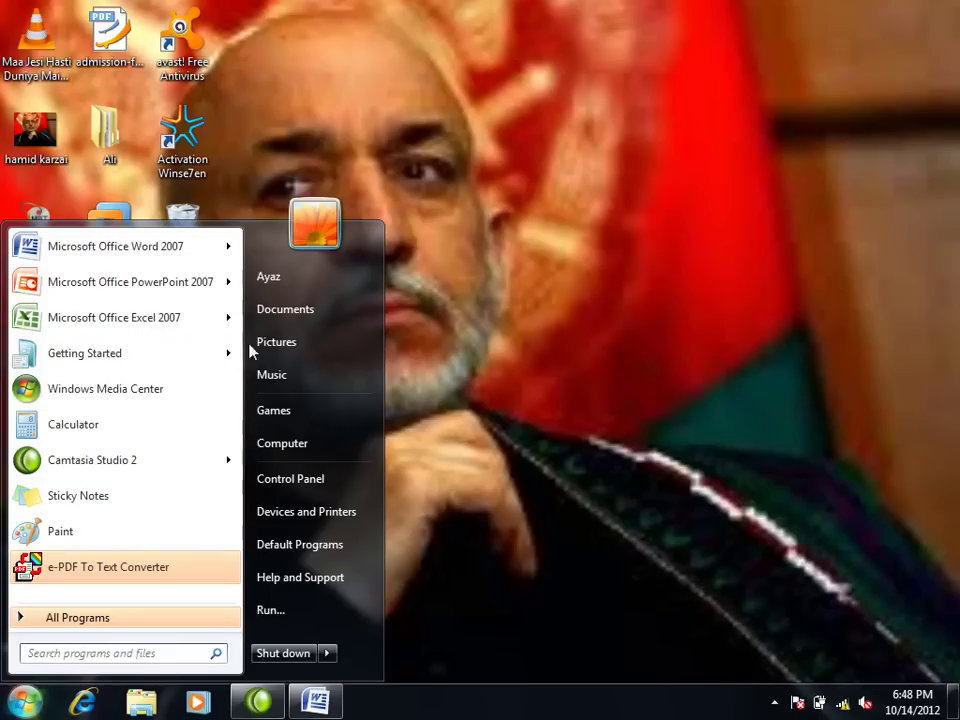
pyautogui.rightClick(287, 440)
pyautogui.press('Escape')
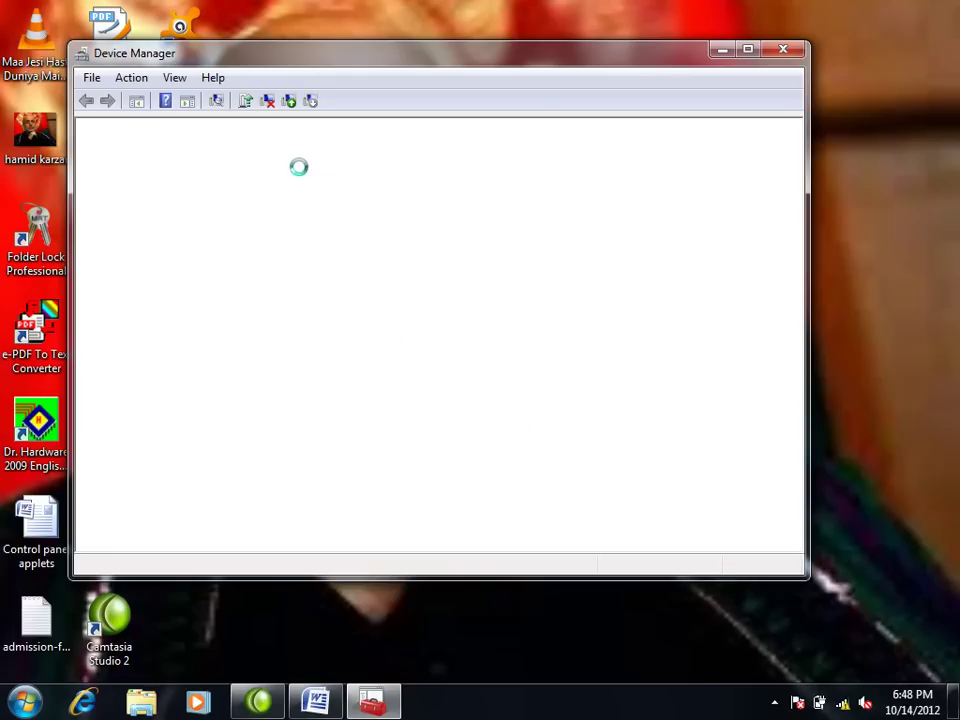
pyautogui.click(748, 48)
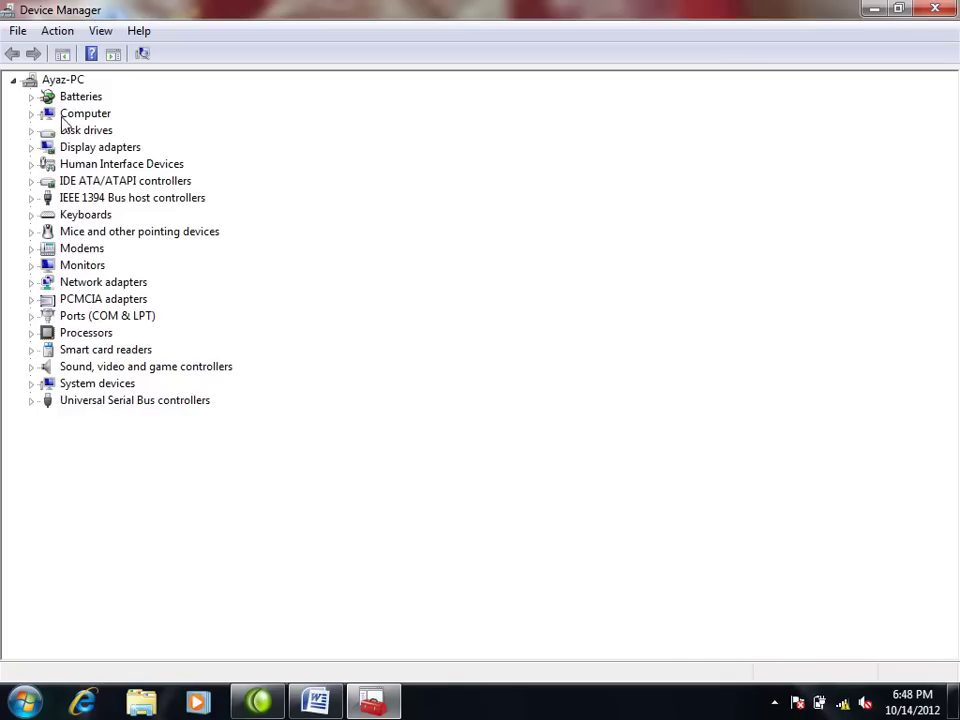
pyautogui.click(31, 130)
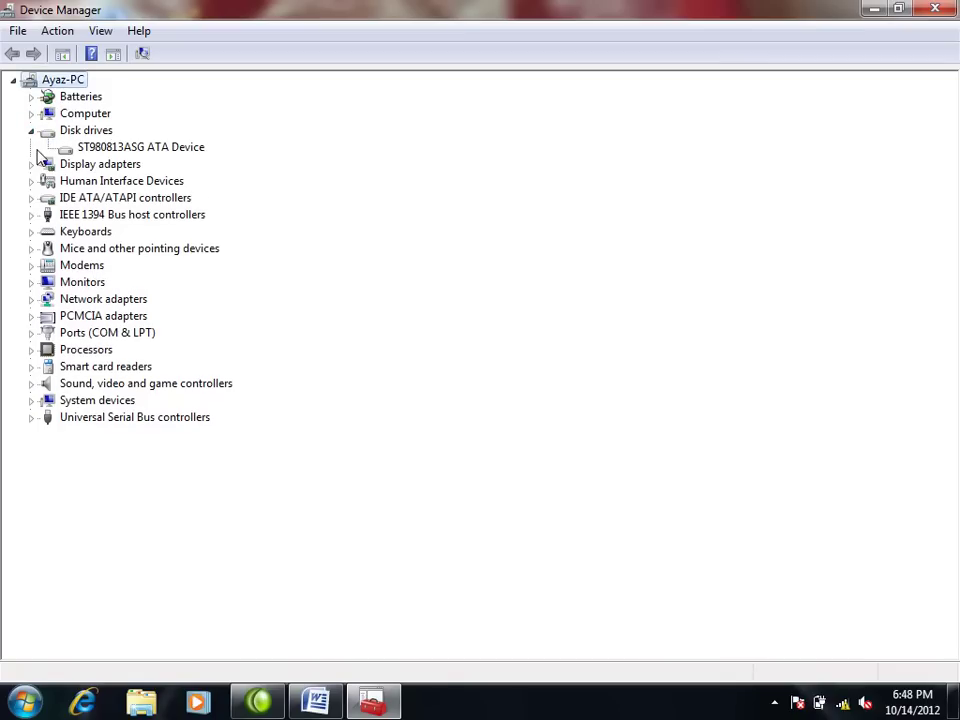
pyautogui.click(31, 181)
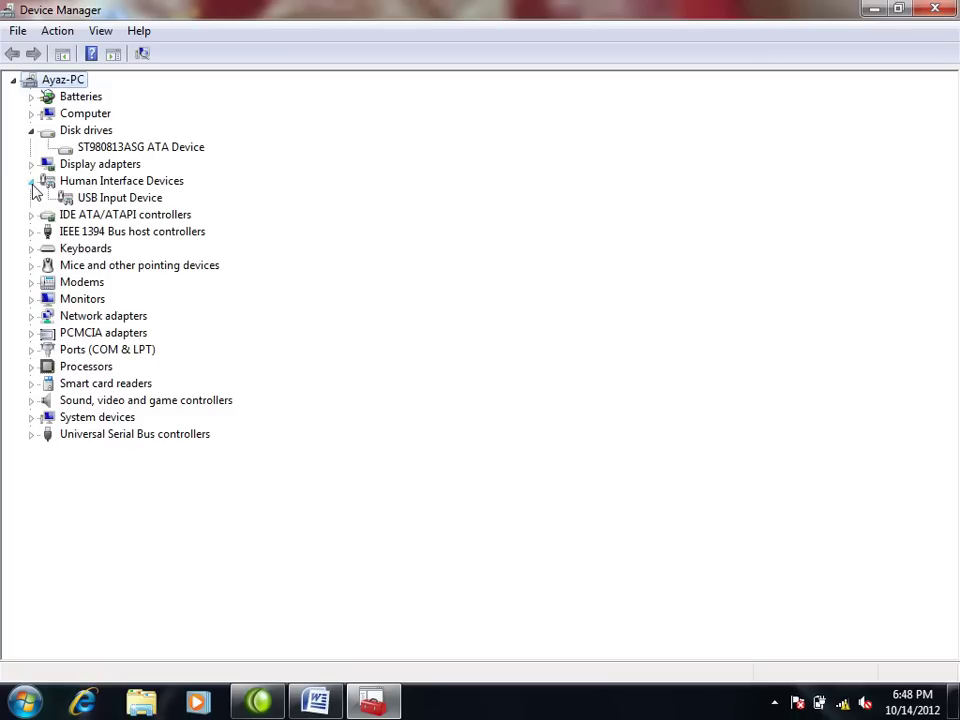
pyautogui.click(31, 181)
pyautogui.click(31, 131)
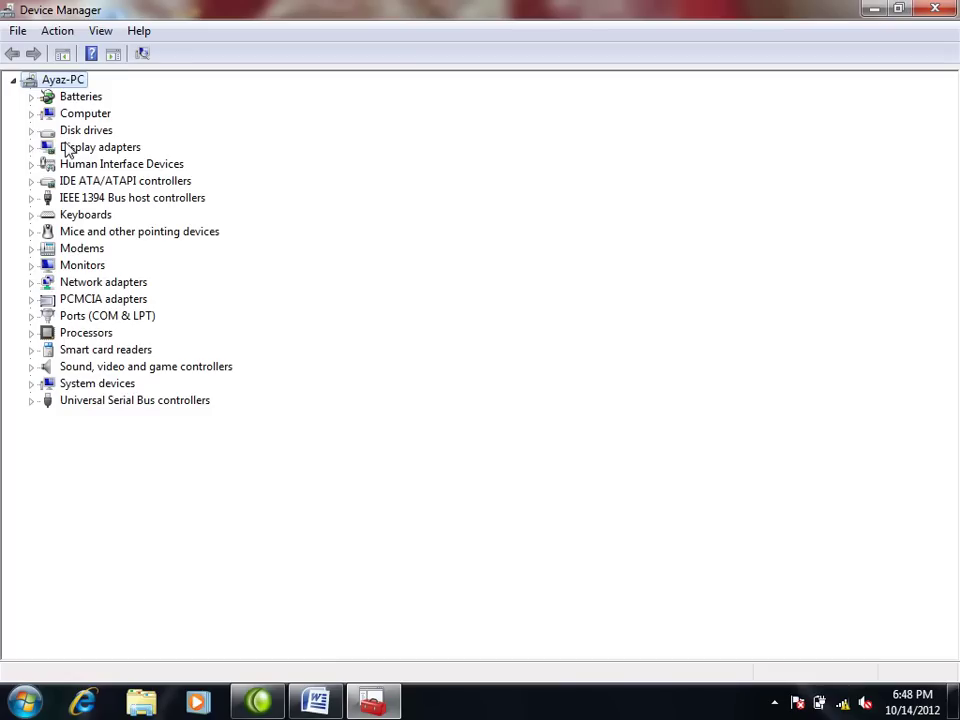
pyautogui.click(933, 18)
pyautogui.press('super')
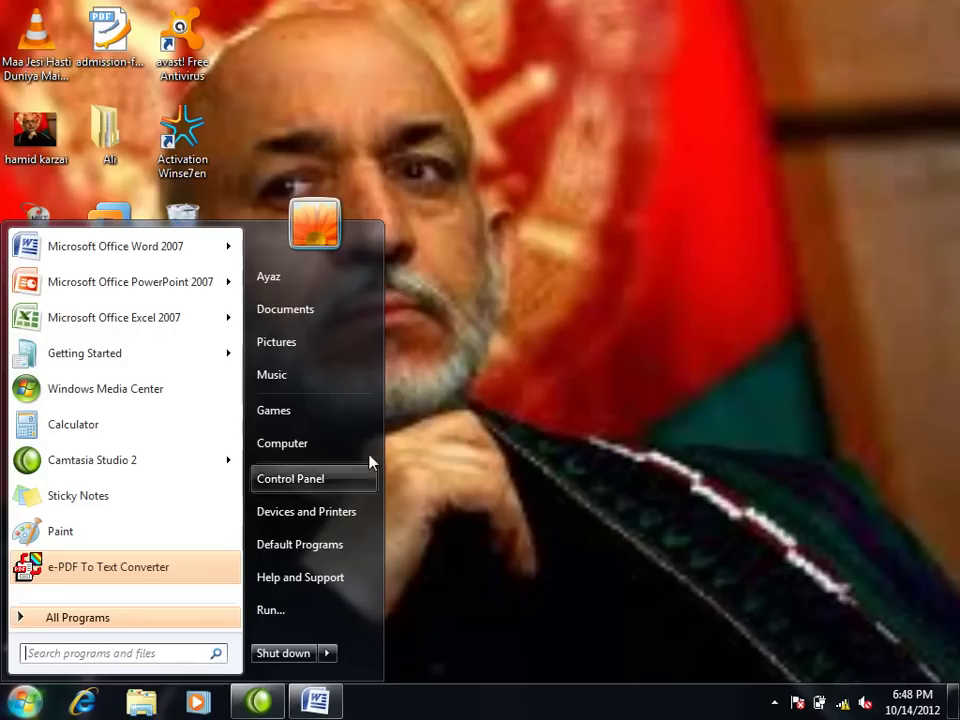
# Step: Go to Troubleshooting > Hardware and Sound and launch the Hardware and Devices troubleshooter
pyautogui.click(340, 489)
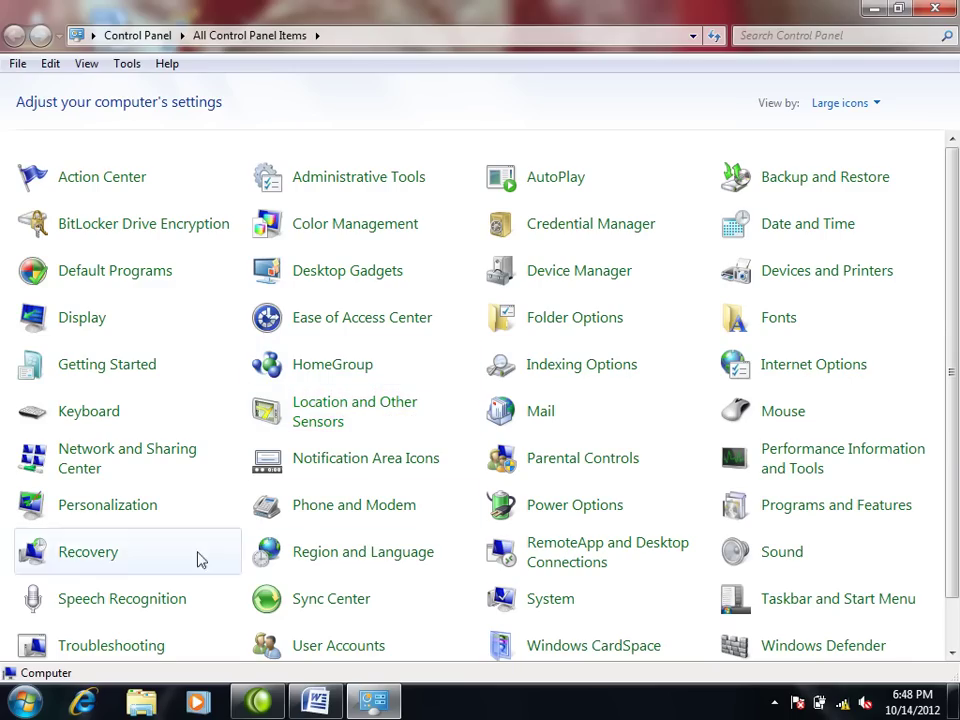
pyautogui.click(148, 647)
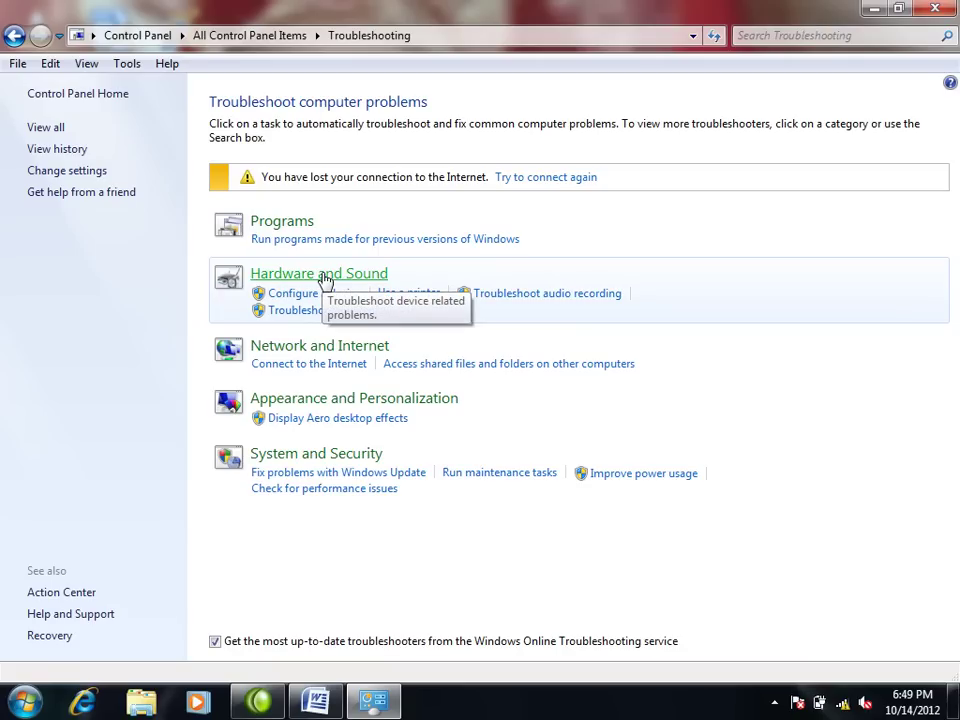
pyautogui.click(325, 276)
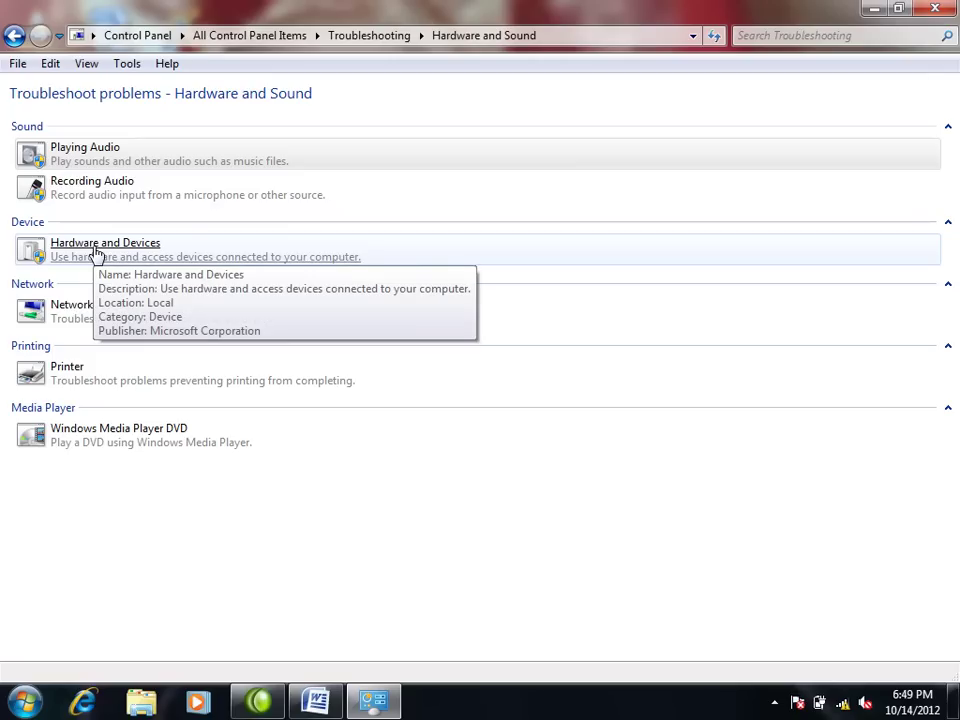
pyautogui.click(97, 250)
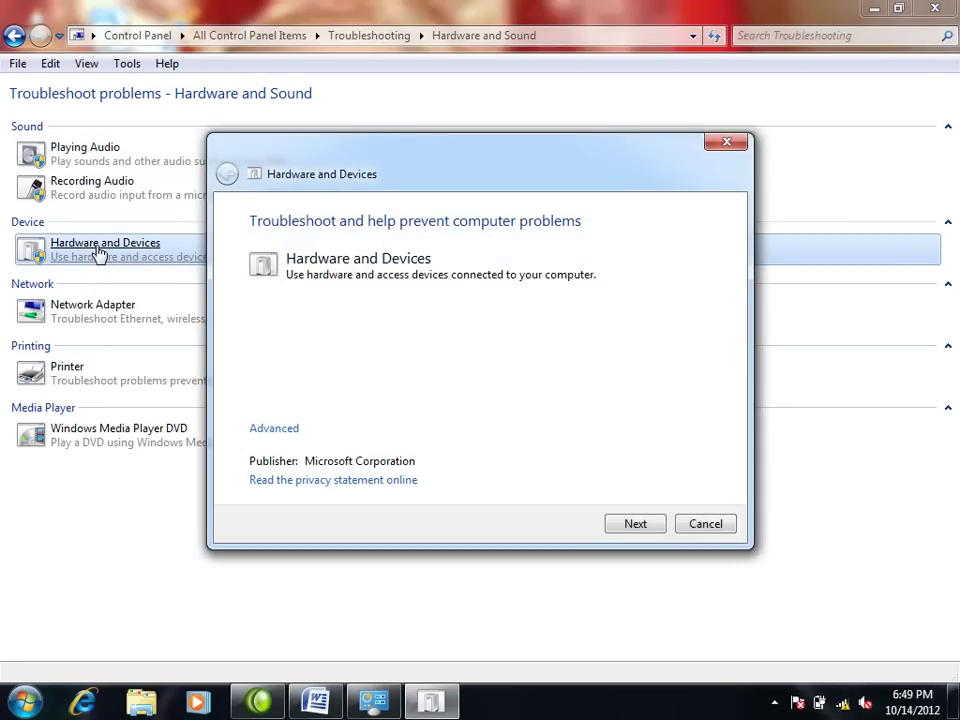
# Step: Run the Hardware and Devices troubleshooter with 'Apply repairs automatically' on, then close it when finished
pyautogui.click(274, 429)
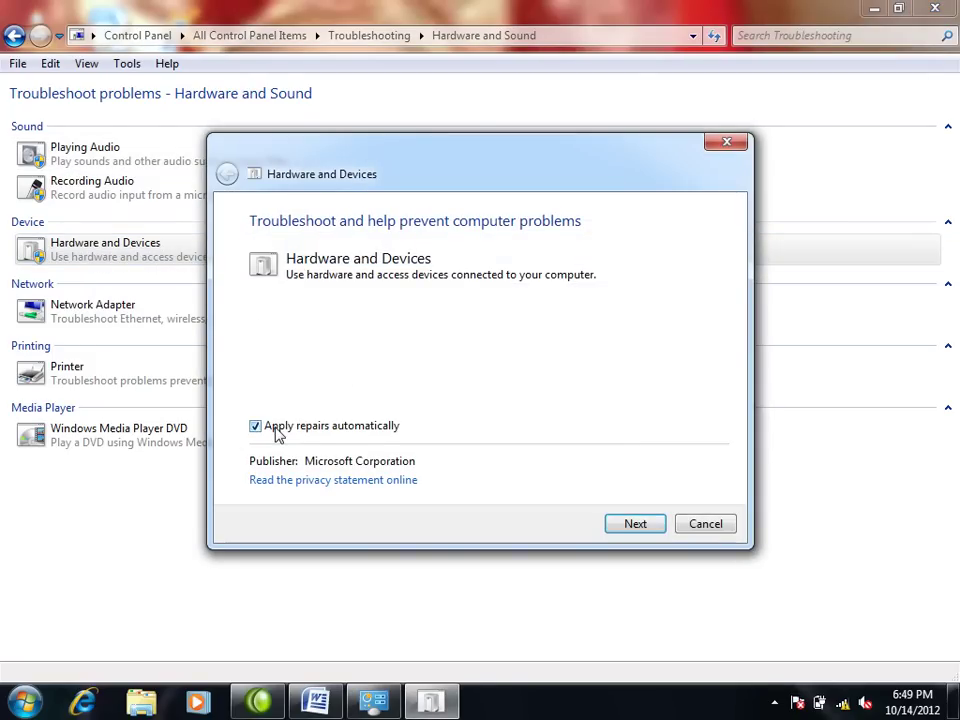
pyautogui.click(258, 430)
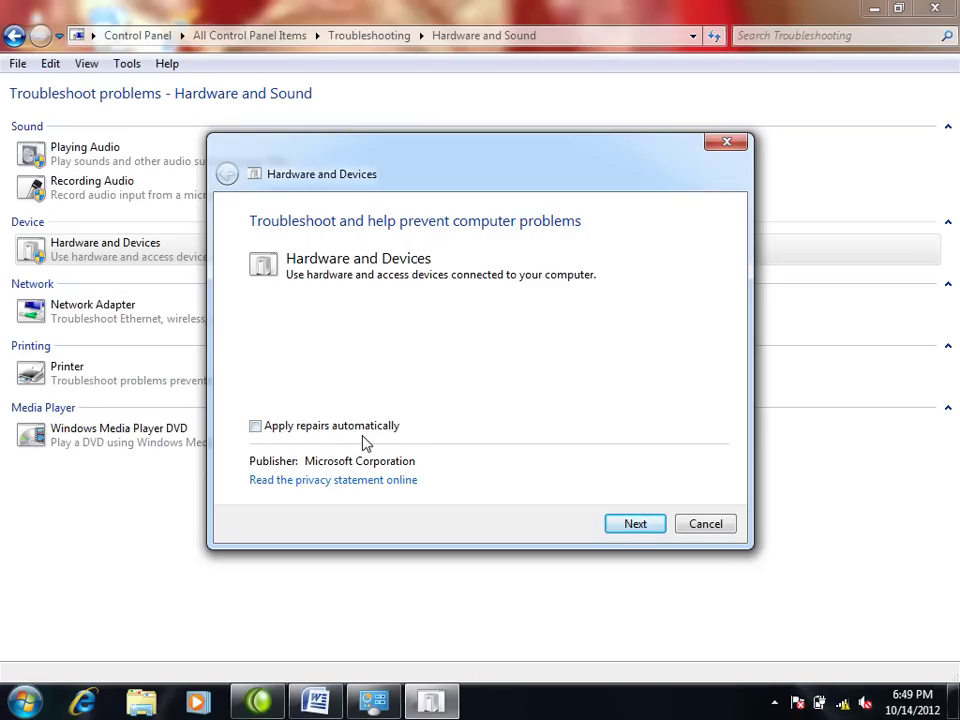
pyautogui.click(256, 429)
pyautogui.click(652, 527)
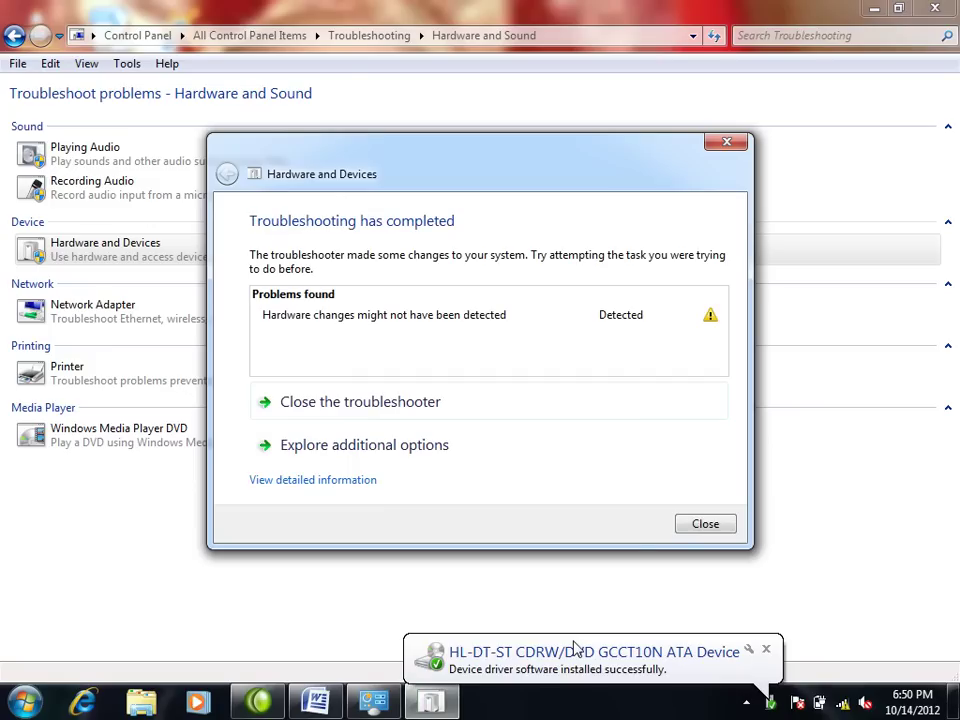
pyautogui.click(700, 522)
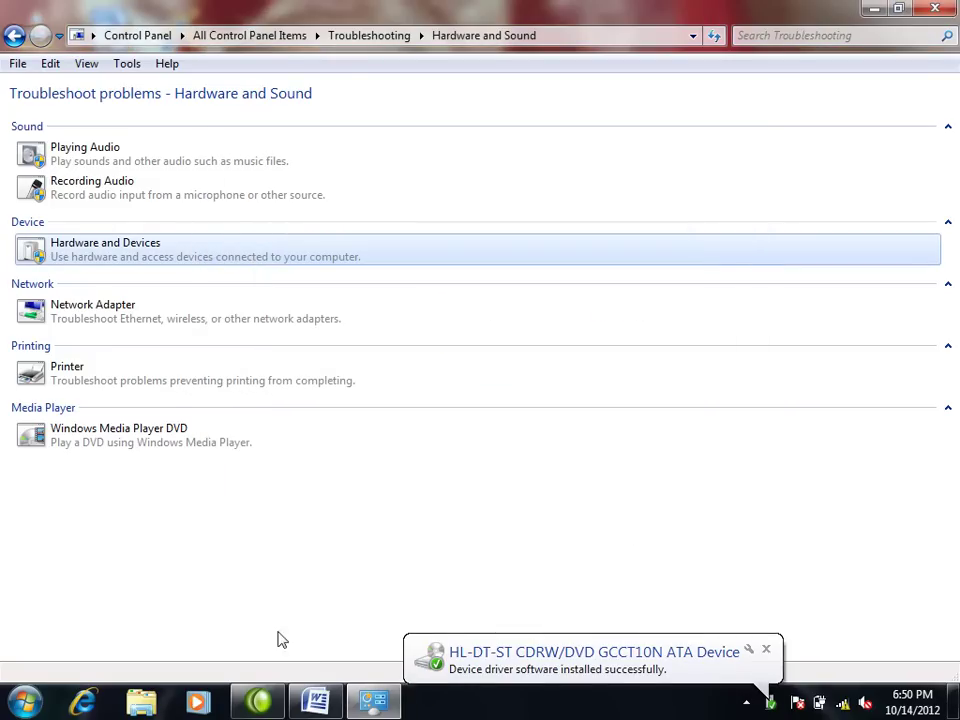
# Step: Confirm Computer lists DVD/CD-RW Drive (E:), then close Computer and the Troubleshooting window
pyautogui.press('super')
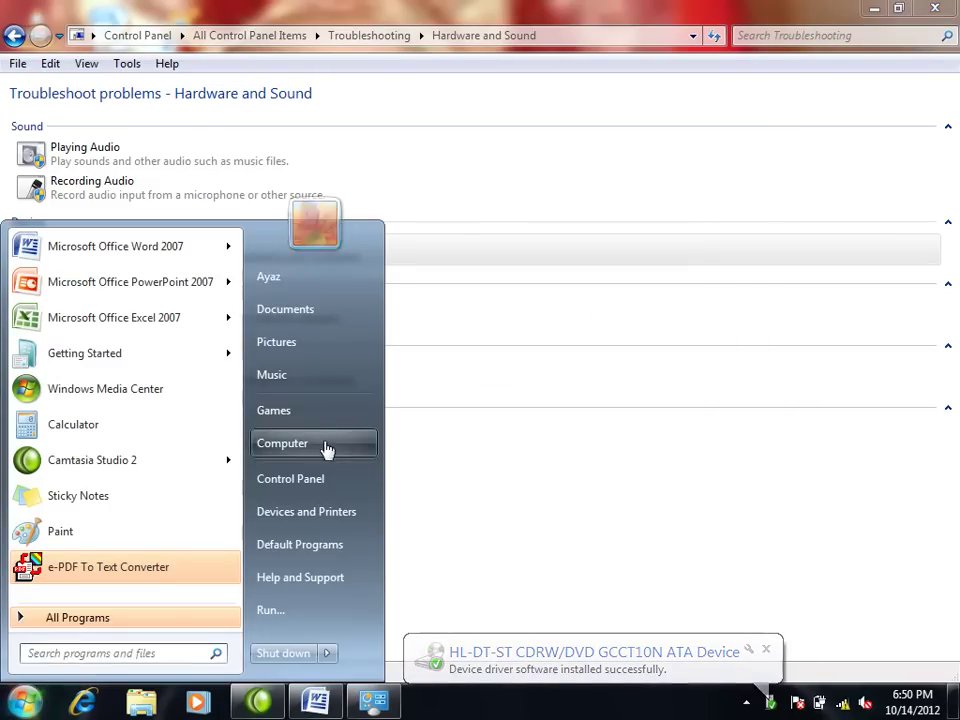
pyautogui.click(326, 448)
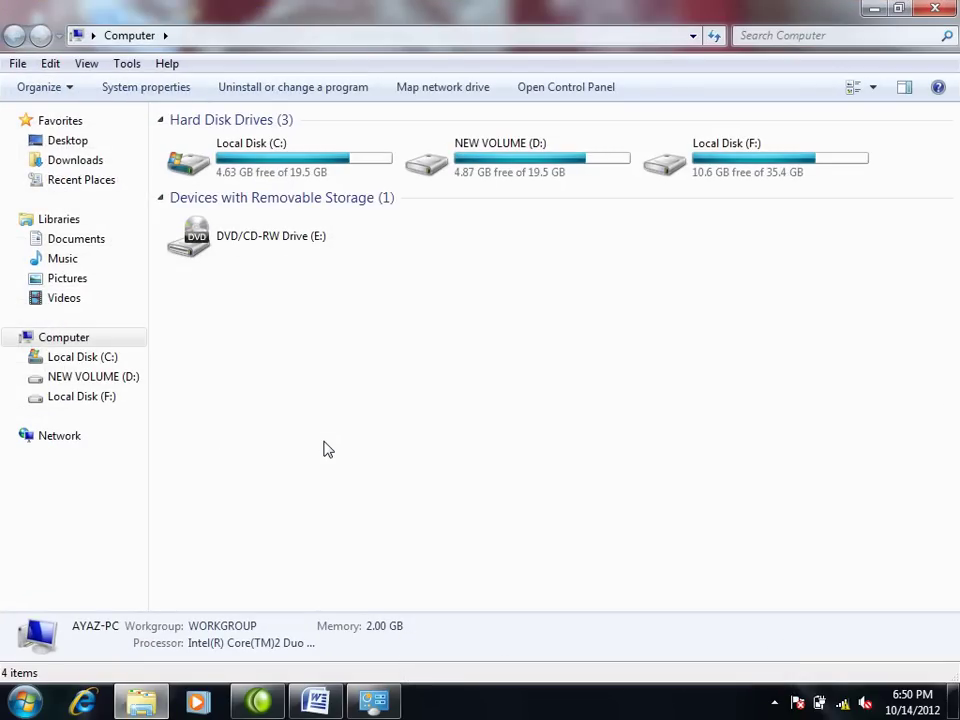
pyautogui.click(936, 10)
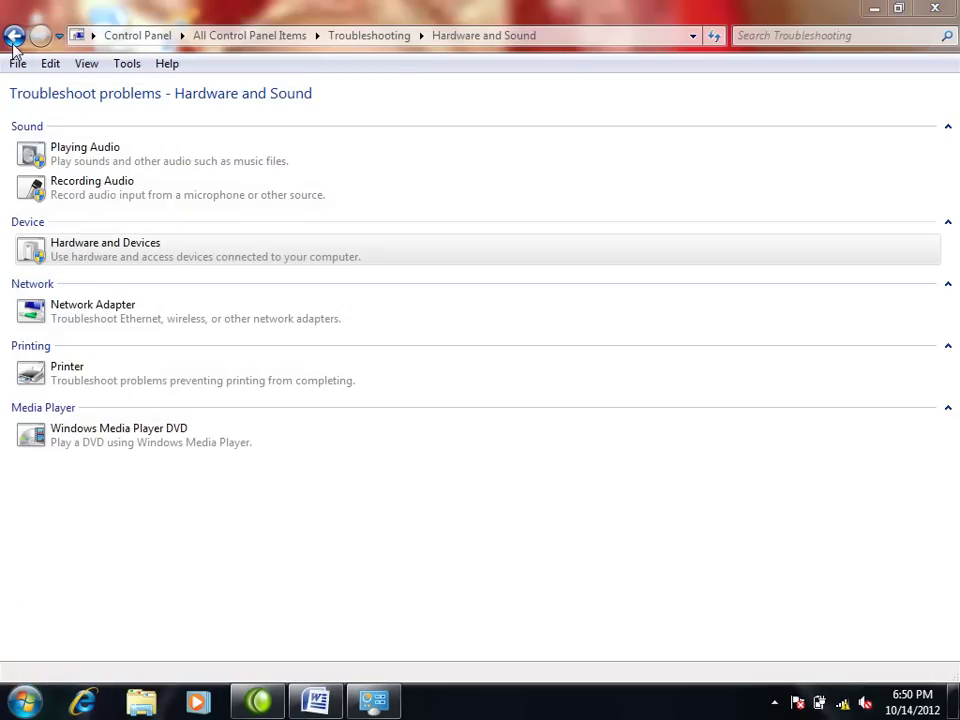
pyautogui.click(13, 36)
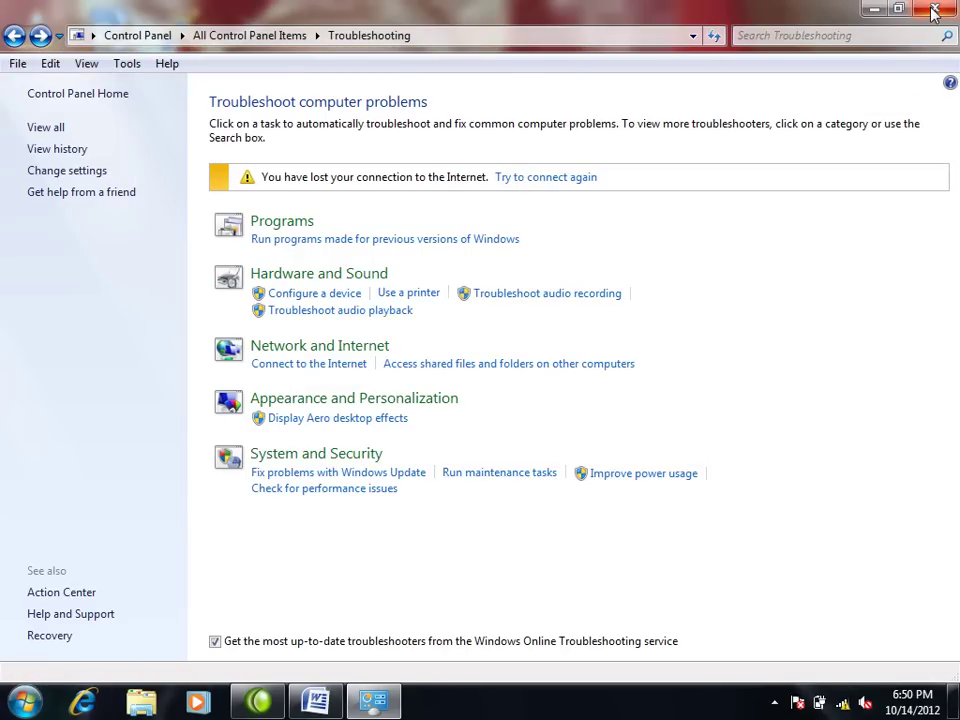
pyautogui.click(935, 10)
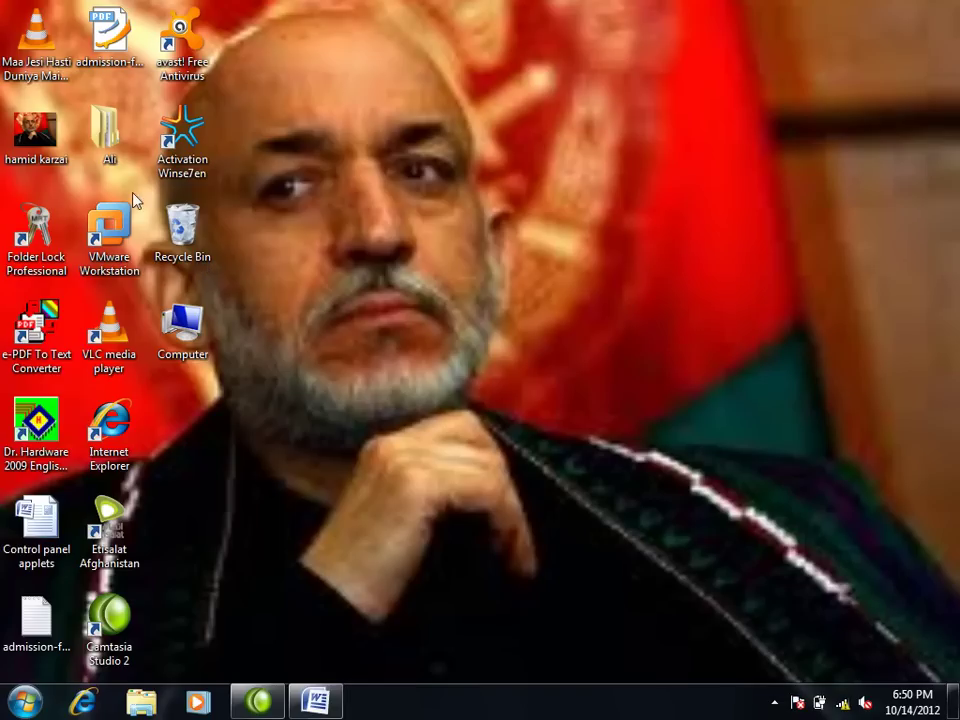
# Step: Open Device Manager from Computer's context menu and maximize it
pyautogui.rightClick(187, 324)
pyautogui.click(247, 364)
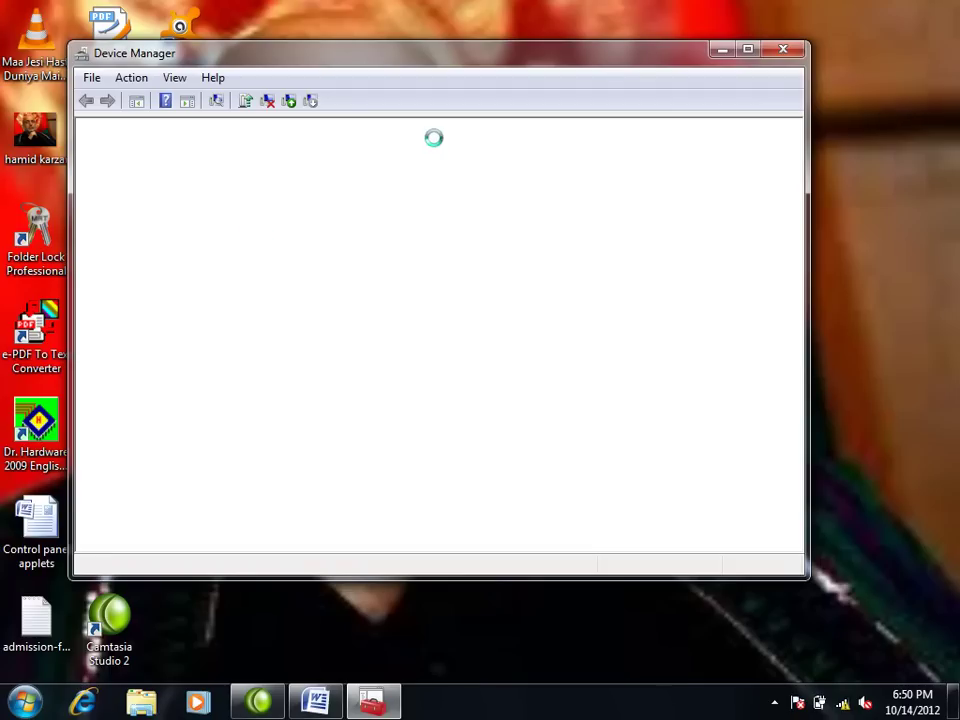
pyautogui.click(746, 49)
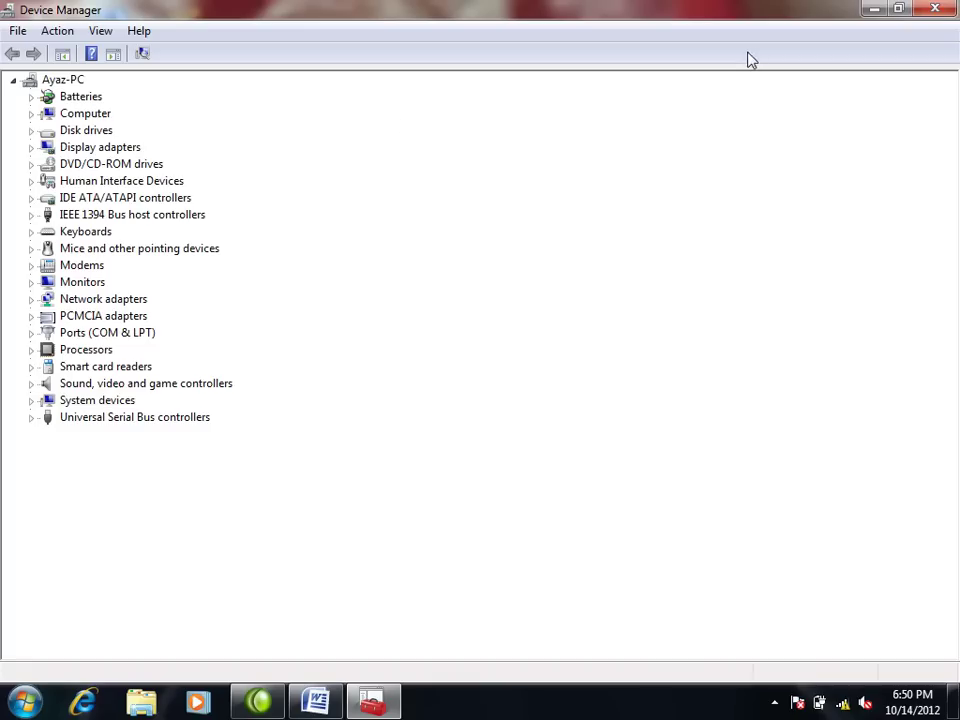
# Step: Uninstall the HL-DT-ST CDRW/DVD GCCT10N ATA Device under DVD/CD-ROM drives, then close Device Manager
pyautogui.click(31, 165)
pyautogui.rightClick(89, 184)
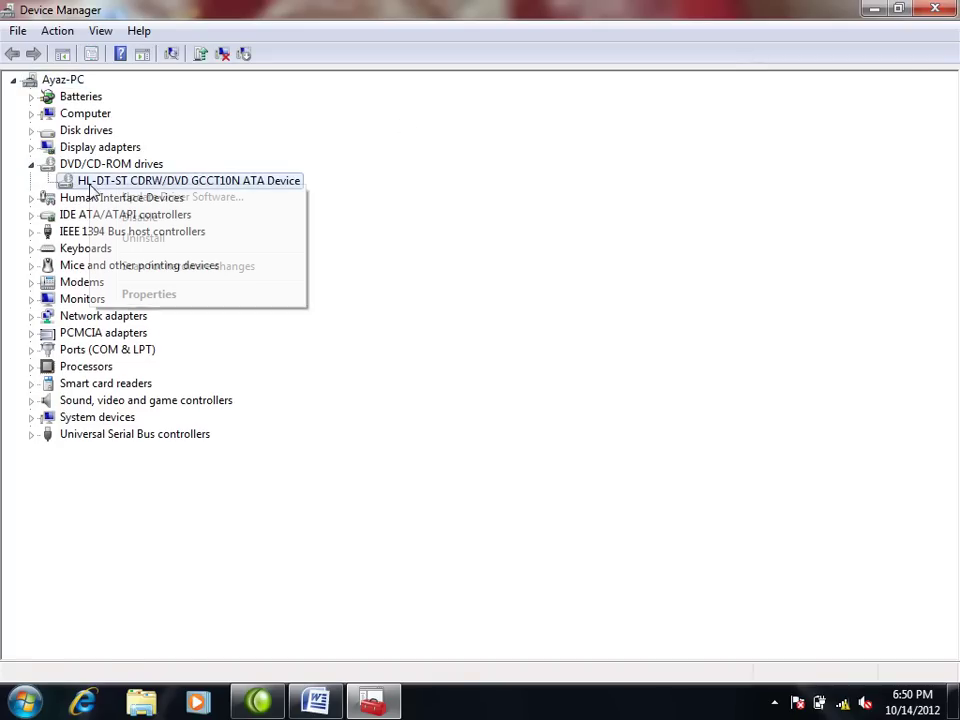
pyautogui.click(137, 240)
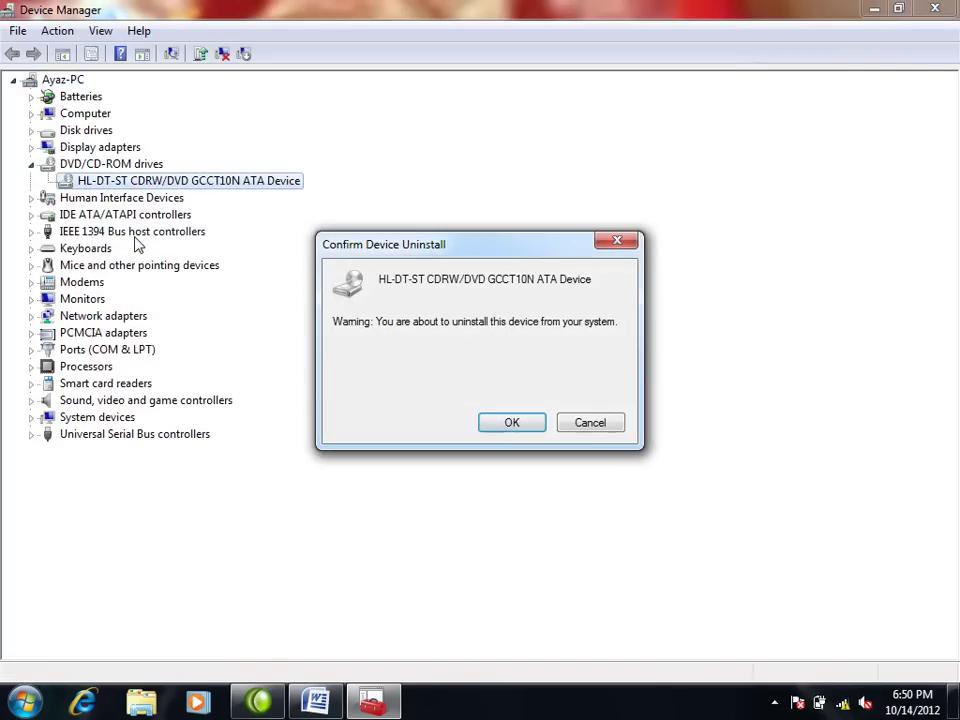
pyautogui.click(508, 423)
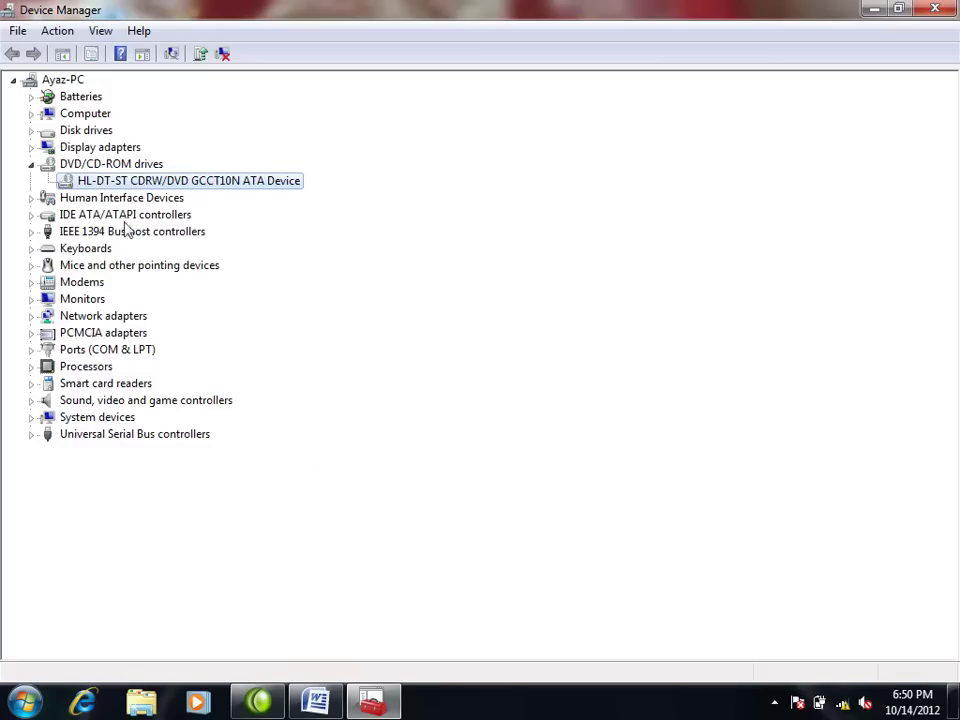
pyautogui.click(940, 9)
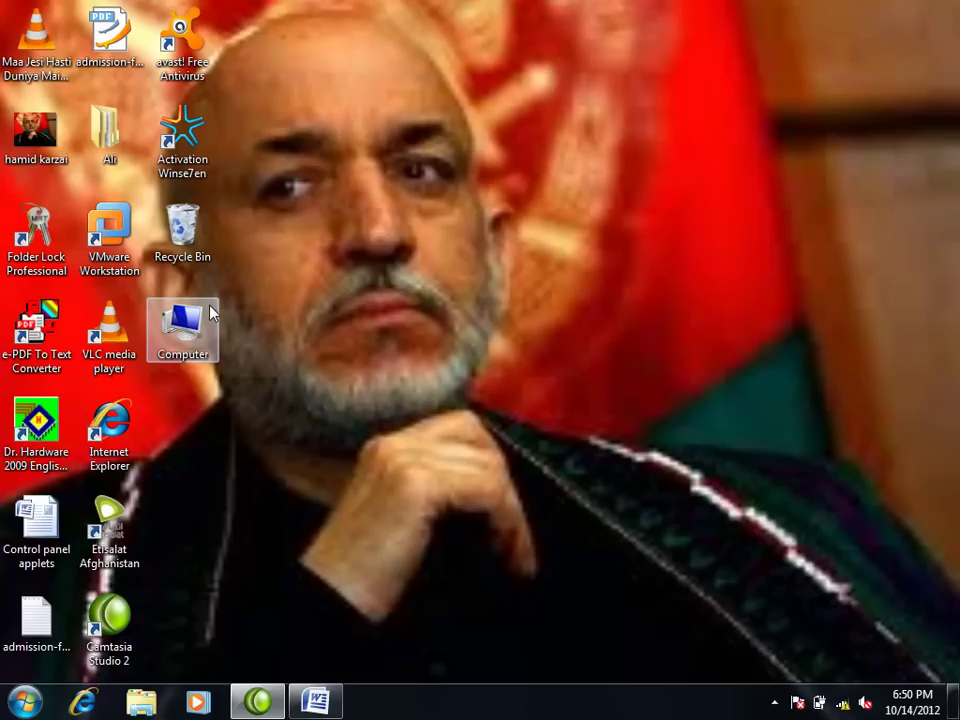
# Step: Check that Computer shows only three hard disks, then launch the Hardware and Devices troubleshooter
pyautogui.doubleClick(210, 311)
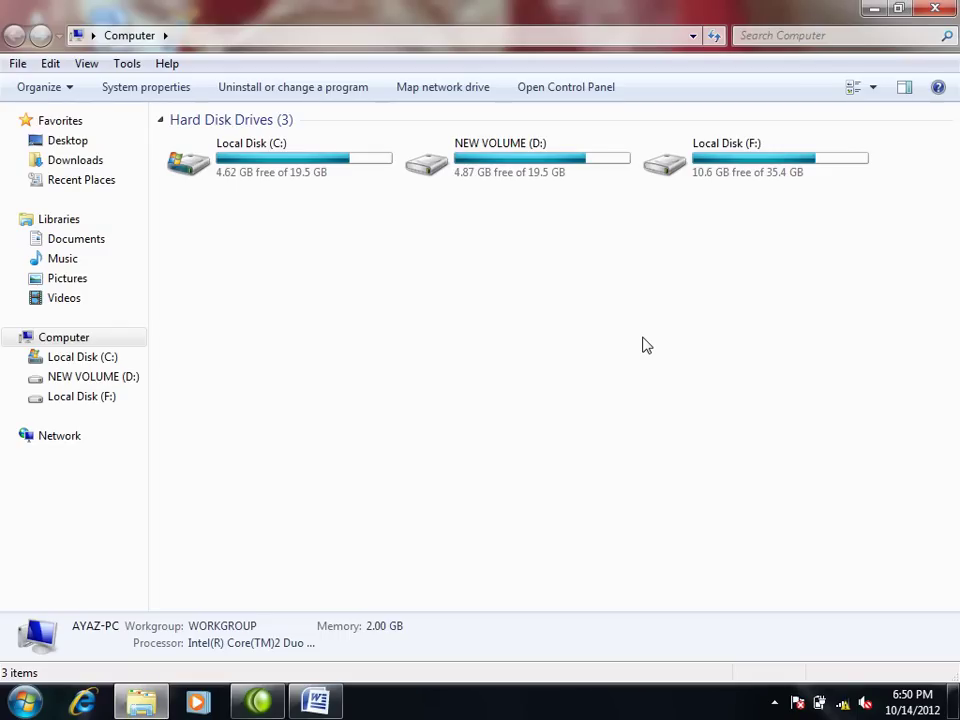
pyautogui.click(24, 702)
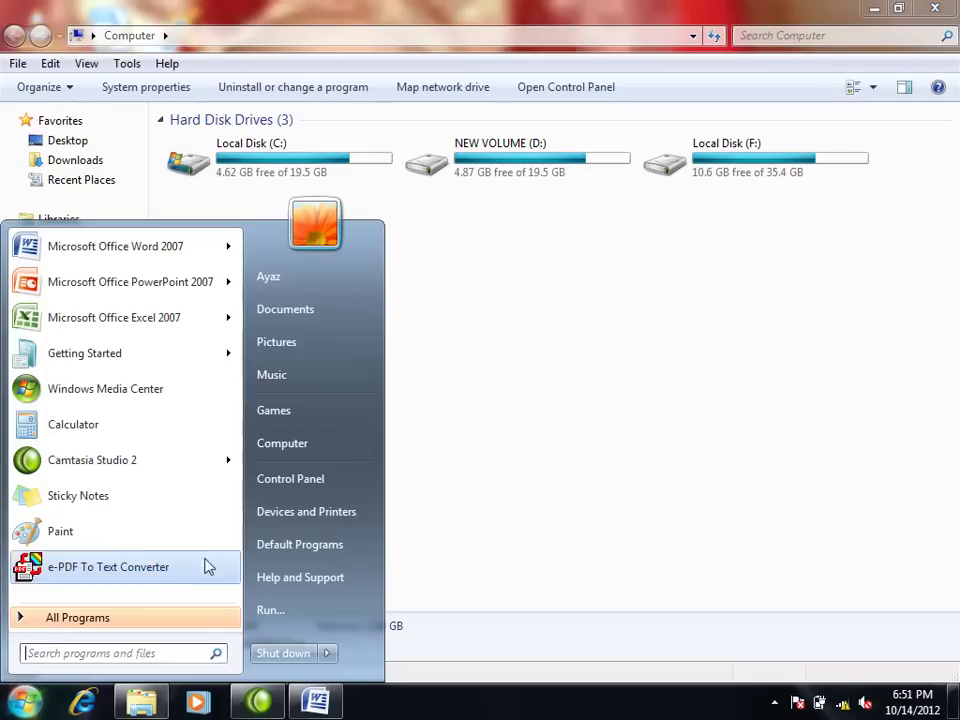
pyautogui.click(277, 479)
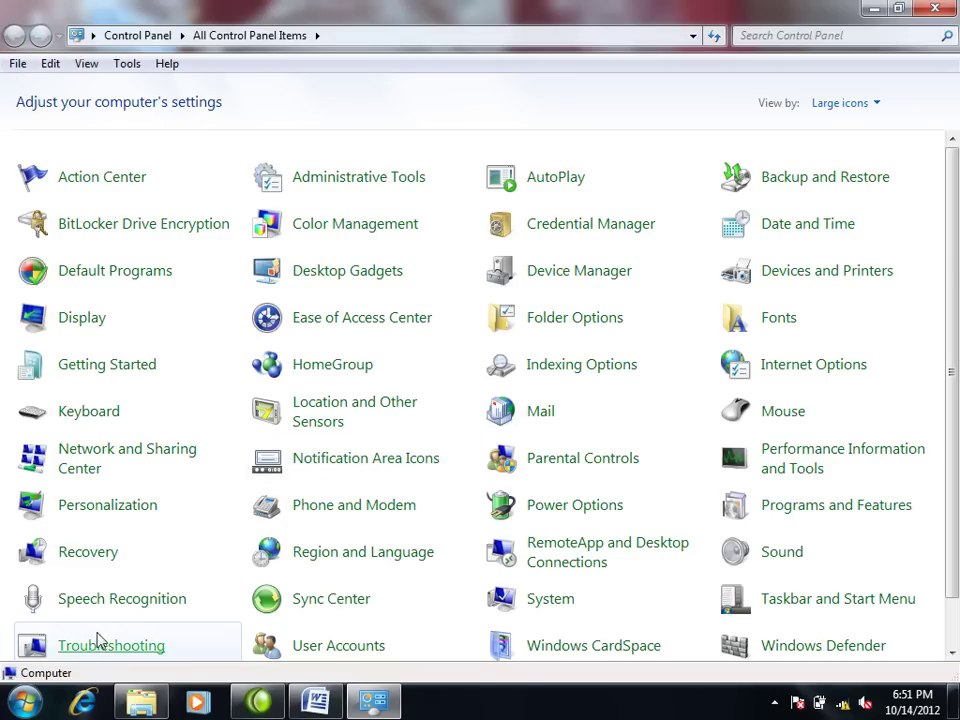
pyautogui.click(100, 641)
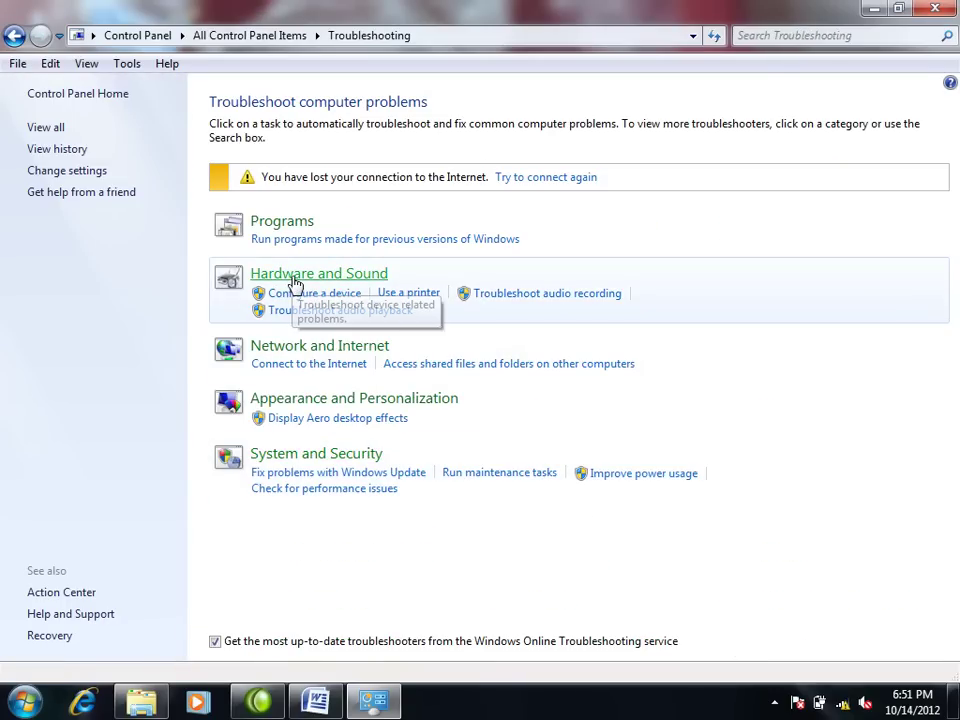
pyautogui.click(295, 284)
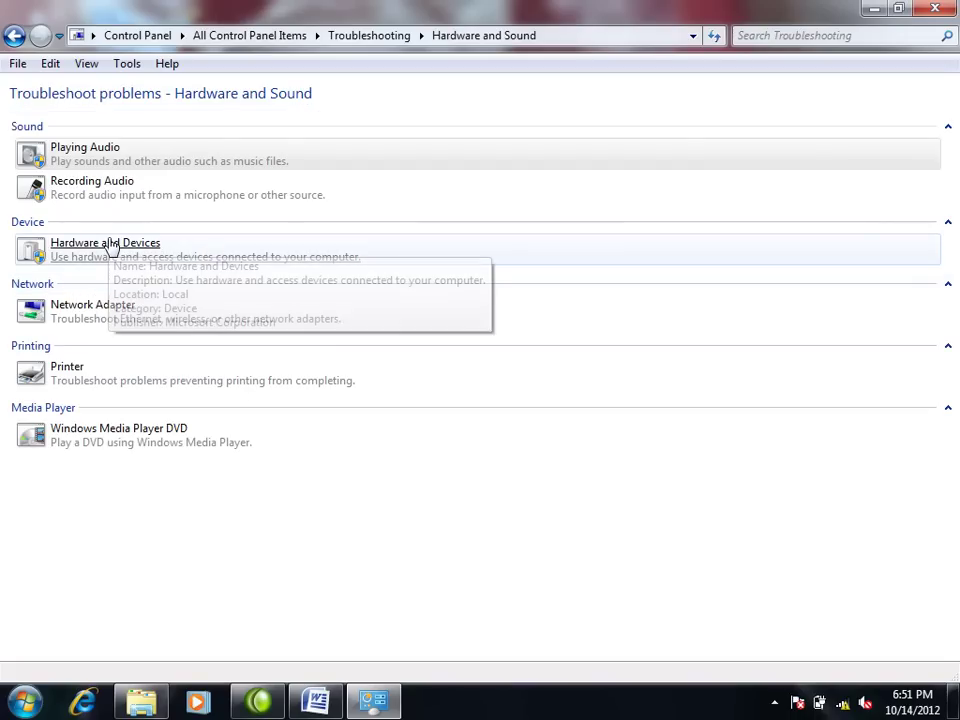
pyautogui.click(113, 247)
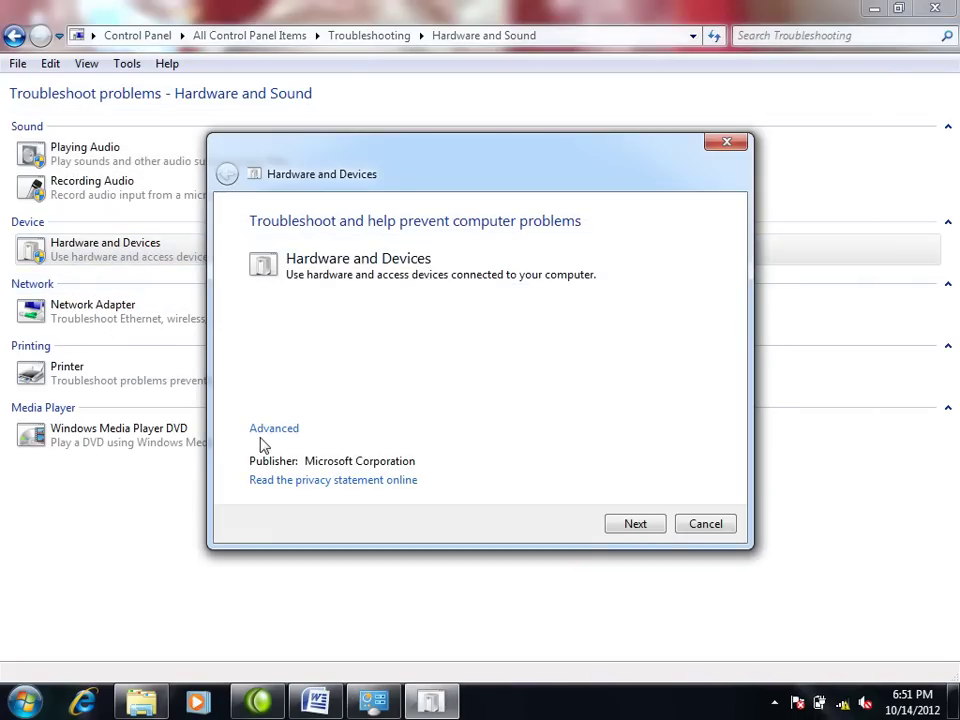
# Step: Run the Hardware and Devices troubleshooter with advanced options and verify DVD/CD-RW Drive (E:) returns in Computer
pyautogui.click(265, 430)
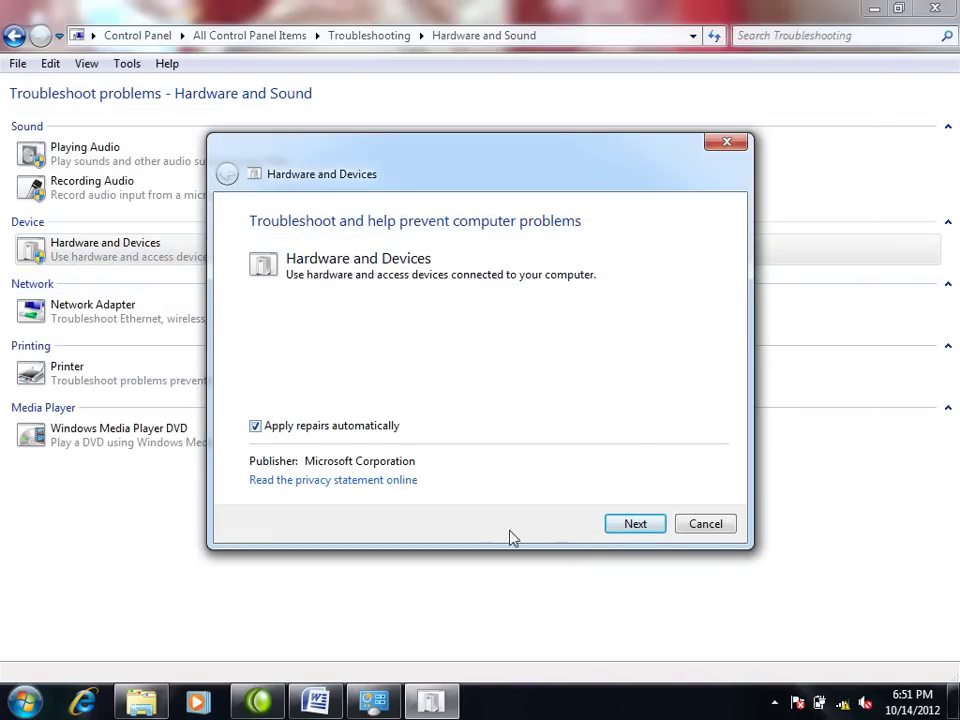
pyautogui.click(613, 527)
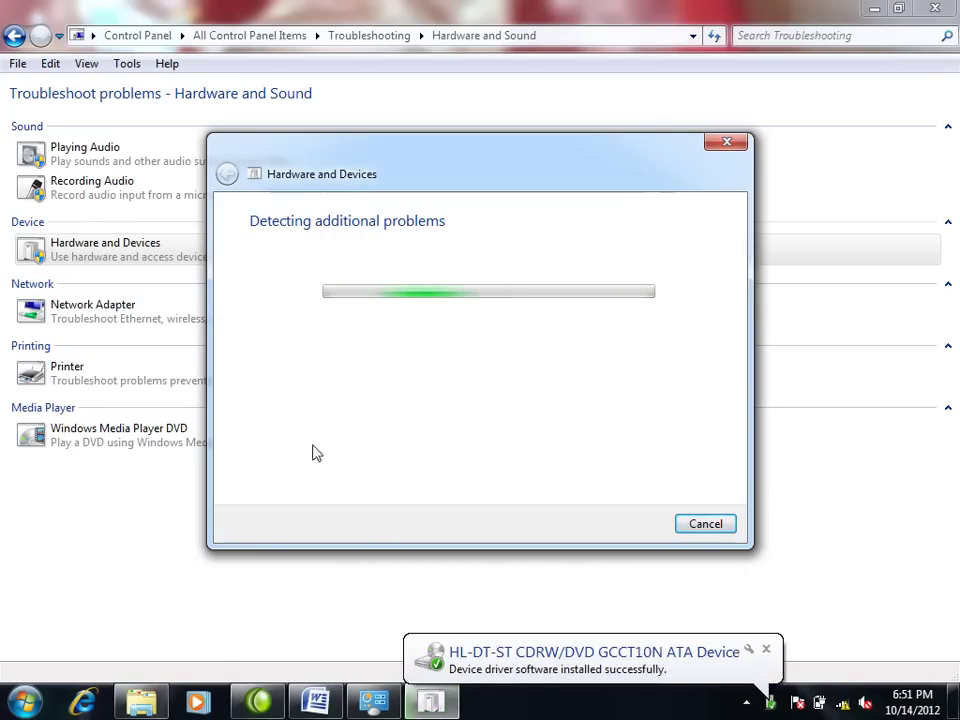
pyautogui.click(27, 703)
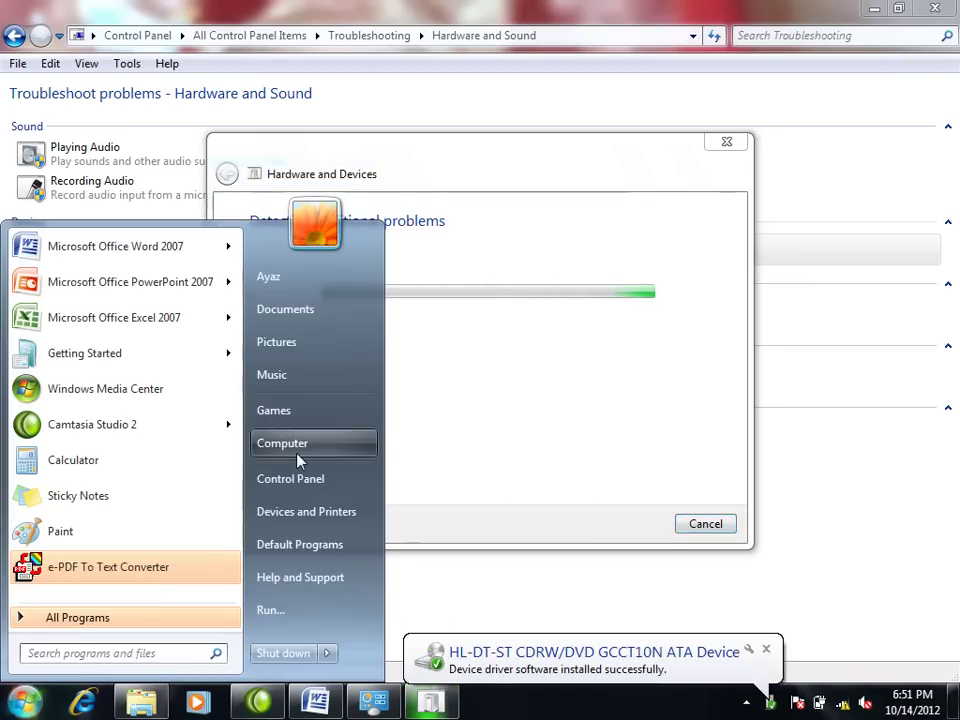
pyautogui.click(298, 447)
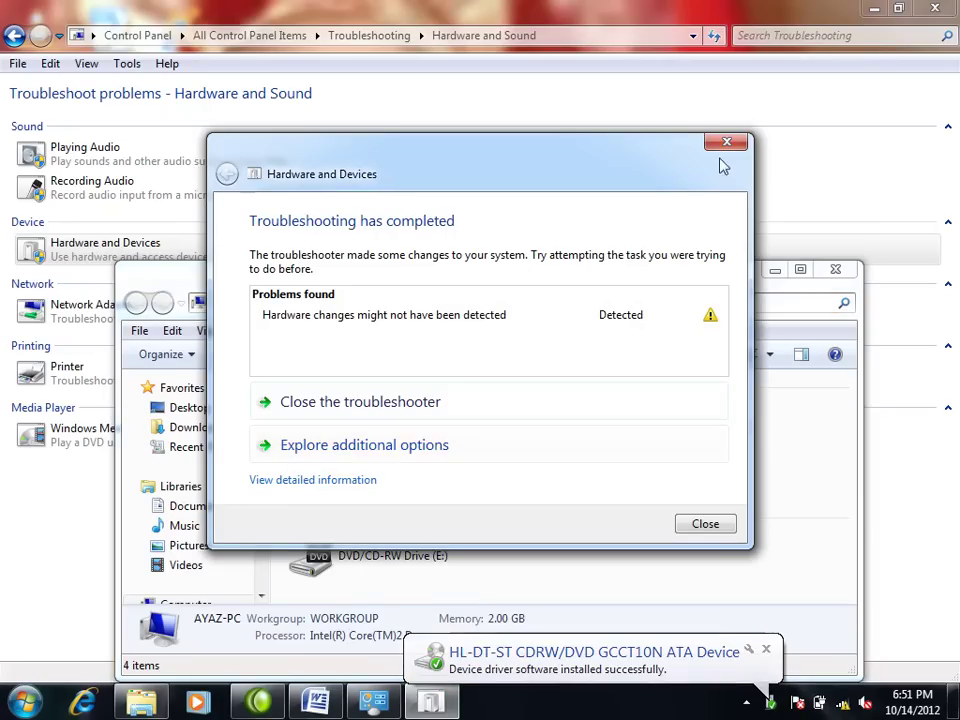
pyautogui.click(726, 143)
pyautogui.doubleClick(697, 276)
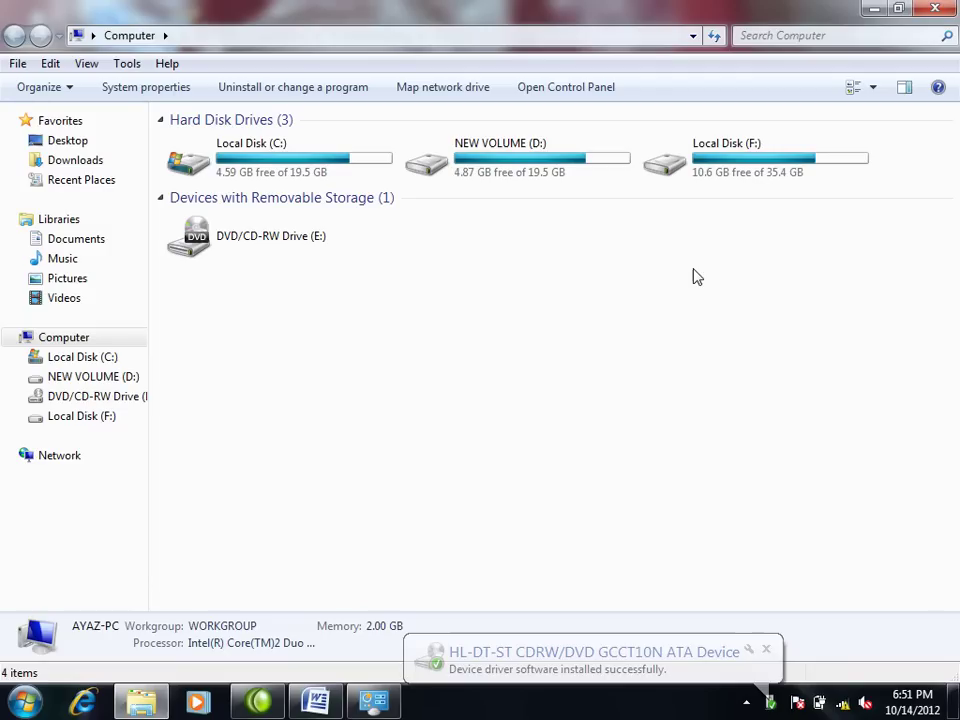
pyautogui.click(950, 8)
# Step: Close the Hardware and Sound troubleshooting window and refresh the desktop twice
pyautogui.click(953, 9)
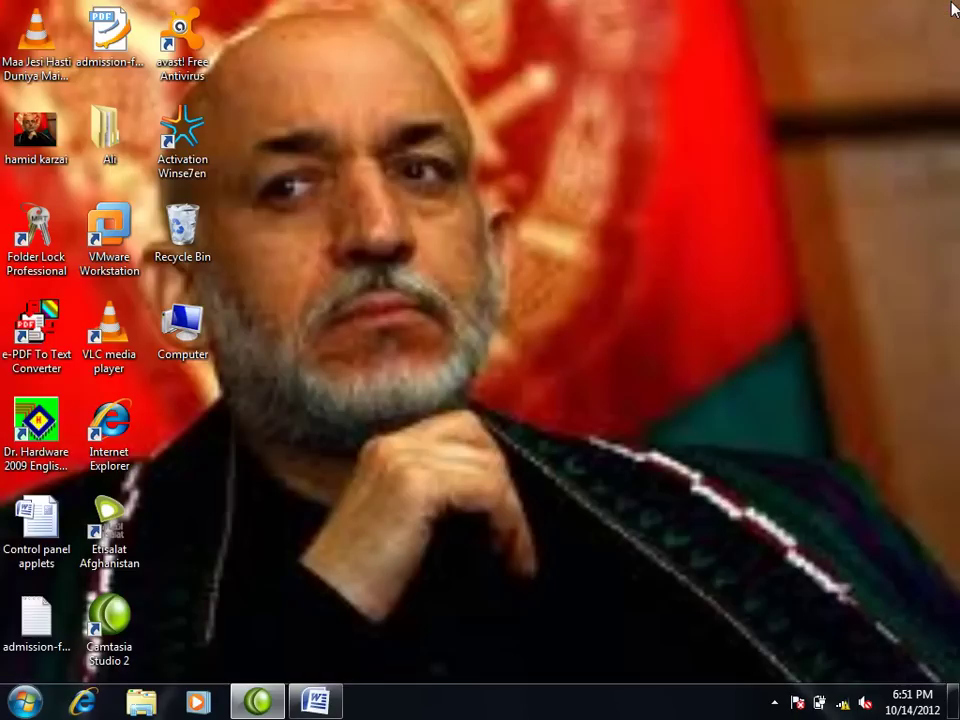
pyautogui.rightClick(521, 178)
pyautogui.click(612, 233)
pyautogui.rightClick(545, 252)
pyautogui.click(576, 305)
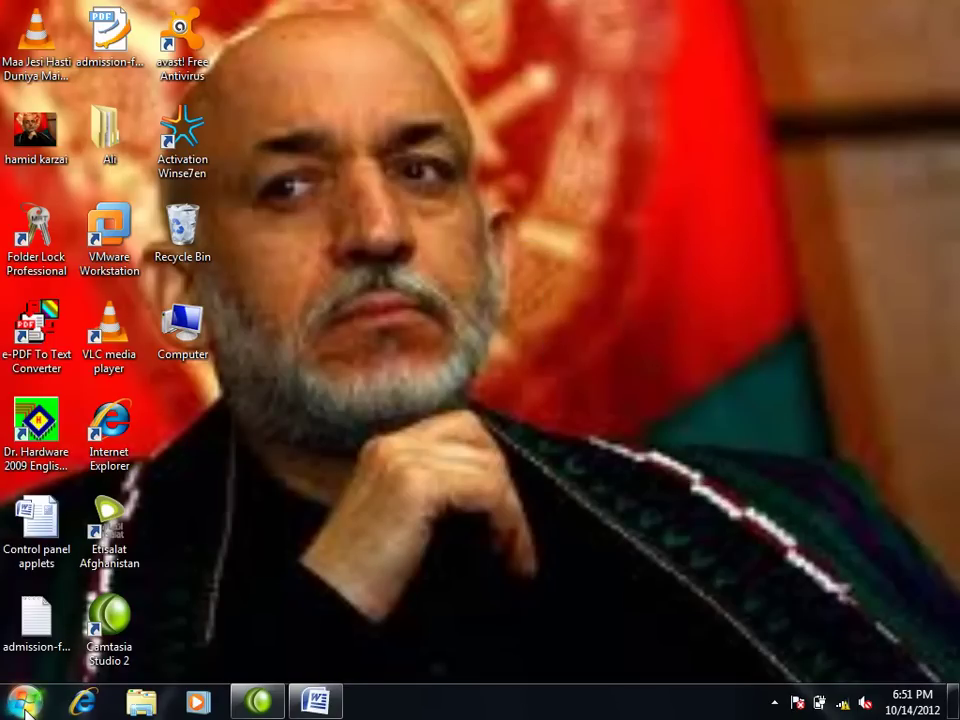
# Step: Open Device Manager from the Start menu's Computer entry, maximized to full screen
pyautogui.click(25, 706)
pyautogui.rightClick(312, 450)
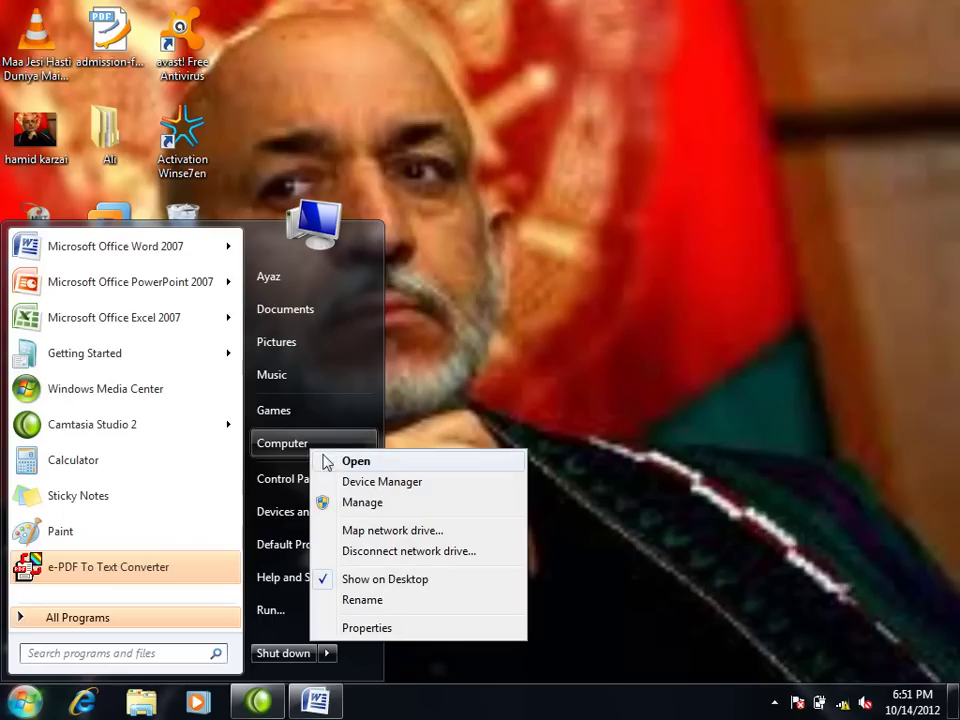
pyautogui.click(345, 482)
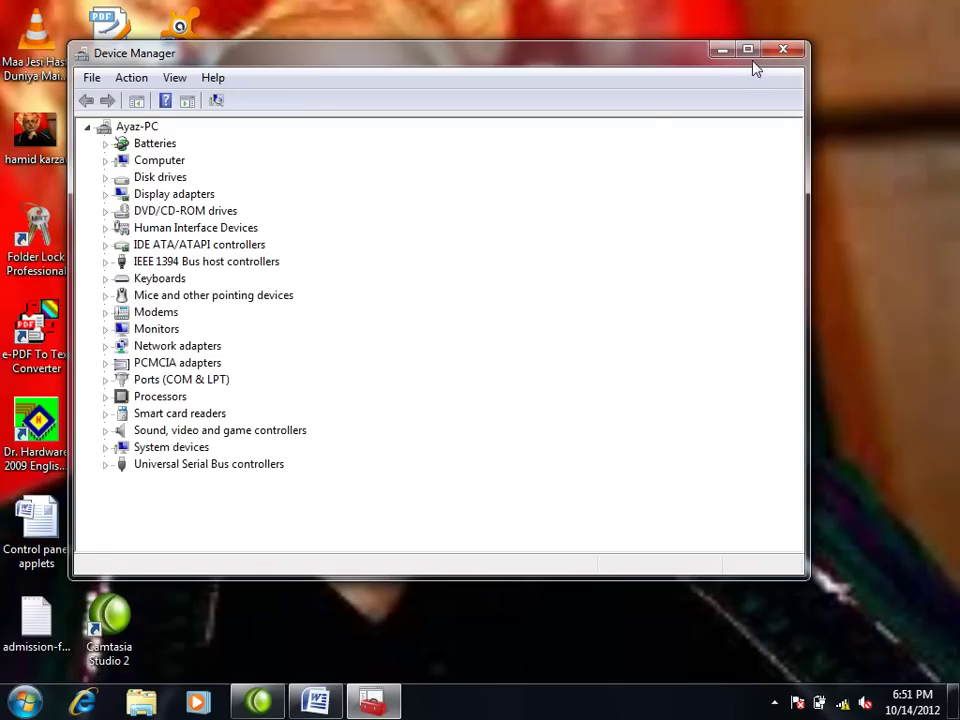
pyautogui.click(750, 49)
# Step: Open Recovery from the All Control Panel Items list, then minimize Control Panel
pyautogui.click(25, 703)
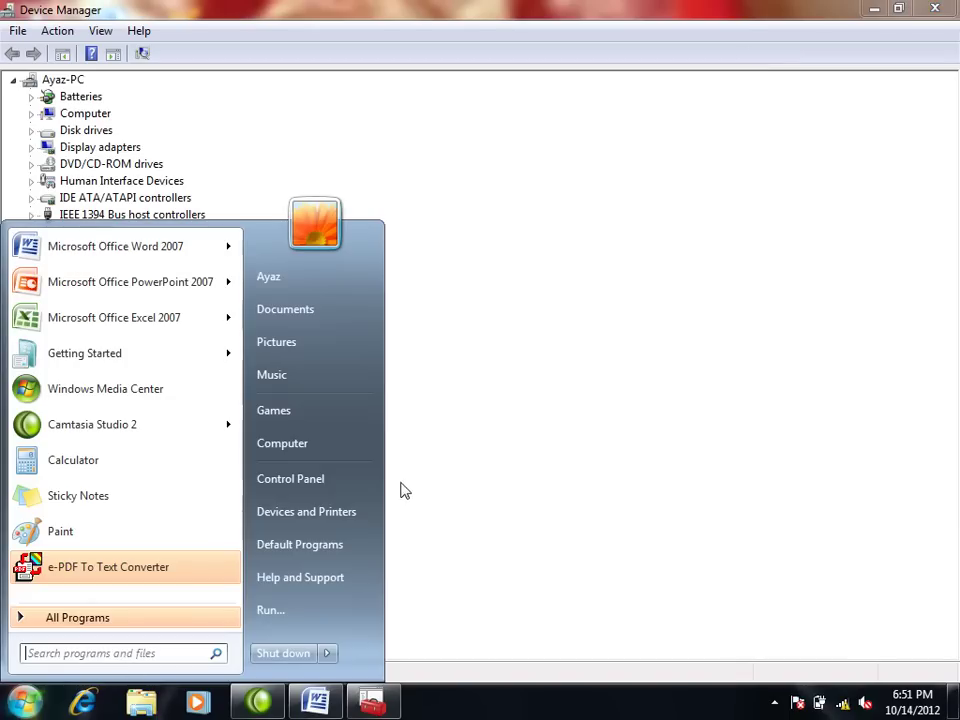
pyautogui.click(350, 485)
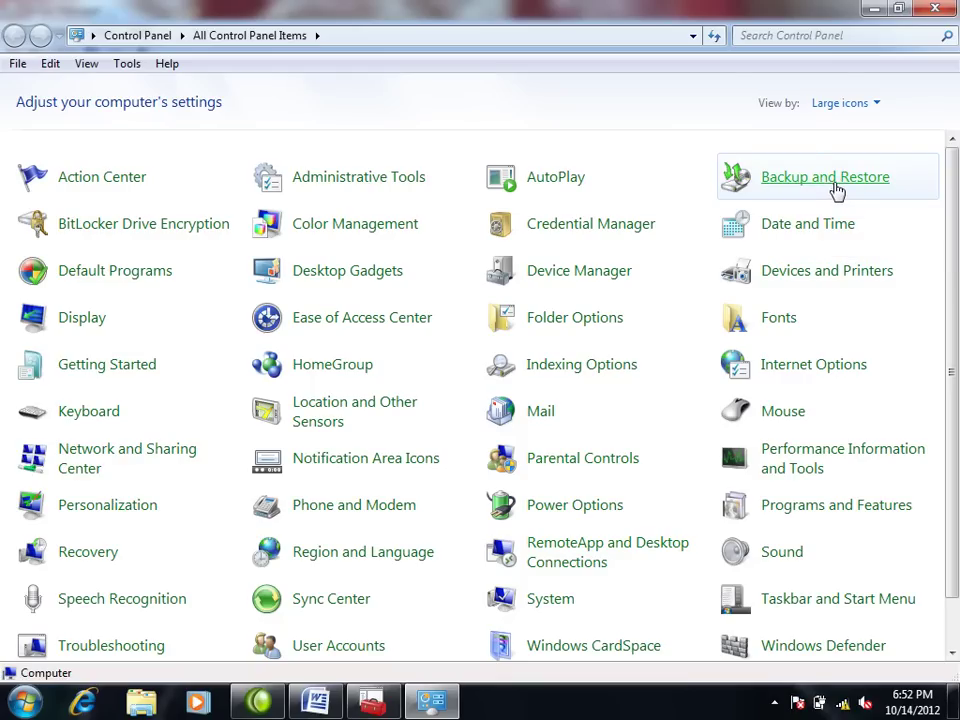
pyautogui.scroll(-1, 642, 552)
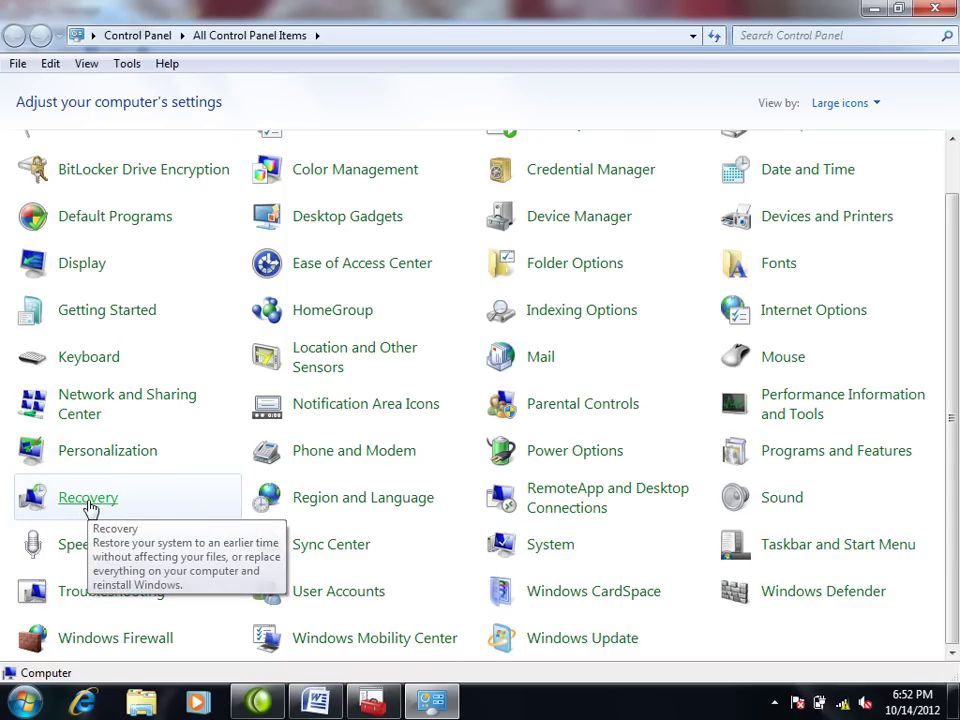
pyautogui.click(90, 508)
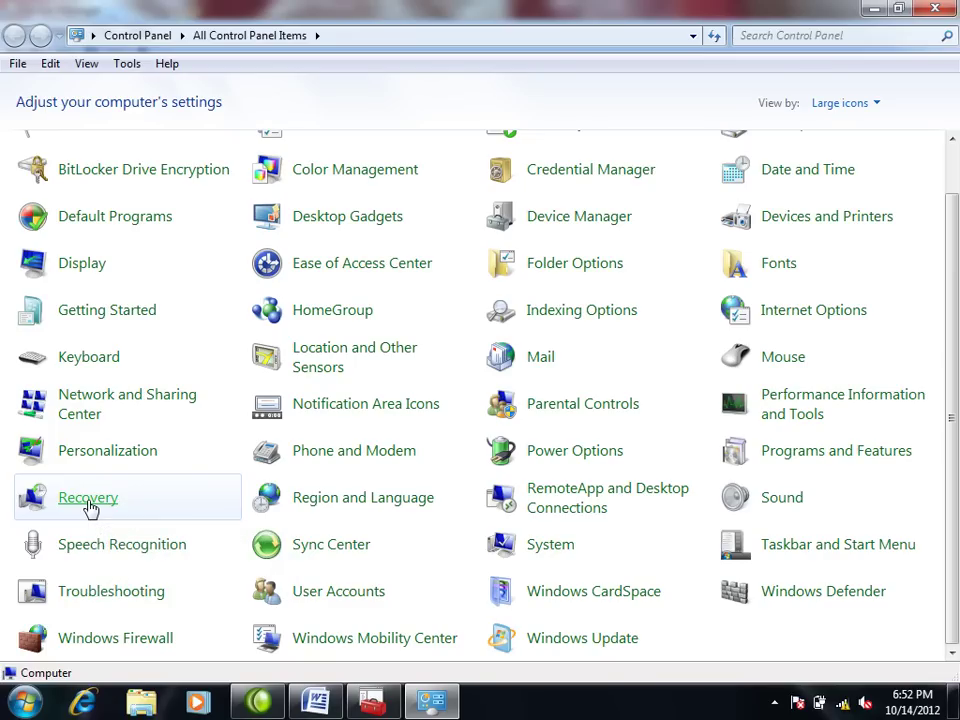
pyautogui.click(874, 8)
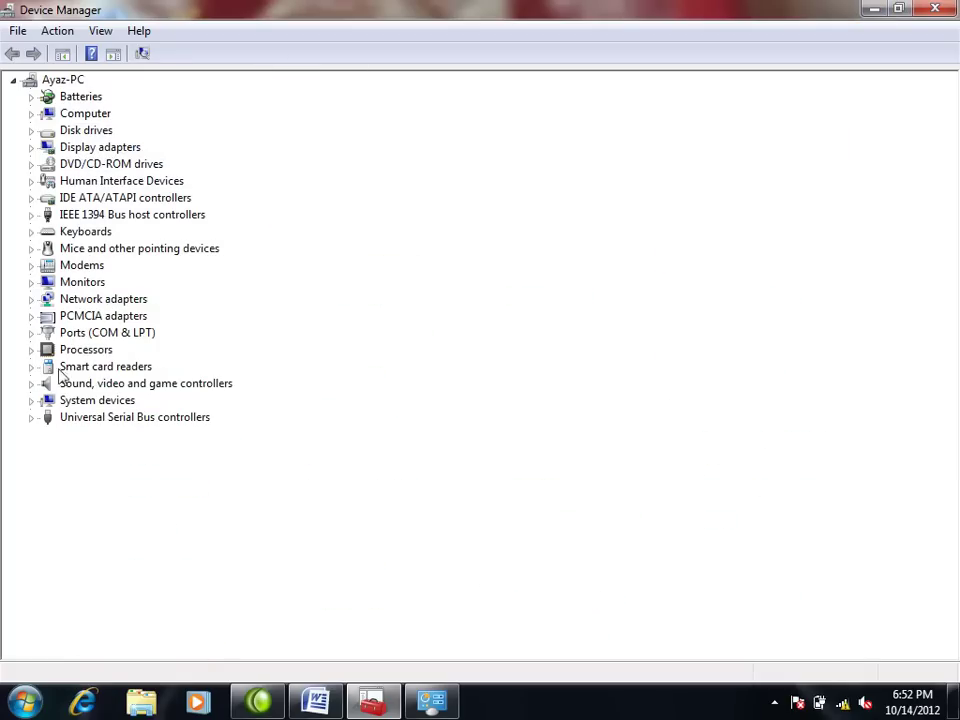
# Step: Browse from Documents to the Videos library's Sample Videos folder and select Wildlife
pyautogui.click(24, 701)
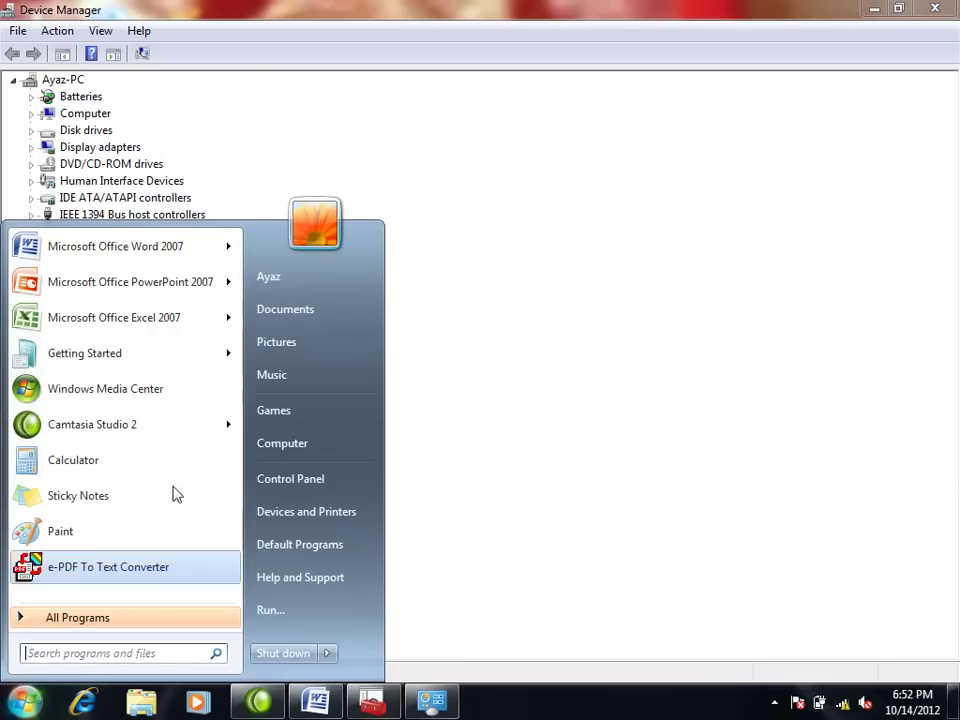
pyautogui.click(305, 310)
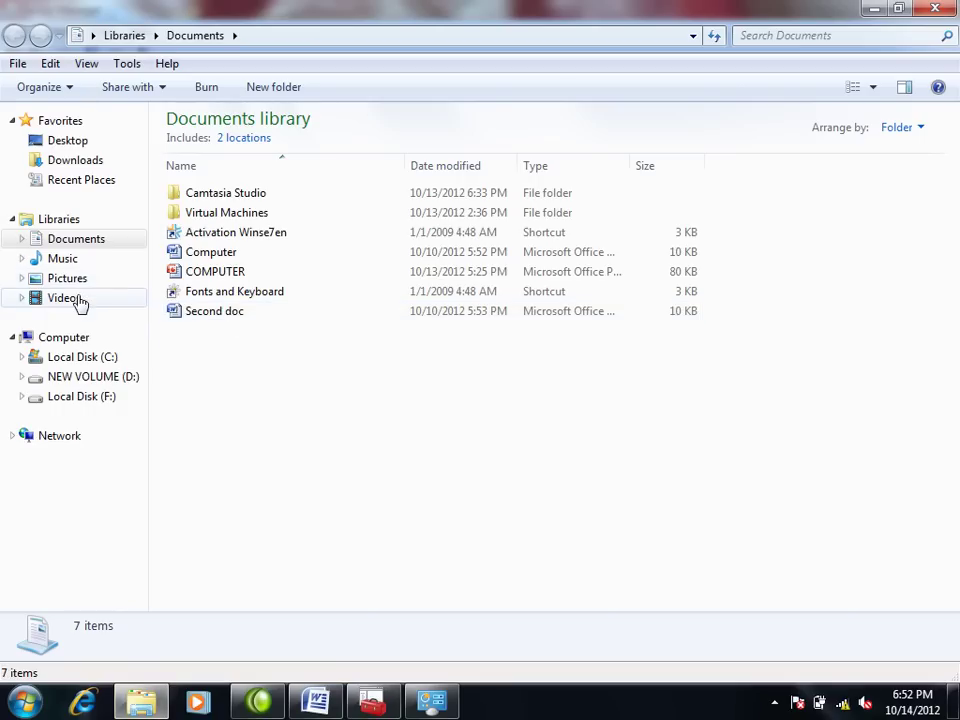
pyautogui.click(75, 298)
pyautogui.doubleClick(214, 210)
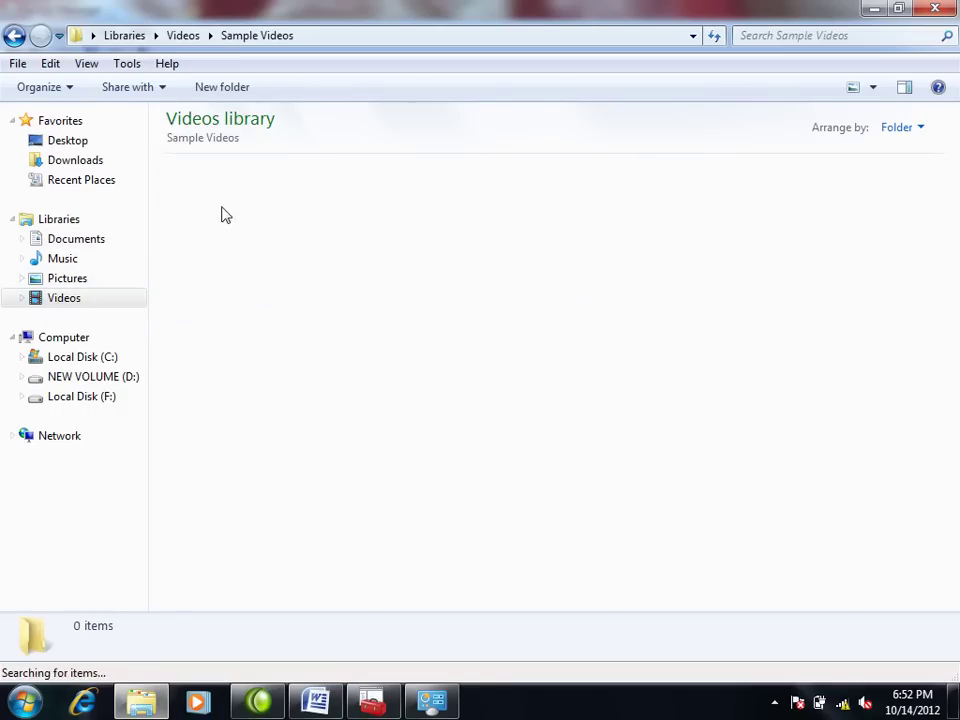
pyautogui.click(224, 214)
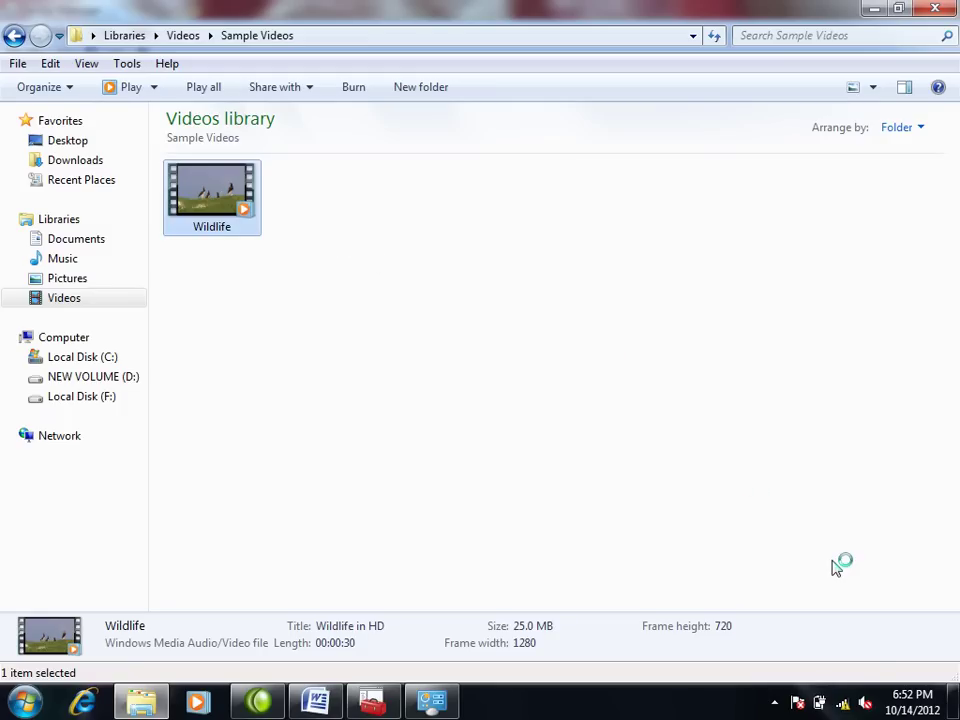
# Step: Unmute system sound, play Wildlife from 00:06 at volume 100, then close the player
pyautogui.click(864, 705)
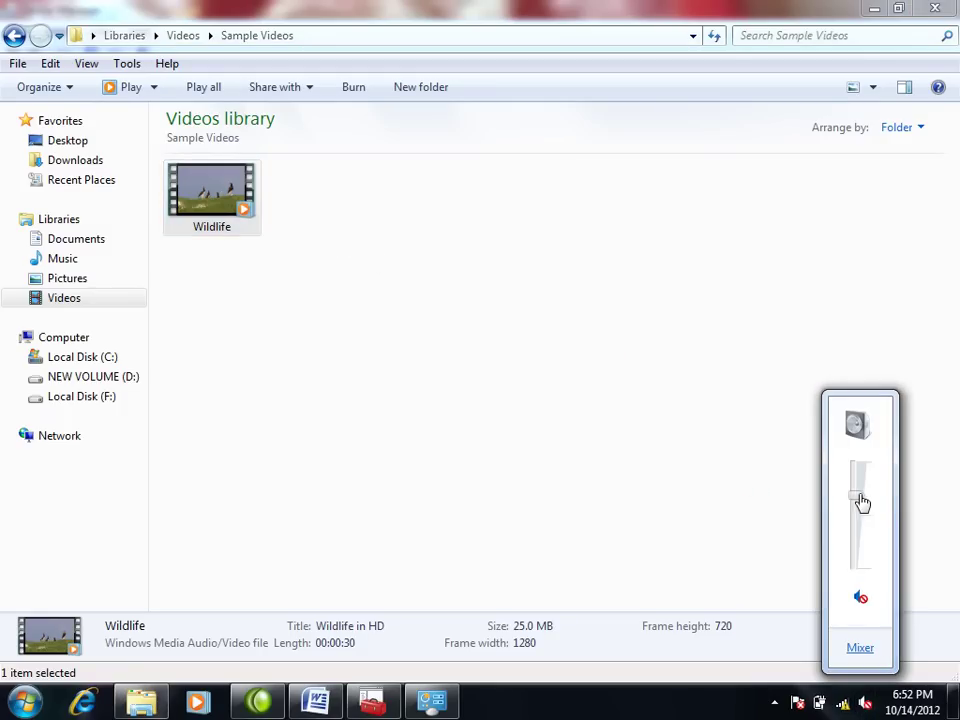
pyautogui.click(860, 501)
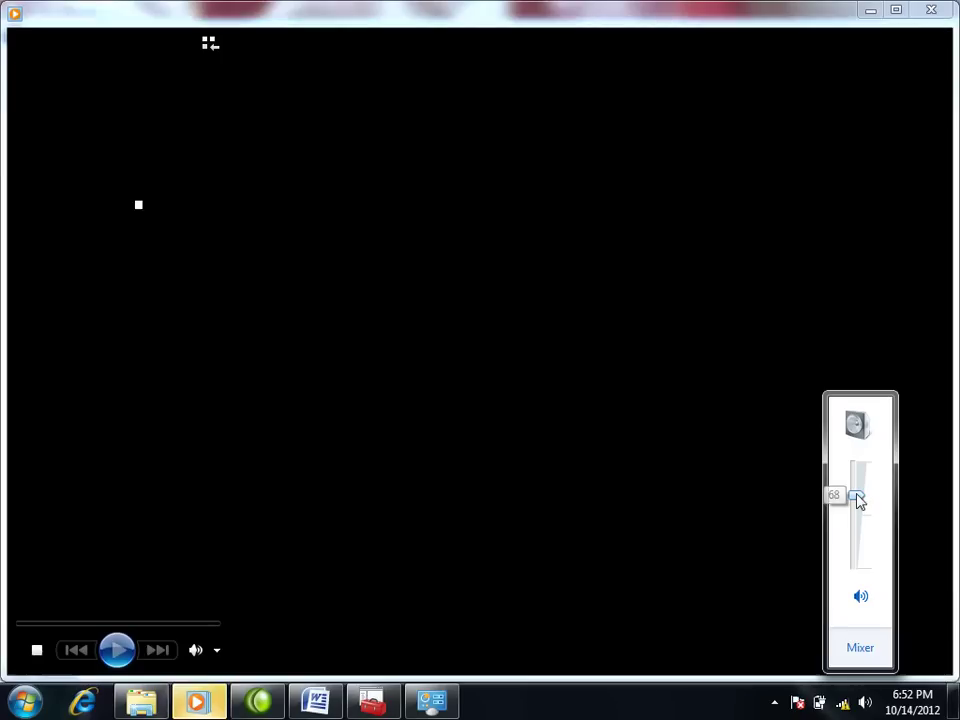
pyautogui.moveTo(857, 501); pyautogui.dragTo(863, 470)
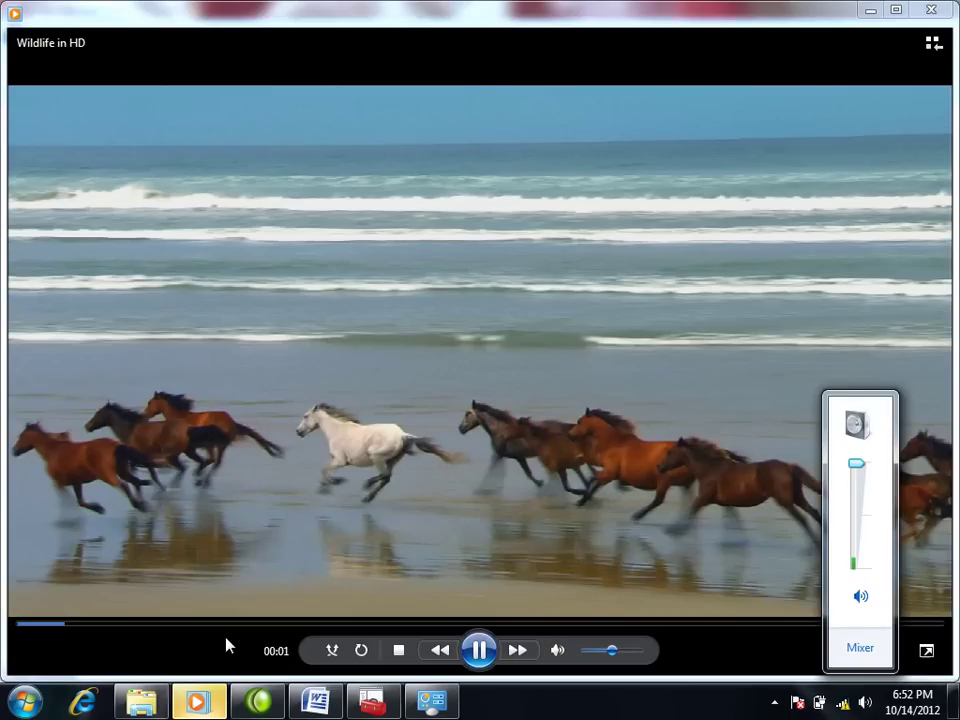
pyautogui.click(220, 624)
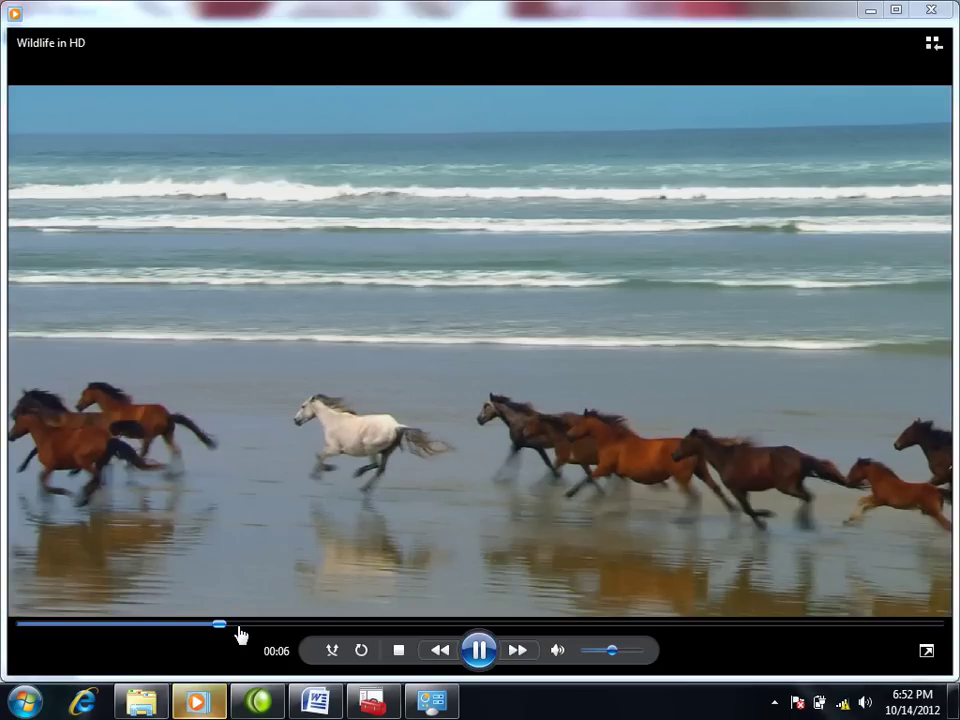
pyautogui.click(645, 652)
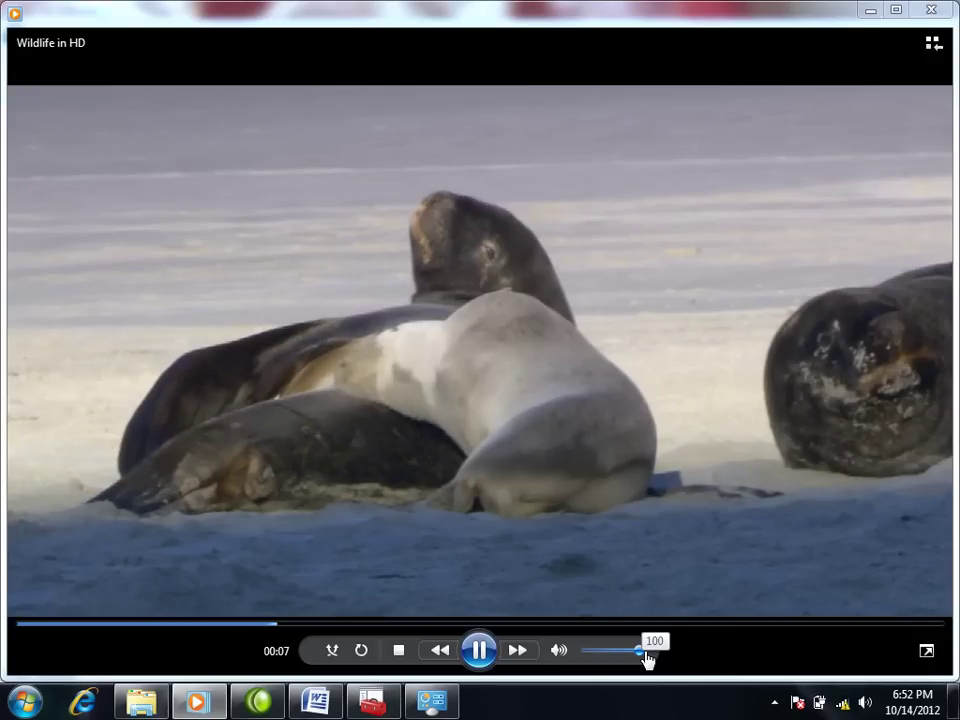
pyautogui.click(935, 12)
# Step: Disable the High Definition Audio Device under Sound, video and game controllers, declining the restart
pyautogui.click(935, 11)
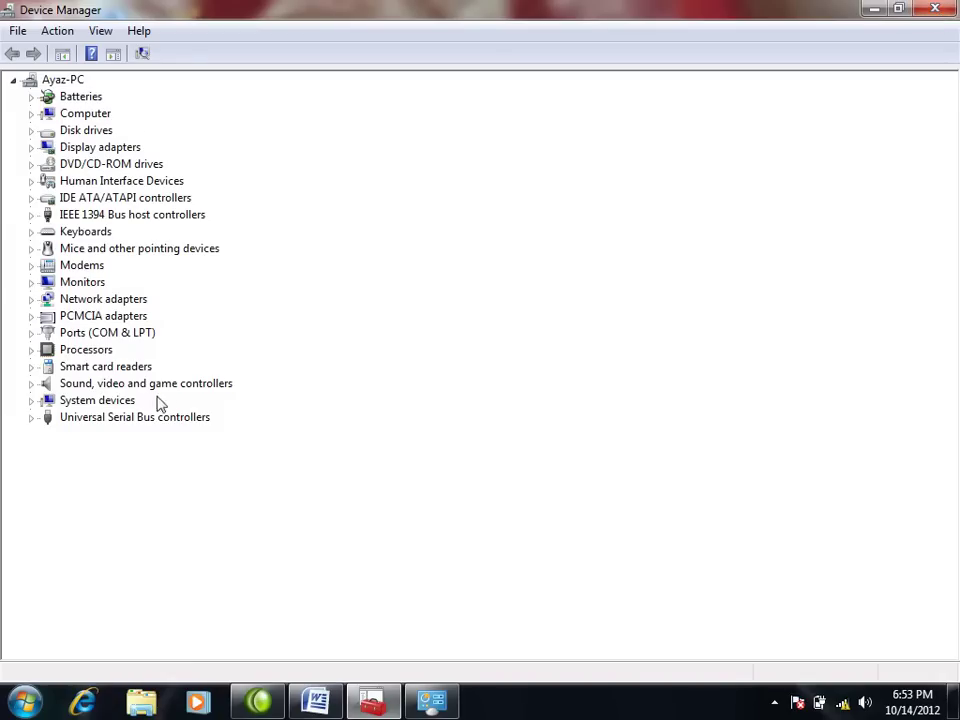
pyautogui.click(32, 384)
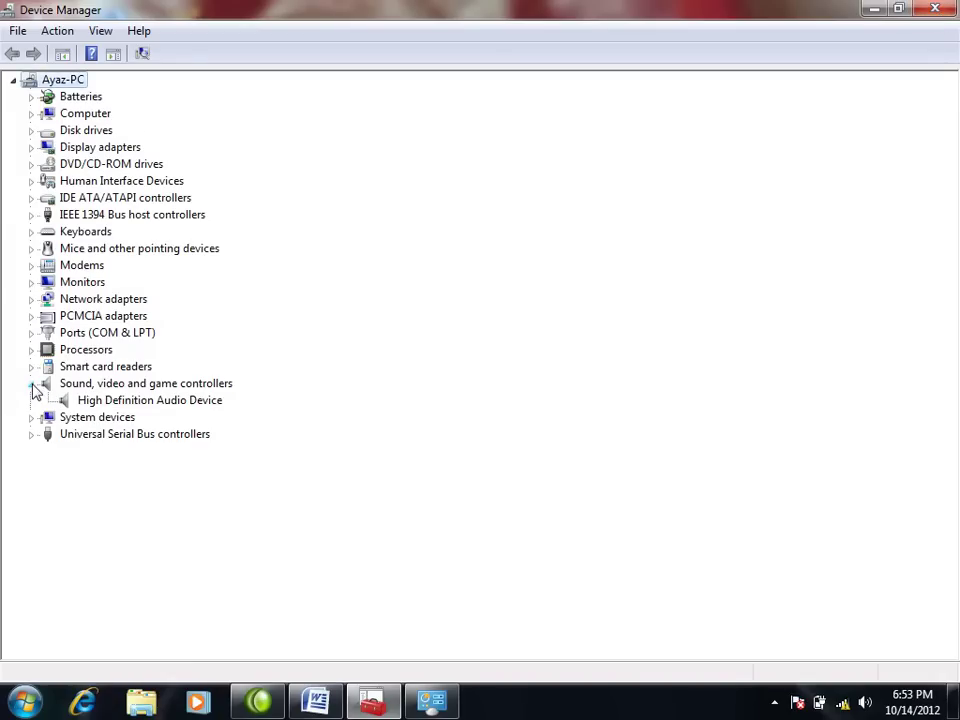
pyautogui.rightClick(134, 403)
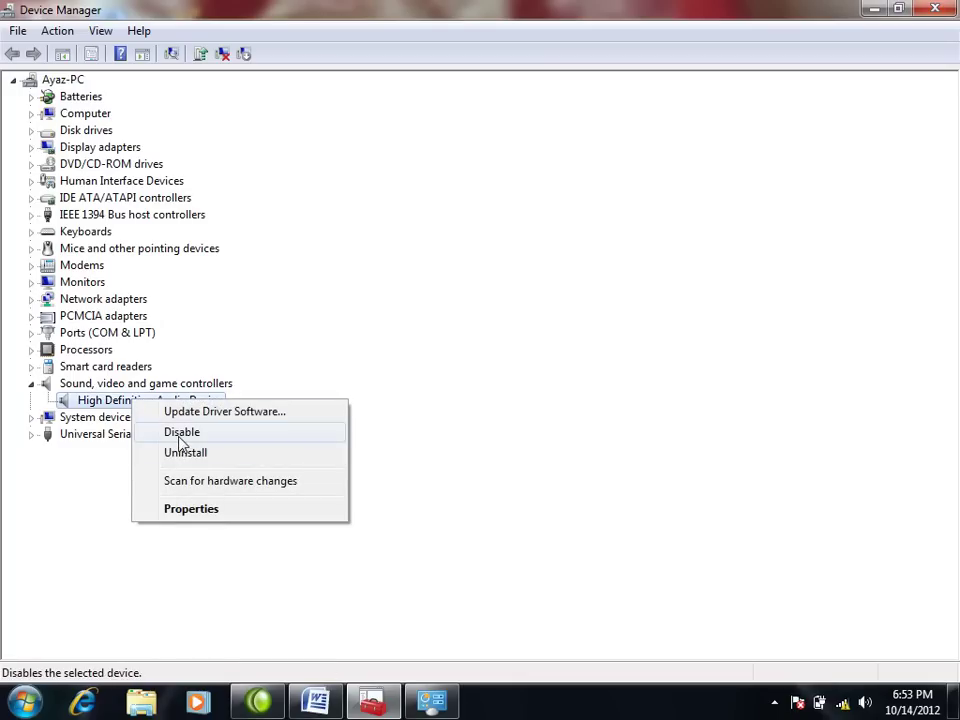
pyautogui.click(180, 436)
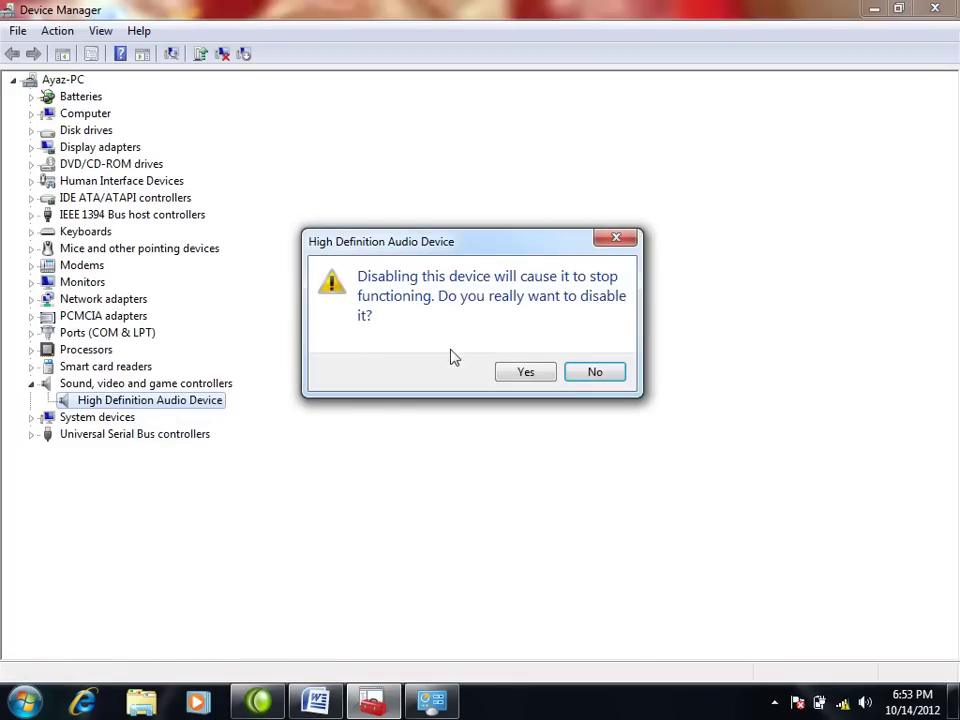
pyautogui.click(520, 373)
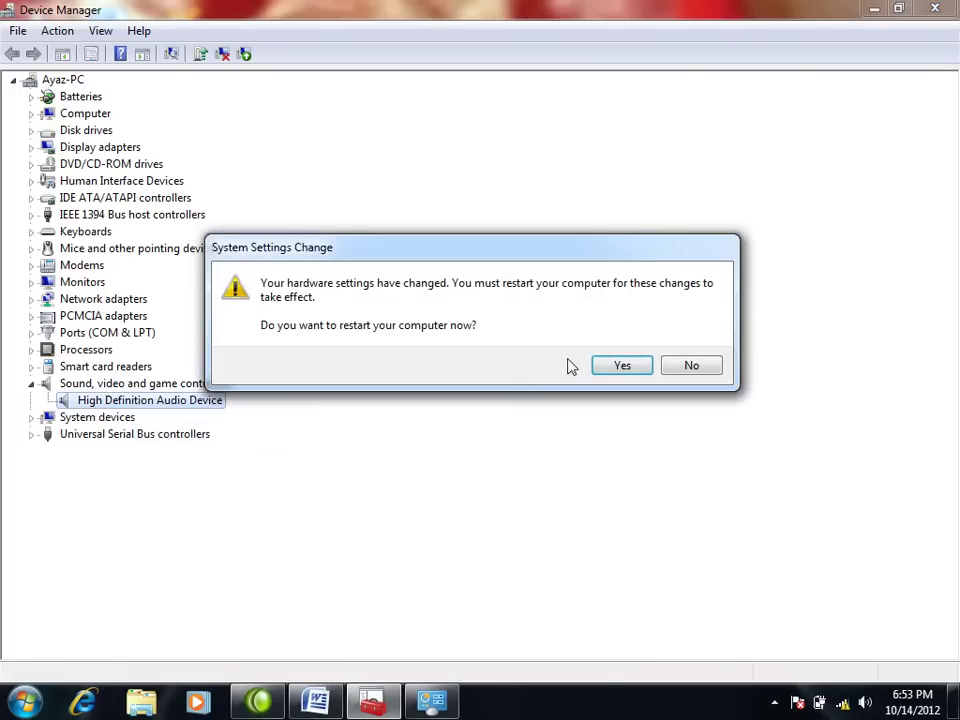
pyautogui.click(689, 366)
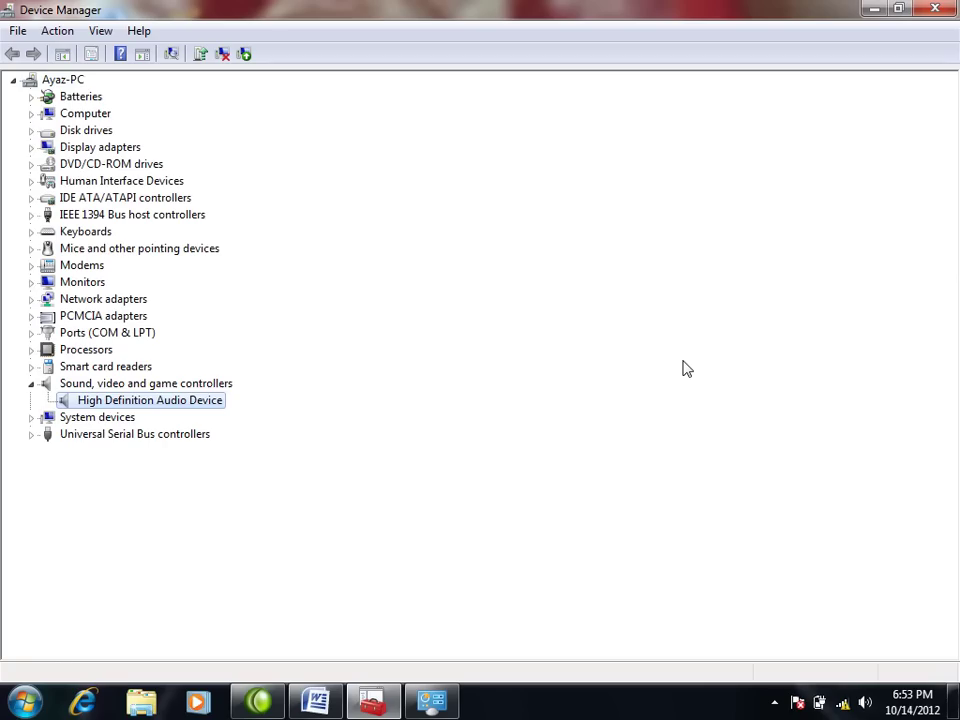
pyautogui.rightClick(111, 405)
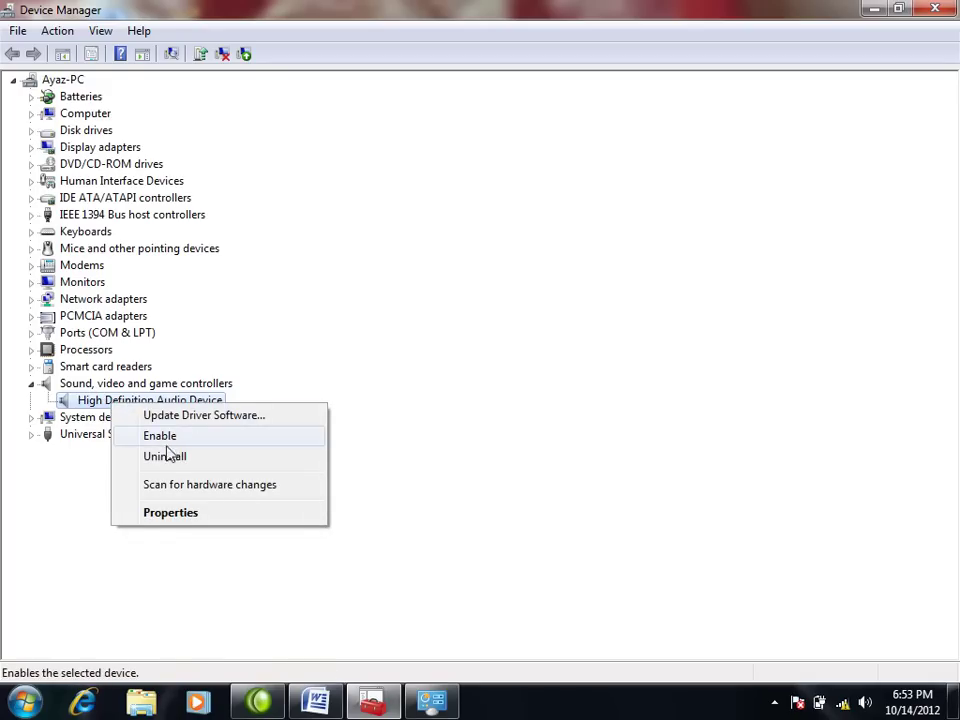
pyautogui.click(418, 421)
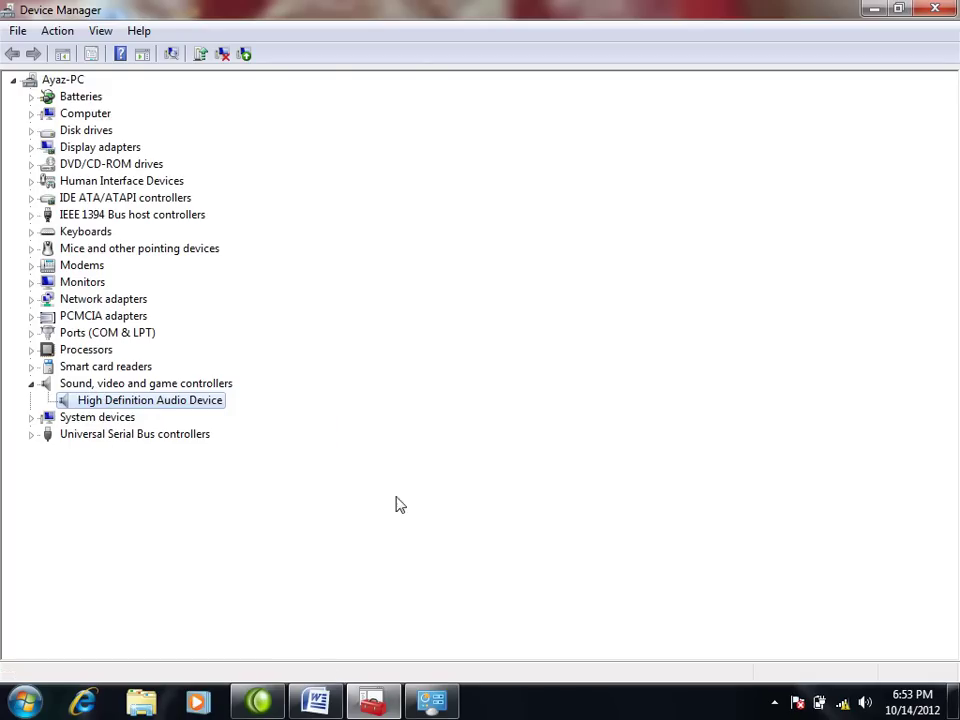
# Step: Uninstall the High Definition Audio Device in Device Manager and decline the restart prompt
pyautogui.click(866, 703)
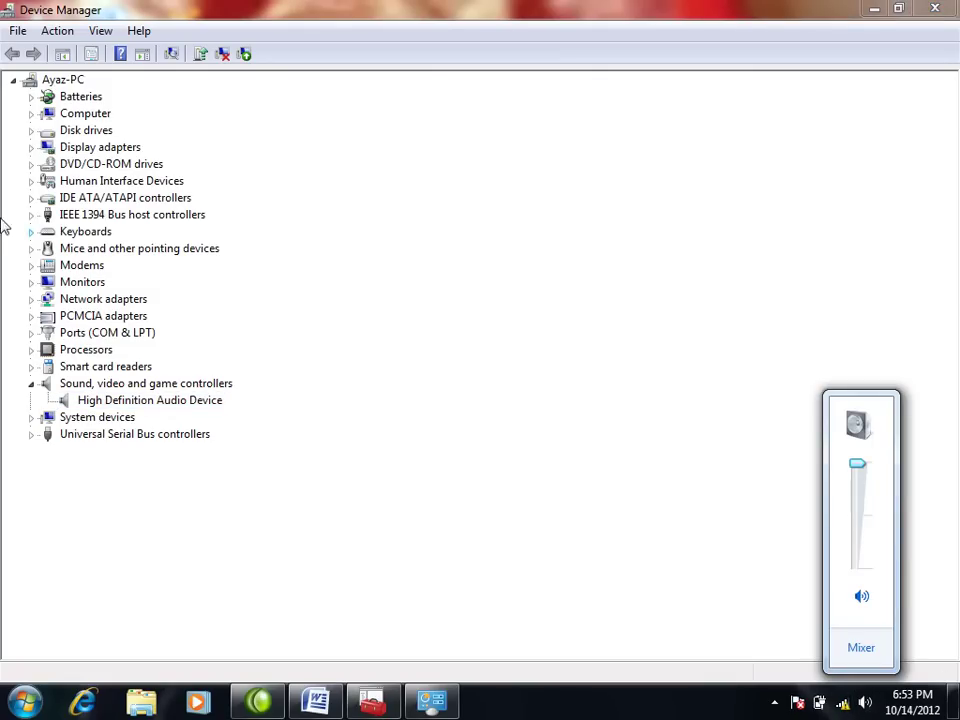
pyautogui.click(80, 400)
pyautogui.rightClick(112, 400)
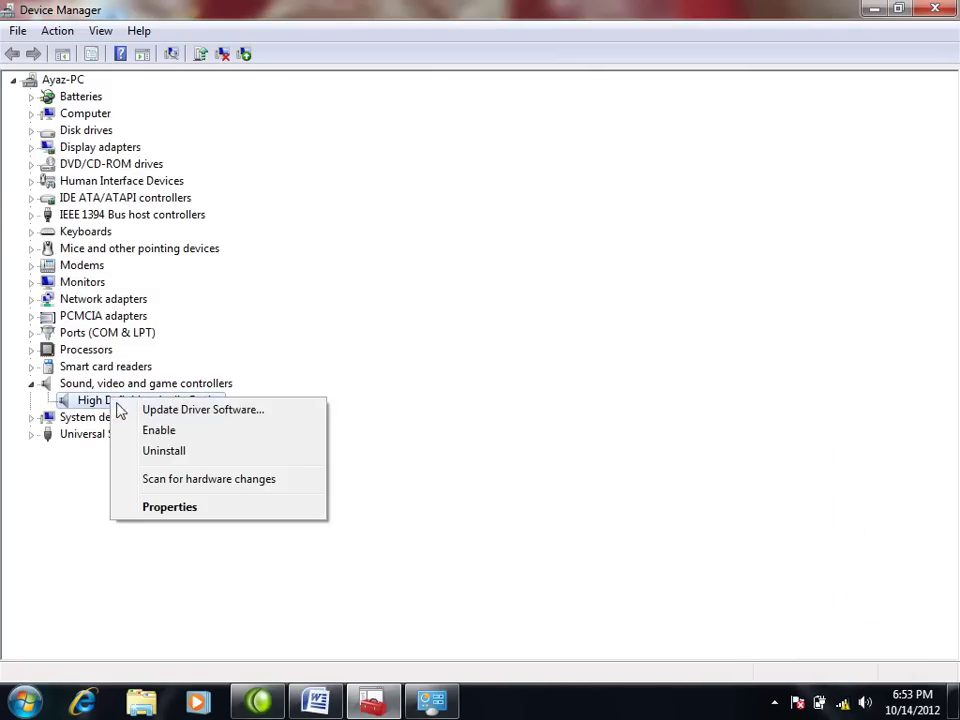
pyautogui.click(160, 452)
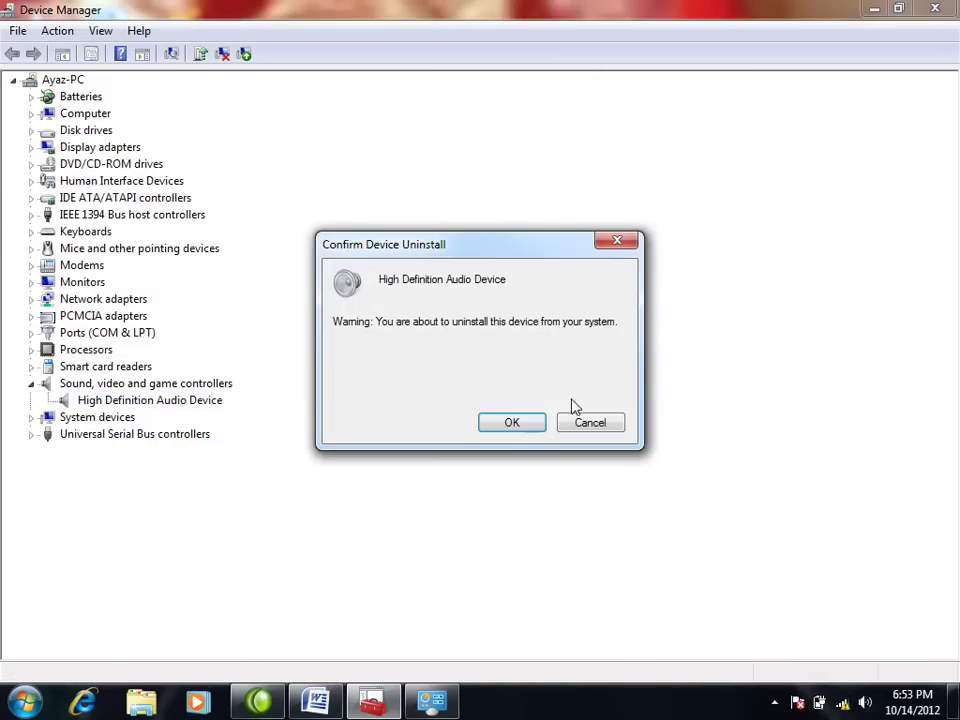
pyautogui.click(520, 428)
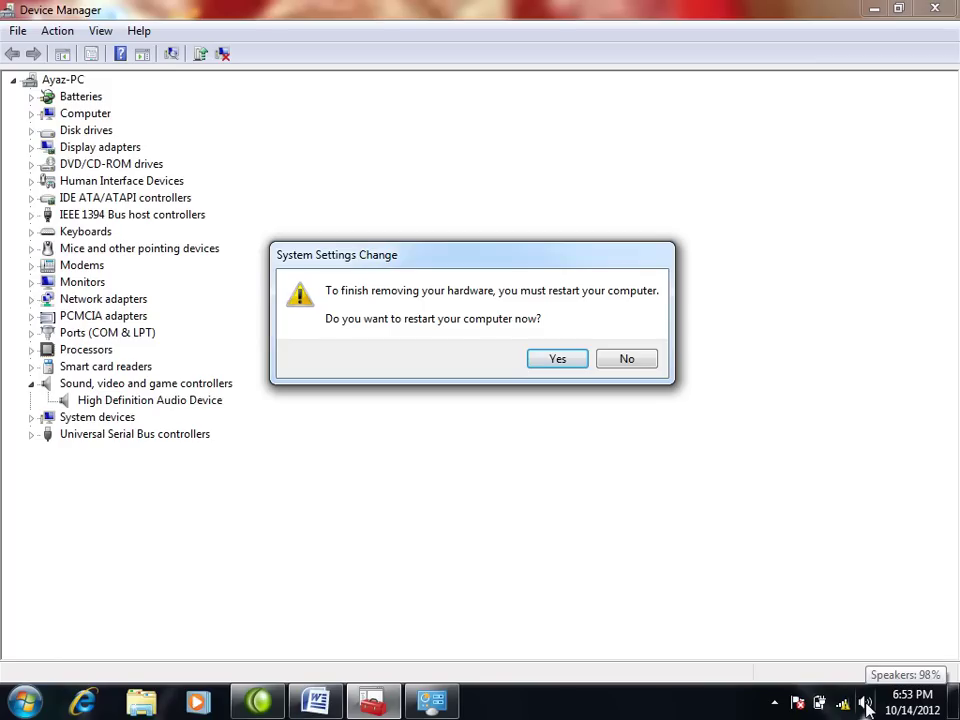
pyautogui.click(646, 360)
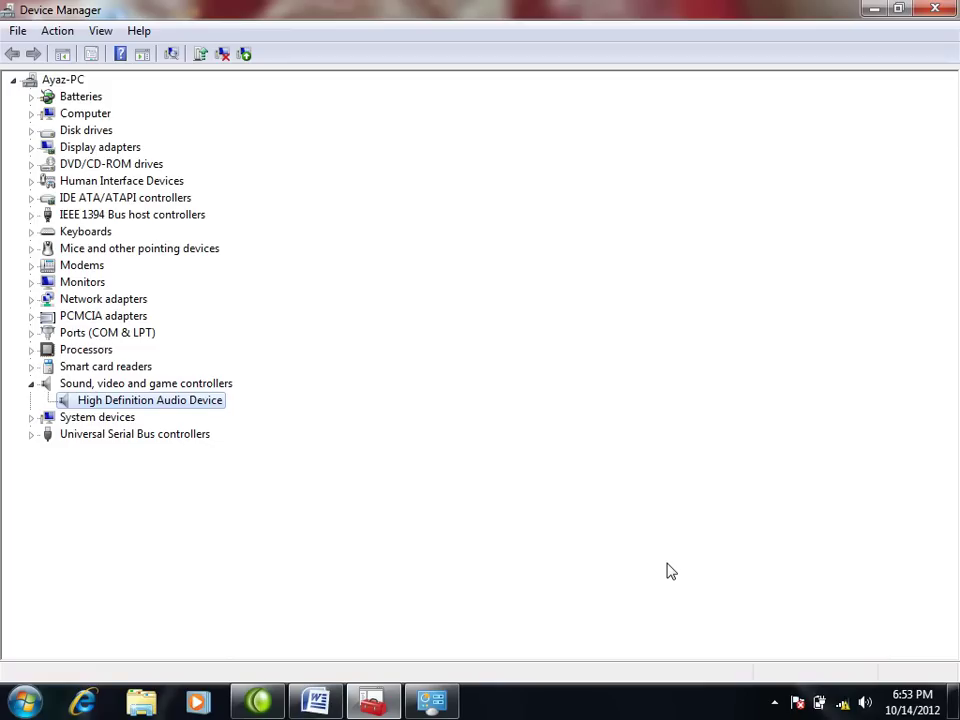
# Step: Play the Wildlife clip from Videos' Sample Videos folder, skip to 00:11, then close Media Player
pyautogui.click(24, 700)
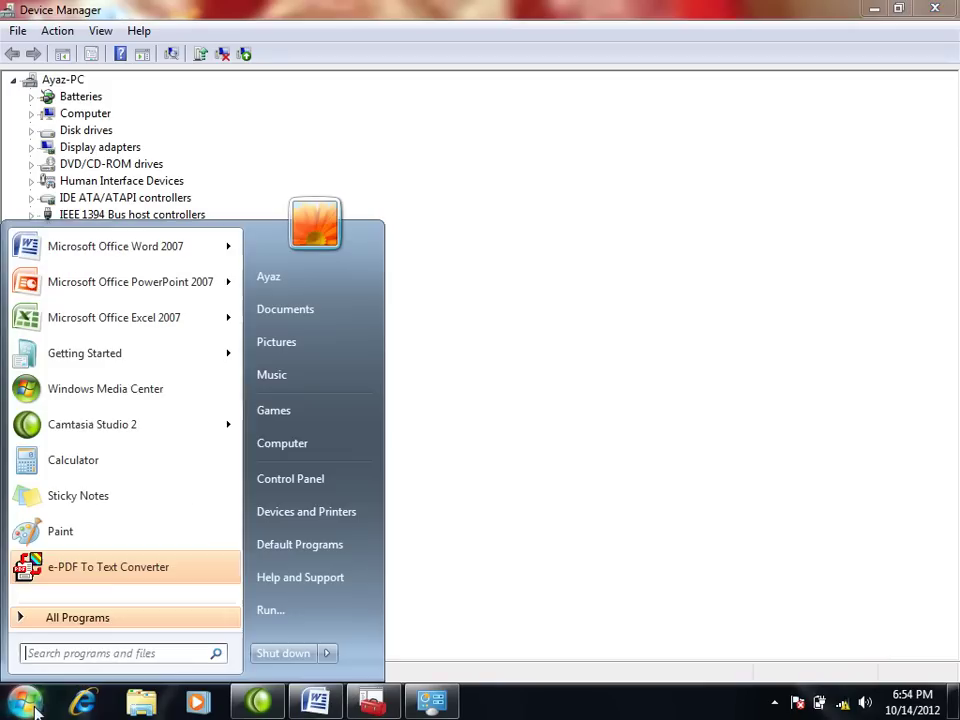
pyautogui.click(320, 312)
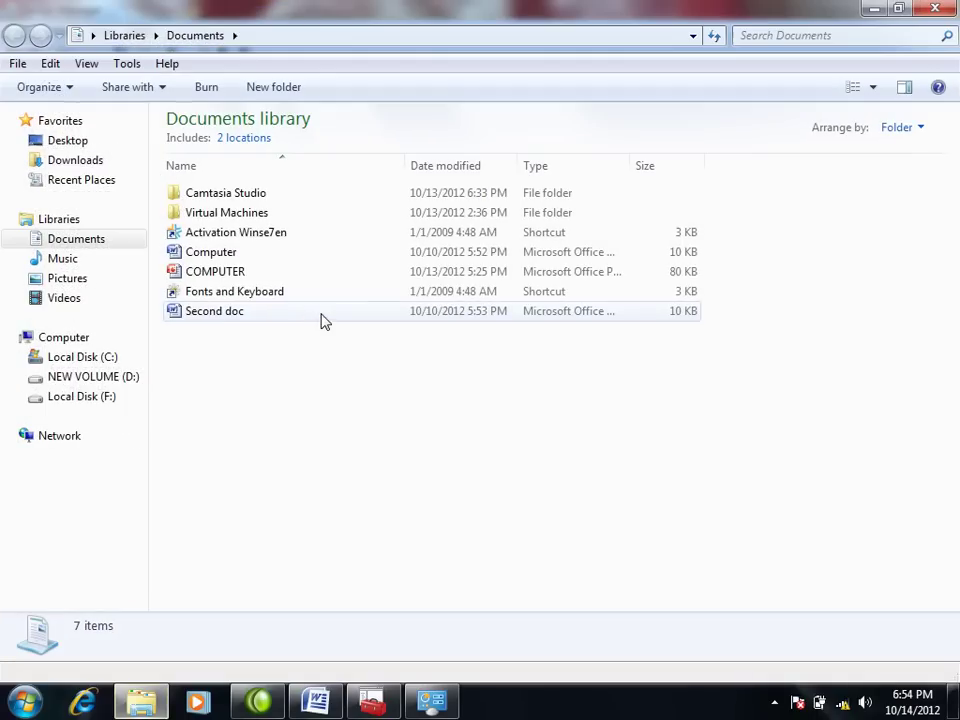
pyautogui.click(56, 298)
pyautogui.click(212, 236)
pyautogui.doubleClick(212, 236)
pyautogui.click(212, 206)
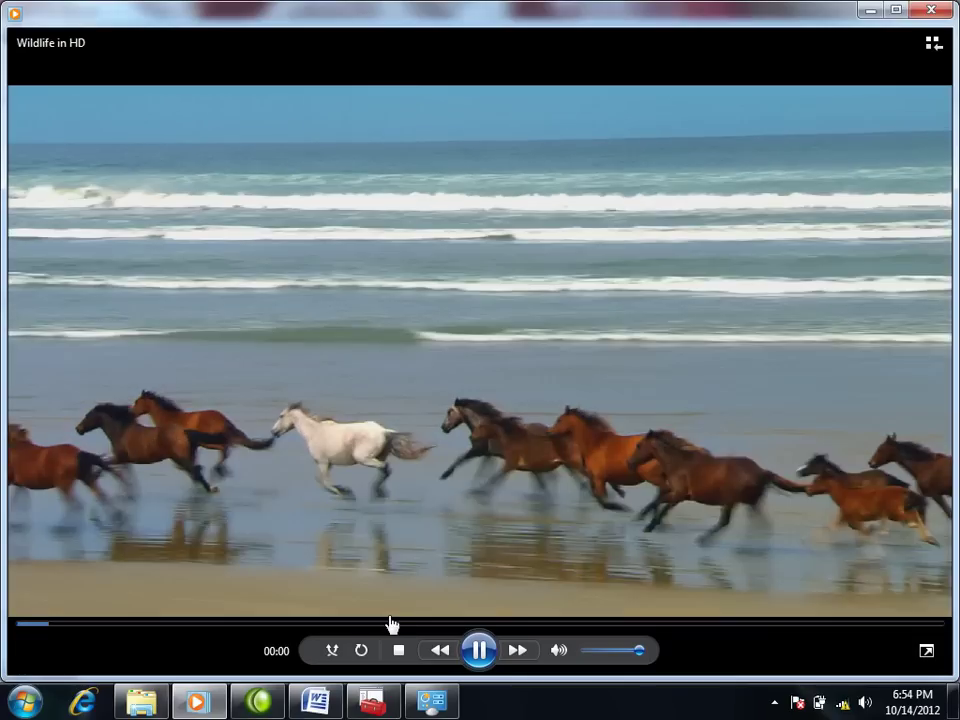
pyautogui.click(391, 623)
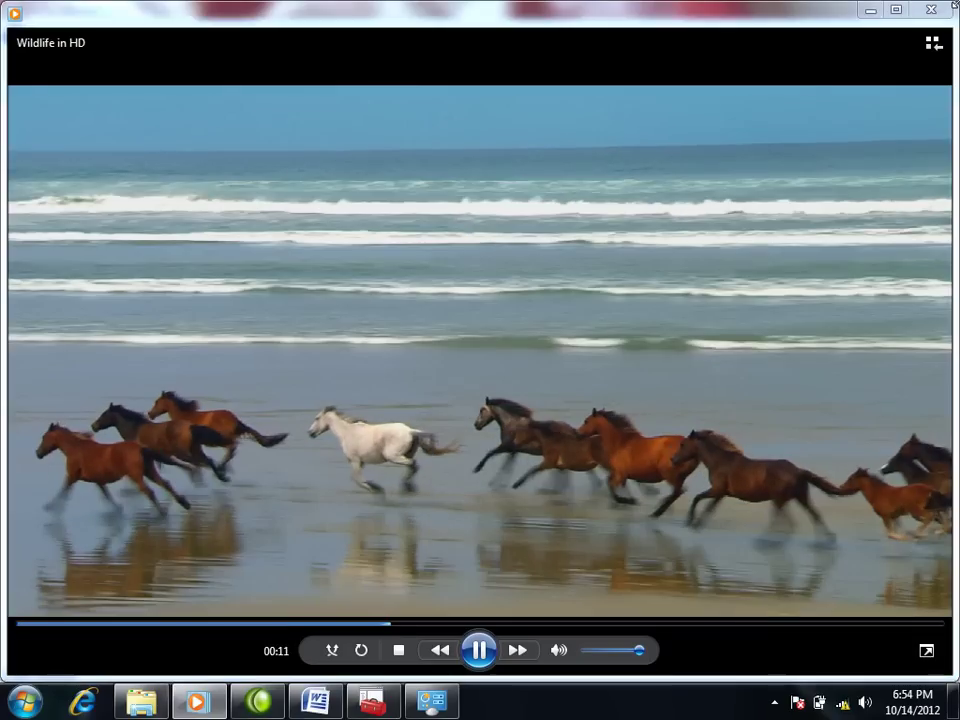
pyautogui.click(934, 9)
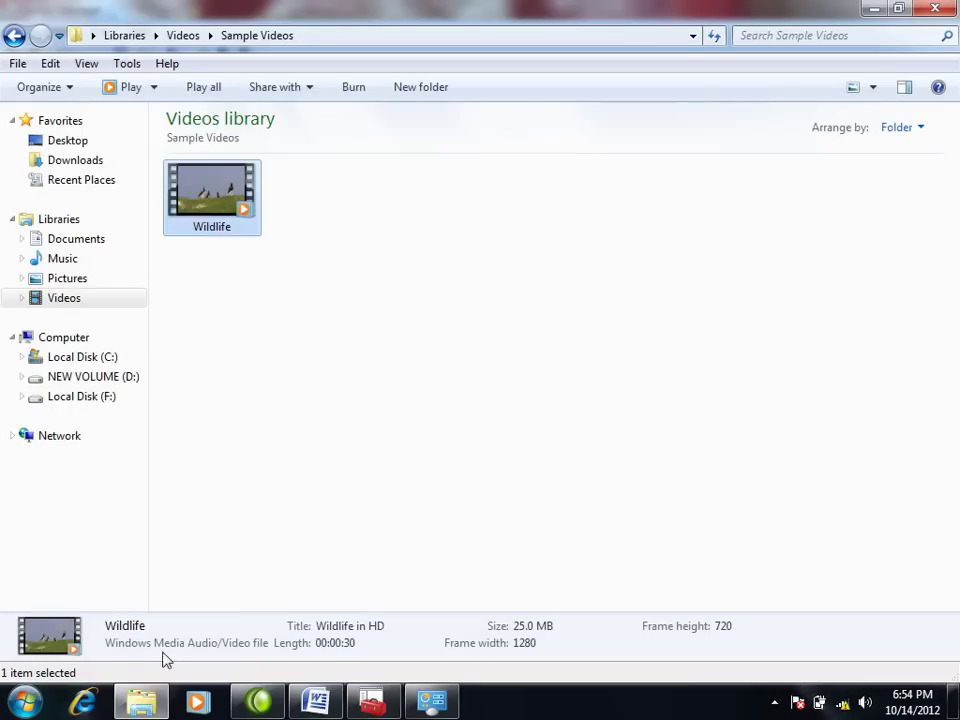
# Step: Run the Hardware and Devices troubleshooter from Control Panel's Troubleshooting page and close it once finished
pyautogui.moveTo(386, 708)
pyautogui.click(430, 702)
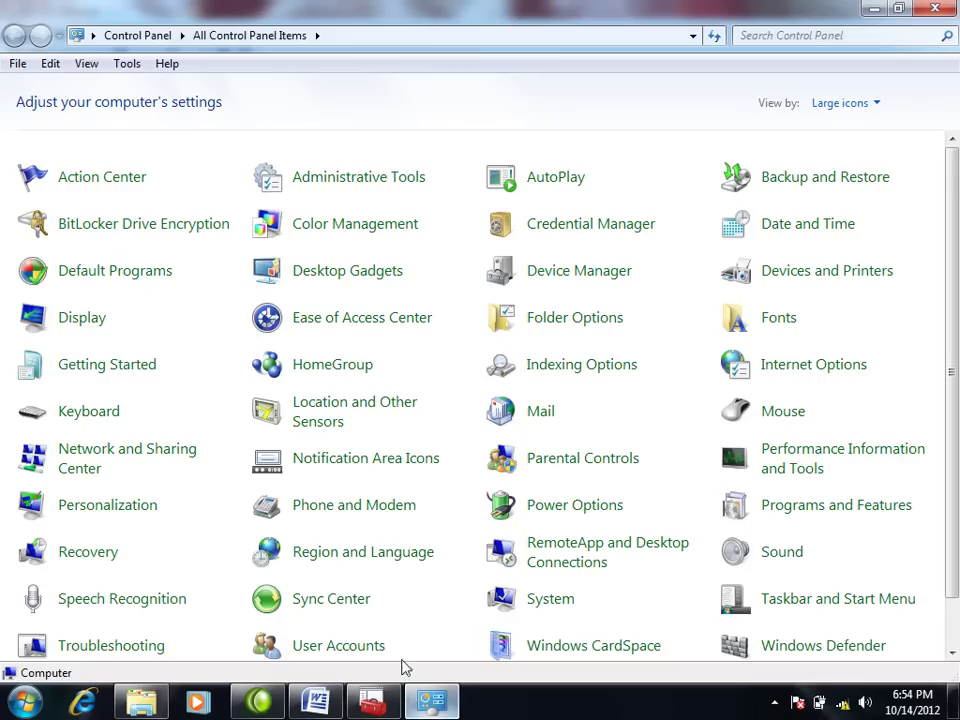
pyautogui.scroll(-1, 118, 594)
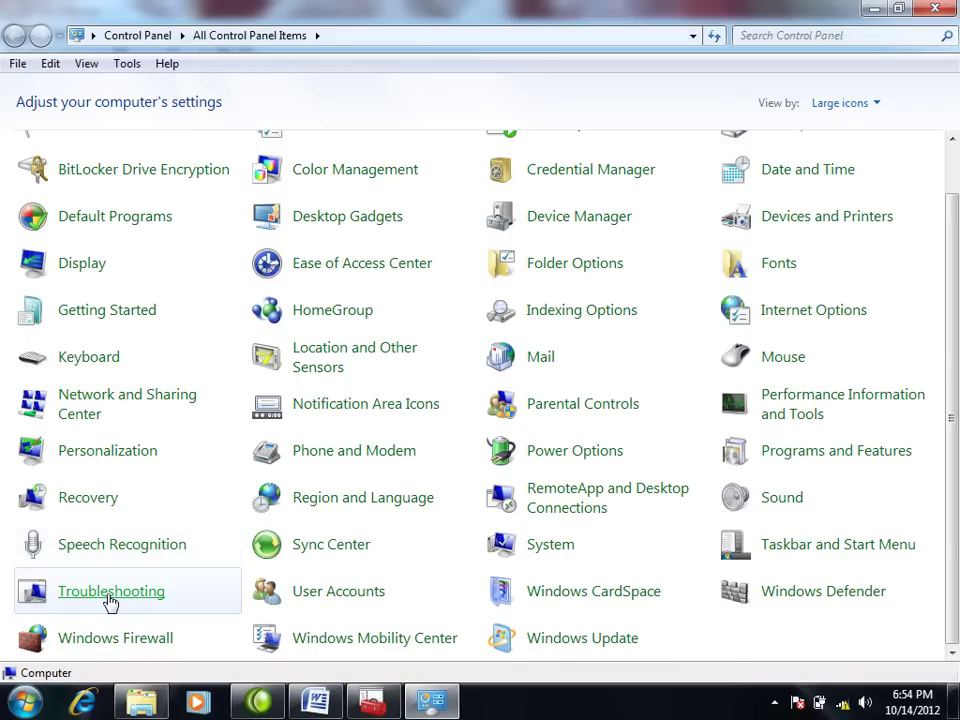
pyautogui.click(111, 596)
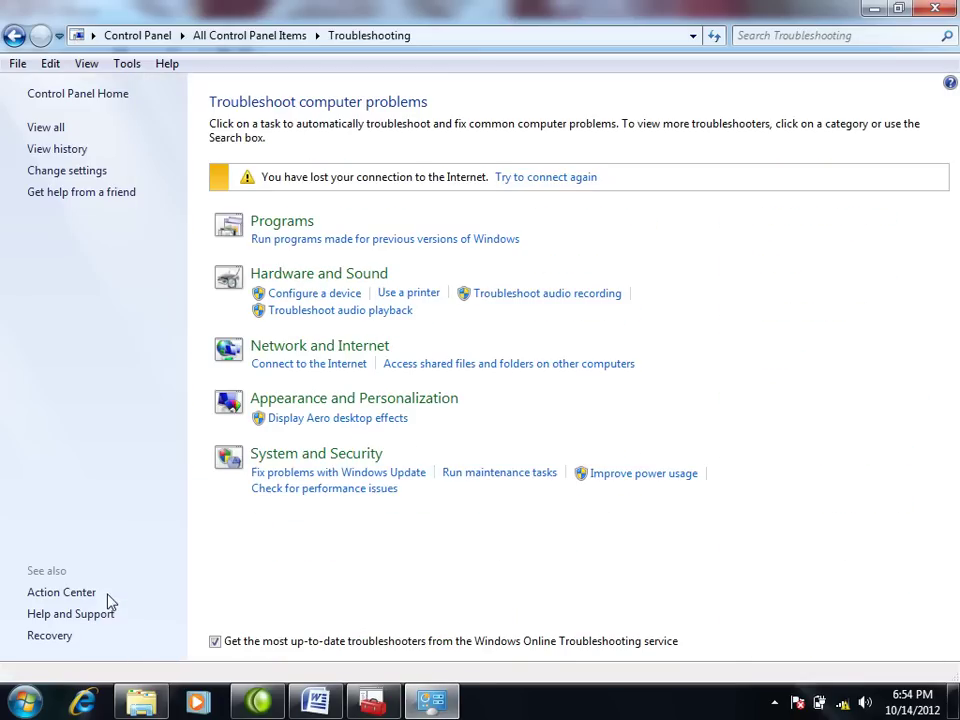
pyautogui.click(325, 285)
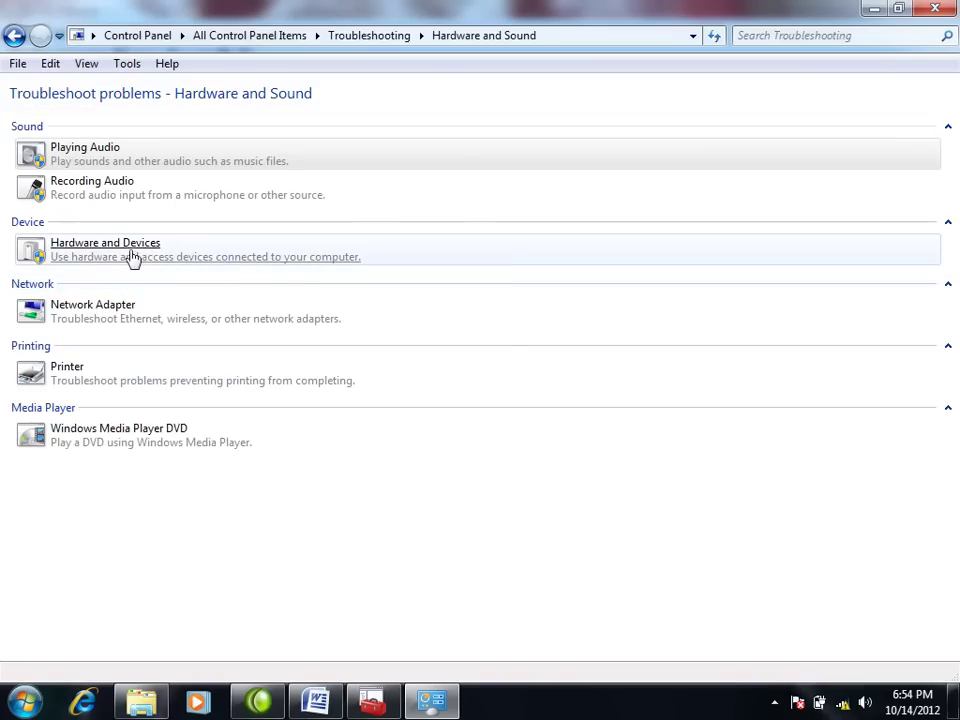
pyautogui.click(128, 248)
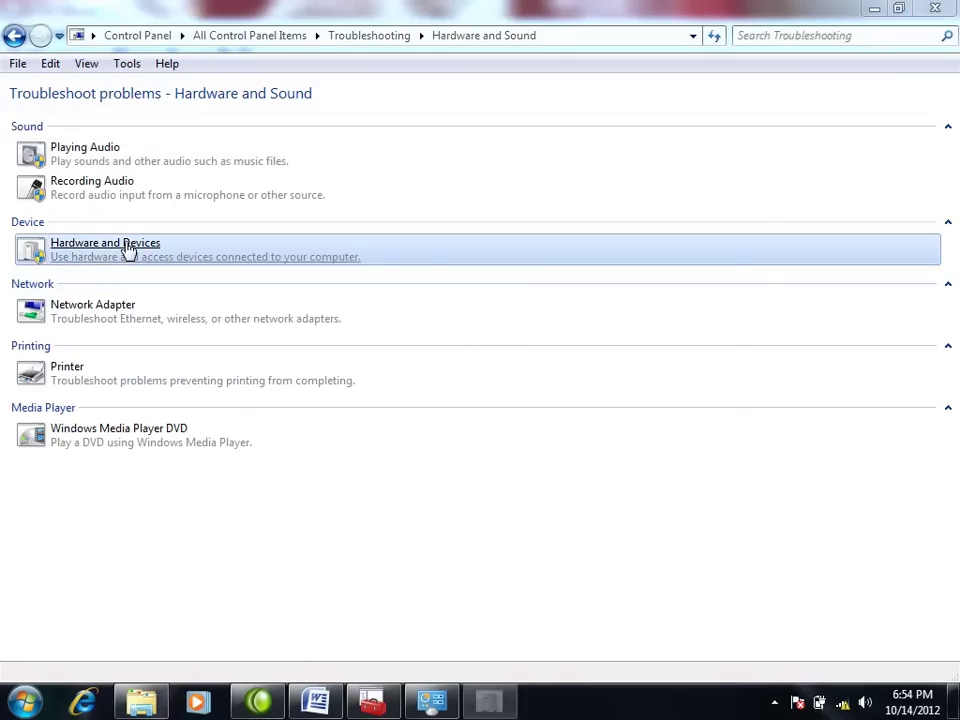
pyautogui.click(657, 532)
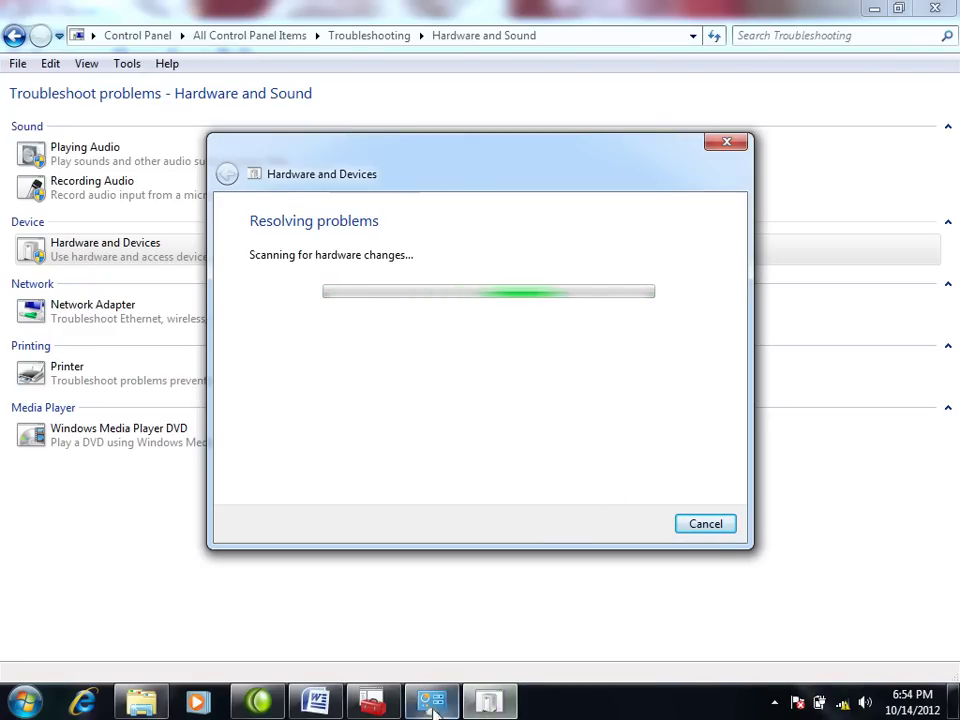
pyautogui.click(393, 708)
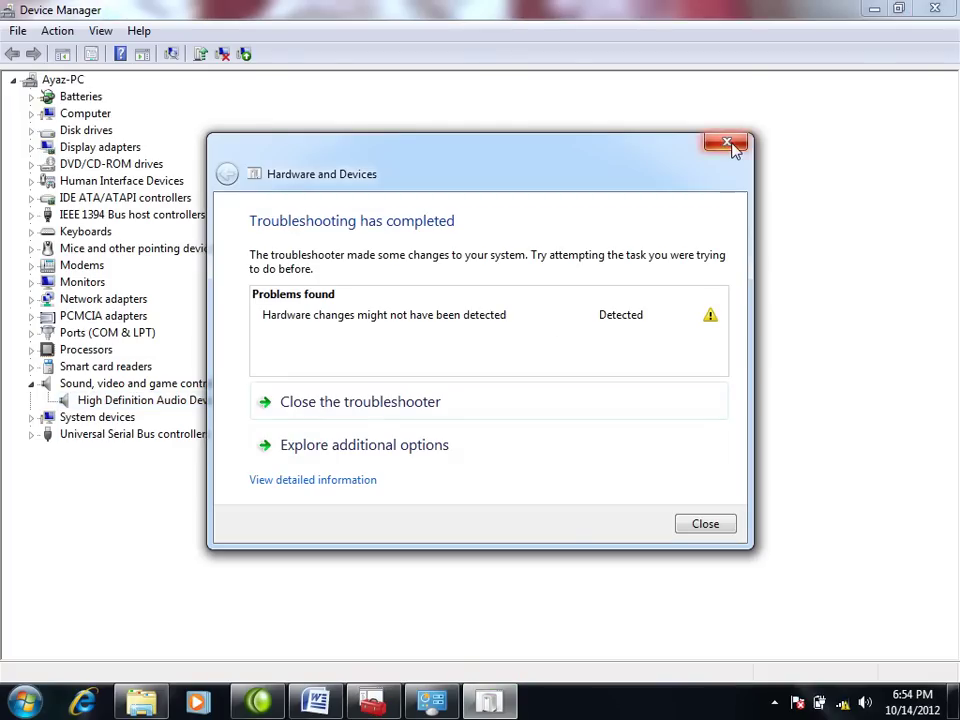
pyautogui.click(730, 145)
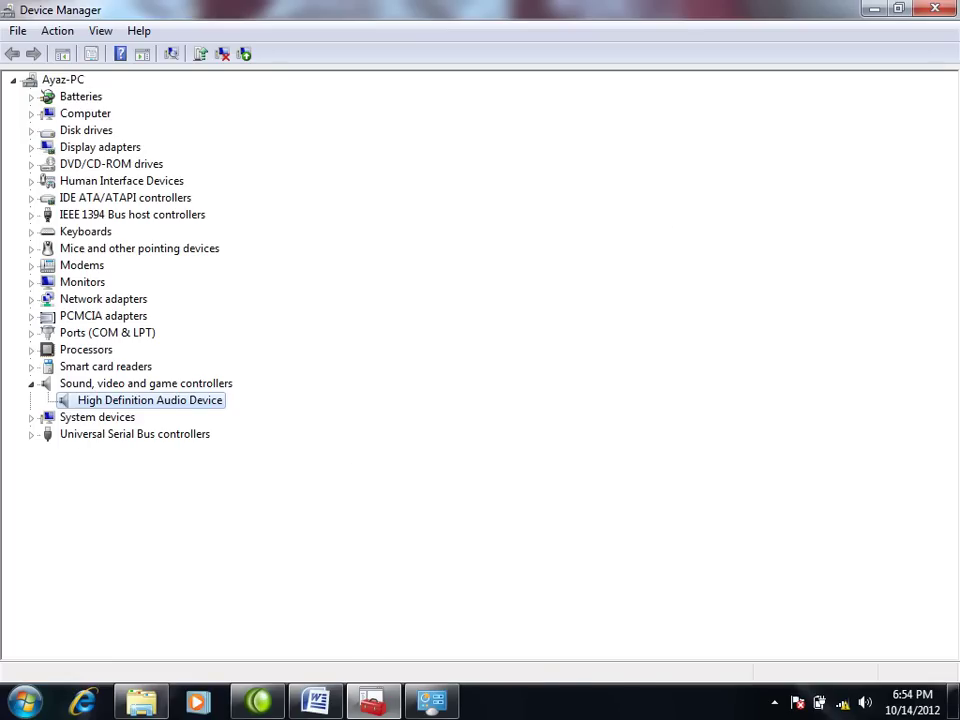
pyautogui.rightClick(570, 700)
pyautogui.click(606, 658)
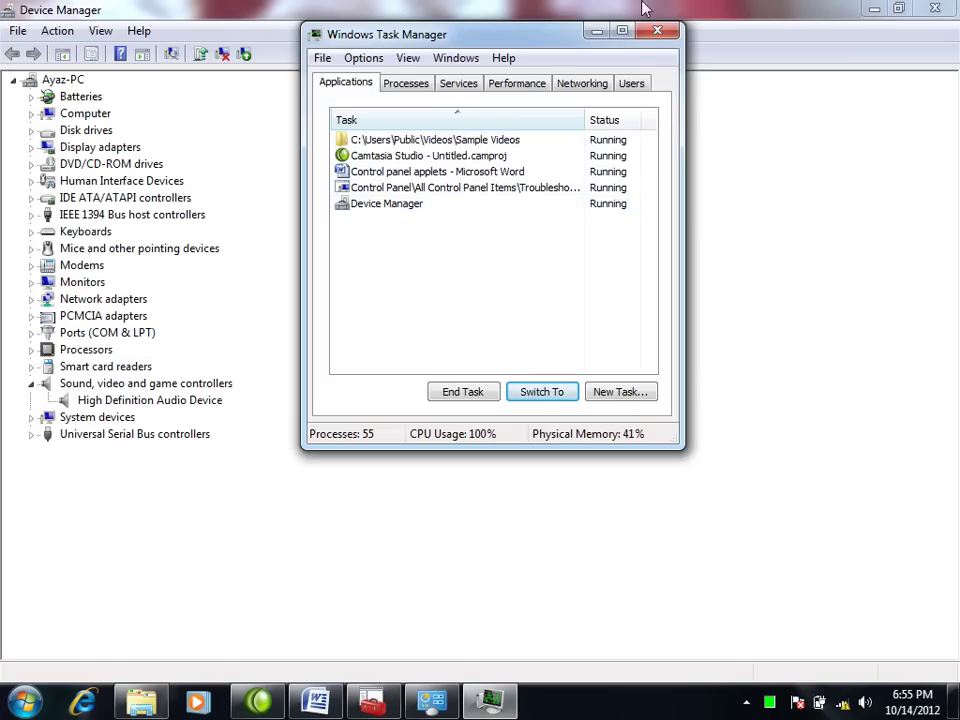
pyautogui.click(655, 34)
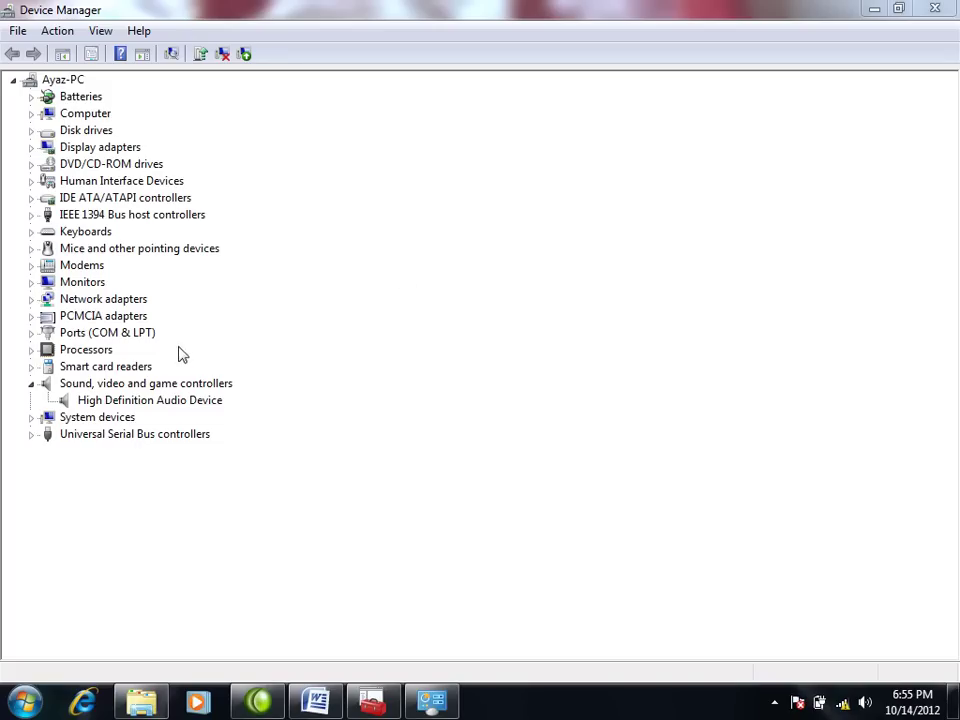
# Step: Disable the Dell Wireless 1505 Draft 802.11n WLAN Mini-Card under Network adapters in Device Manager
pyautogui.click(843, 704)
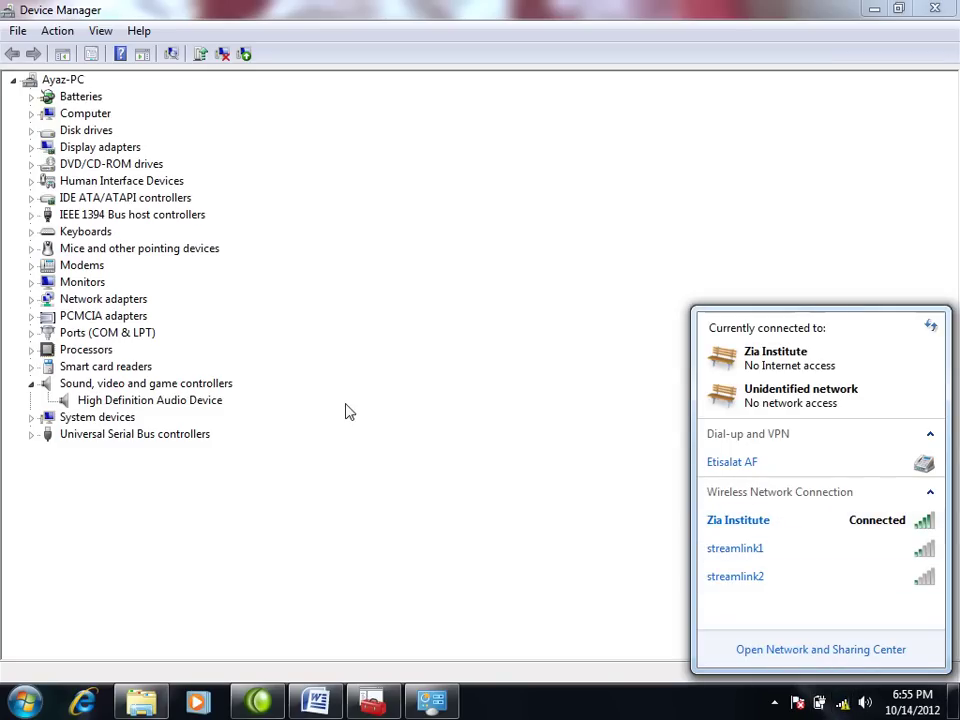
pyautogui.click(32, 299)
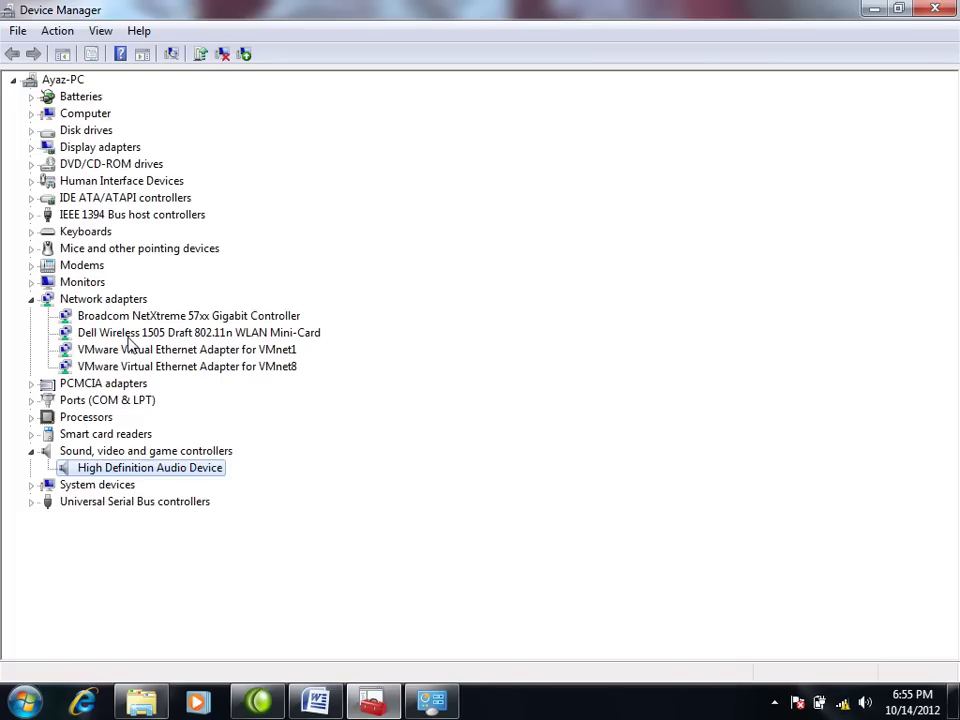
pyautogui.click(130, 336)
pyautogui.rightClick(130, 342)
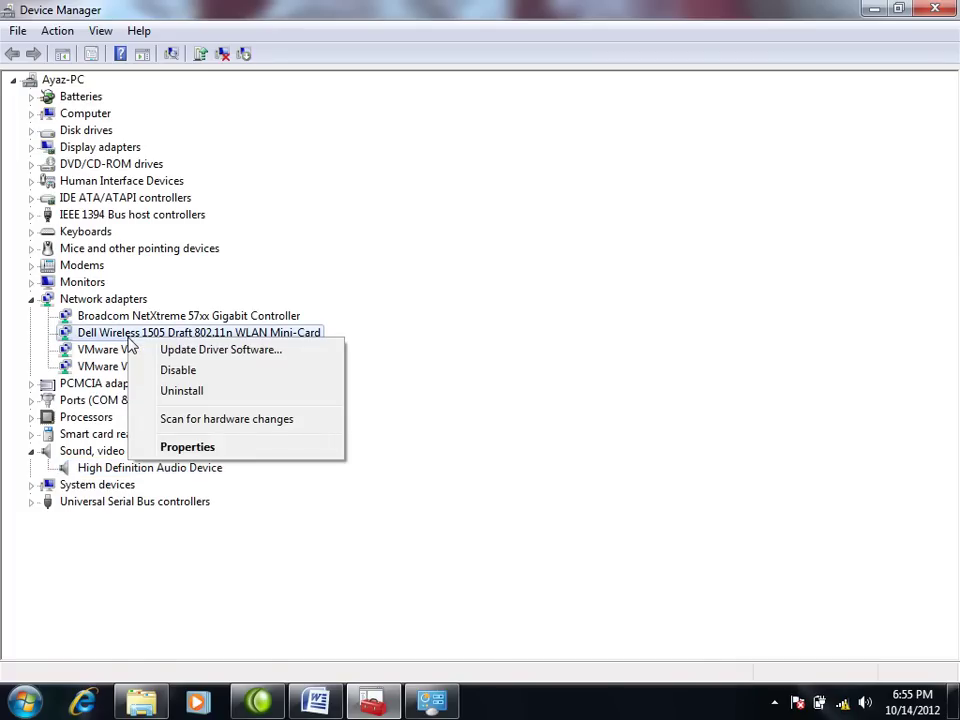
pyautogui.click(208, 371)
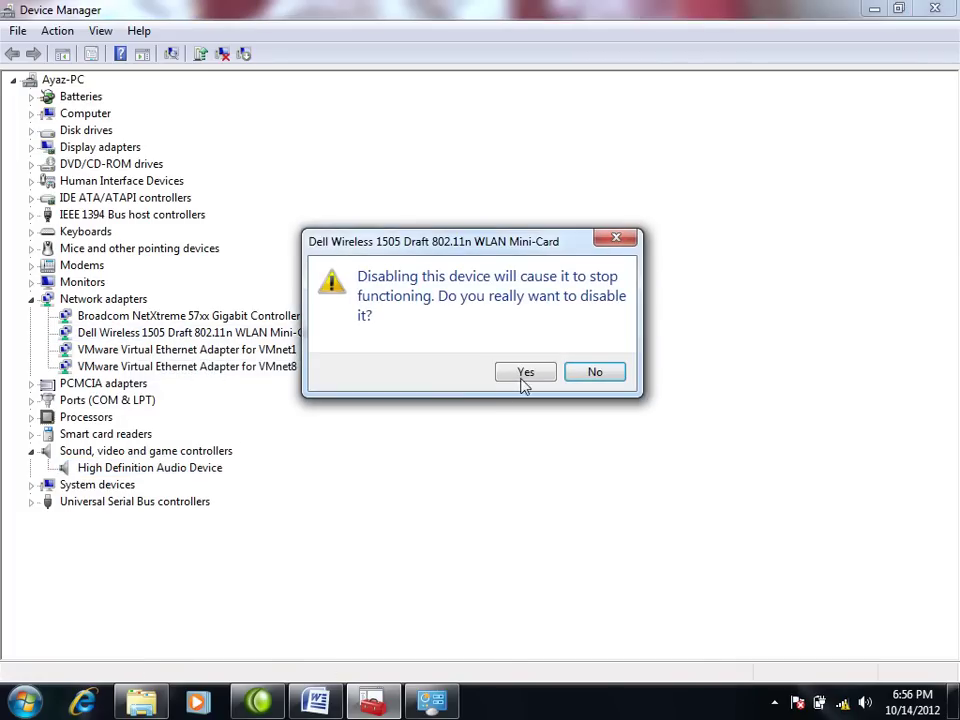
pyautogui.click(524, 374)
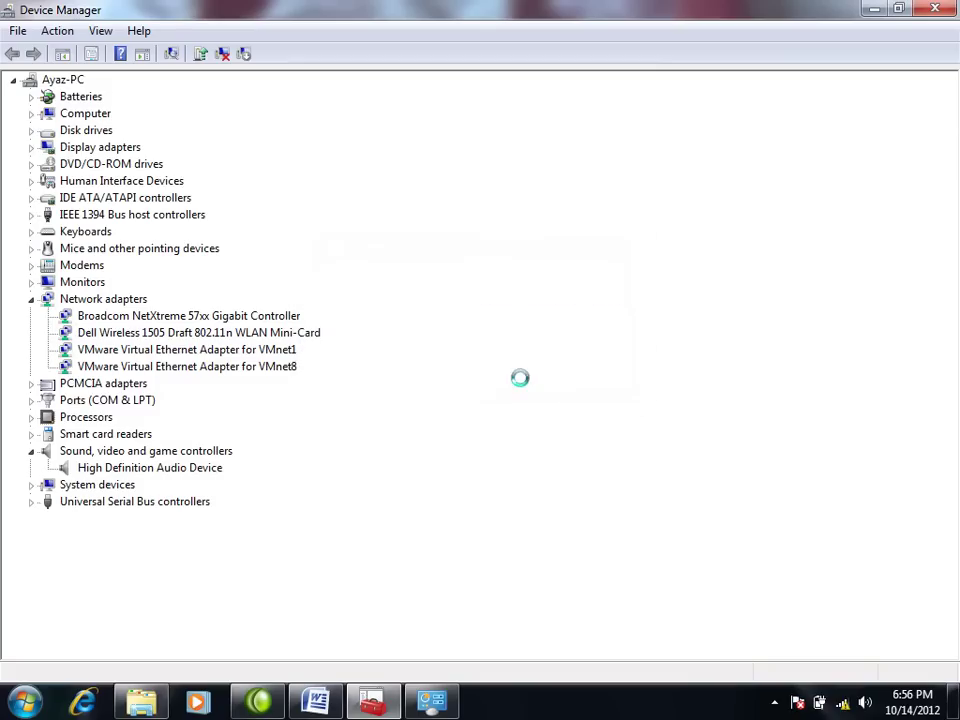
# Step: Check the tray network list to confirm the Zia Institute connection has disappeared
pyautogui.click(843, 703)
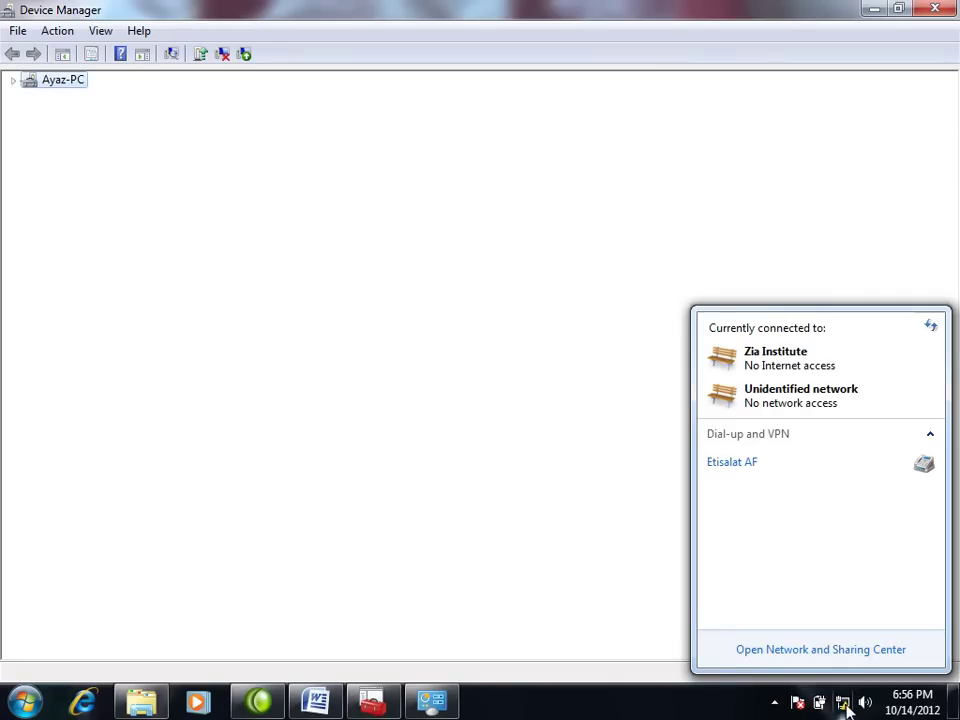
pyautogui.click(538, 530)
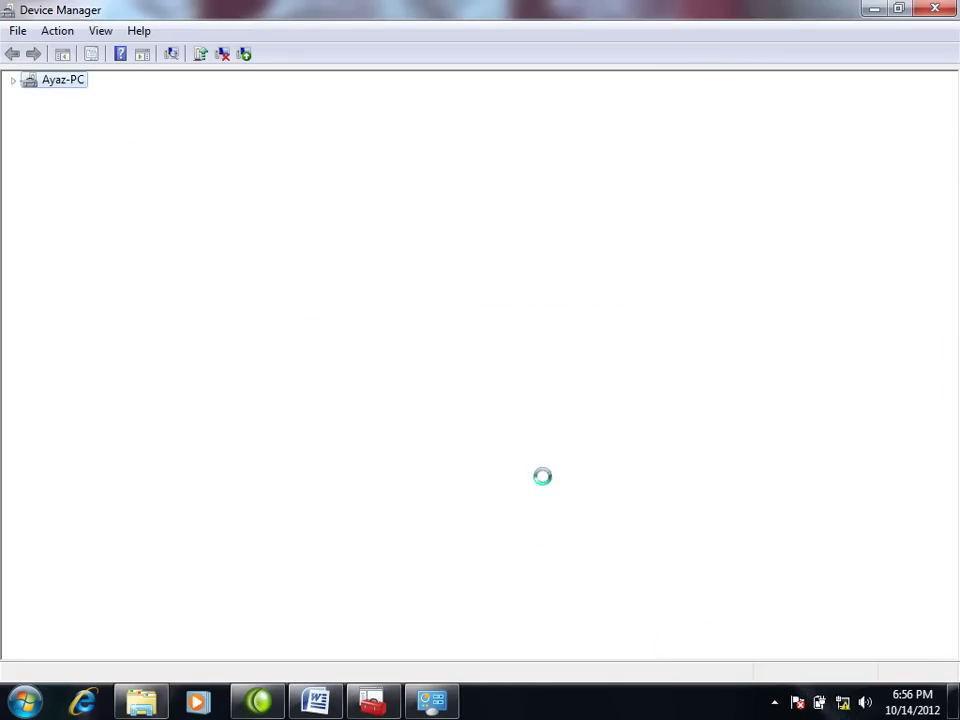
pyautogui.click(843, 704)
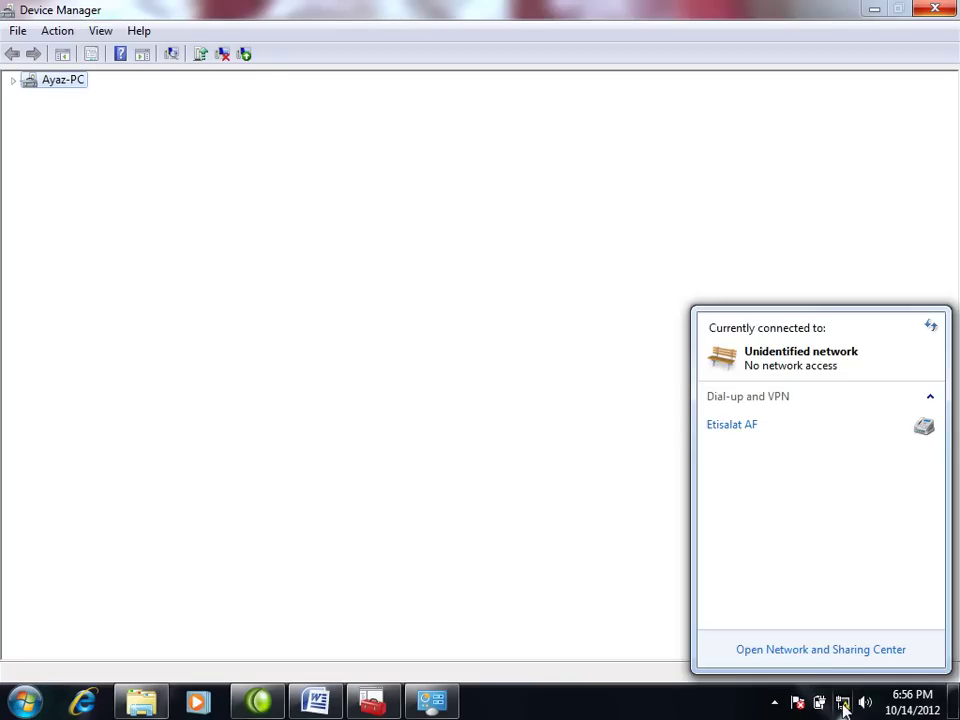
pyautogui.click(493, 450)
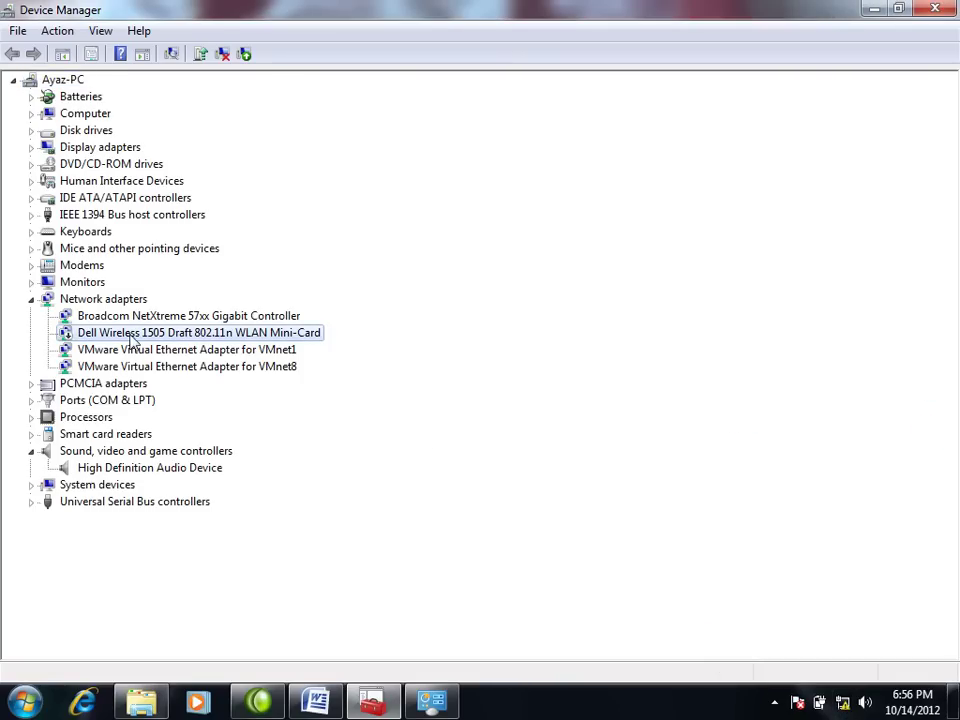
# Step: Rerun the Hardware and Devices troubleshooter from the Hardware and Sound troubleshooters
pyautogui.click(430, 700)
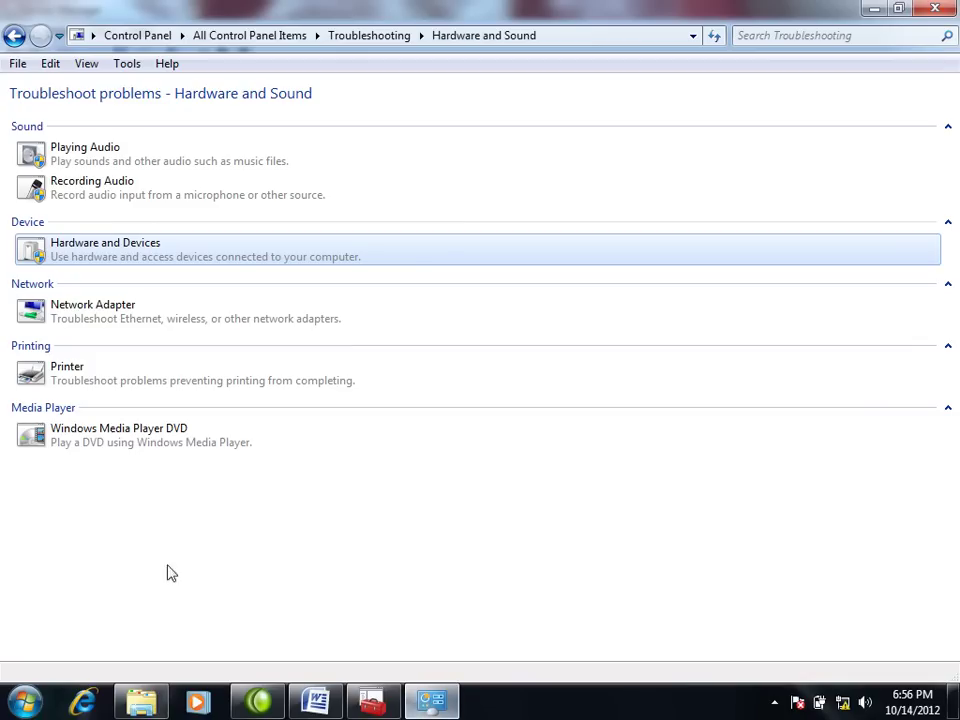
pyautogui.click(89, 255)
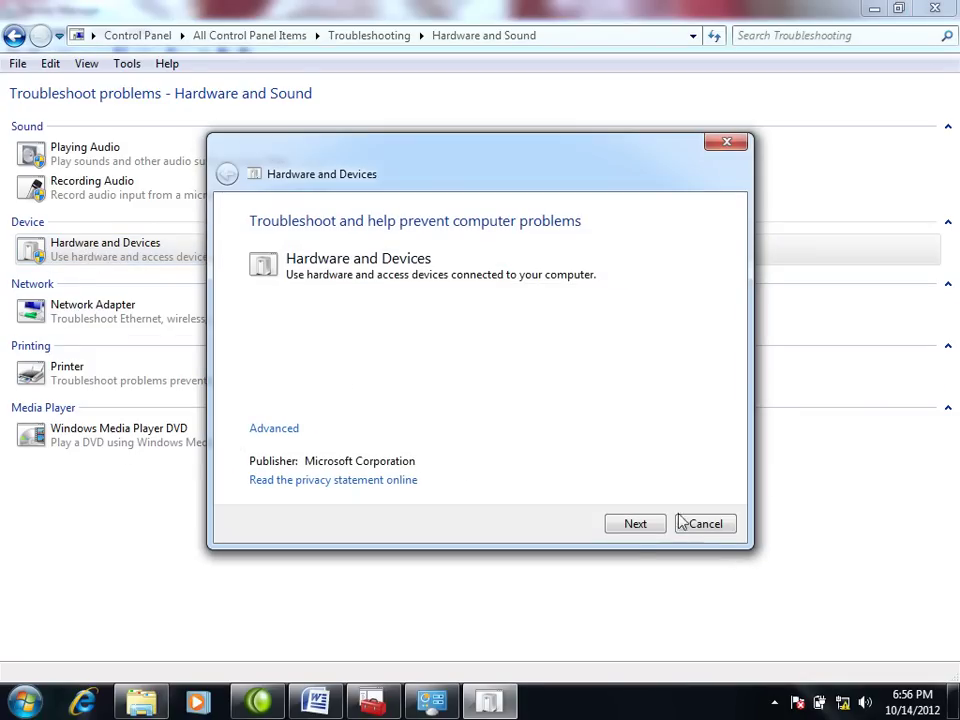
pyautogui.click(636, 524)
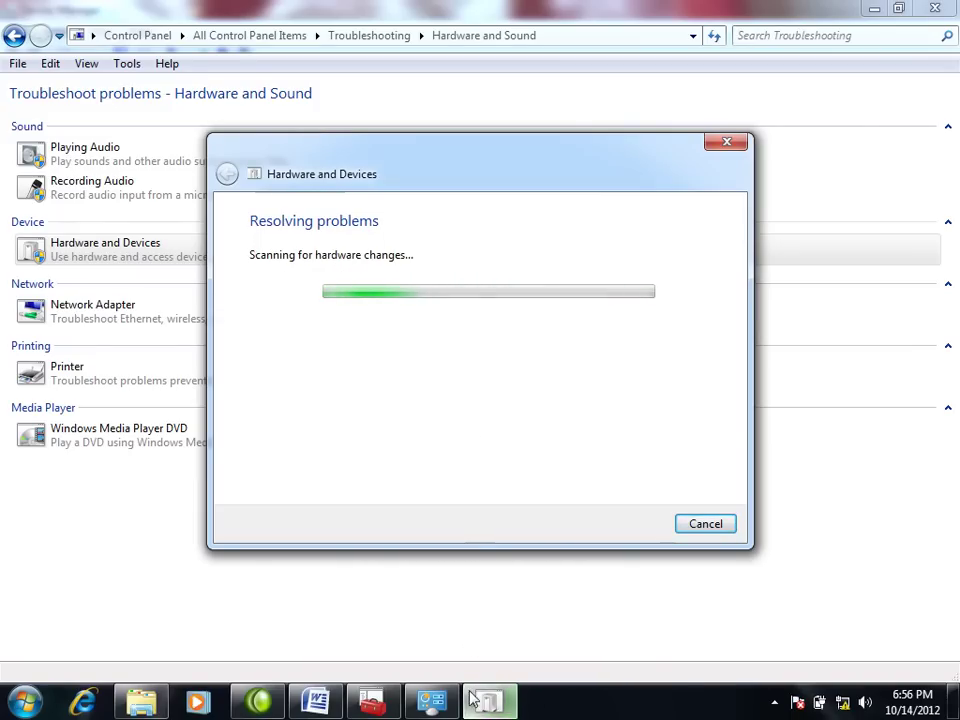
pyautogui.moveTo(449, 706)
pyautogui.click(340, 635)
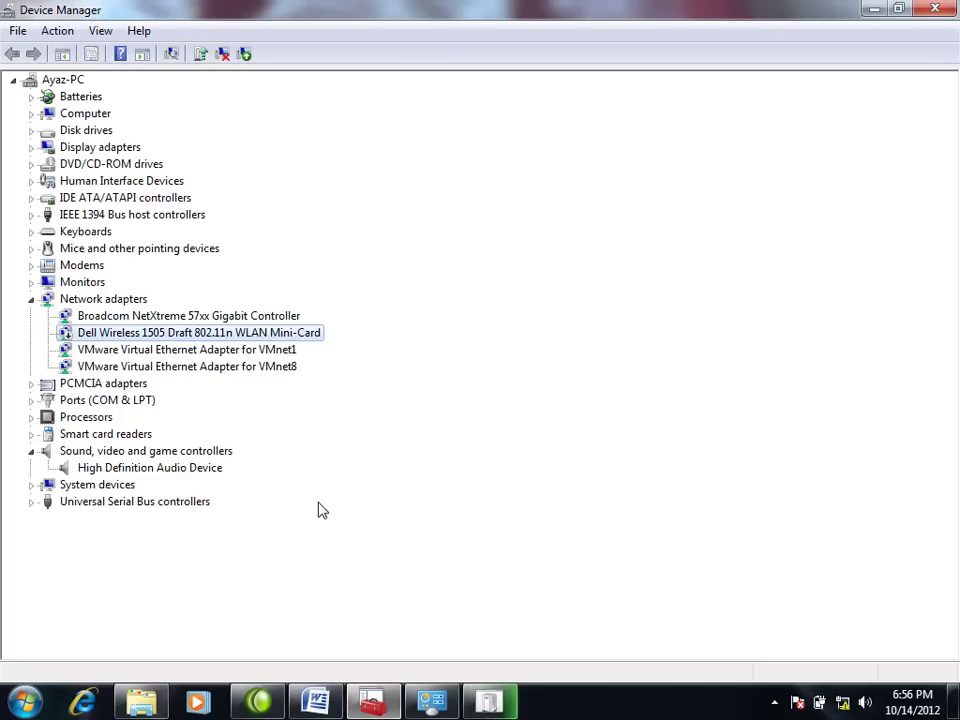
pyautogui.click(503, 708)
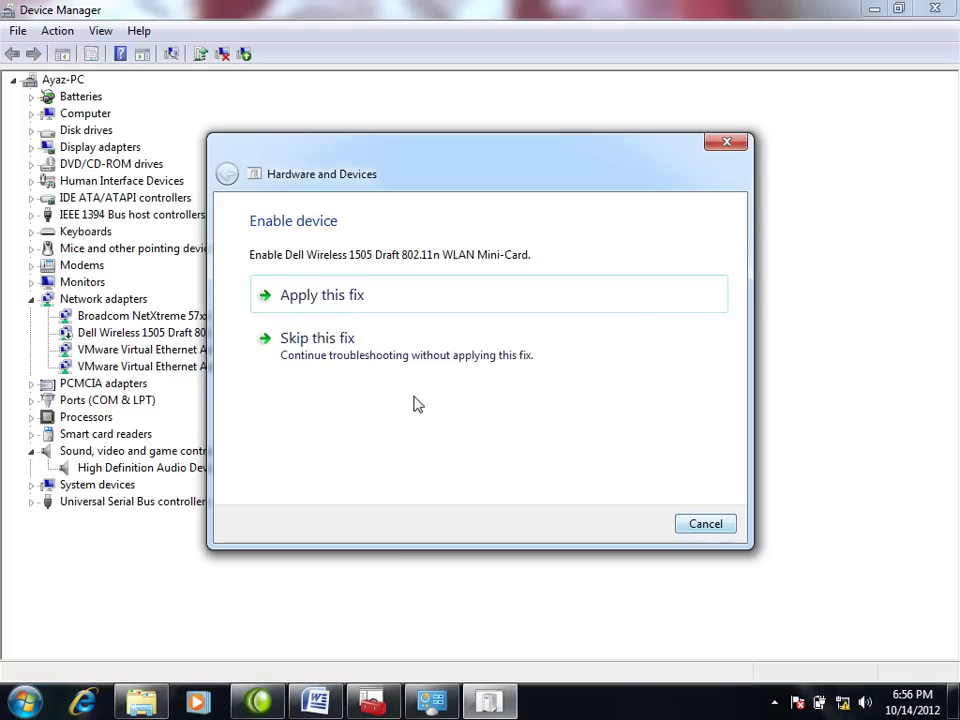
# Step: Skip the wireless card fix, close the finished troubleshooter, and close Device Manager
pyautogui.click(317, 340)
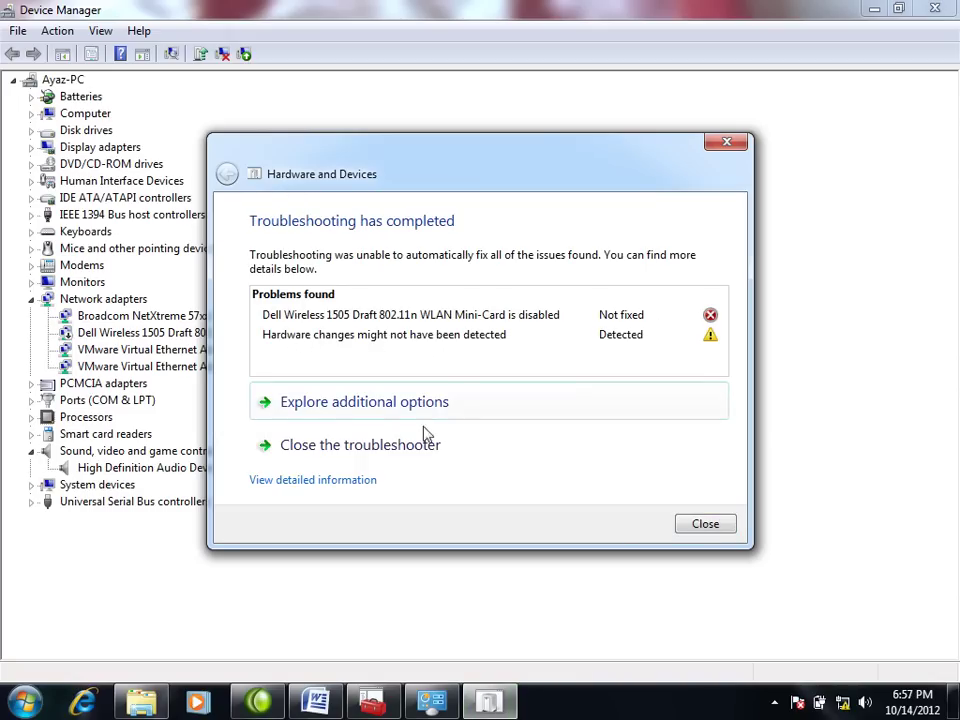
pyautogui.click(707, 532)
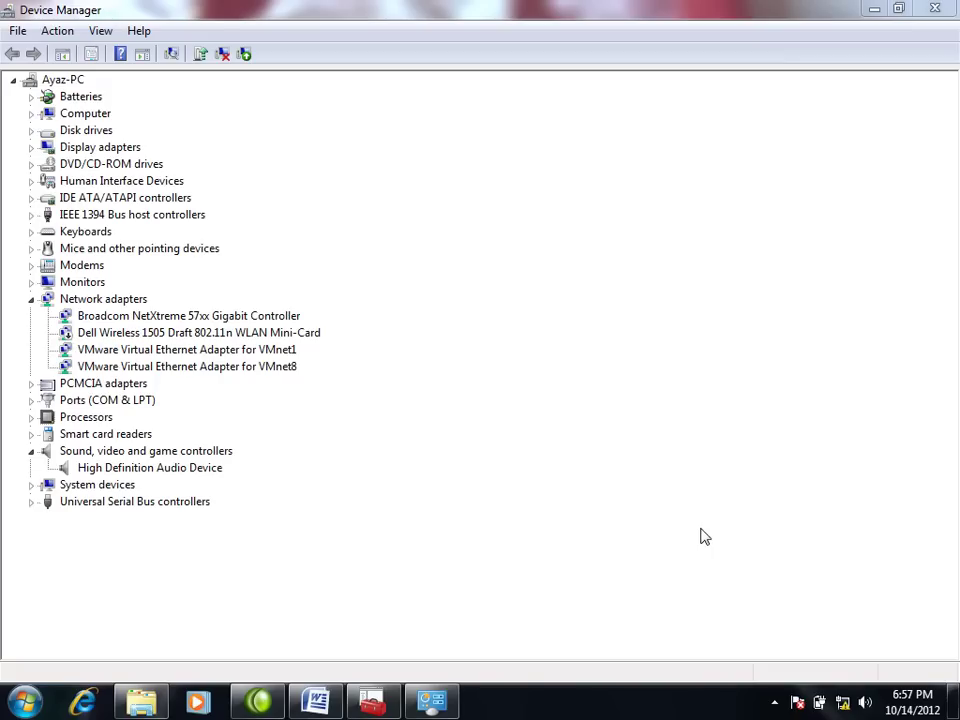
pyautogui.click(935, 10)
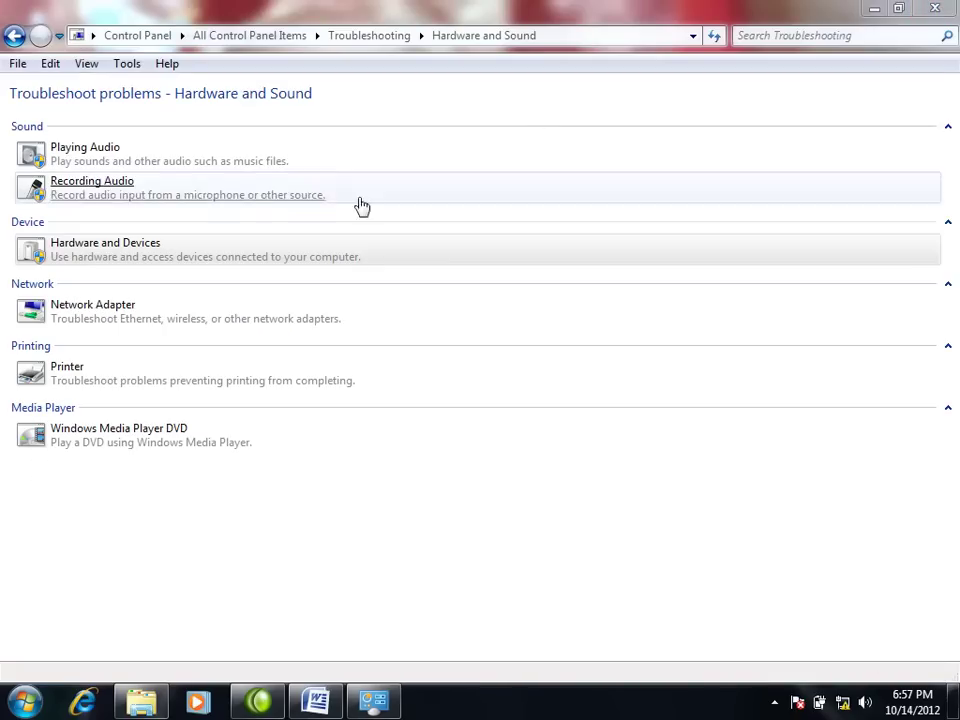
# Step: Close the troubleshooting and Videos windows, then re-enable the Dell Wireless adapter in Device Manager
pyautogui.click(935, 9)
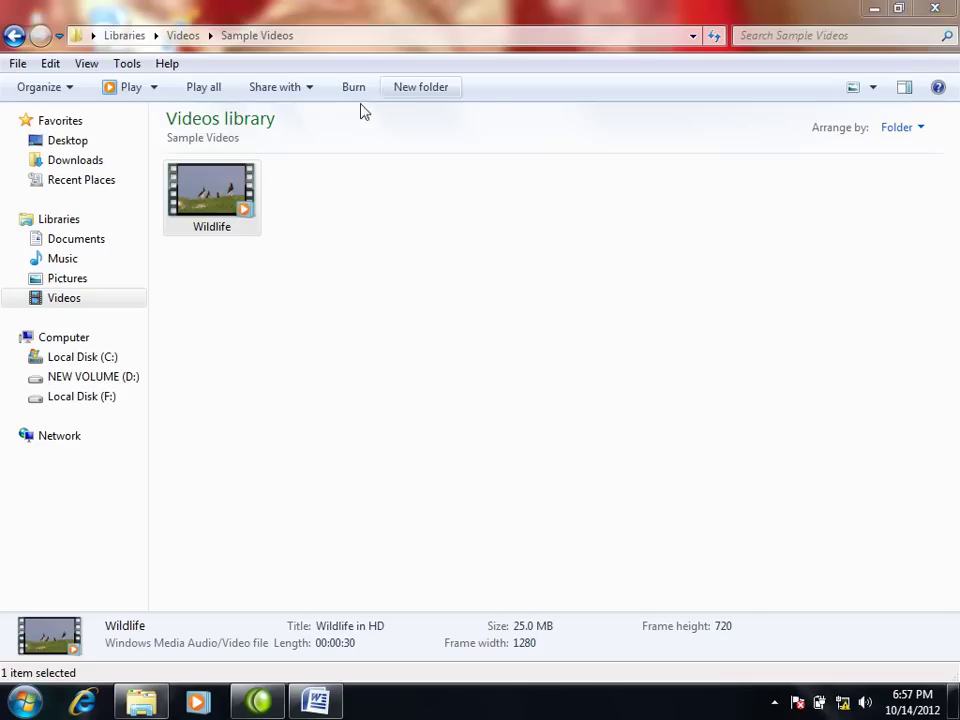
pyautogui.click(936, 9)
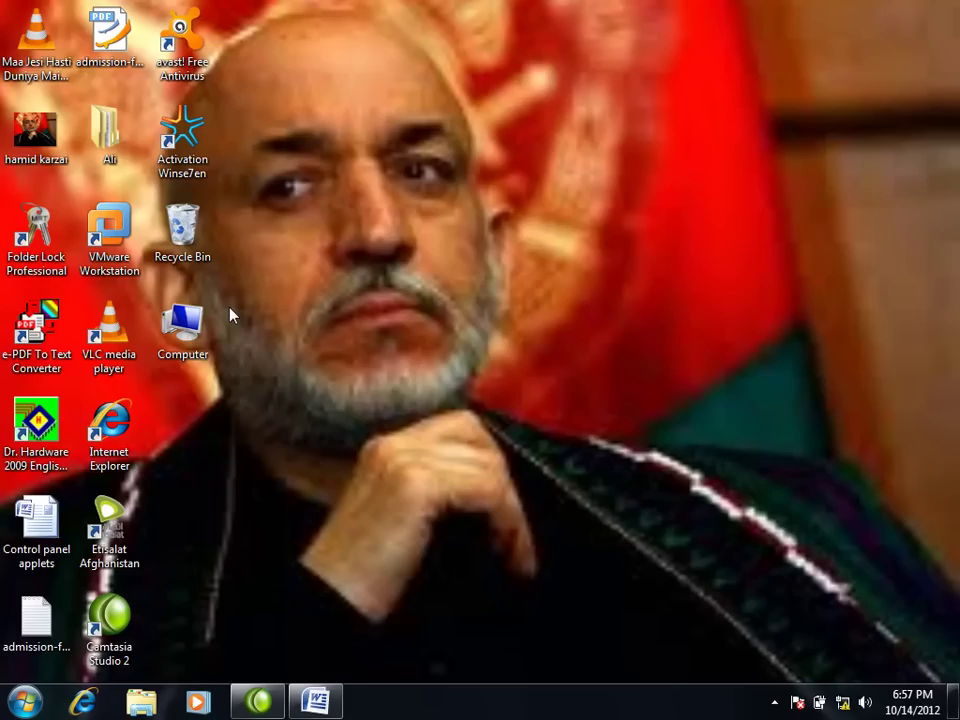
pyautogui.rightClick(193, 315)
pyautogui.click(300, 345)
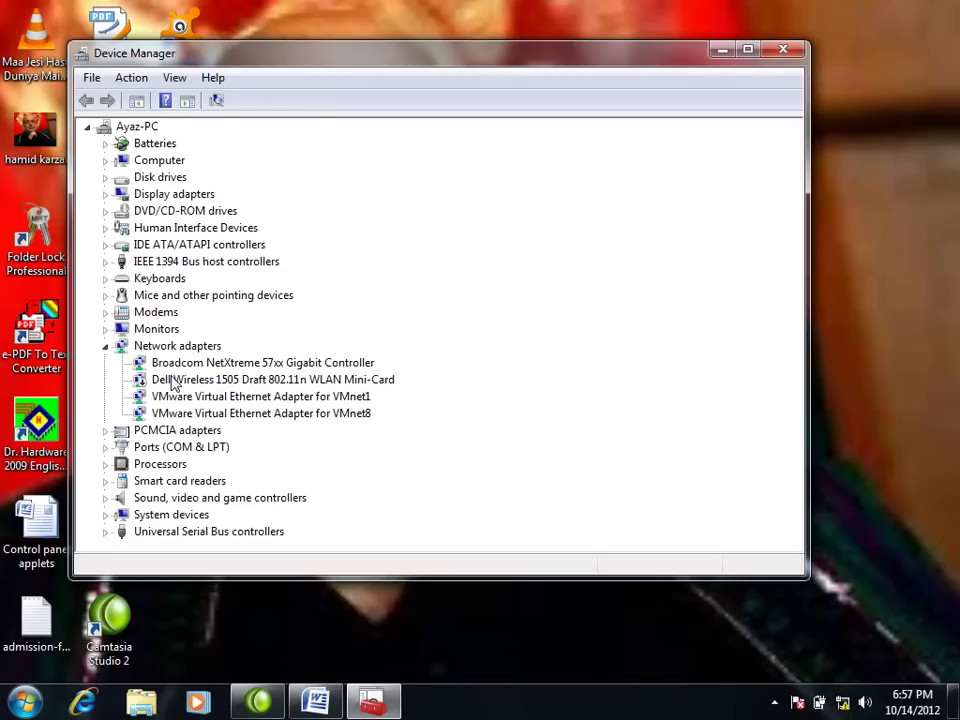
pyautogui.rightClick(172, 381)
pyautogui.click(221, 408)
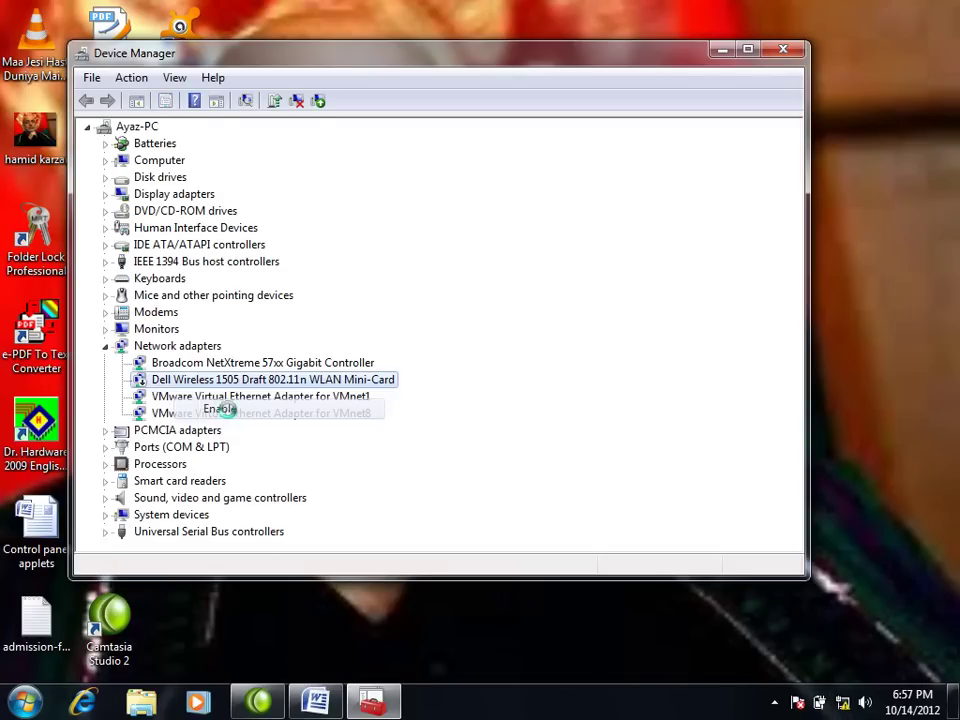
# Step: Uninstall the Dell Wireless 1505 WLAN Mini-Card and close Device Manager
pyautogui.moveTo(847, 706)
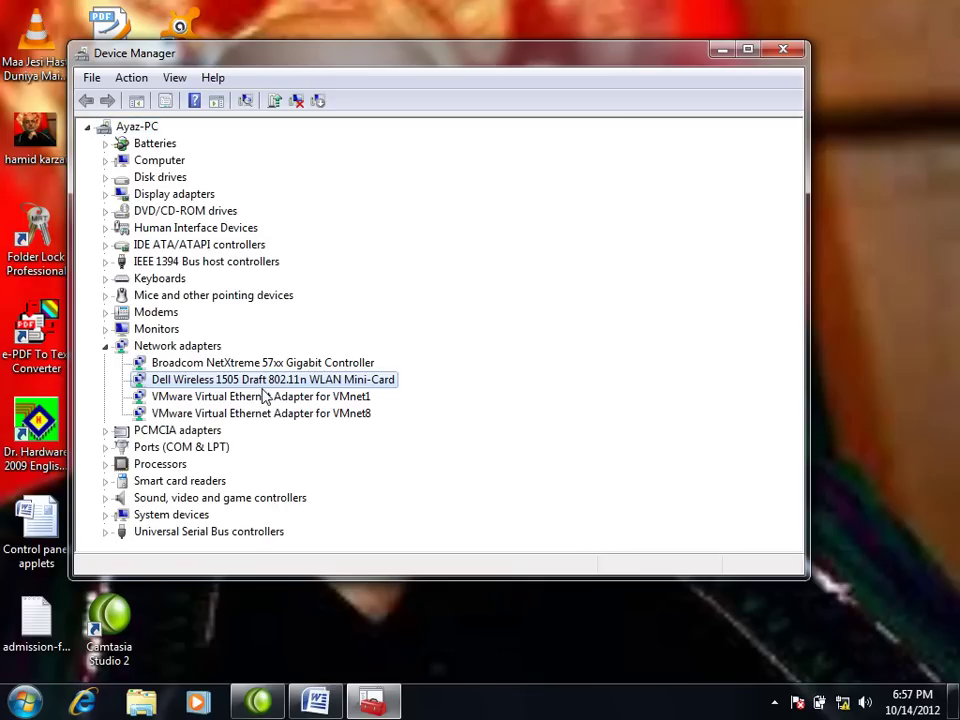
pyautogui.rightClick(190, 384)
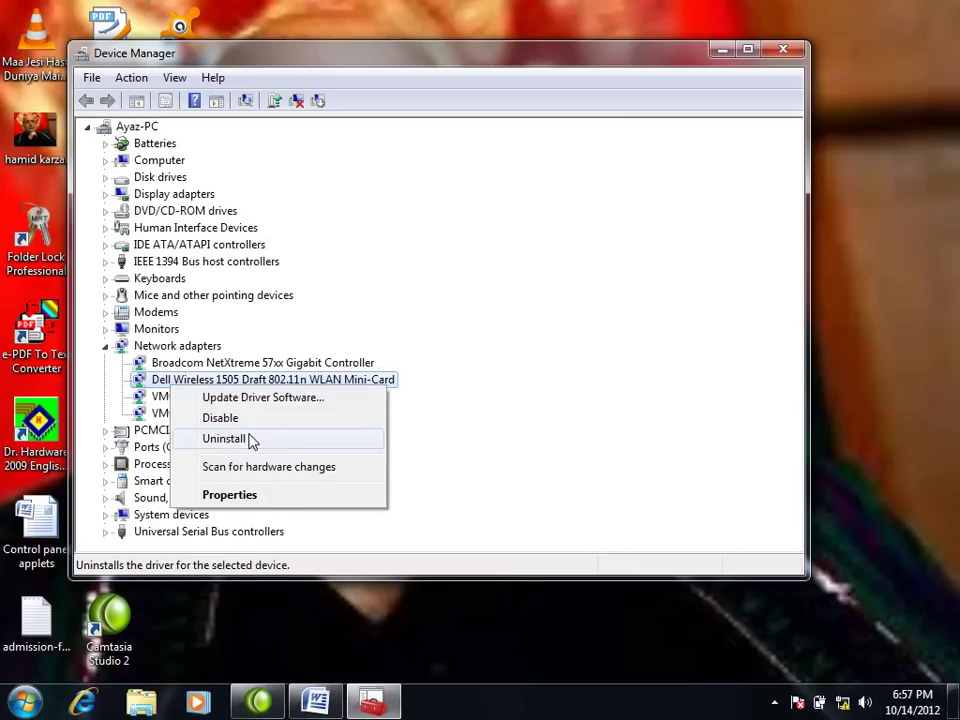
pyautogui.click(251, 440)
pyautogui.click(513, 423)
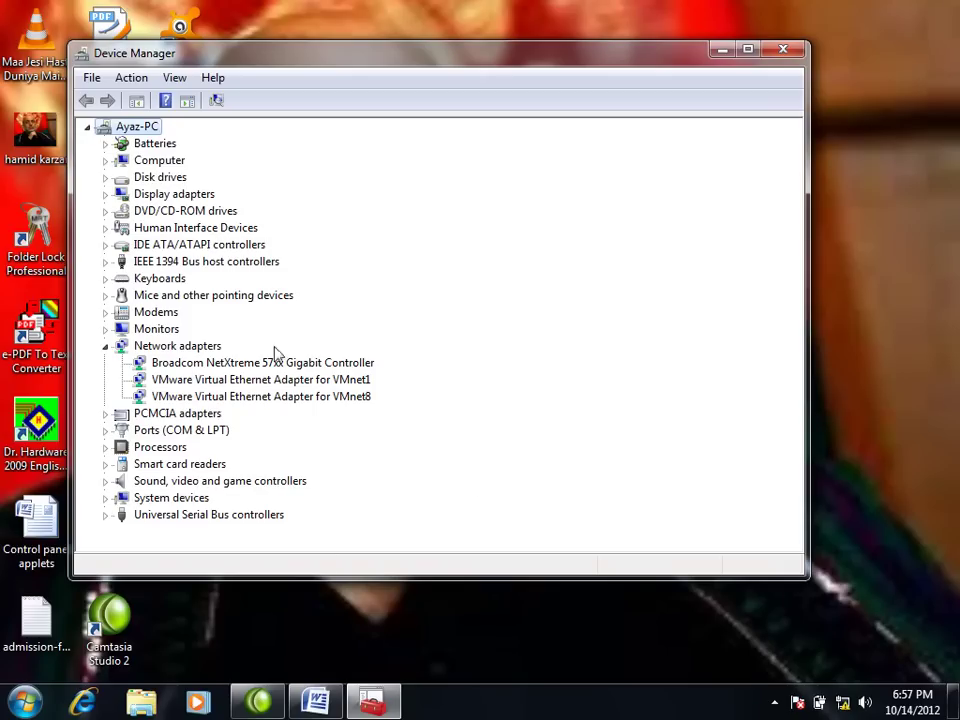
pyautogui.click(783, 50)
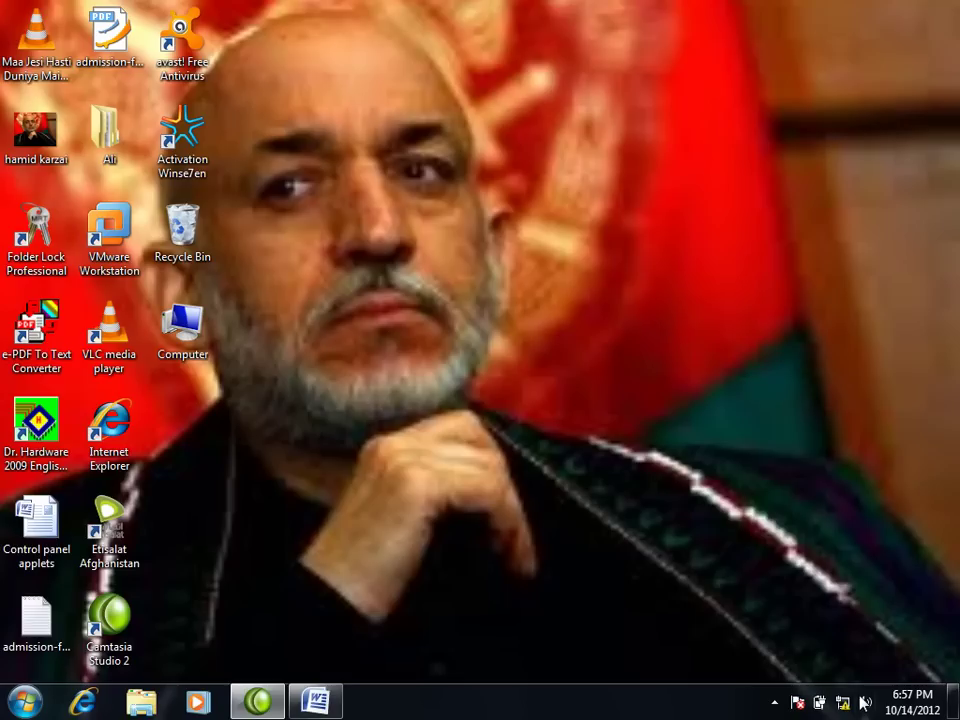
# Step: Check network status, then reach the Hardware and Sound troubleshooters via Control Panel's Troubleshooting page
pyautogui.click(842, 704)
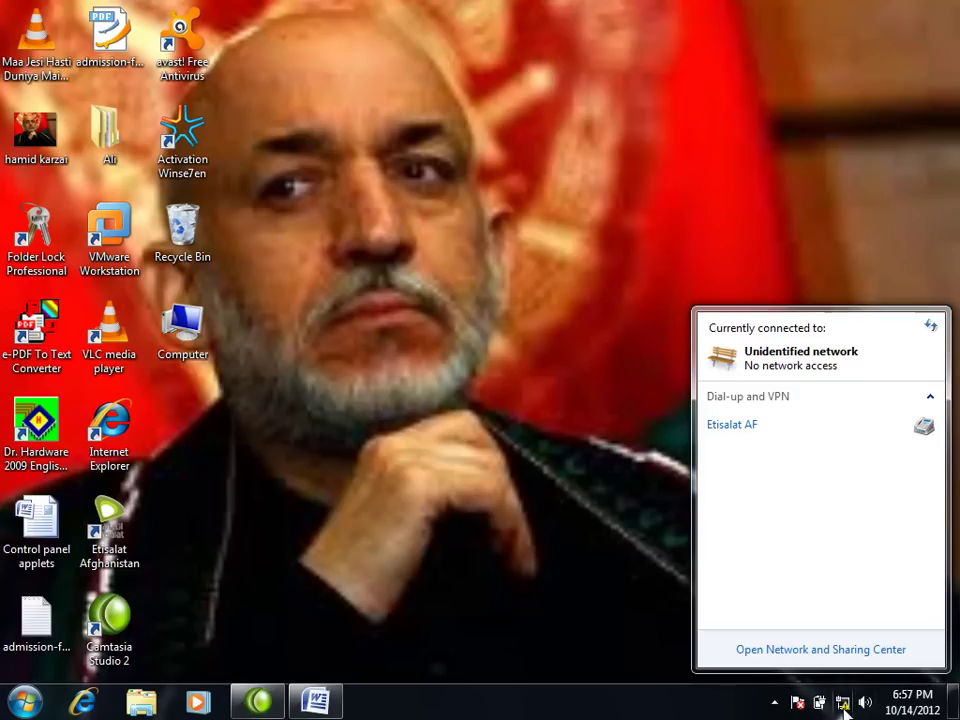
pyautogui.click(843, 705)
pyautogui.press('super')
pyautogui.click(311, 489)
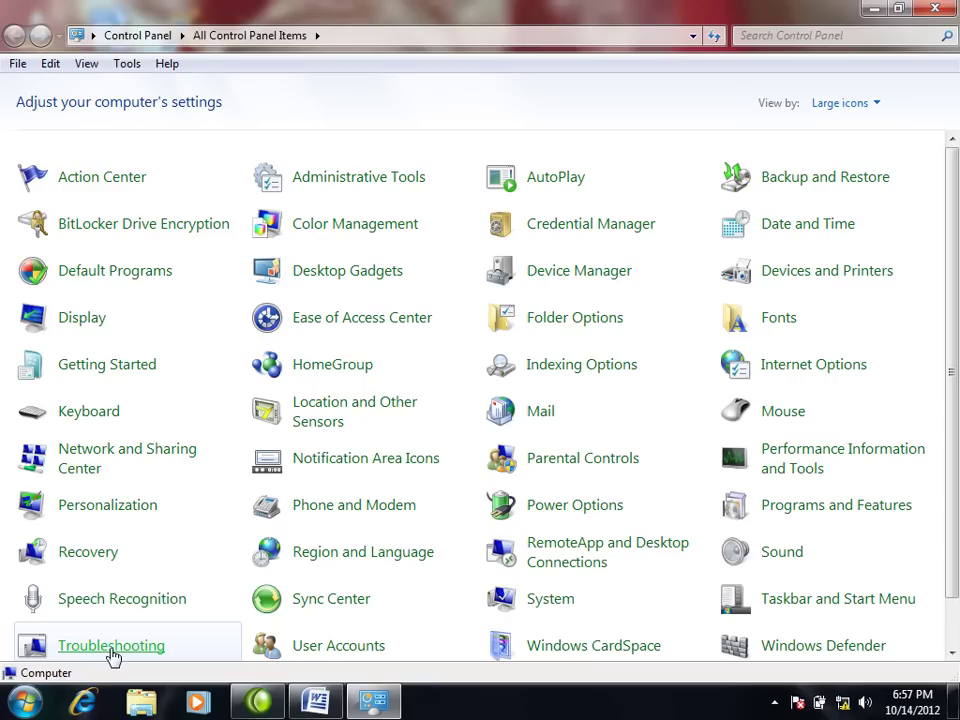
pyautogui.click(111, 658)
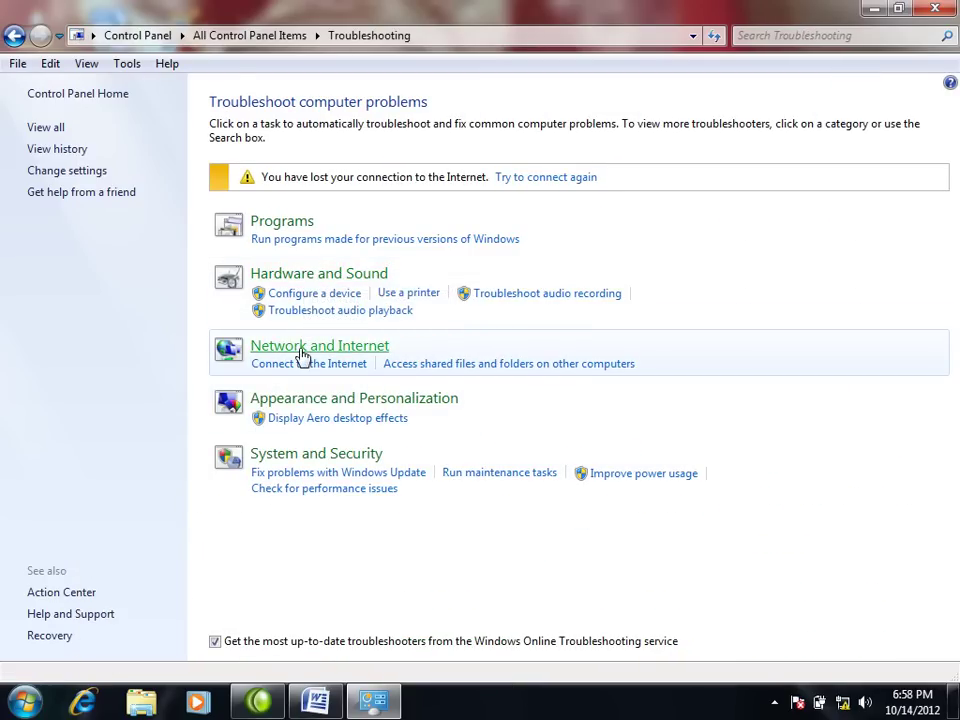
pyautogui.click(302, 350)
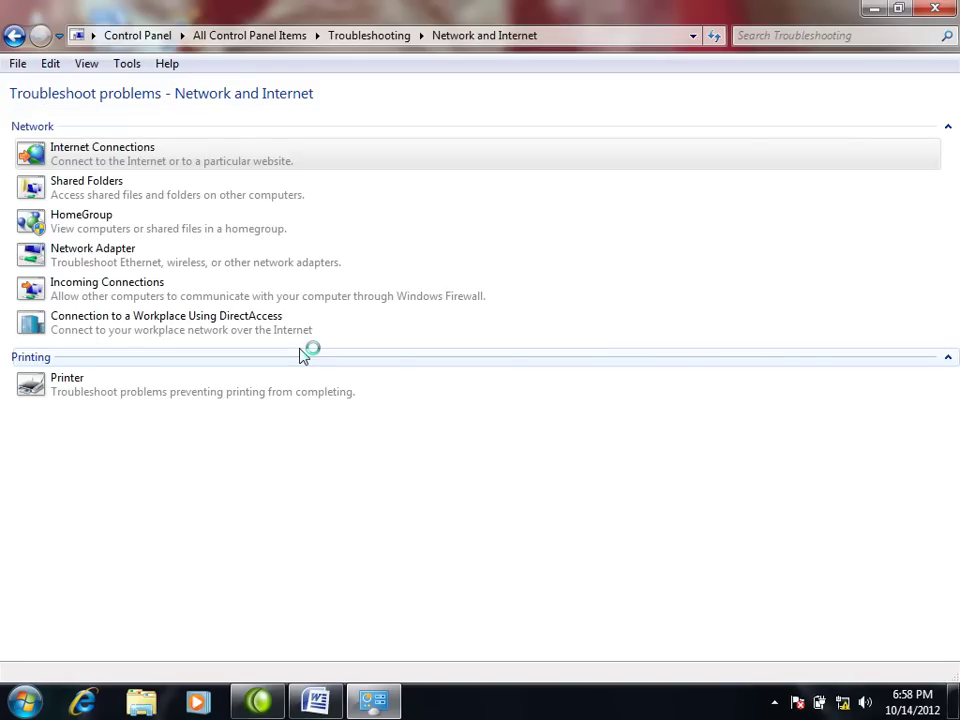
pyautogui.hotkey('alt', 'Left')
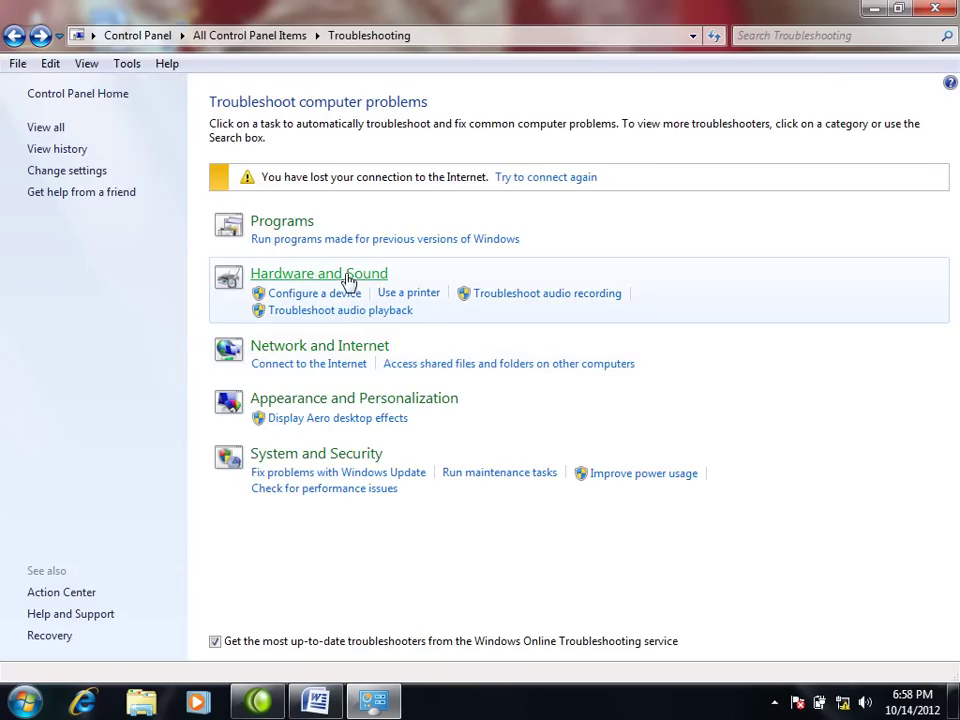
pyautogui.click(348, 276)
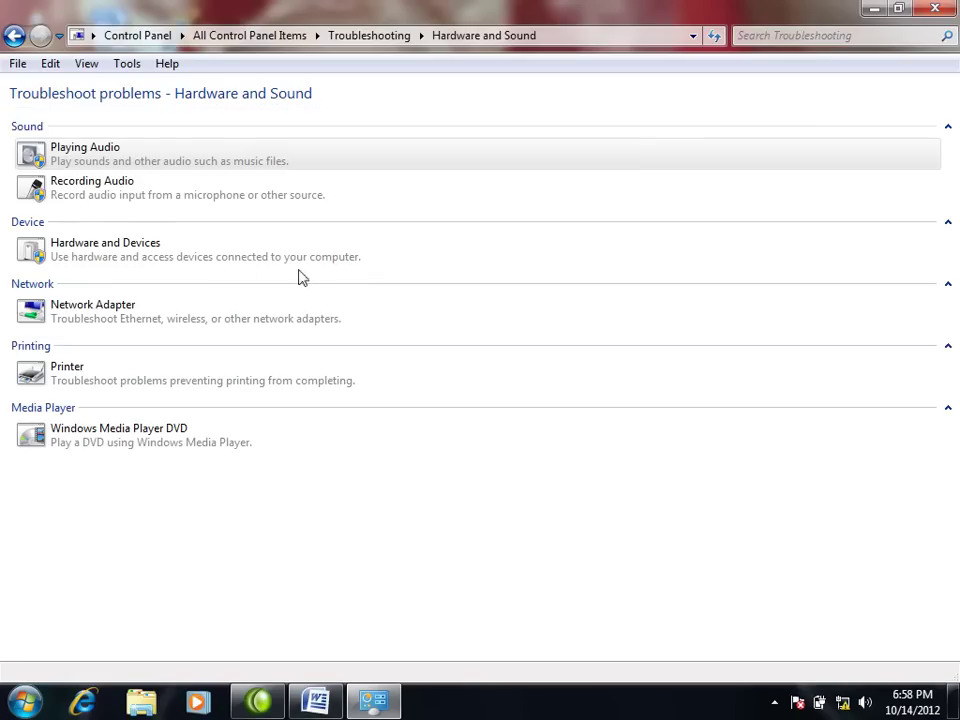
# Step: Run the Hardware and Devices troubleshooter with Advanced options to reinstall the wireless driver, then close it
pyautogui.click(133, 250)
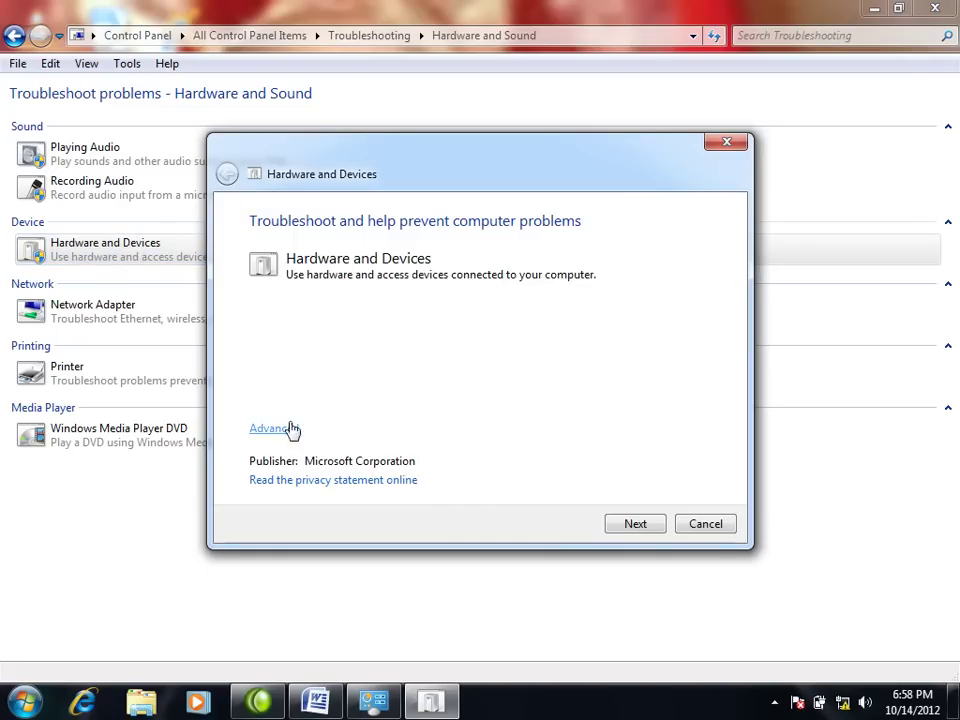
pyautogui.click(290, 429)
pyautogui.click(635, 524)
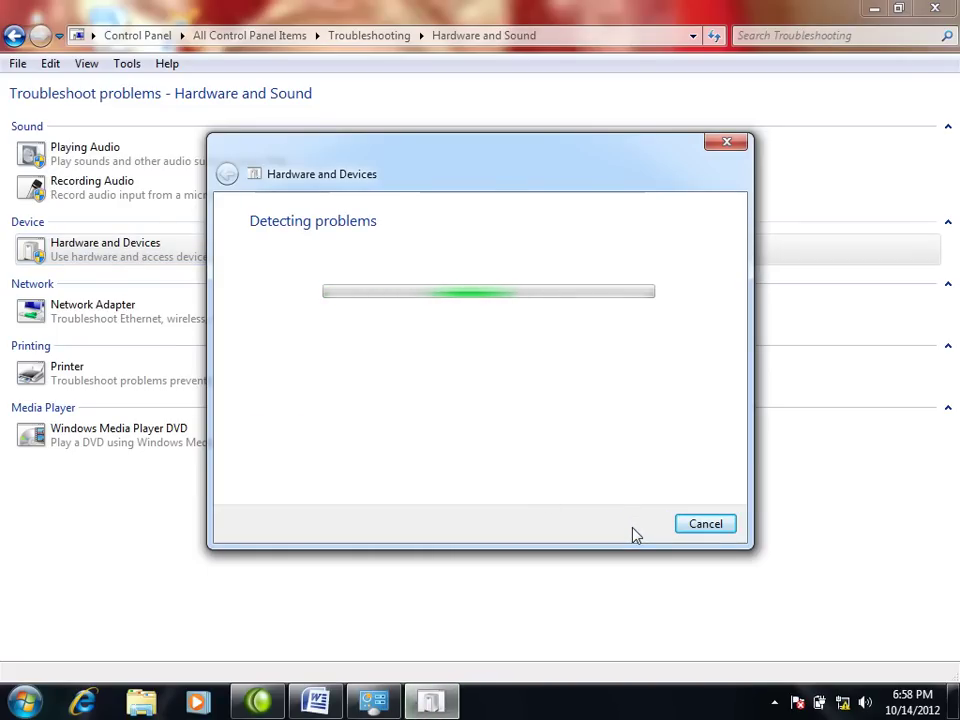
pyautogui.moveTo(845, 706)
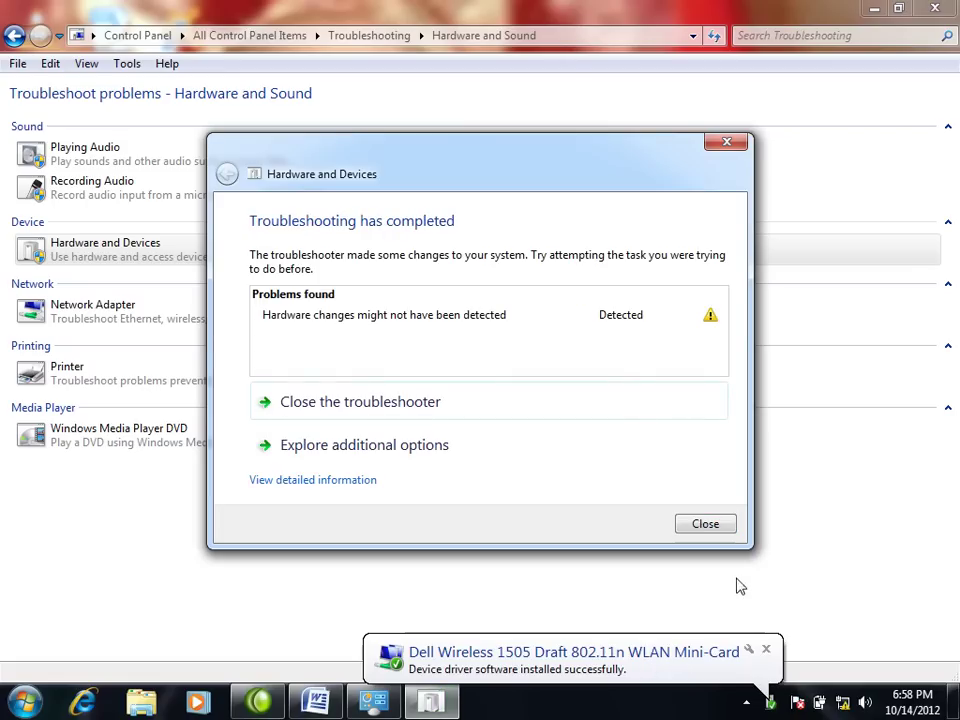
pyautogui.click(712, 524)
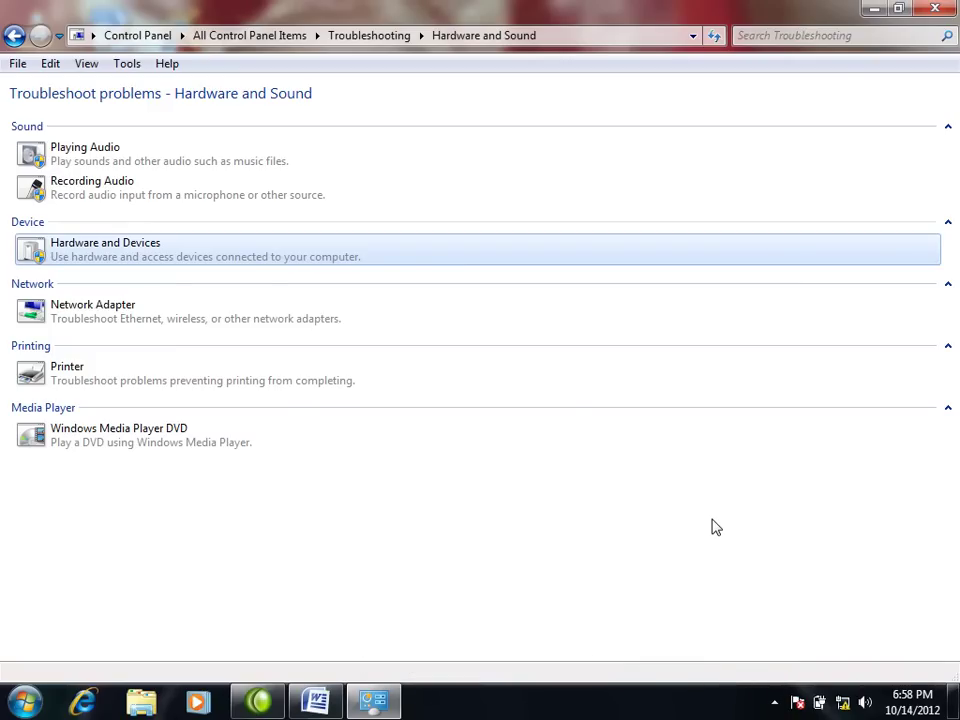
# Step: Close the Troubleshooting window and refresh the desktop several times
pyautogui.click(935, 8)
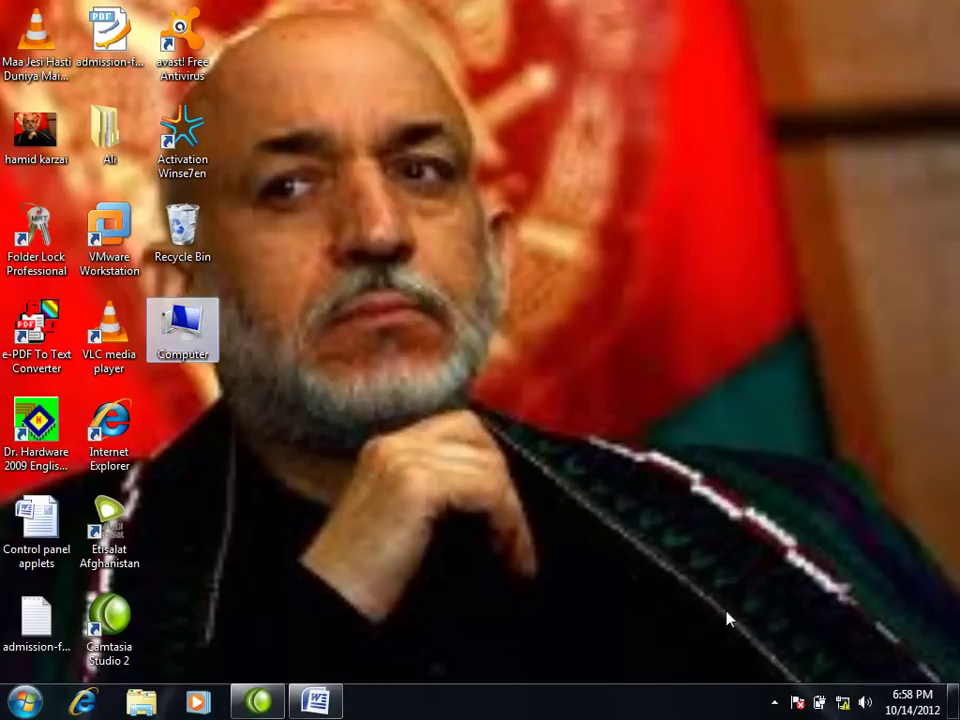
pyautogui.rightClick(726, 610)
pyautogui.click(752, 433)
pyautogui.rightClick(662, 540)
pyautogui.click(700, 361)
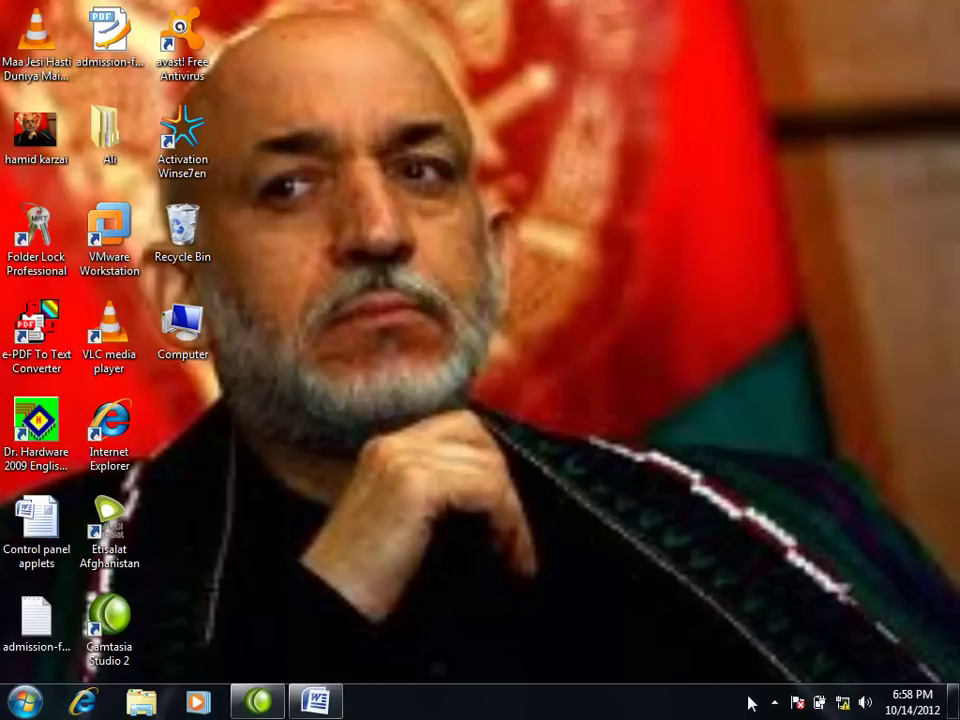
pyautogui.rightClick(652, 607)
pyautogui.click(702, 422)
# Step: Start and cancel a connection to the Zia Institute wireless network, then reopen Control Panel
pyautogui.click(843, 704)
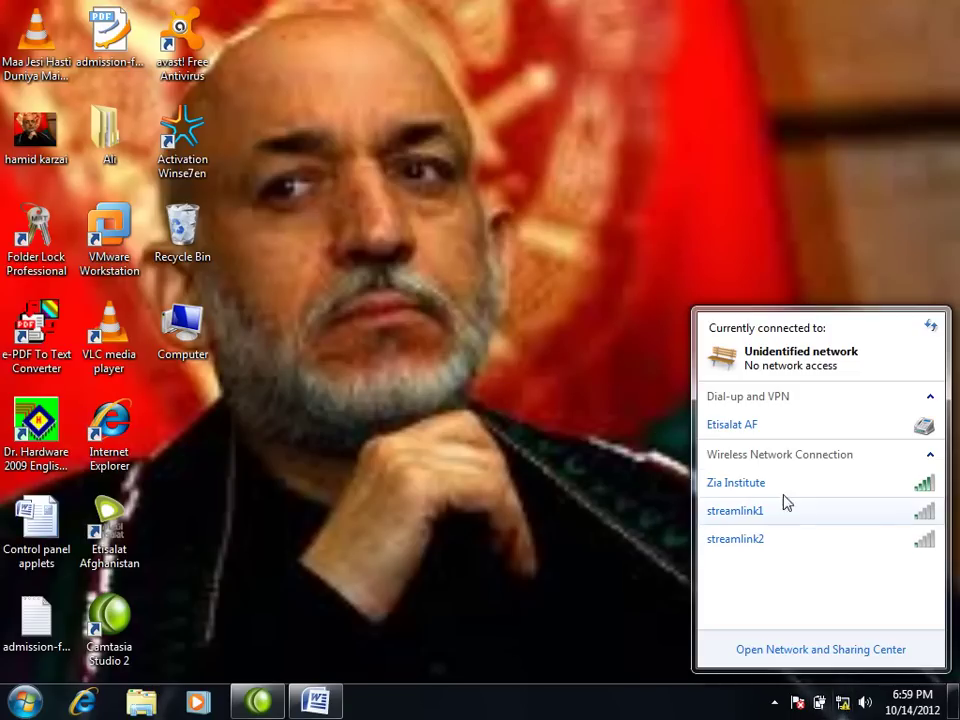
pyautogui.click(778, 486)
pyautogui.click(898, 511)
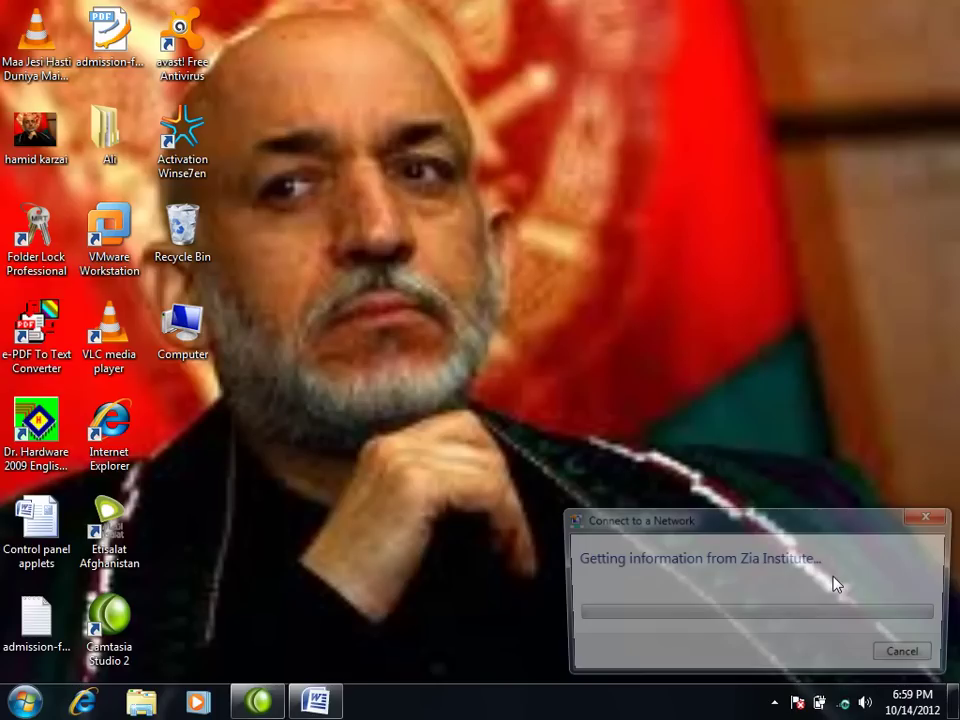
pyautogui.click(910, 657)
pyautogui.rightClick(521, 338)
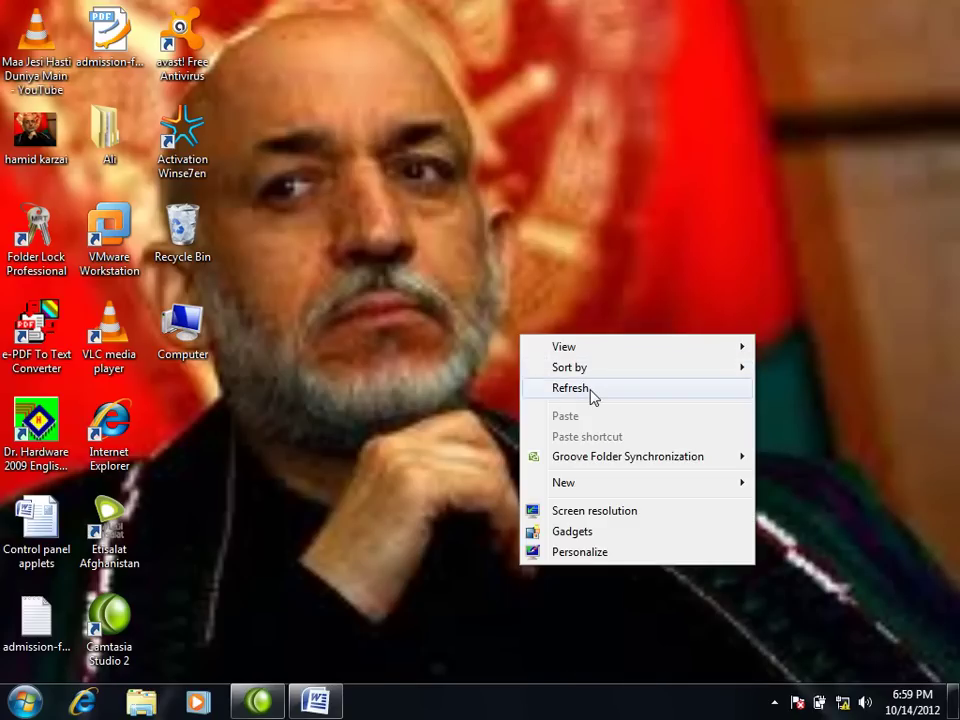
pyautogui.press('super')
pyautogui.click(340, 484)
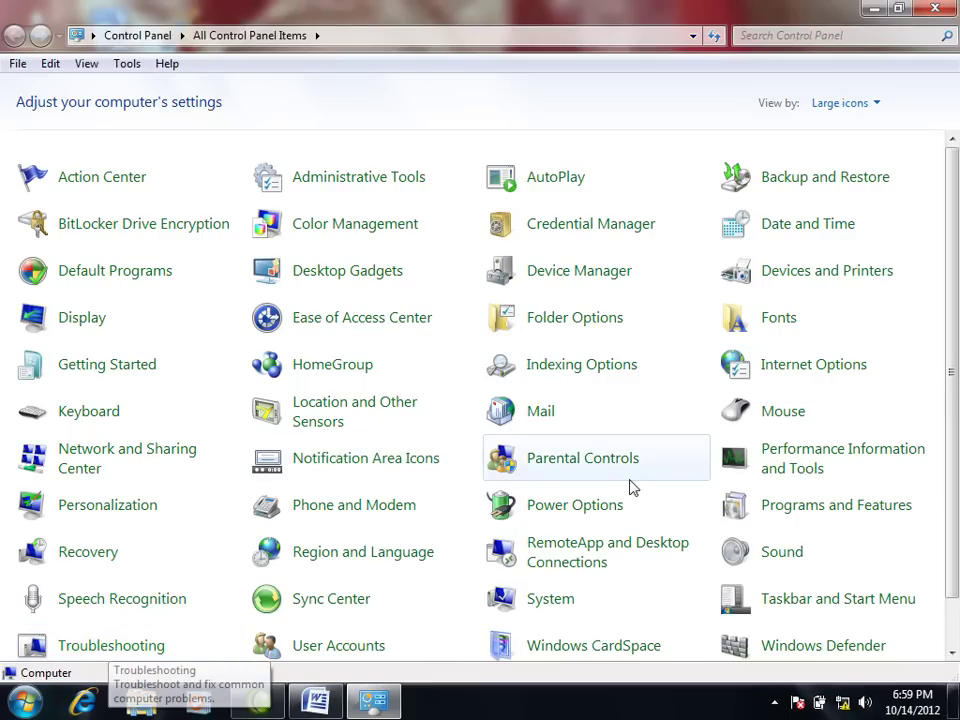
# Step: Scroll through the All Control Panel Items list shown as large icons
pyautogui.scroll(-1, 630, 487)
pyautogui.scroll(1, 630, 487)
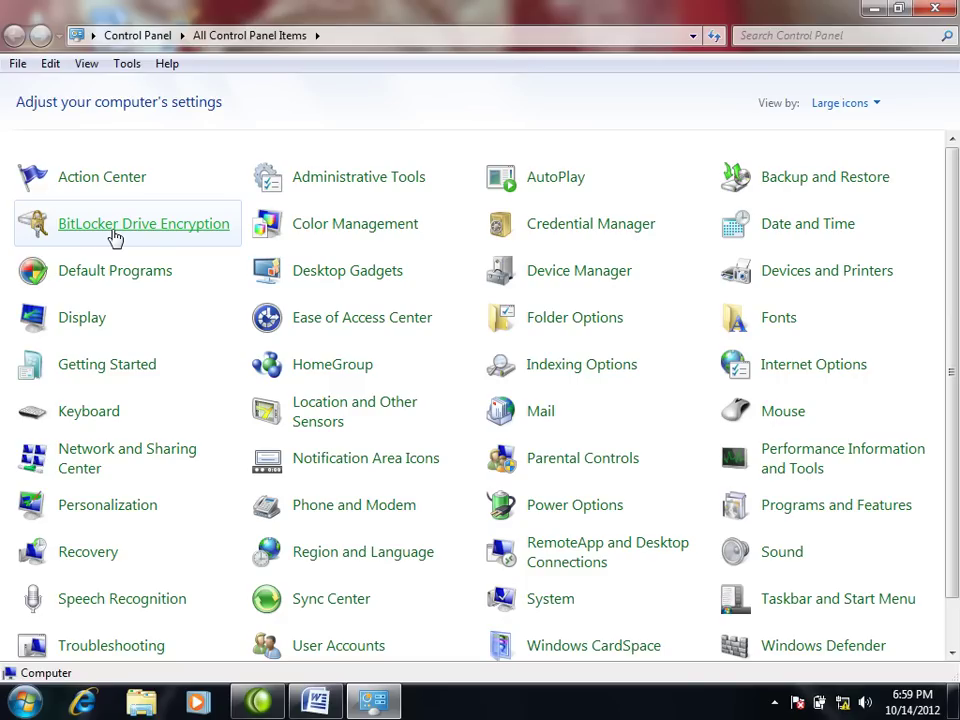
# Step: Open Computer from Start and browse the contents of NEW VOLUME (D:) and Local Disk (F:)
pyautogui.click(25, 703)
pyautogui.click(297, 449)
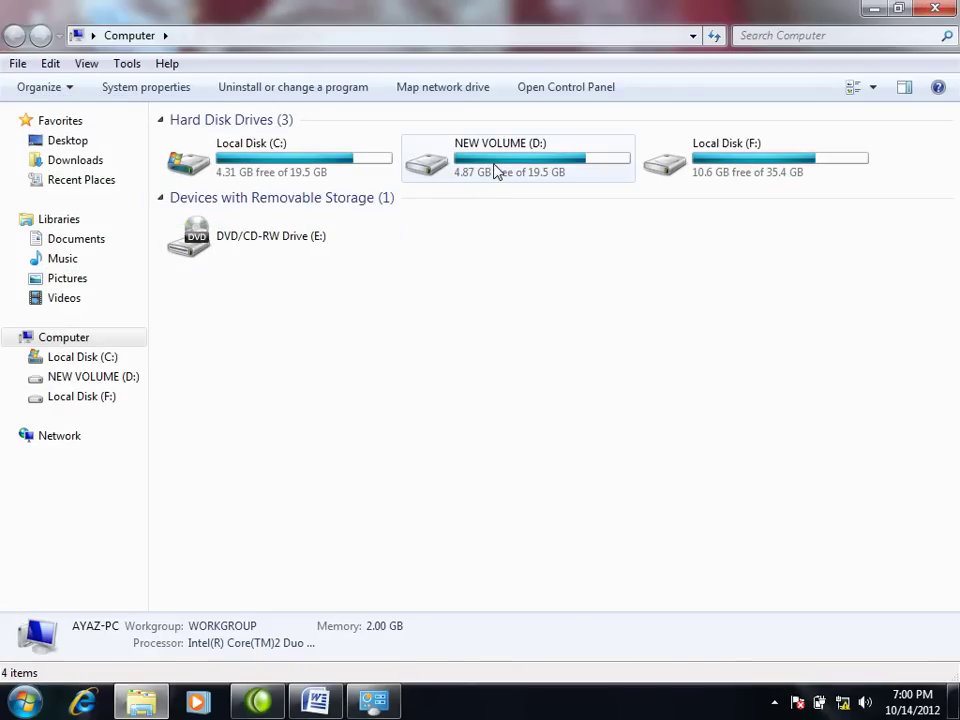
pyautogui.click(505, 166)
pyautogui.click(755, 164)
pyautogui.doubleClick(591, 175)
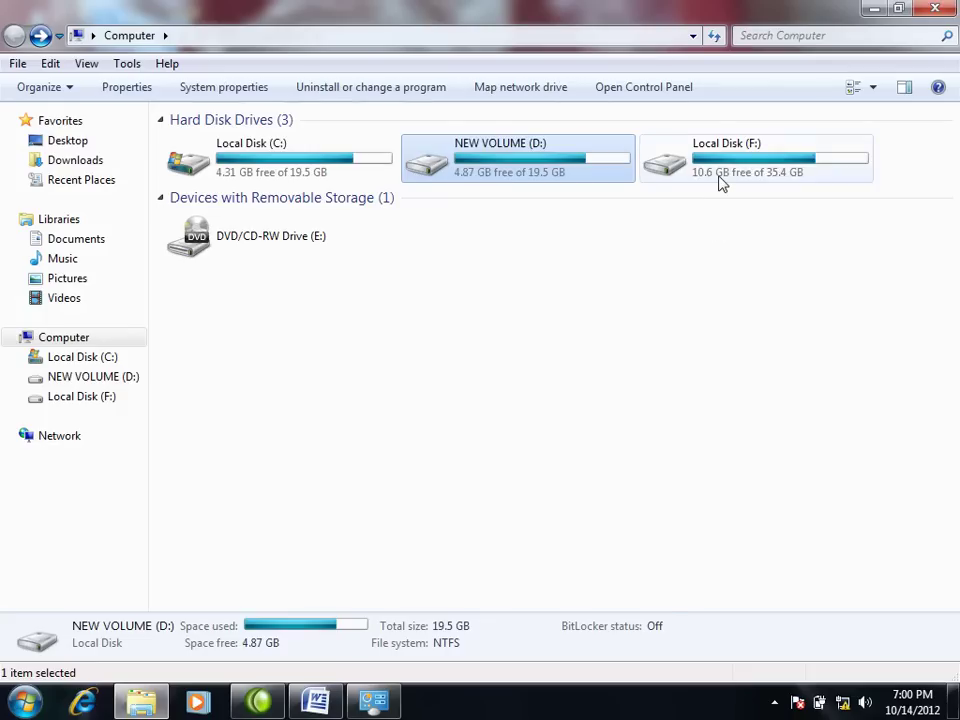
pyautogui.doubleClick(718, 182)
pyautogui.press('BackSpace')
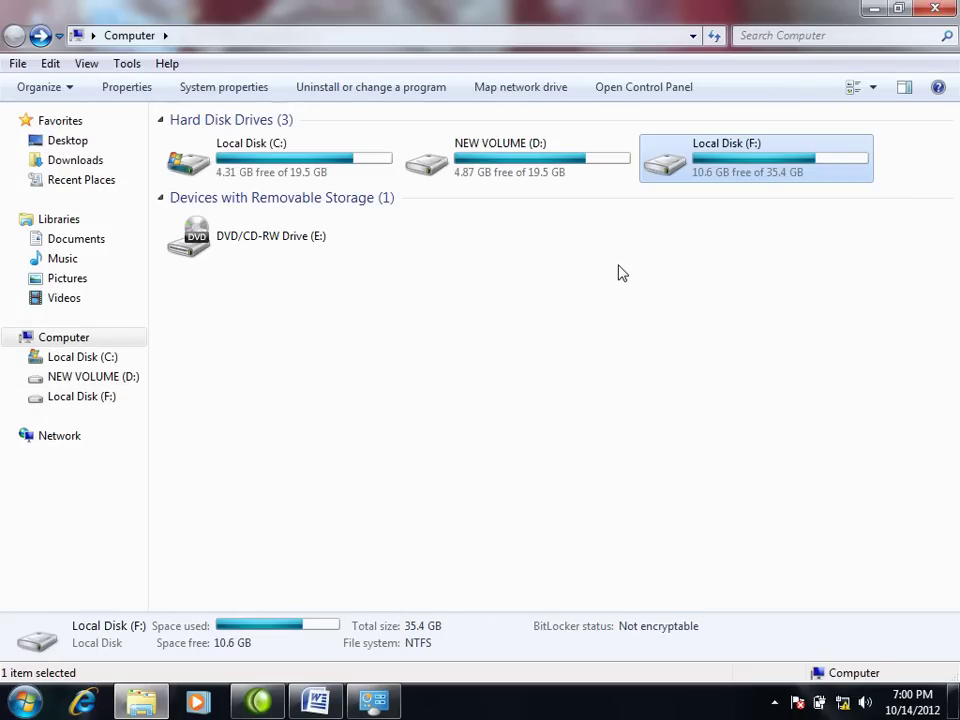
# Step: Recheck NEW VOLUME (D:), close the Computer window, and restore the Word notes
pyautogui.click(514, 165)
pyautogui.doubleClick(514, 165)
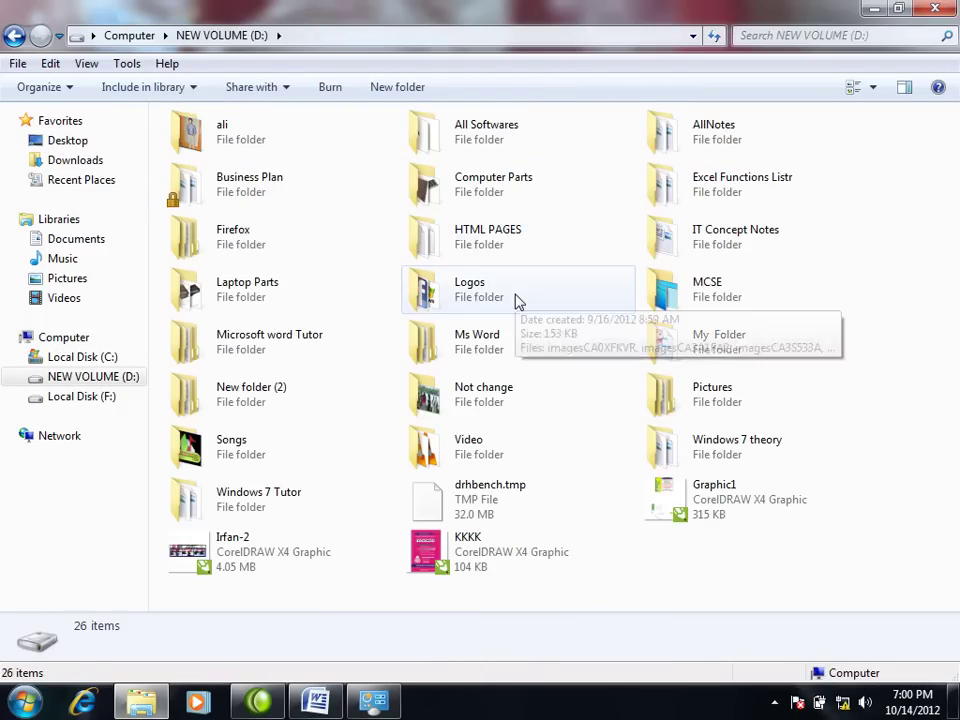
pyautogui.hotkey('alt', 'Left')
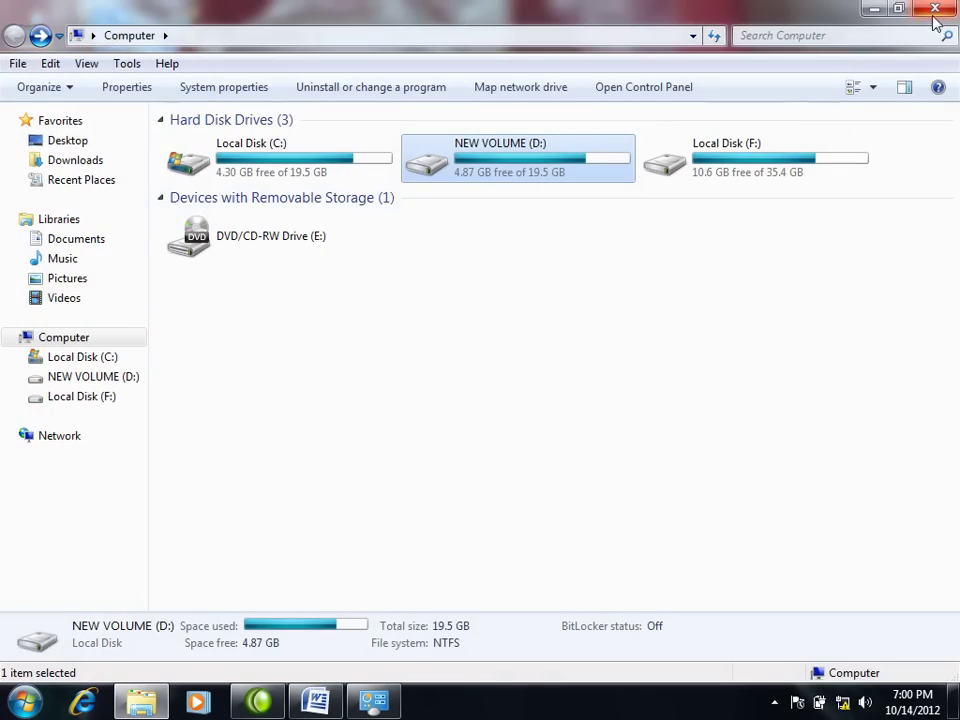
pyautogui.click(935, 9)
pyautogui.click(330, 703)
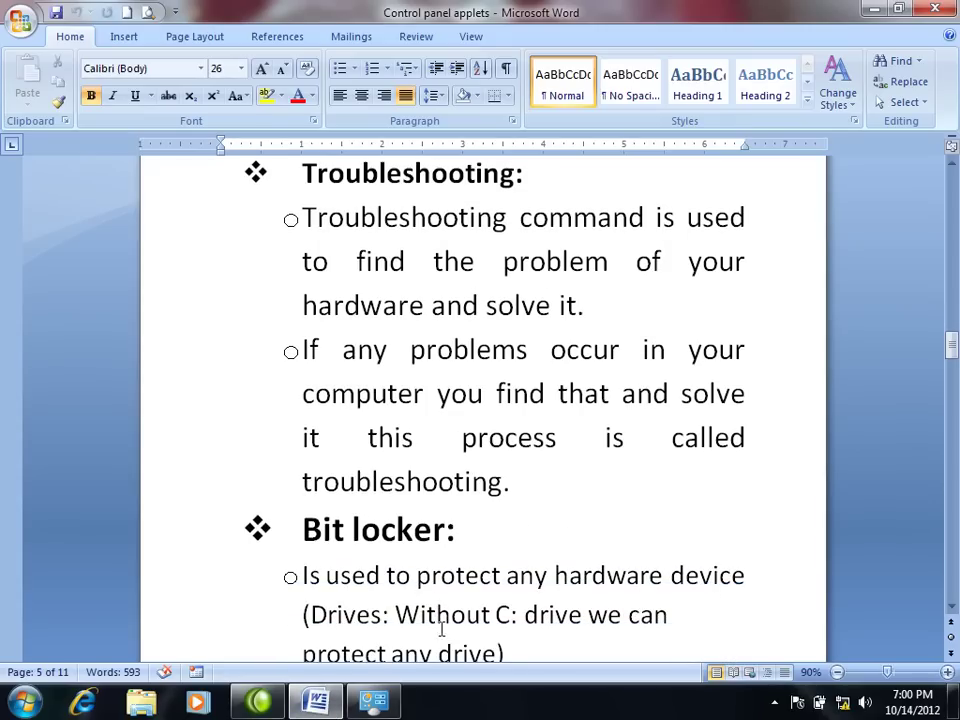
# Step: Scroll Word's notes to the Bit locker entry, minimize Word, and close Control Panel
pyautogui.scroll(-1, 511, 624)
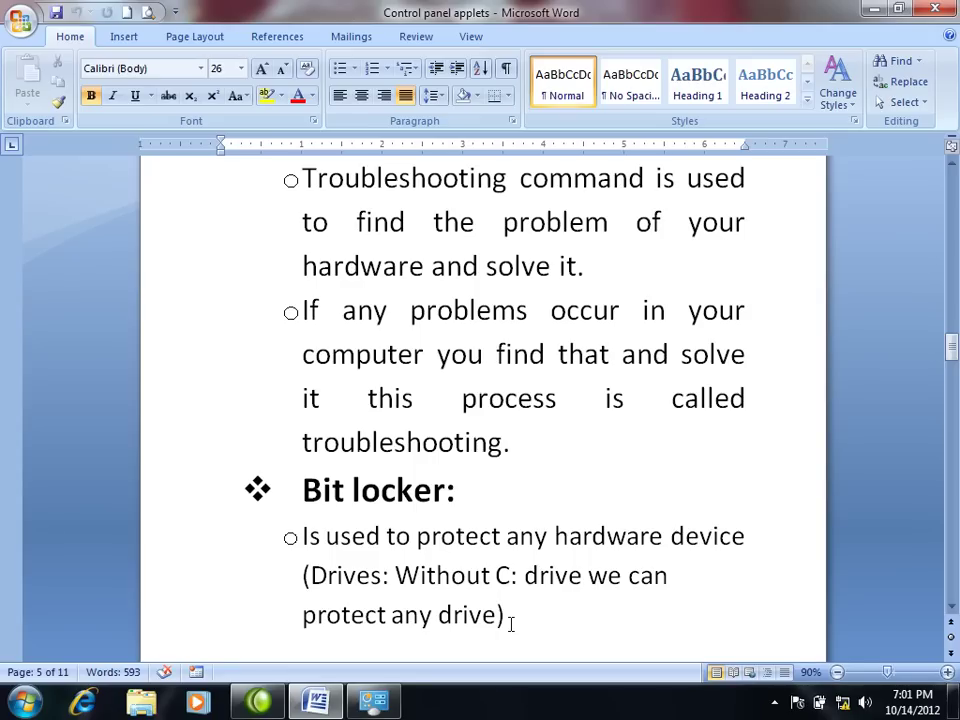
pyautogui.click(877, 9)
pyautogui.click(940, 18)
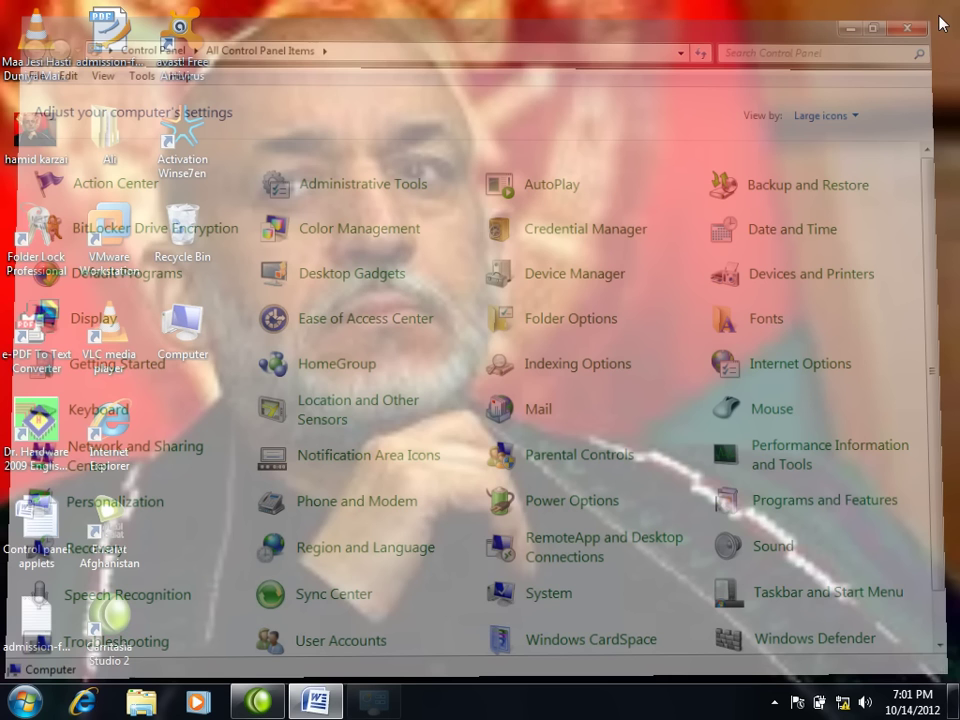
# Step: Reopen Control Panel from the Start menu
pyautogui.rightClick(404, 414)
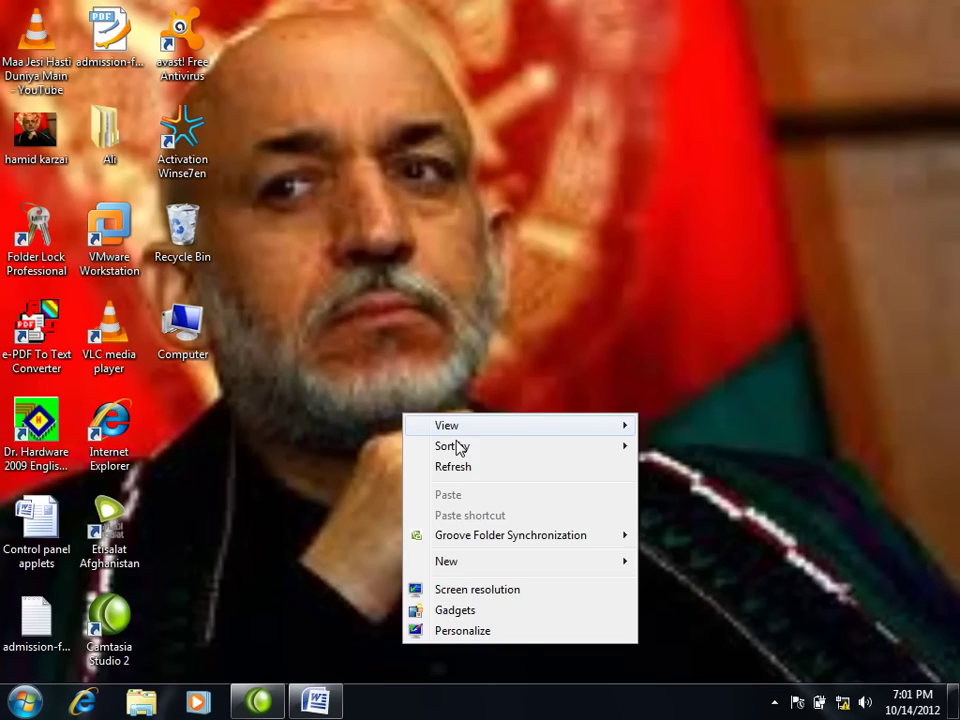
pyautogui.press('Escape')
pyautogui.click(24, 702)
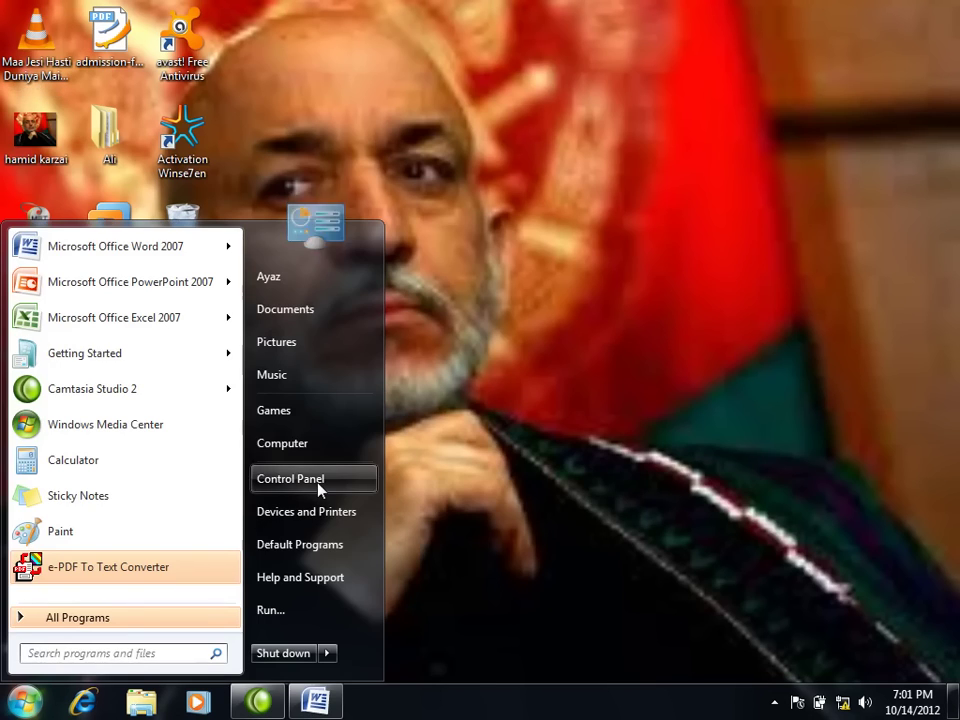
pyautogui.click(318, 485)
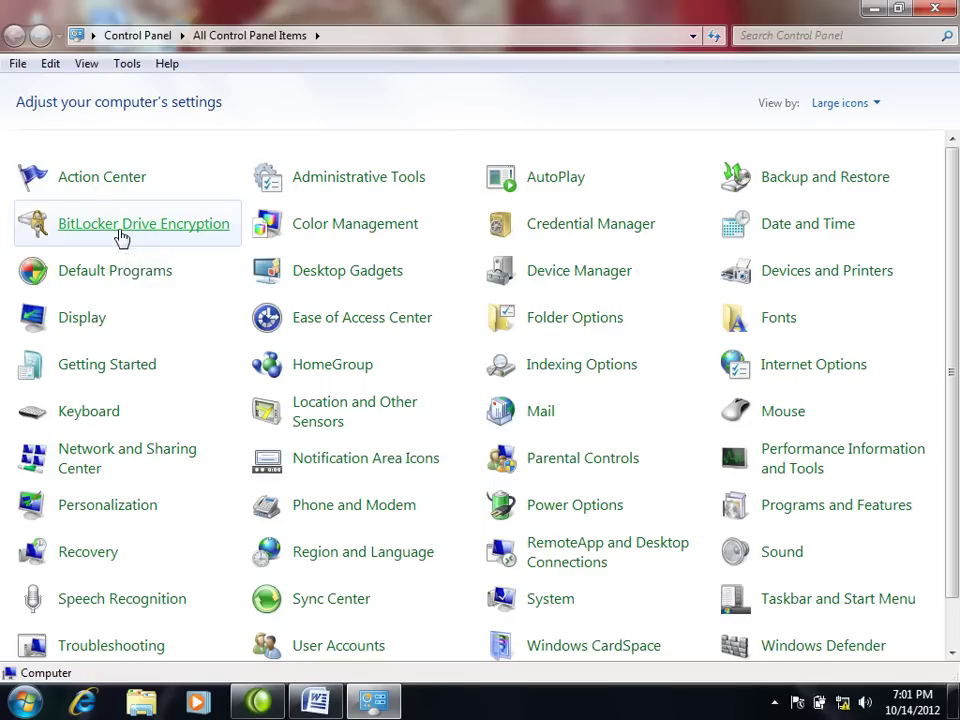
# Step: Open BitLocker Drive Encryption, then return to All Control Panel Items
pyautogui.click(121, 236)
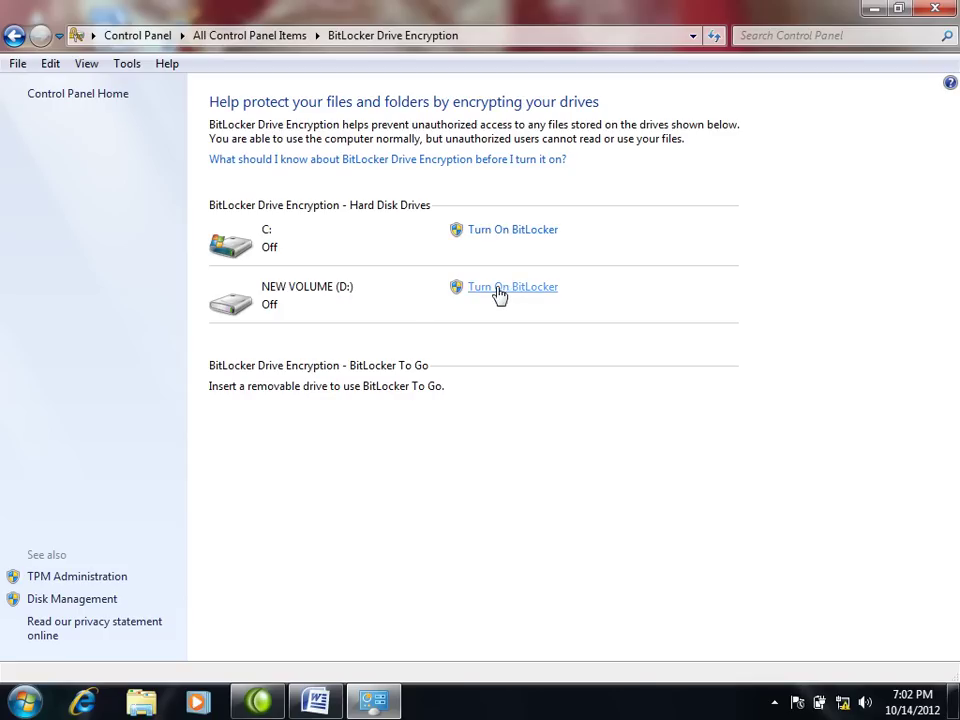
pyautogui.click(24, 702)
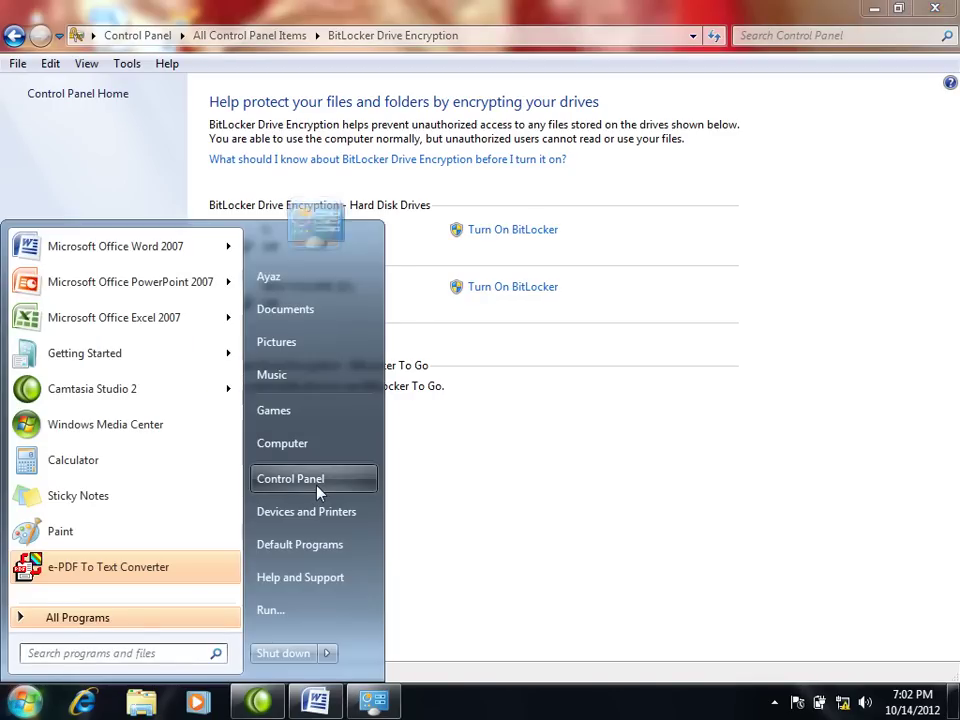
pyautogui.click(320, 492)
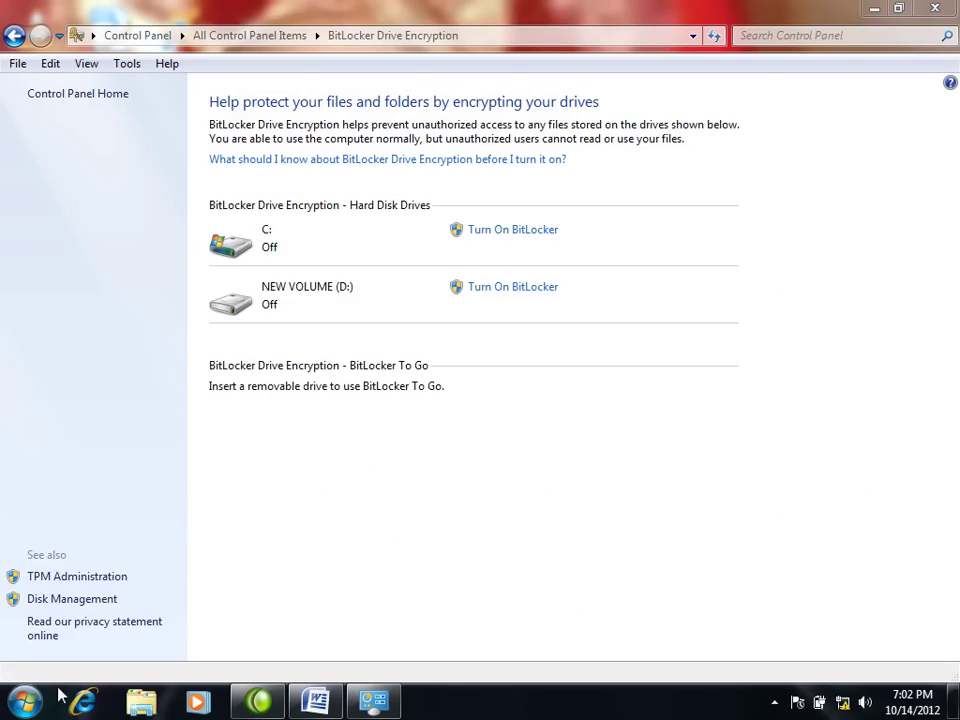
# Step: Open Computer from Start and look inside NEW VOLUME (D:)
pyautogui.click(26, 702)
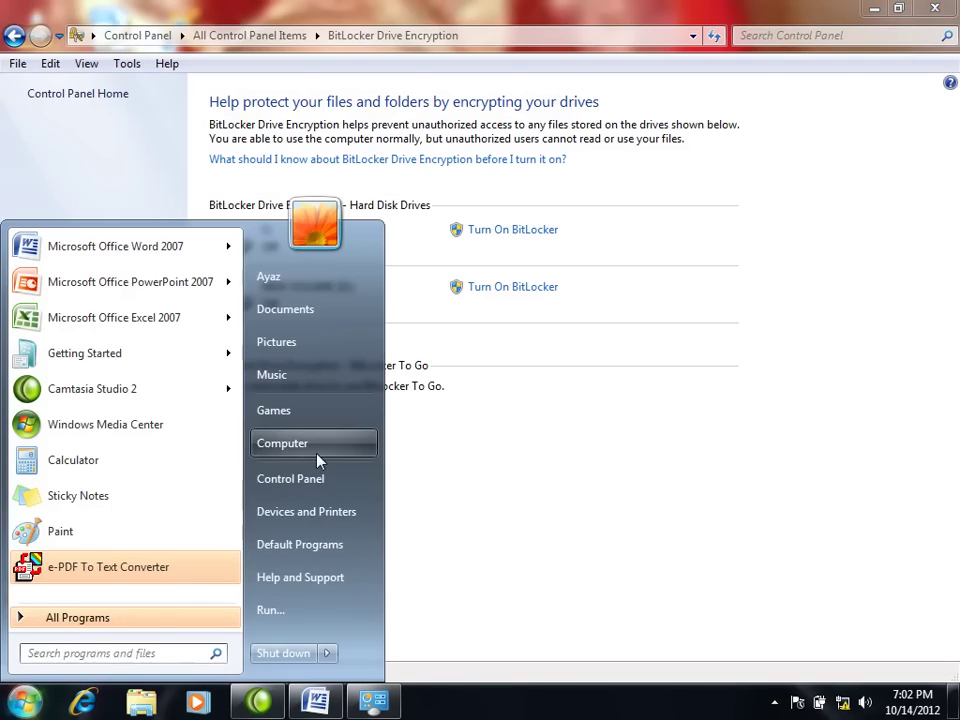
pyautogui.click(312, 446)
pyautogui.click(497, 165)
pyautogui.doubleClick(497, 165)
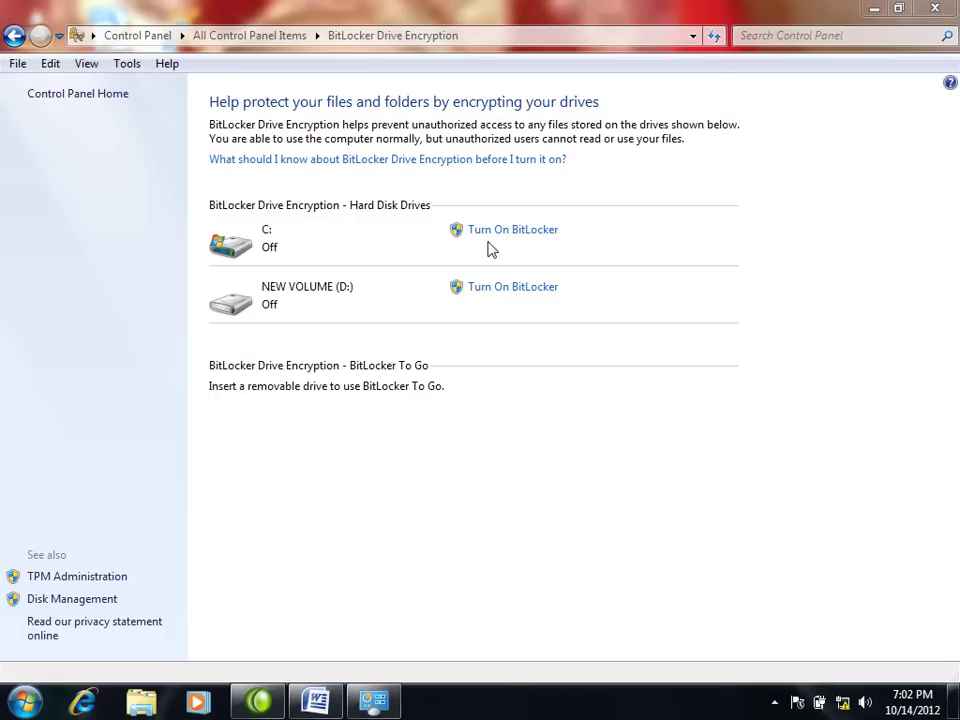
# Step: Start the BitLocker wizard for drive D:, toggling automatic unlock on and back off
pyautogui.click(500, 293)
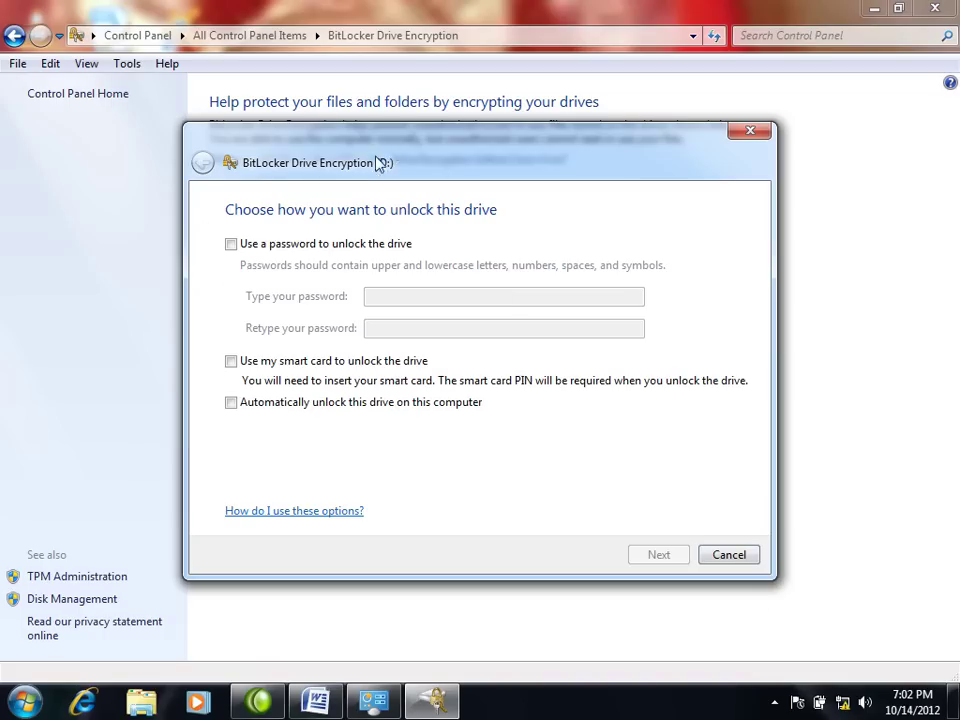
pyautogui.moveTo(378, 163); pyautogui.dragTo(355, 172)
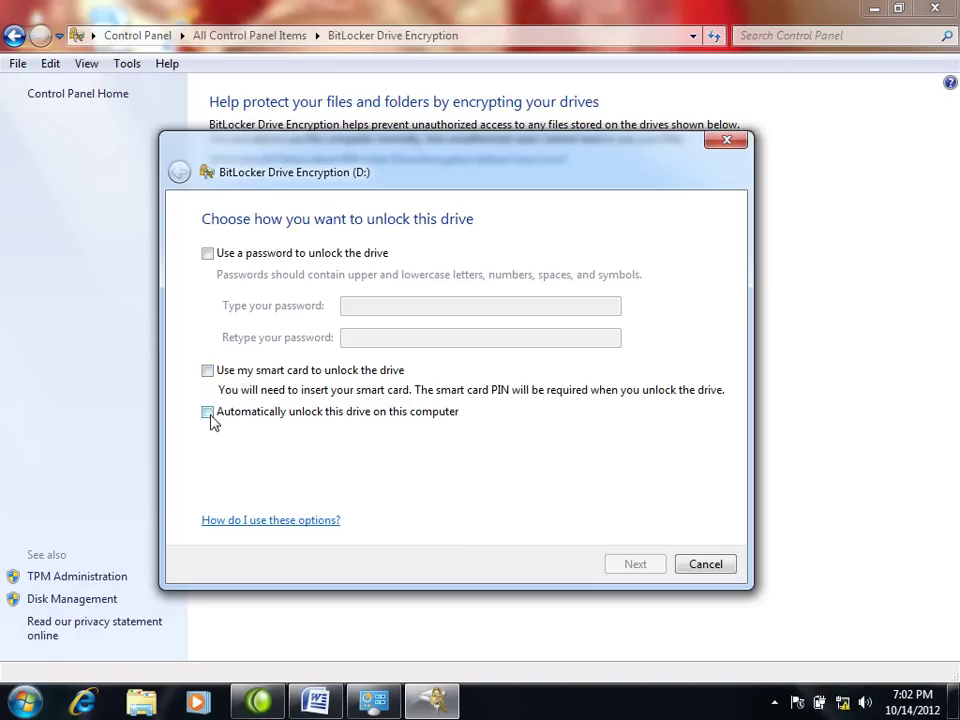
pyautogui.click(210, 418)
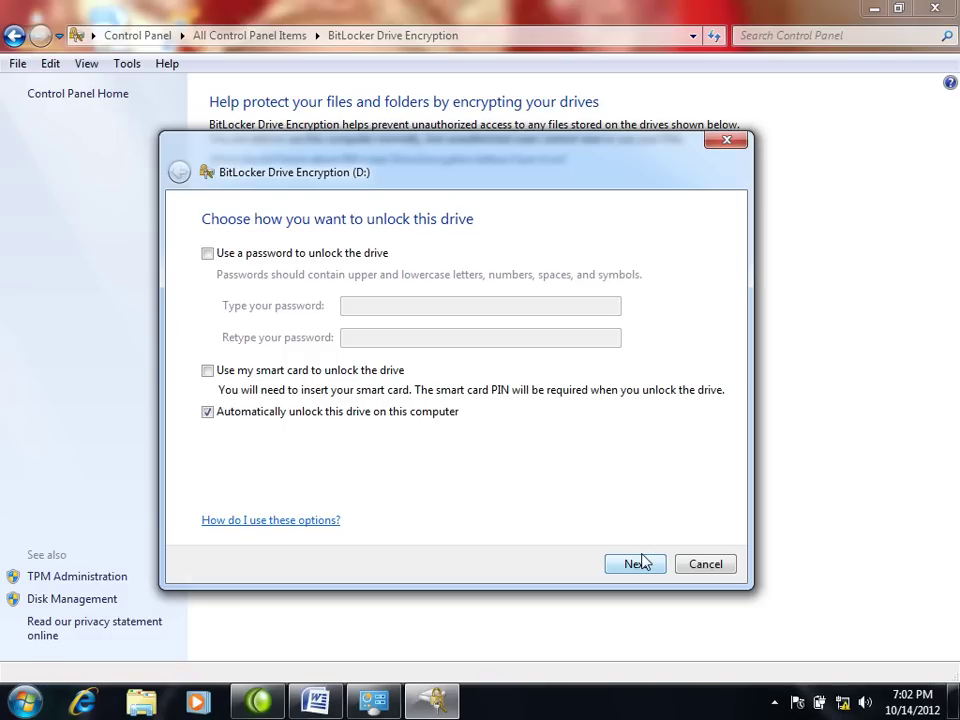
pyautogui.click(210, 414)
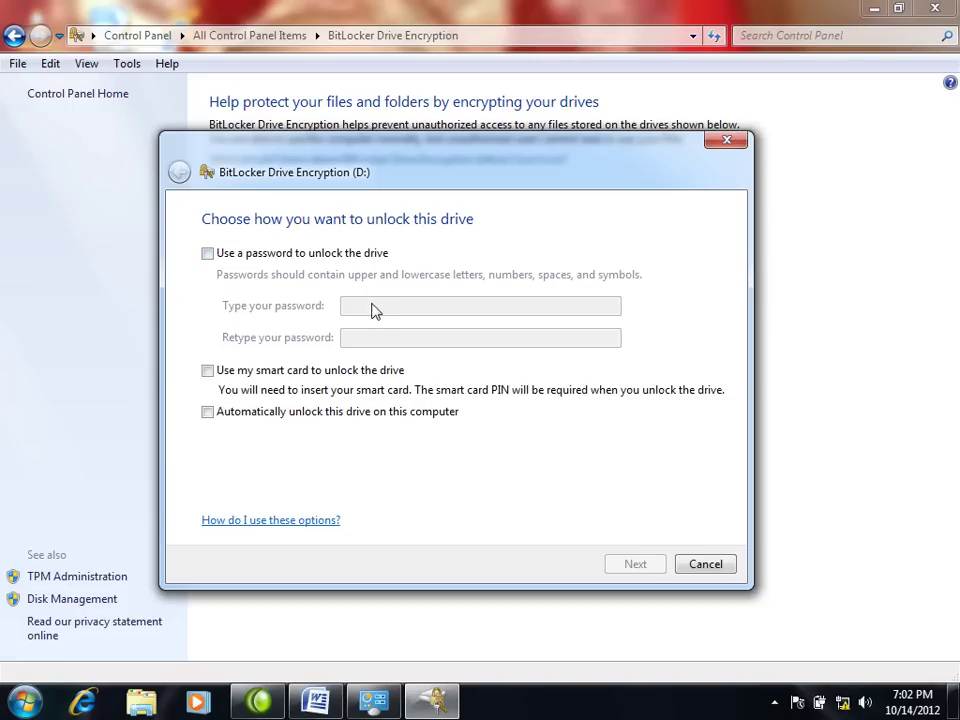
# Step: Choose password unlocking, enter a short password in both fields, and continue
pyautogui.click(208, 255)
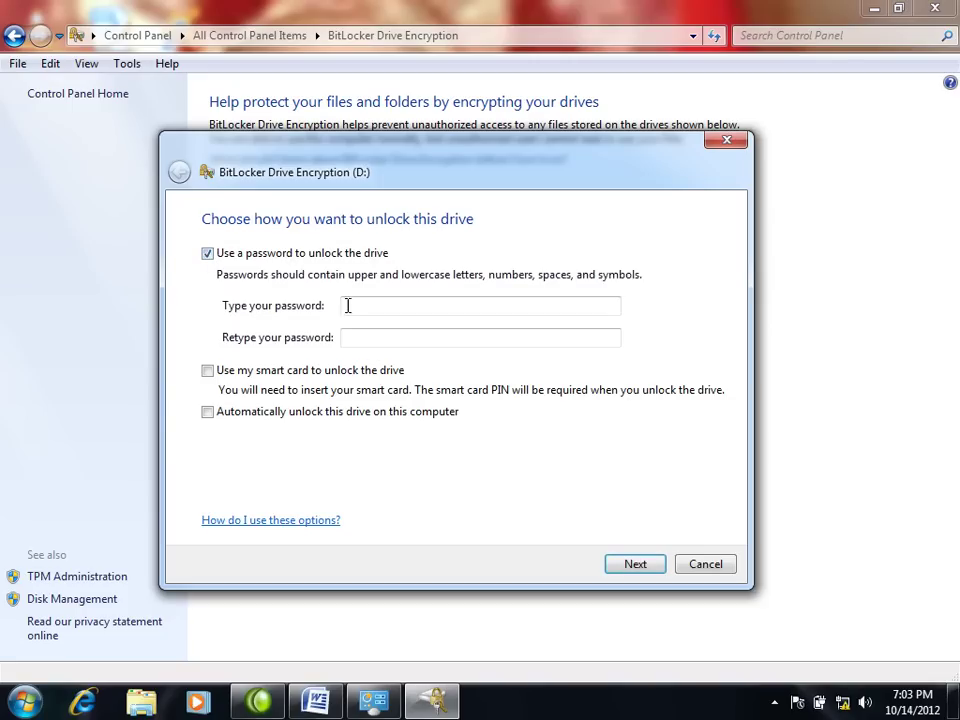
pyautogui.click(375, 308)
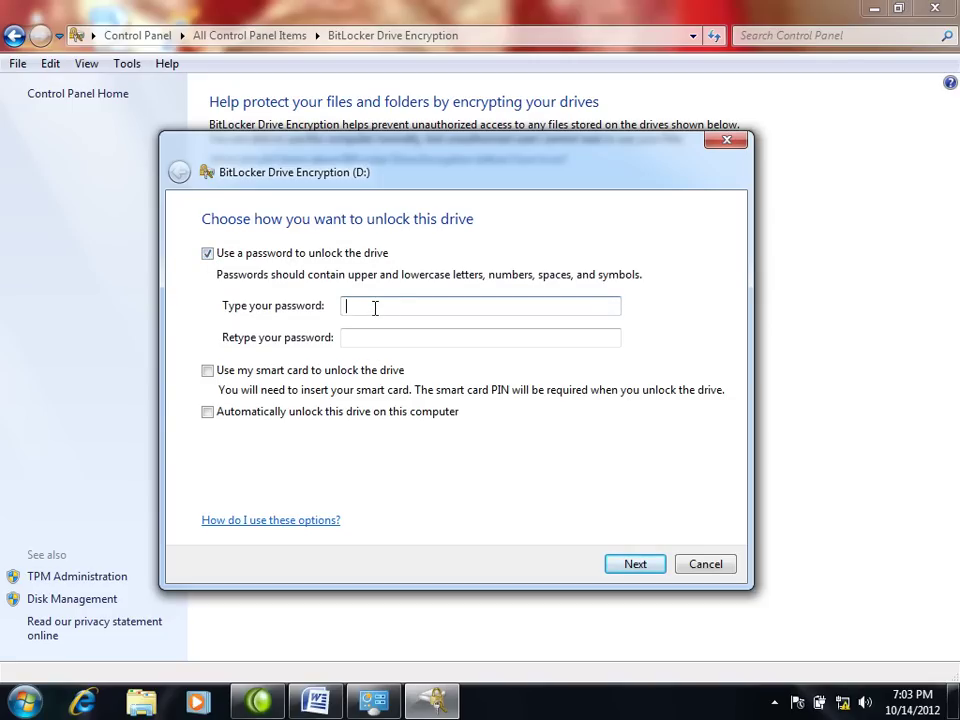
pyautogui.write('123')
pyautogui.click(398, 337)
pyautogui.write('123')
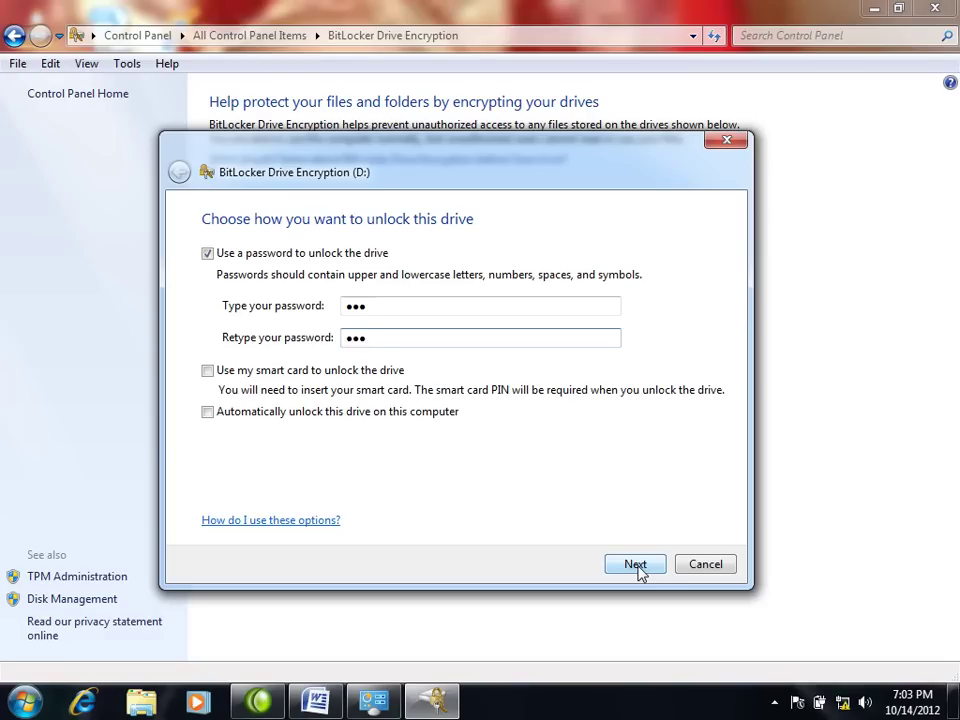
pyautogui.click(636, 566)
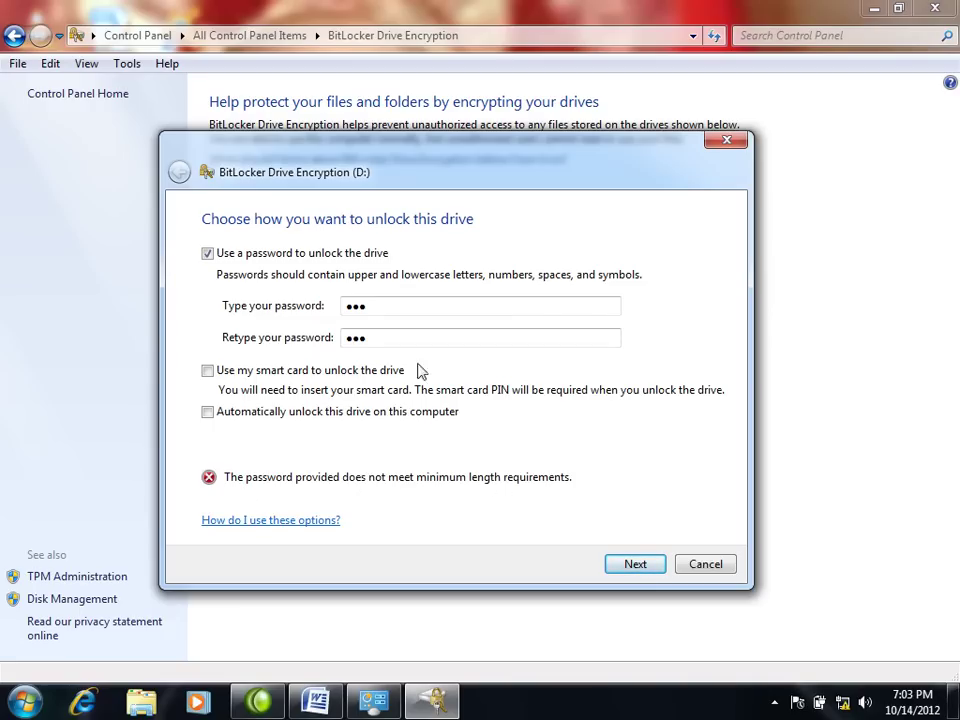
# Step: Replace the rejected short password with an 8-character password in both fields
pyautogui.doubleClick(392, 305)
pyautogui.click(371, 300)
pyautogui.moveTo(406, 310); pyautogui.dragTo(249, 298)
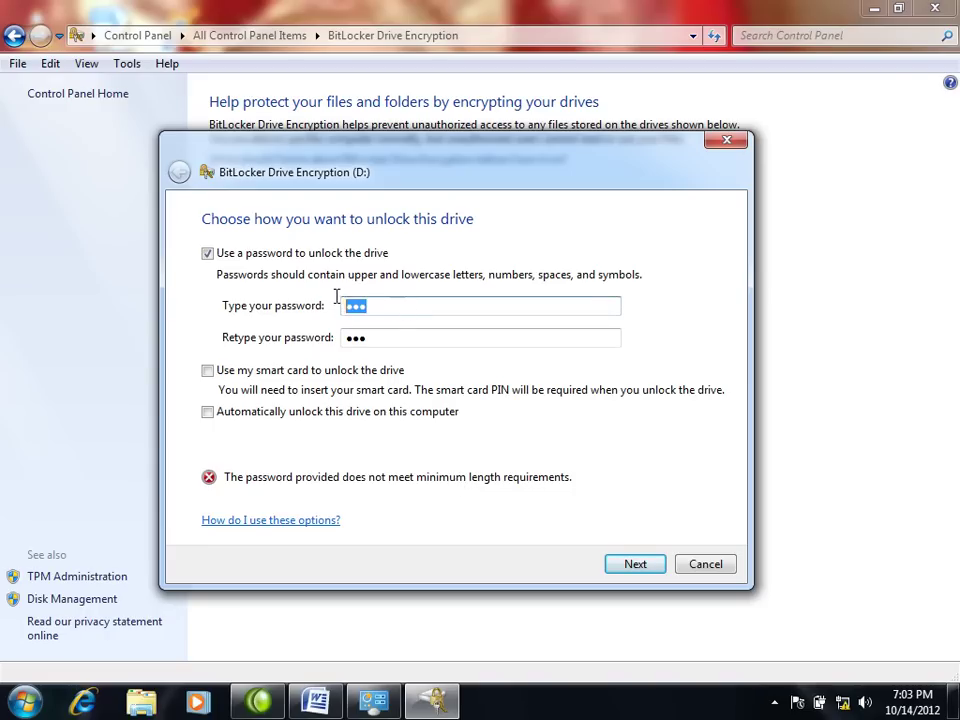
pyautogui.write('•••••')
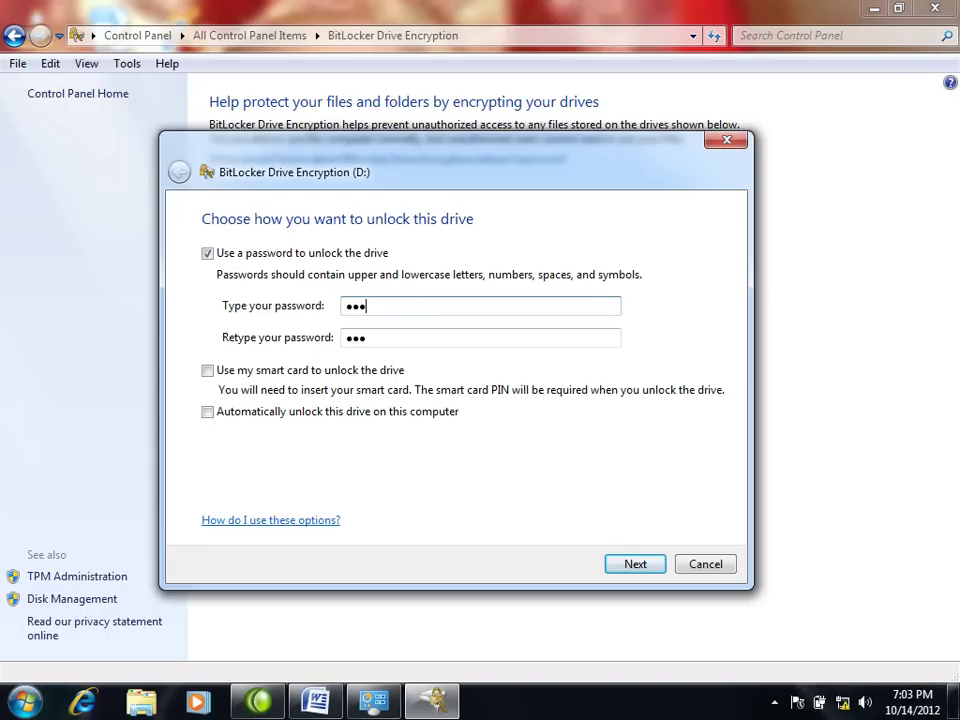
pyautogui.write('•••')
pyautogui.click(377, 337)
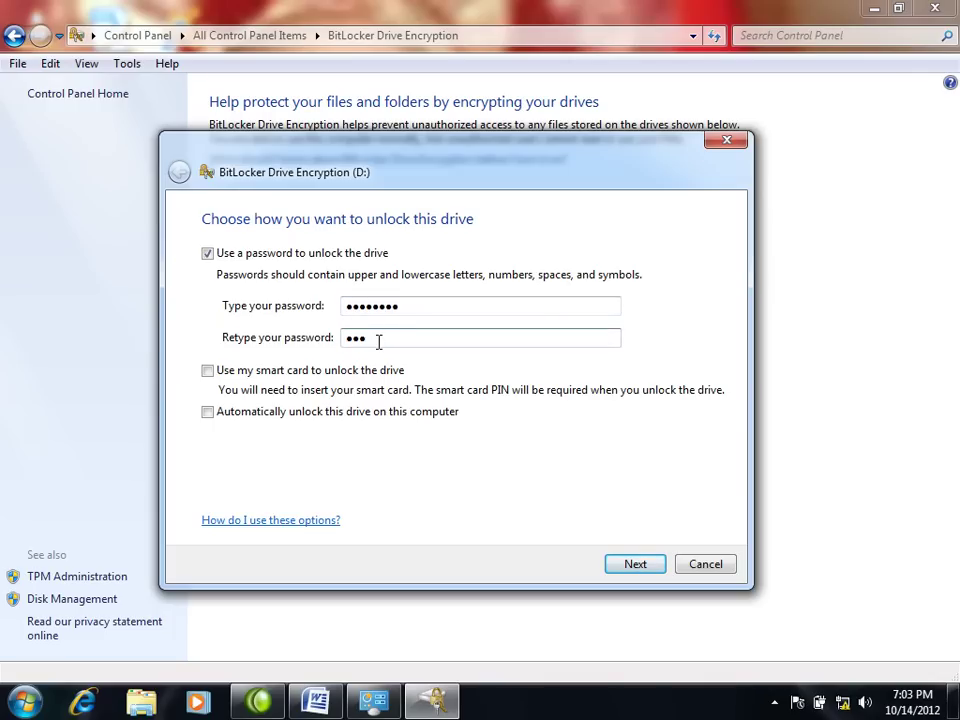
pyautogui.moveTo(378, 341); pyautogui.dragTo(348, 338)
pyautogui.write('••••••••')
# Step: Accept the new password and advance to the recovery-key storage options
pyautogui.click(645, 564)
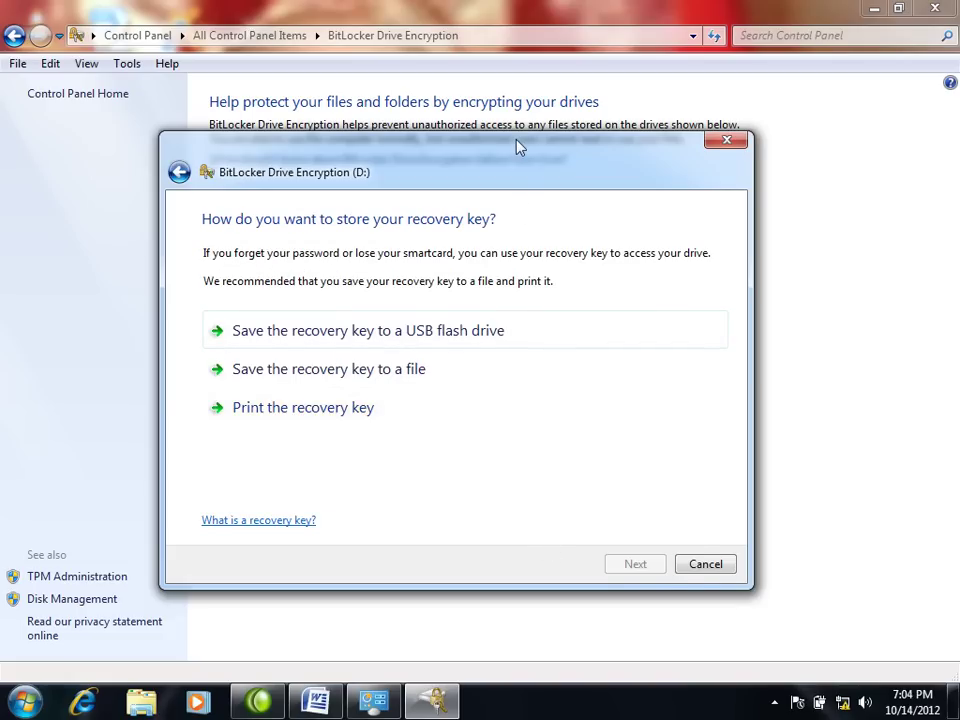
pyautogui.moveTo(516, 146); pyautogui.dragTo(543, 160)
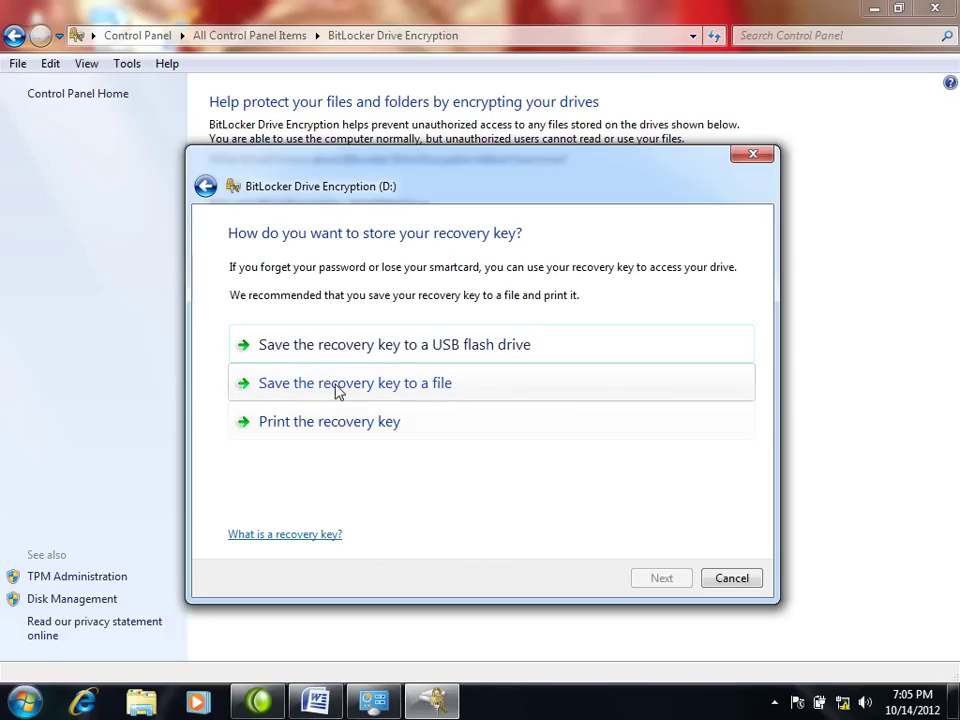
pyautogui.click(421, 389)
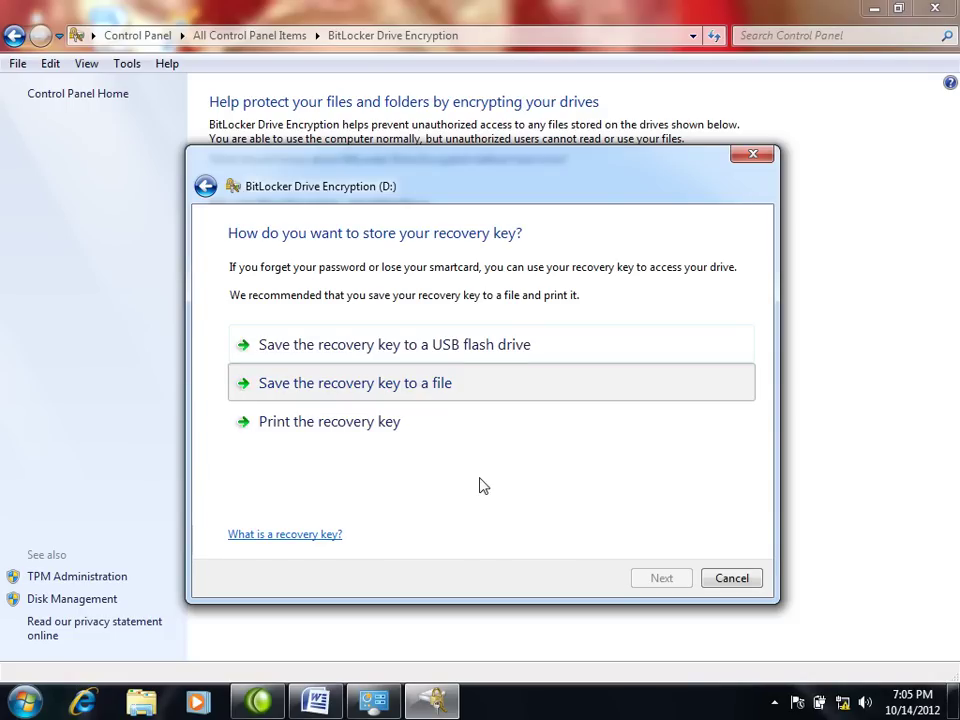
# Step: Save the recovery key file into a new 'Recovery Key' folder on the Desktop
pyautogui.click(429, 391)
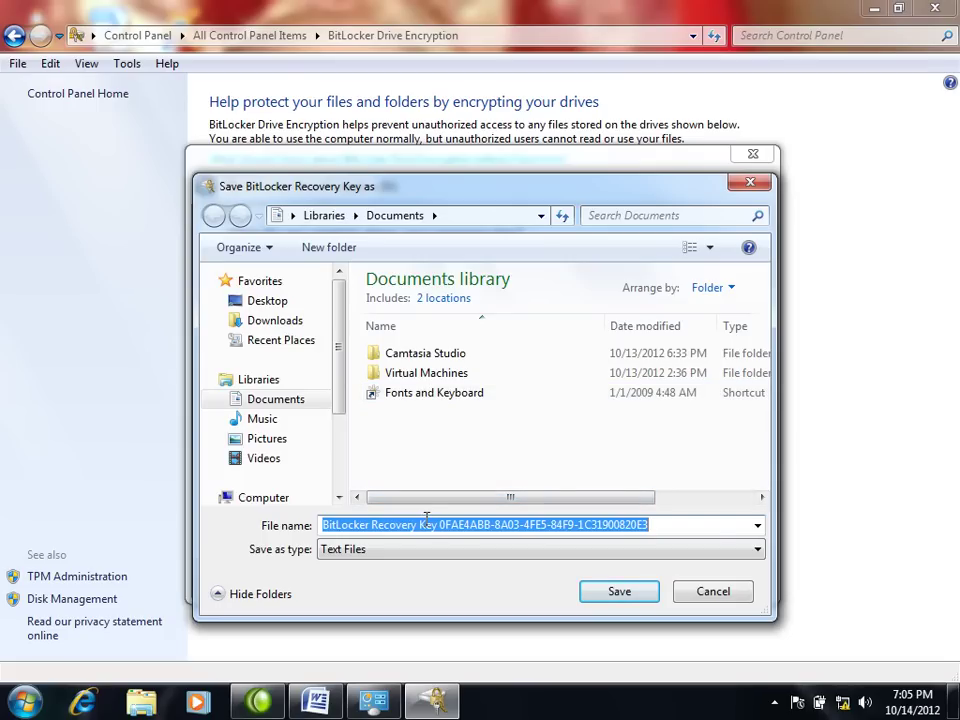
pyautogui.click(263, 304)
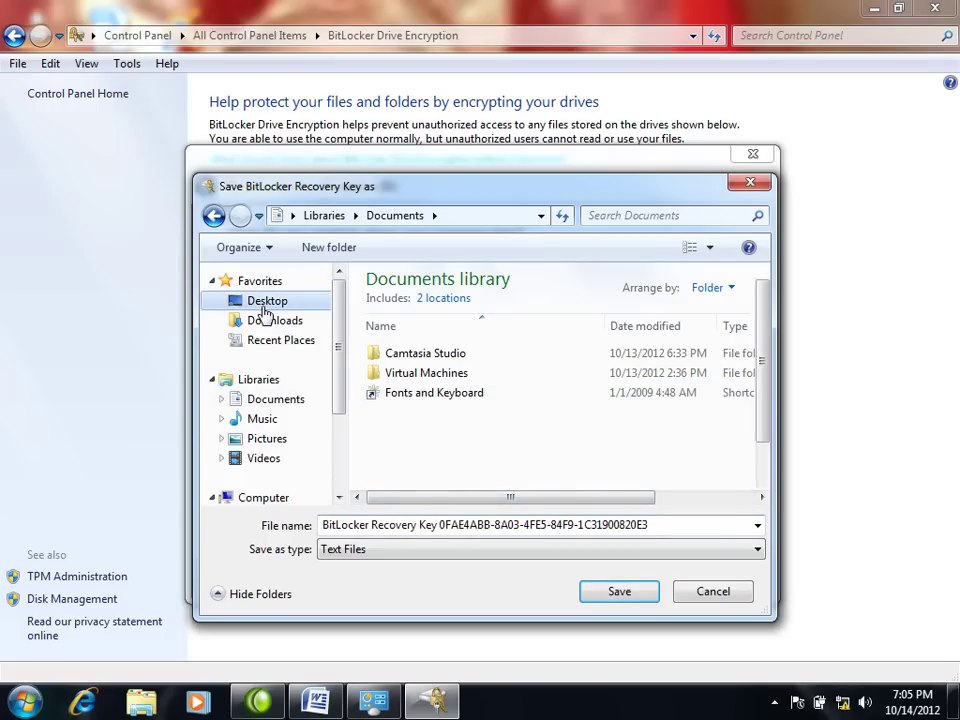
pyautogui.click(349, 250)
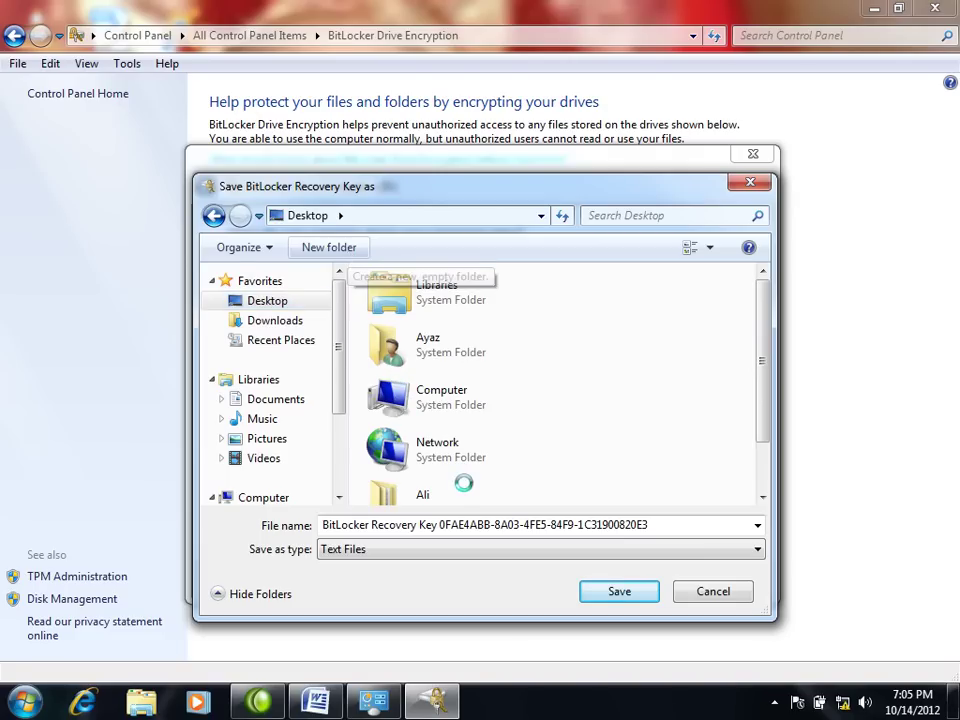
pyautogui.write('Recovber')
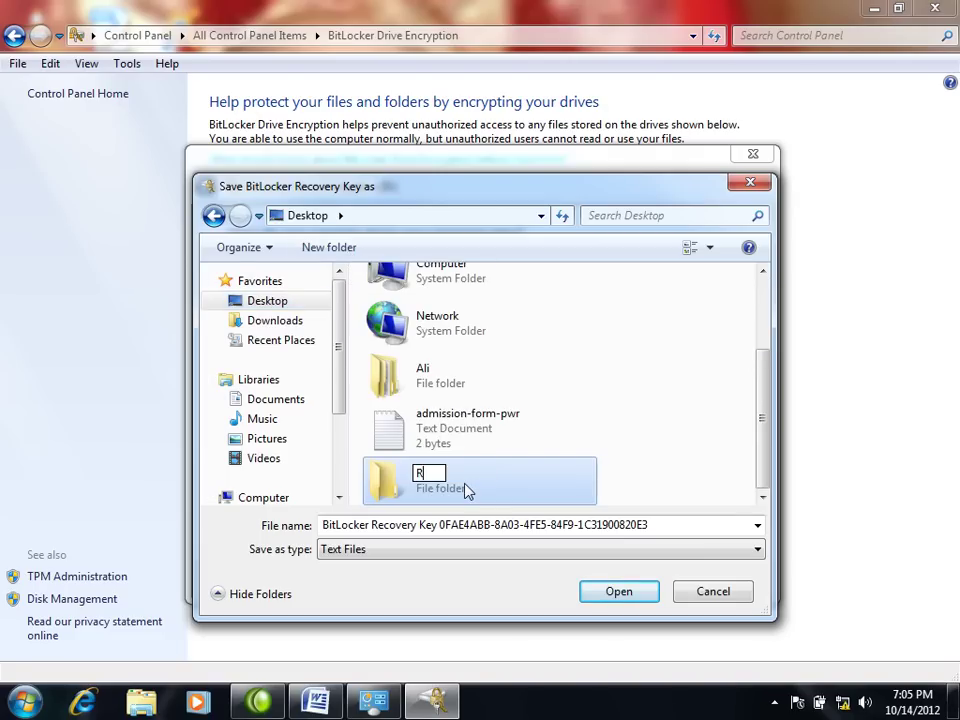
pyautogui.press('BackSpace')
pyautogui.press('BackSpace')
pyautogui.press('BackSpace')
pyautogui.write('ery Key')
pyautogui.doubleClick(381, 487)
pyautogui.click(627, 602)
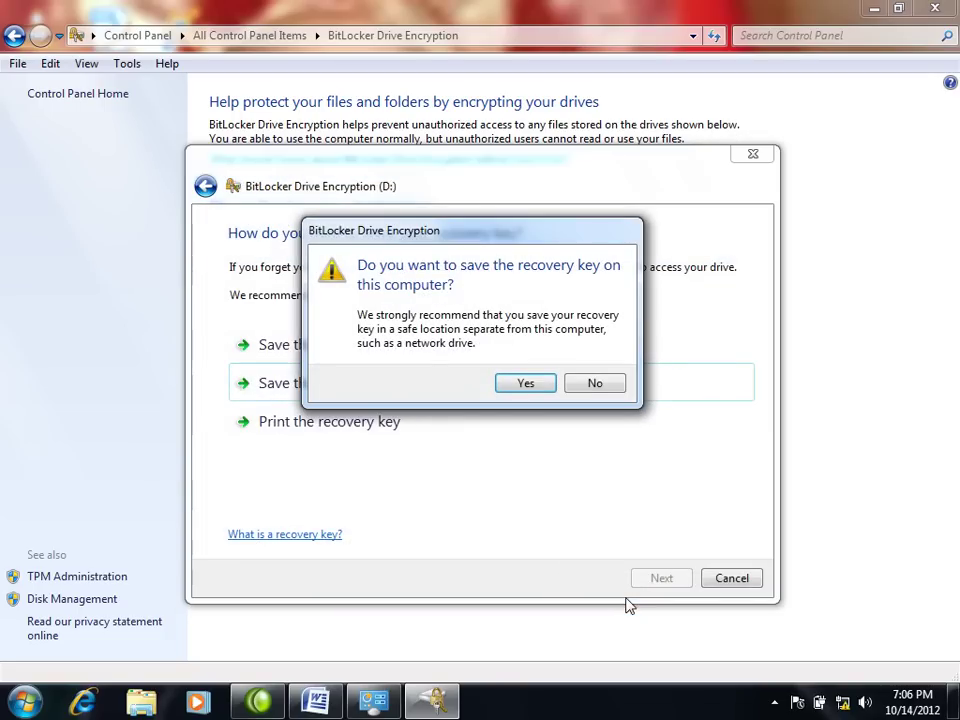
# Step: Keep the key on this computer, start encrypting drive D:, and show its progress window
pyautogui.click(526, 384)
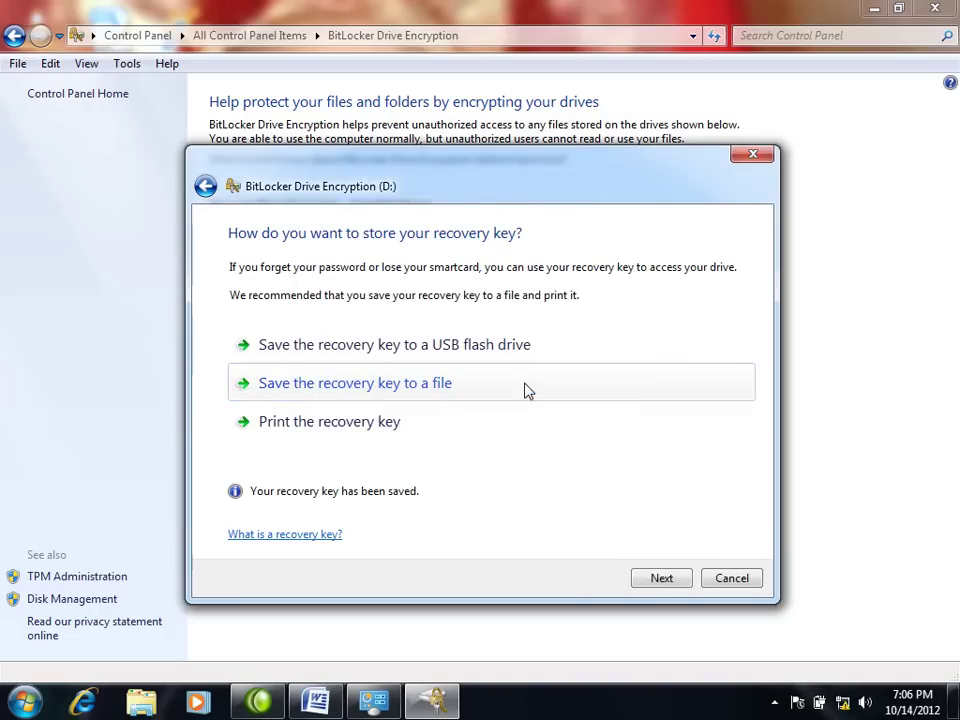
pyautogui.click(664, 580)
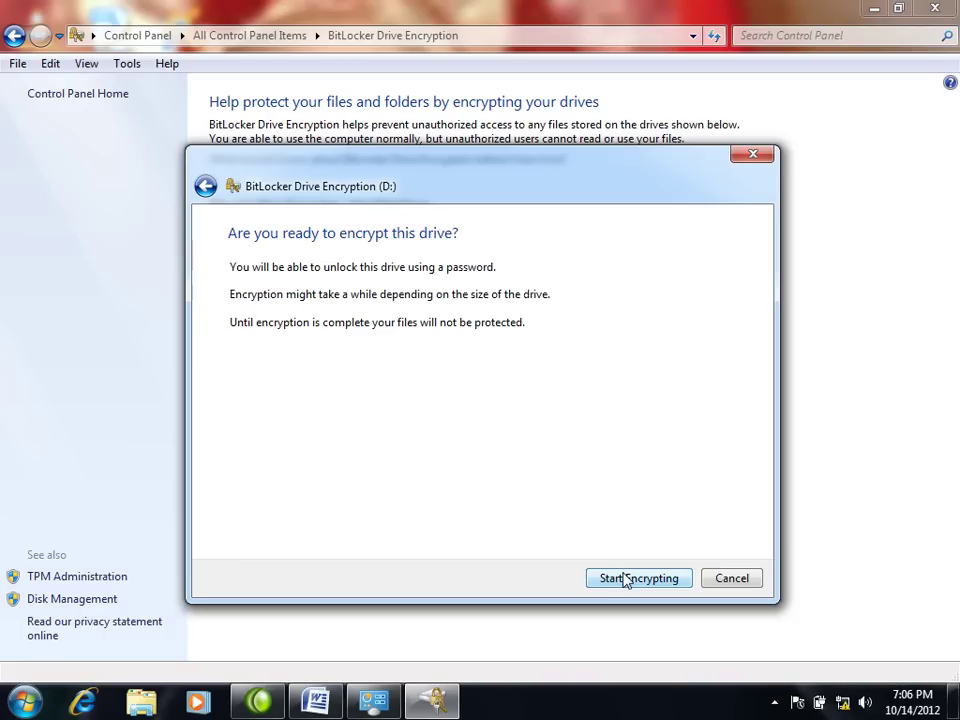
pyautogui.click(626, 579)
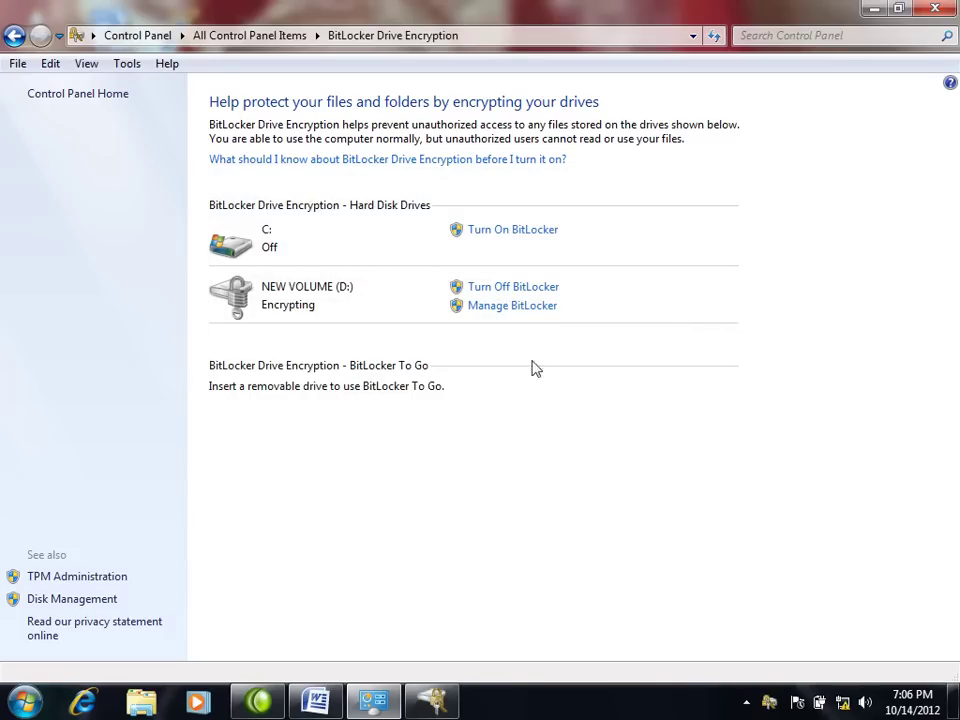
pyautogui.click(431, 704)
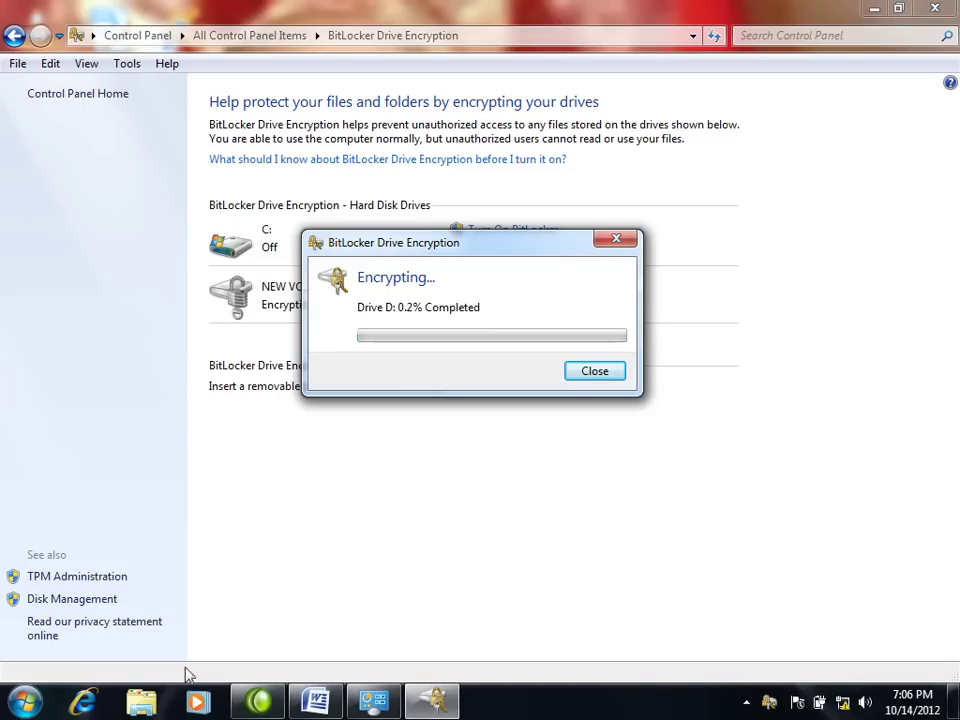
# Step: Open Computer from the Start menu, then restore and move the encryption progress window aside
pyautogui.click(24, 700)
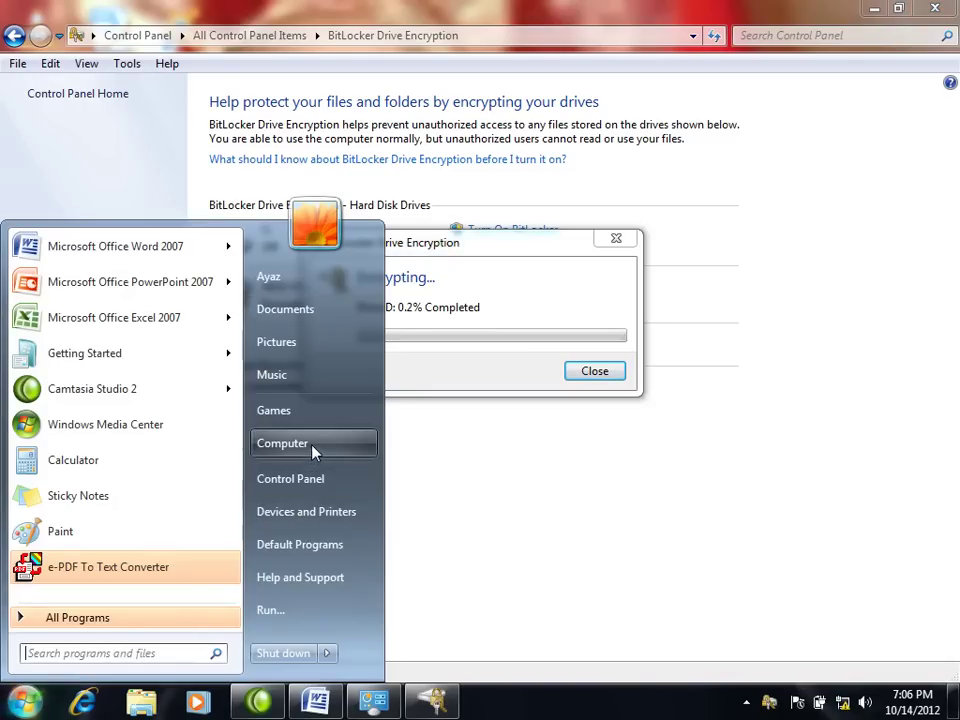
pyautogui.click(313, 451)
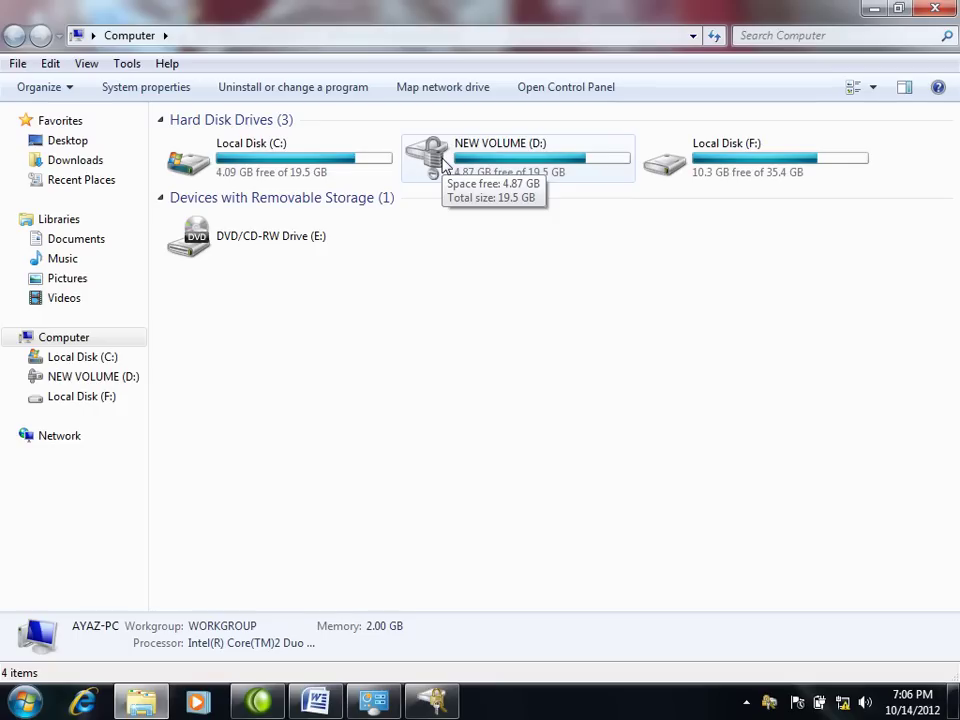
pyautogui.click(430, 703)
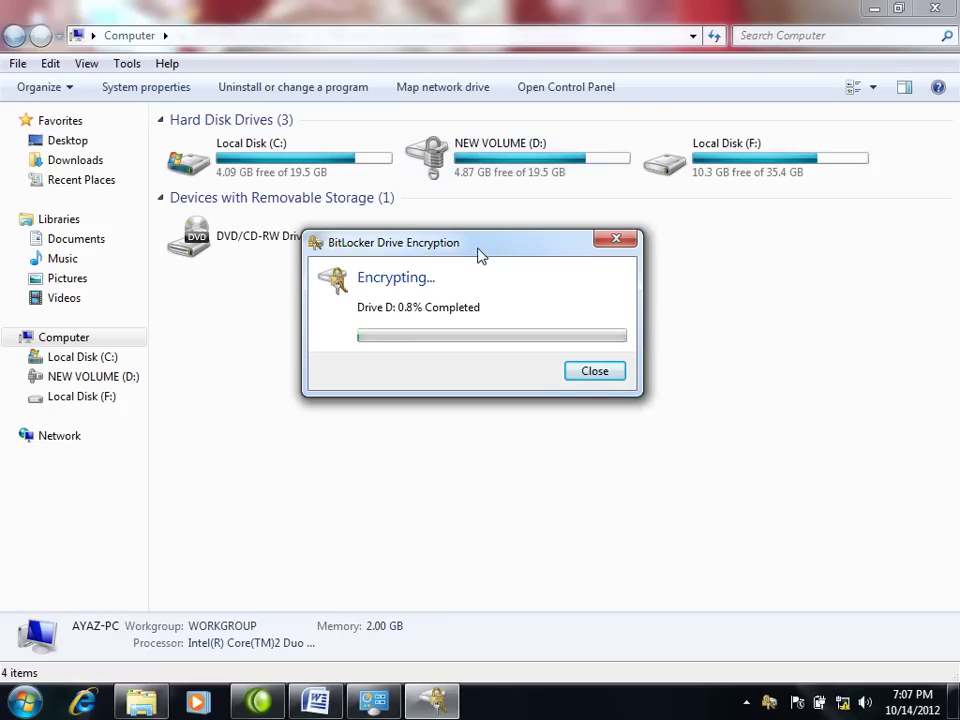
pyautogui.moveTo(480, 255); pyautogui.dragTo(510, 305)
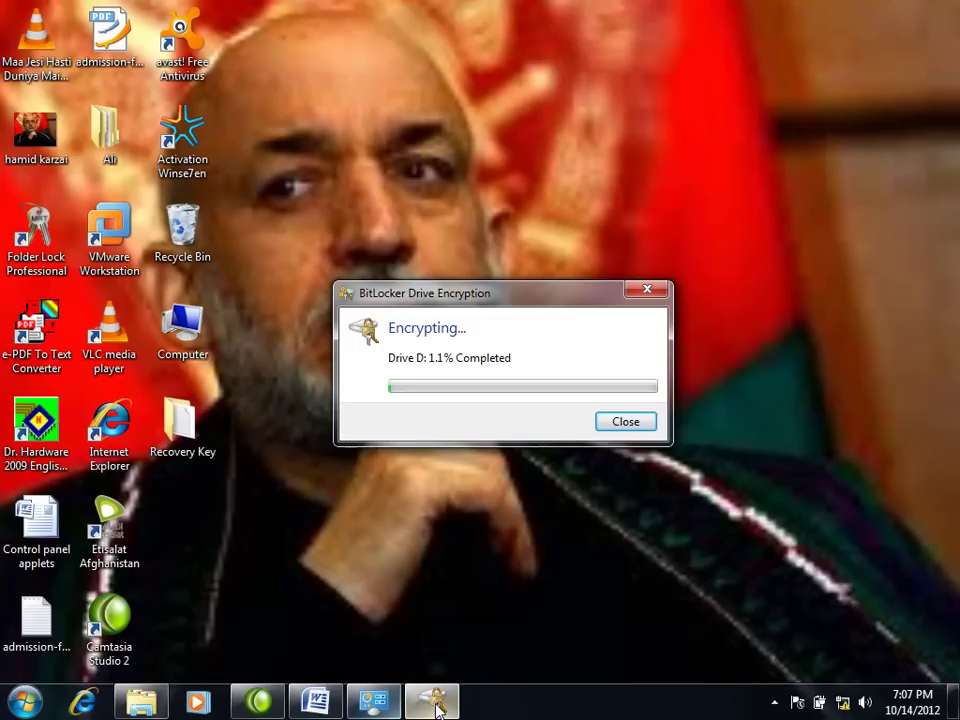
pyautogui.moveTo(437, 708)
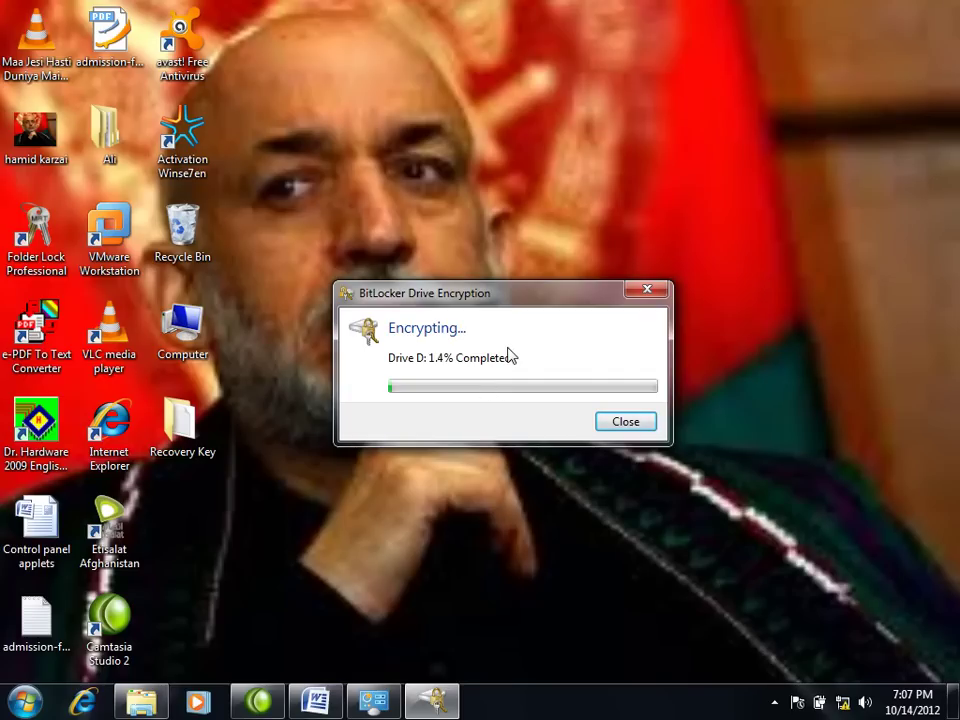
# Step: Close the progress window at 1.4% and restore the BitLocker Control Panel window
pyautogui.click(638, 423)
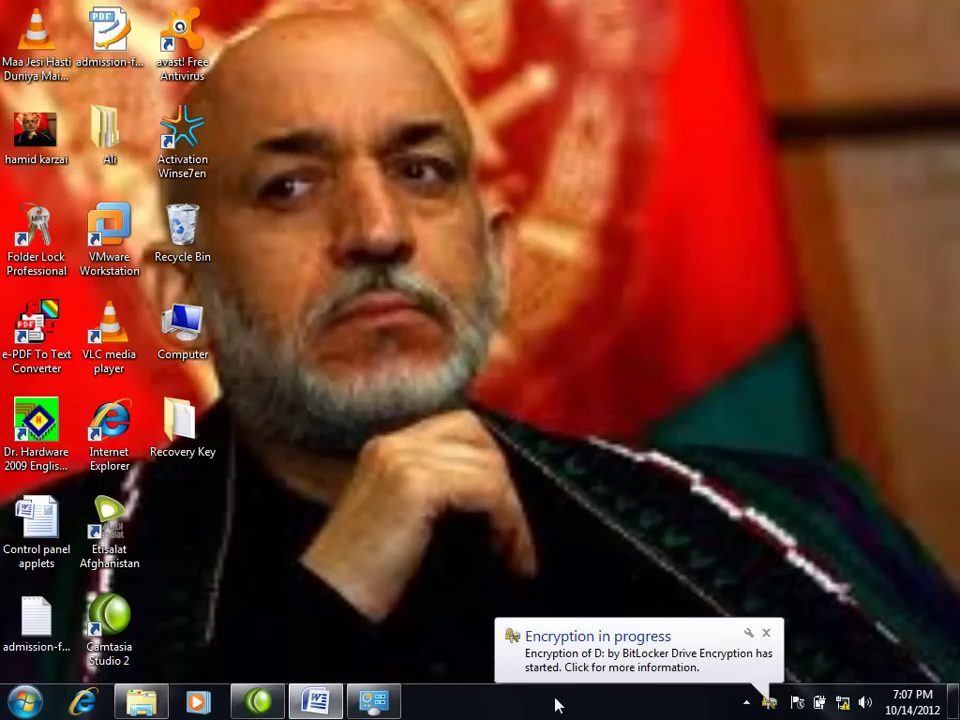
pyautogui.rightClick(553, 710)
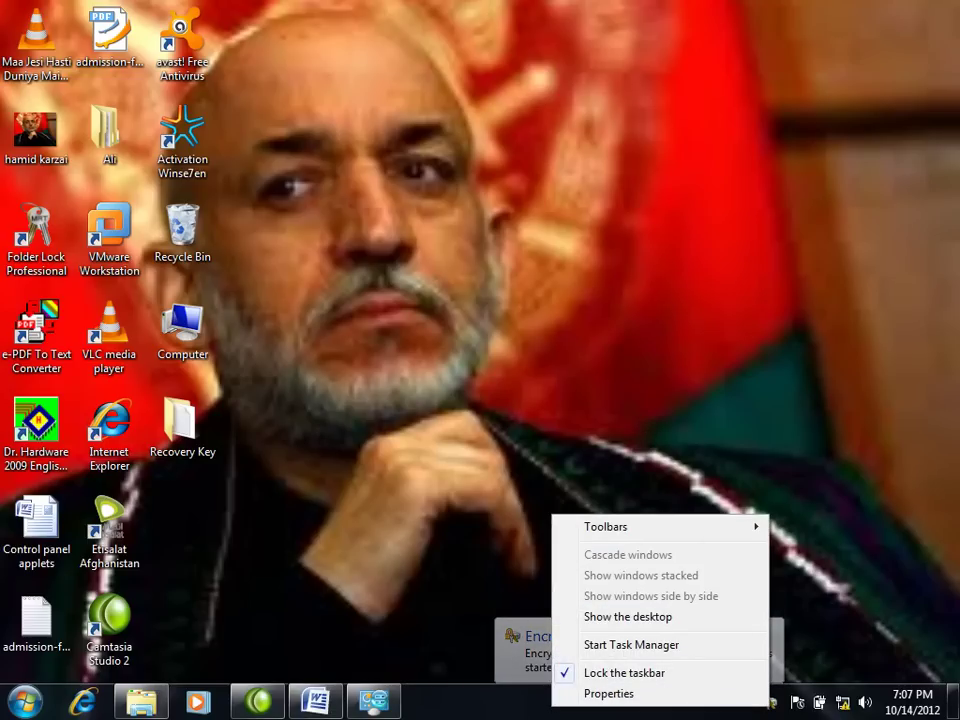
pyautogui.click(374, 701)
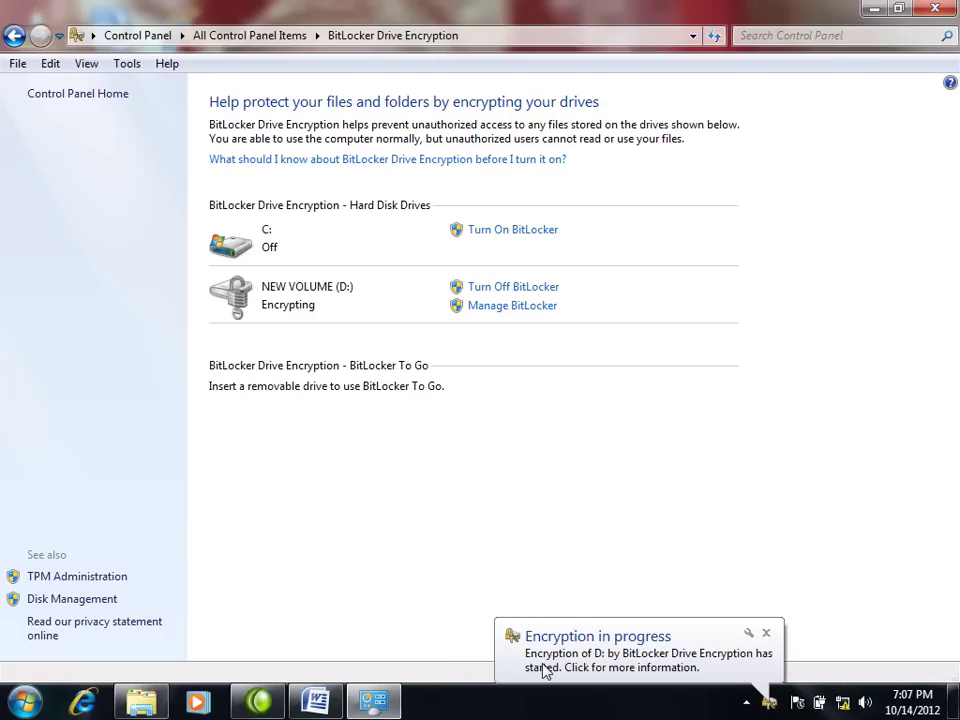
# Step: Turn off BitLocker on NEW VOLUME (D:) with Decrypt Drive, then close the window
pyautogui.click(522, 290)
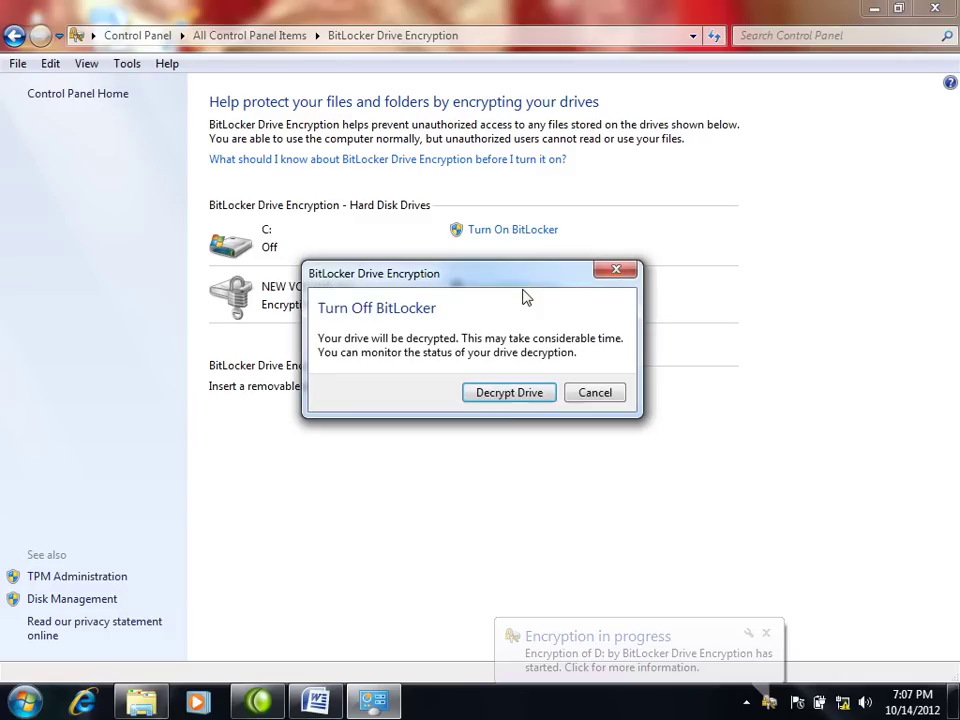
pyautogui.click(508, 398)
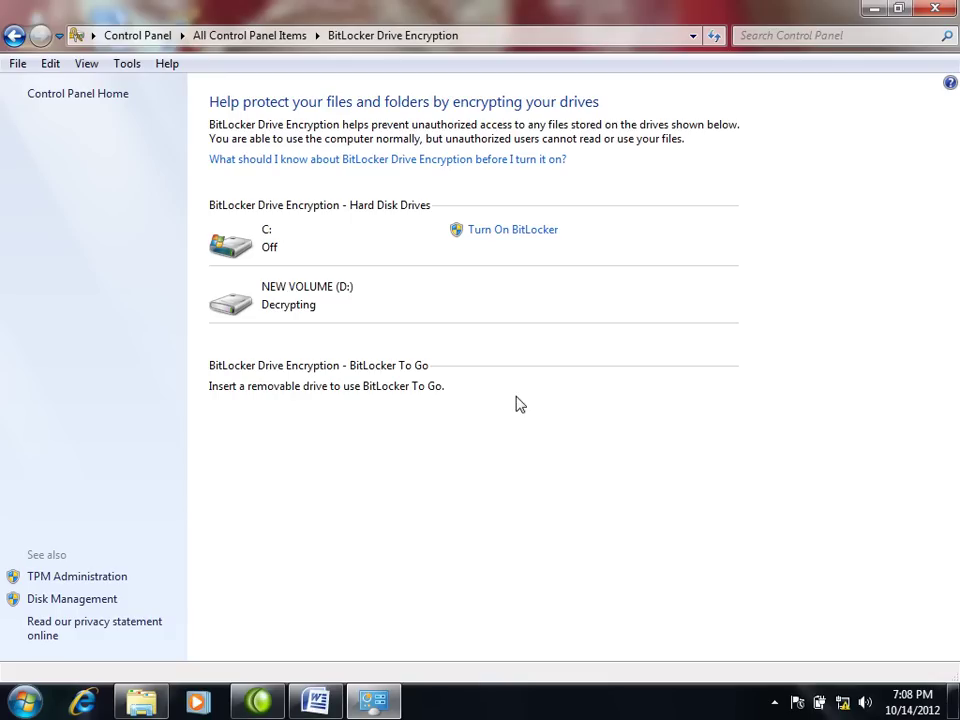
pyautogui.click(935, 8)
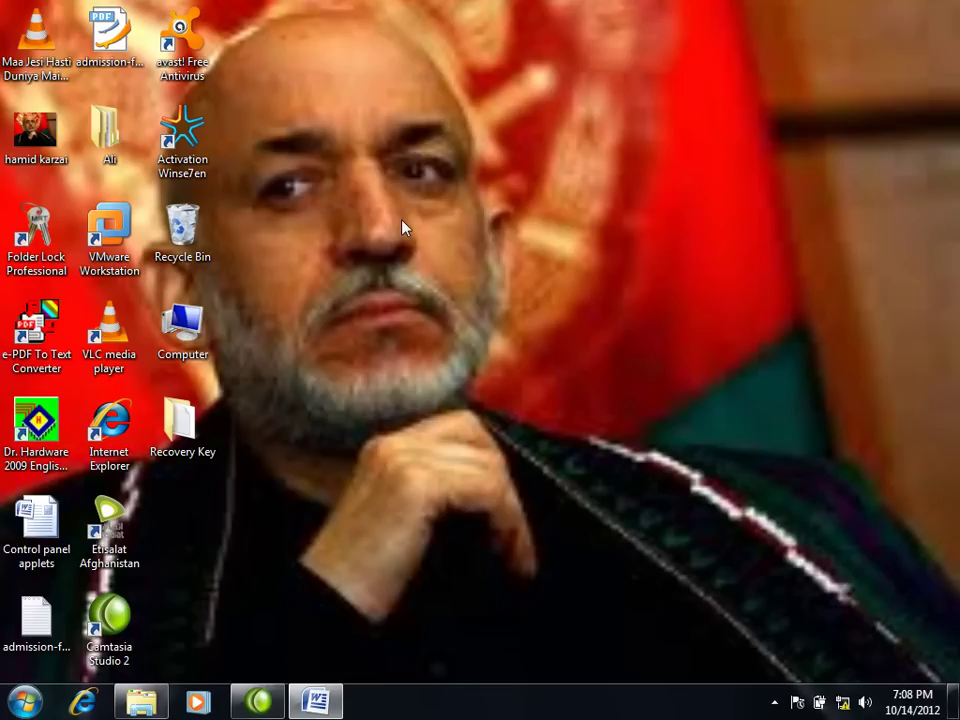
# Step: Open Computer maximized and refresh it several times until the drive list updates
pyautogui.doubleClick(204, 318)
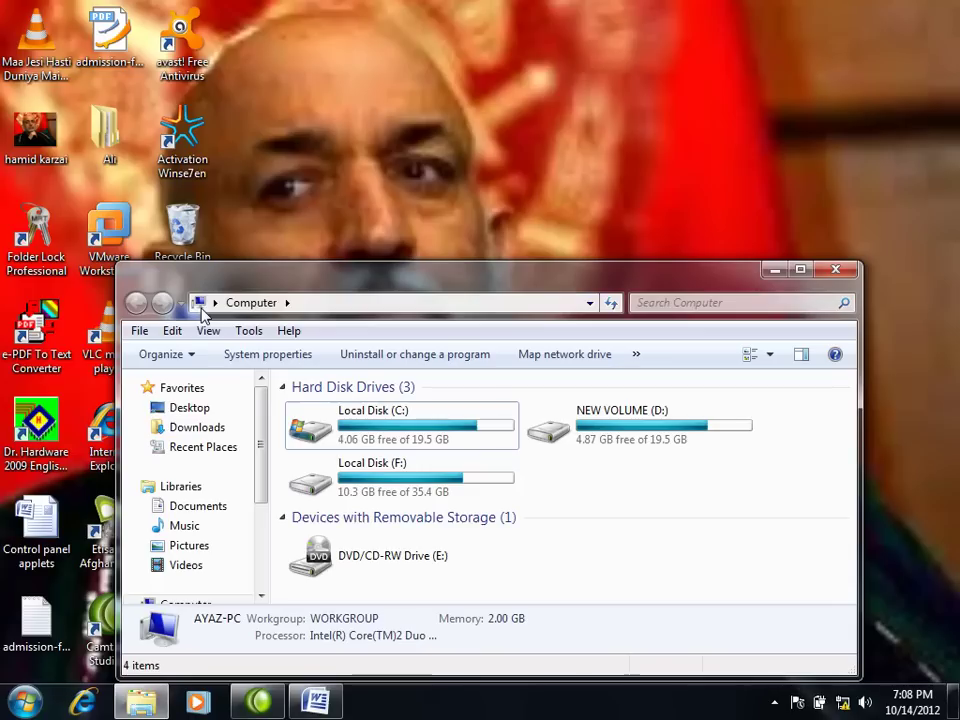
pyautogui.doubleClick(607, 277)
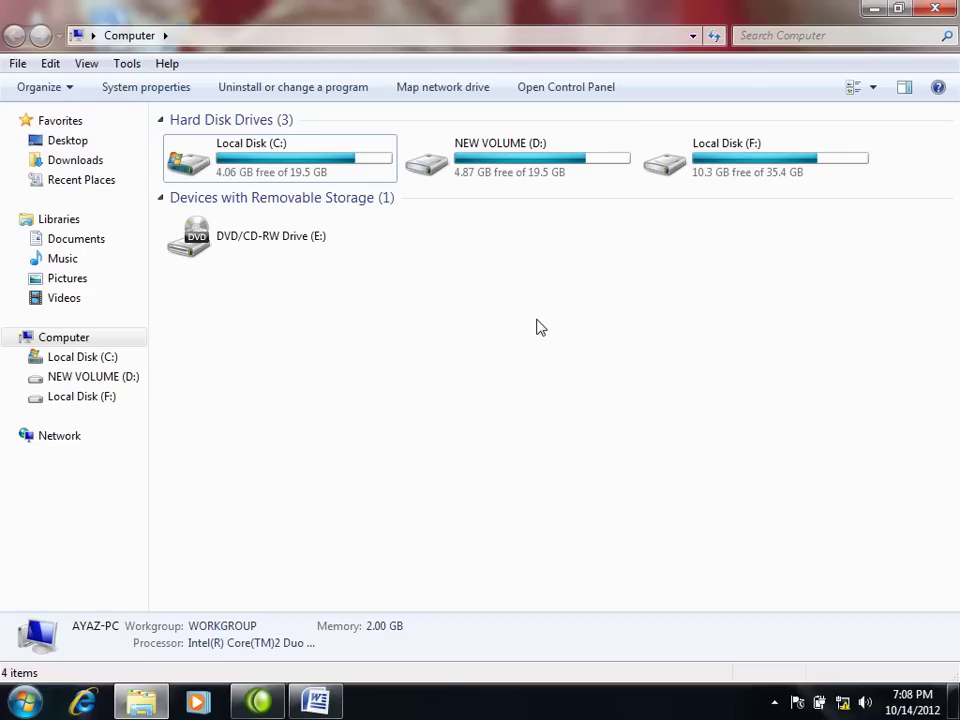
pyautogui.rightClick(480, 315)
pyautogui.click(555, 384)
pyautogui.rightClick(518, 366)
pyautogui.click(577, 440)
pyautogui.press('F5')
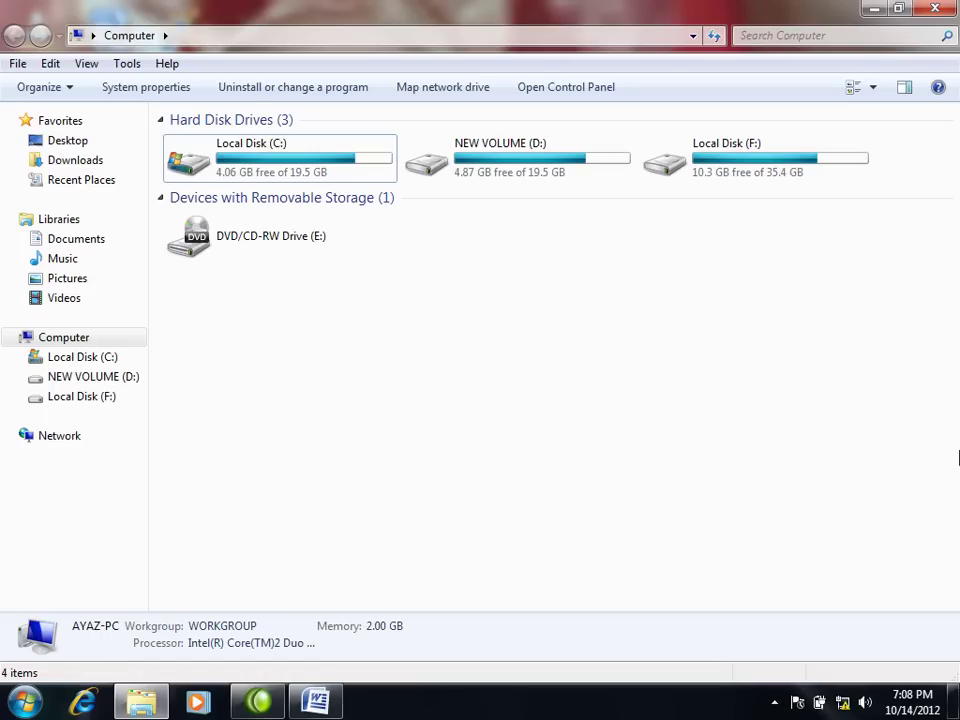
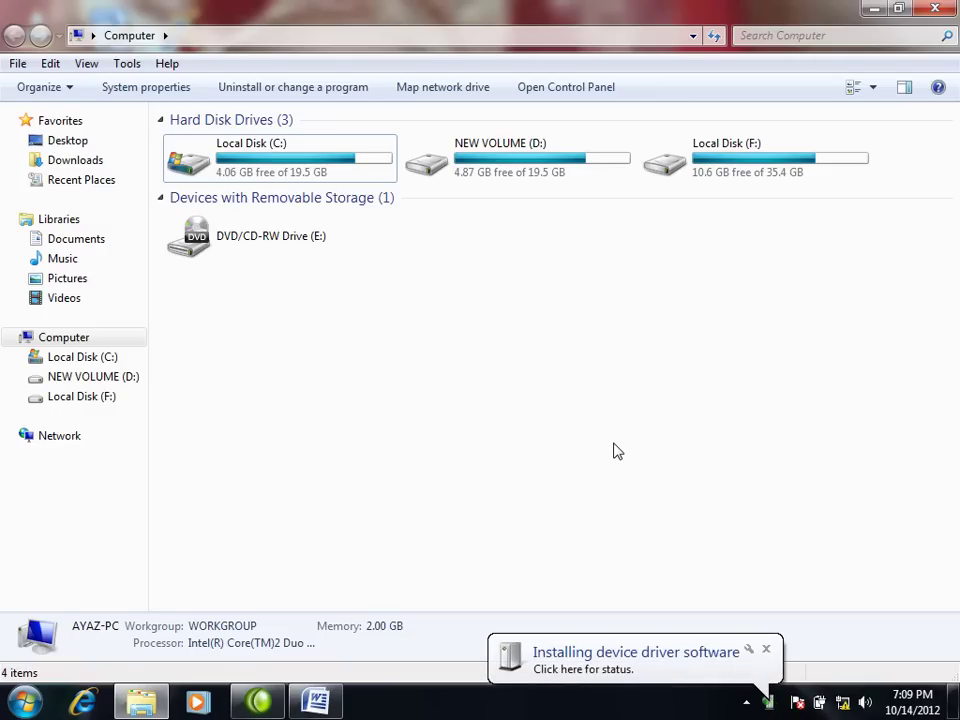
# Step: Refresh the Computer view repeatedly, waiting for drive G: to appear
pyautogui.rightClick(588, 310)
pyautogui.click(639, 384)
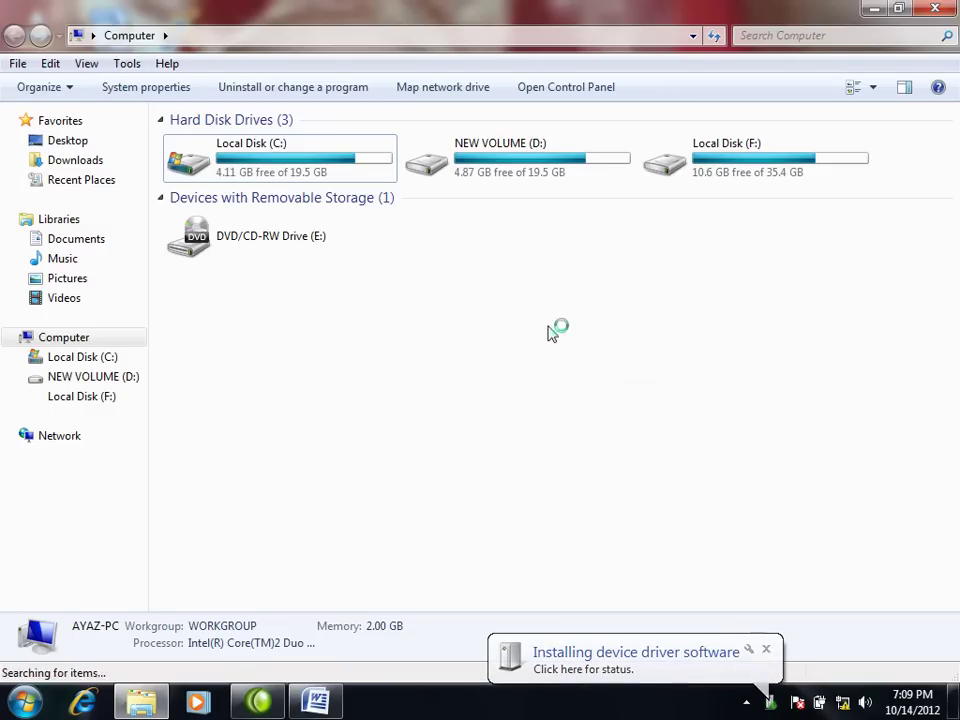
pyautogui.rightClick(595, 403)
pyautogui.click(597, 401)
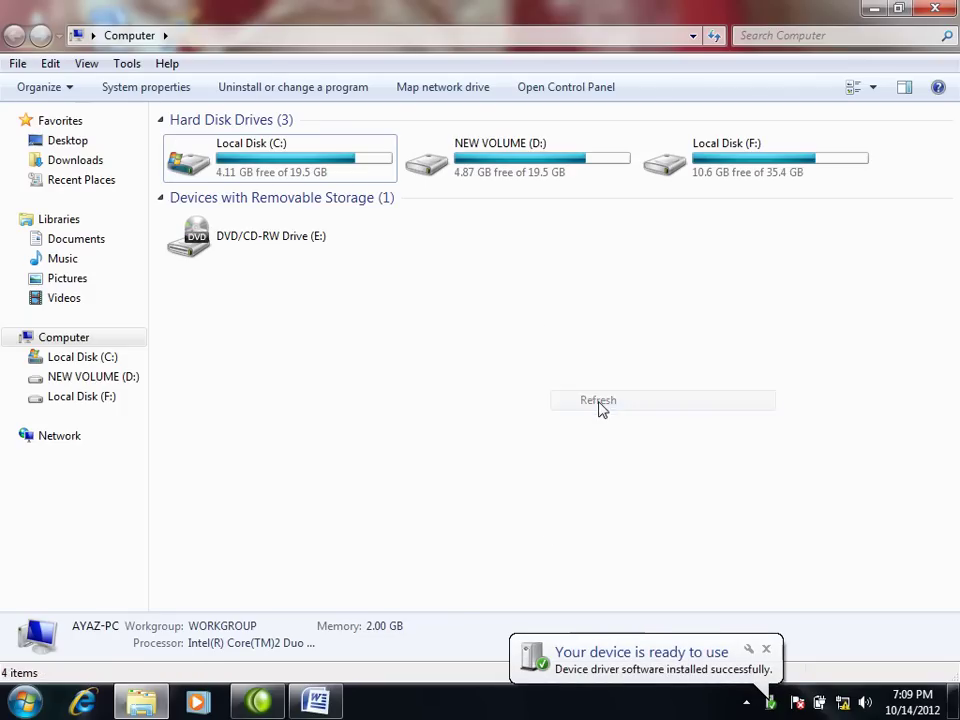
pyautogui.rightClick(589, 388)
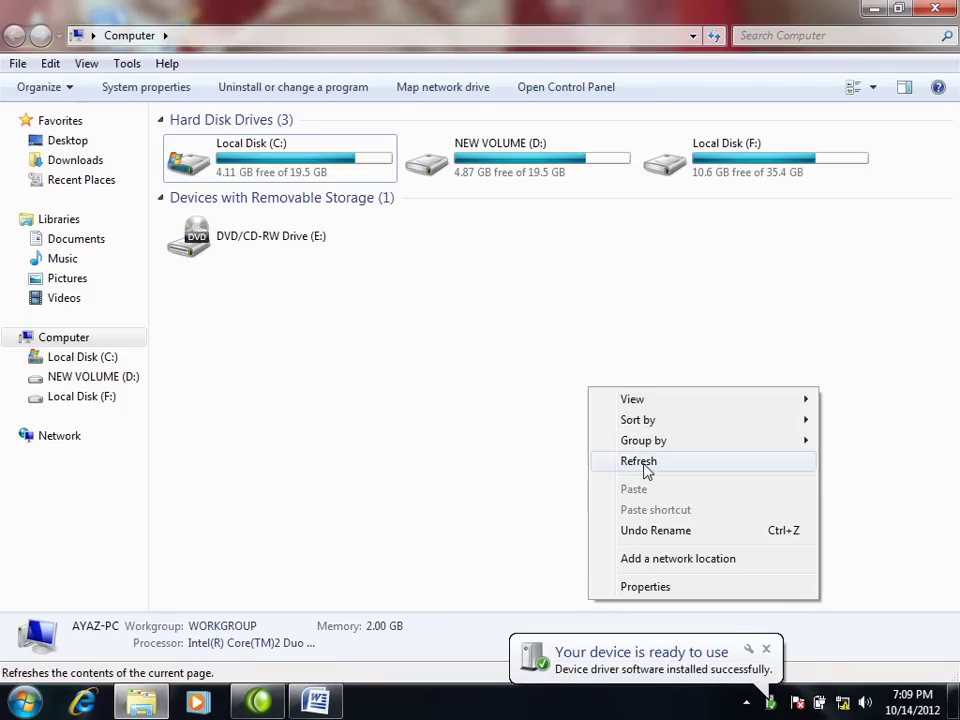
pyautogui.click(644, 463)
pyautogui.rightClick(614, 442)
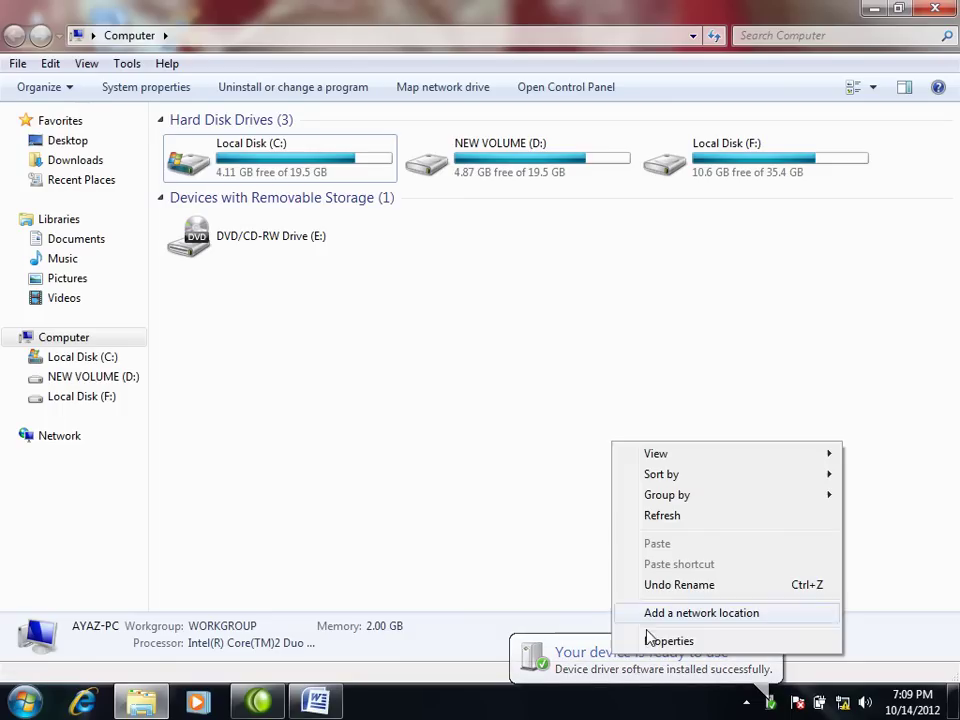
pyautogui.click(673, 516)
pyautogui.rightClick(638, 498)
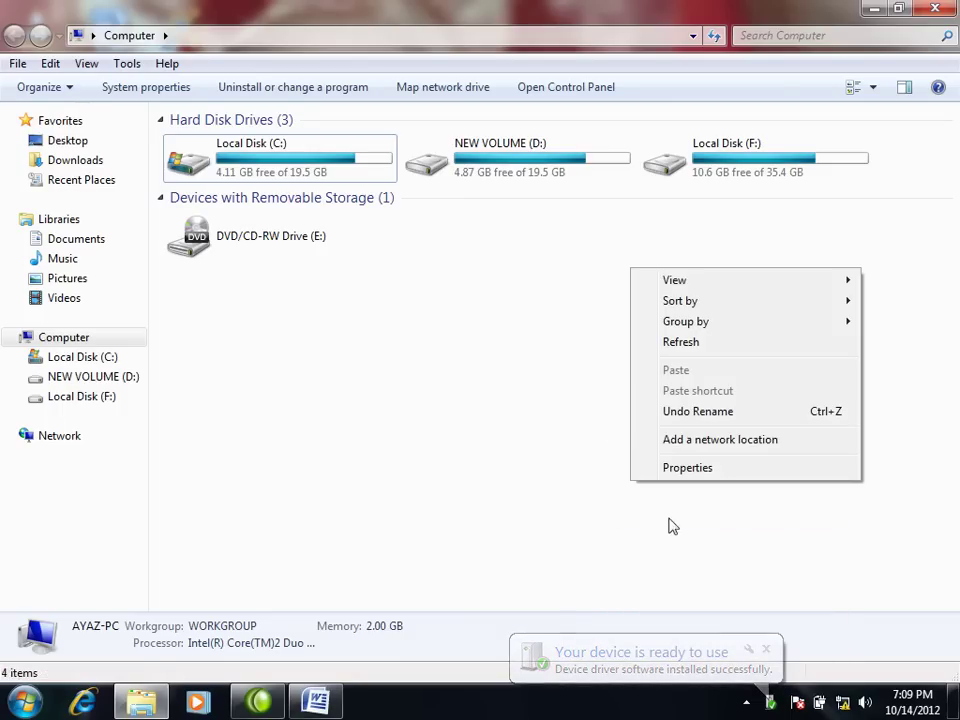
pyautogui.click(699, 343)
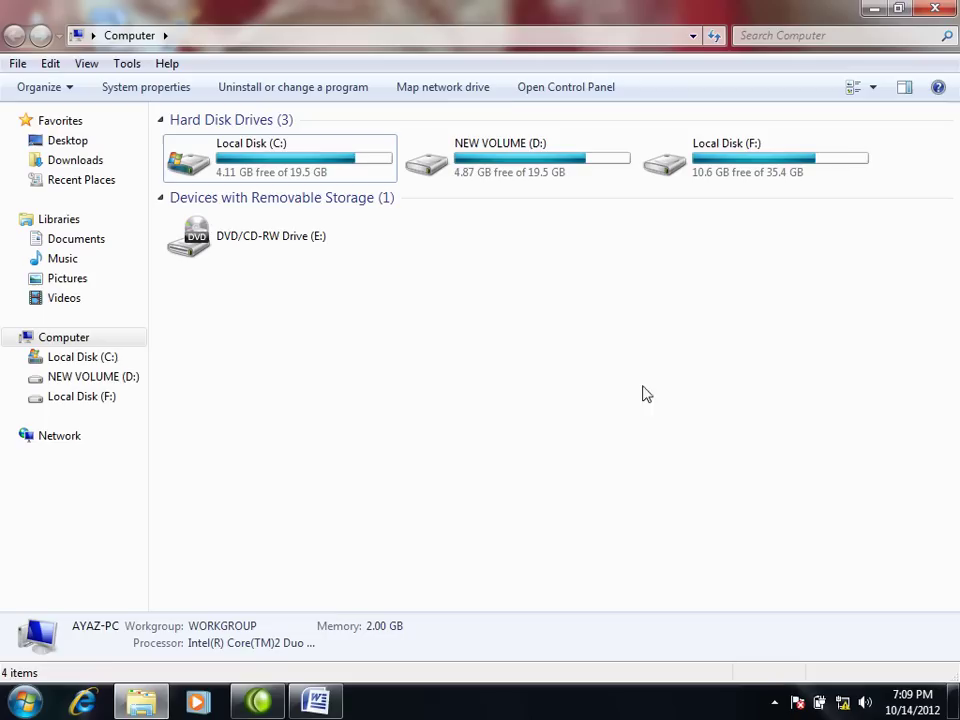
pyautogui.rightClick(592, 305)
pyautogui.click(643, 379)
pyautogui.rightClick(602, 376)
pyautogui.click(666, 450)
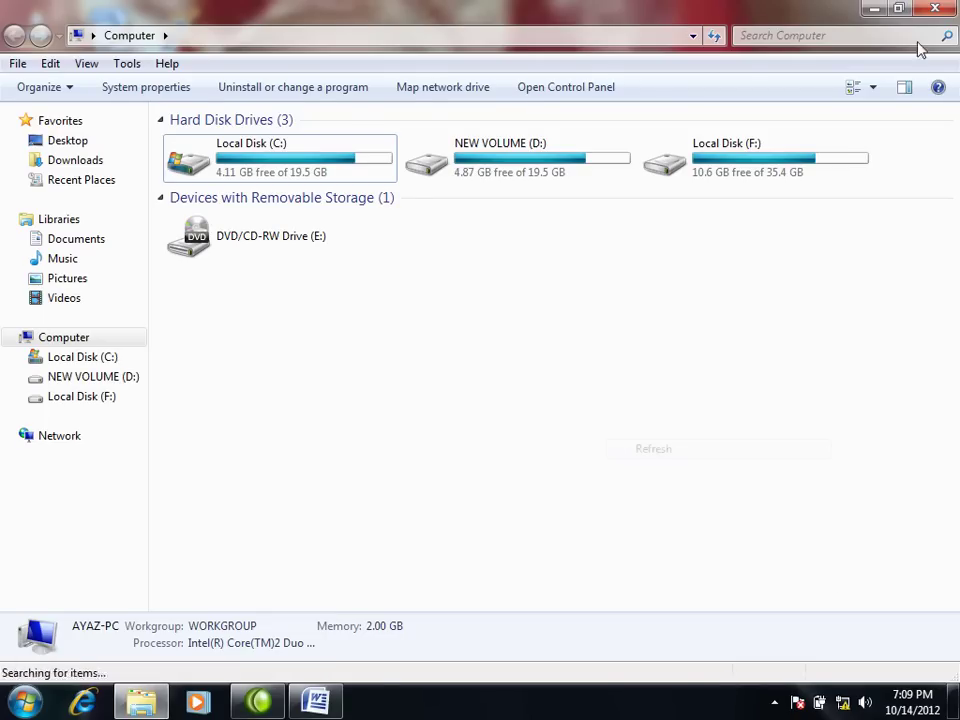
# Step: Reopen Computer and refresh it, decline the scan-and-fix offer, and select HP v210w (G:)
pyautogui.click(937, 10)
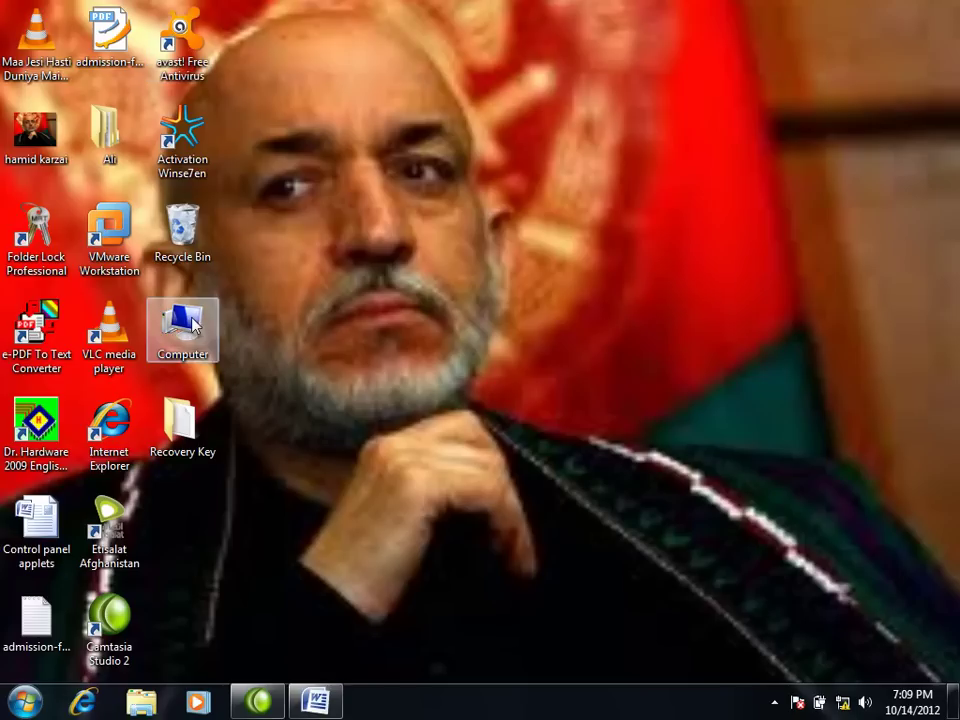
pyautogui.doubleClick(190, 322)
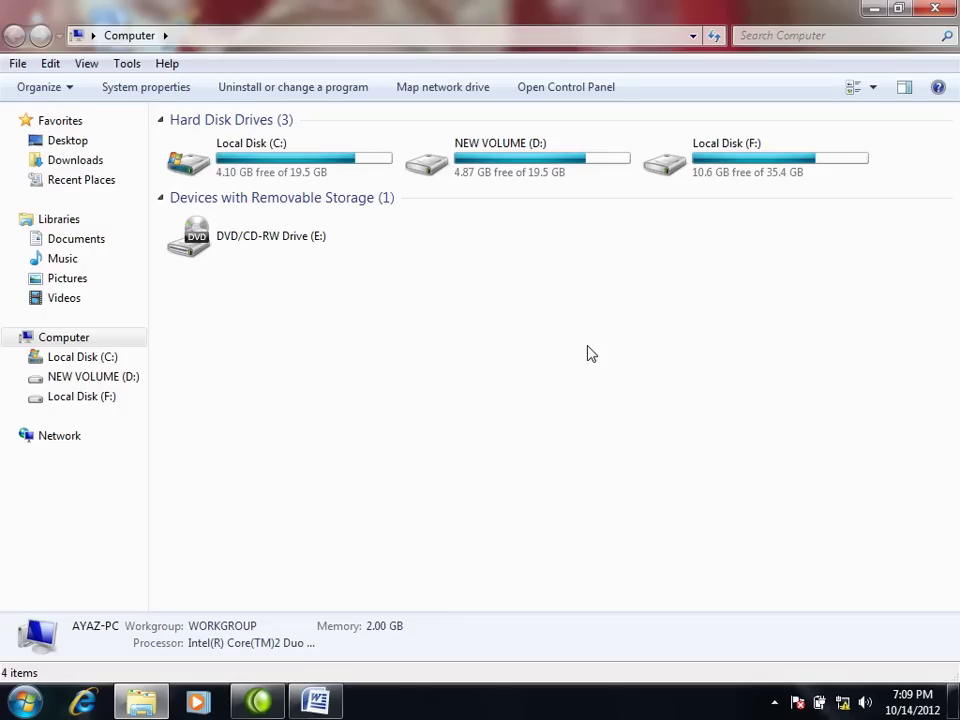
pyautogui.rightClick(589, 346)
pyautogui.click(648, 422)
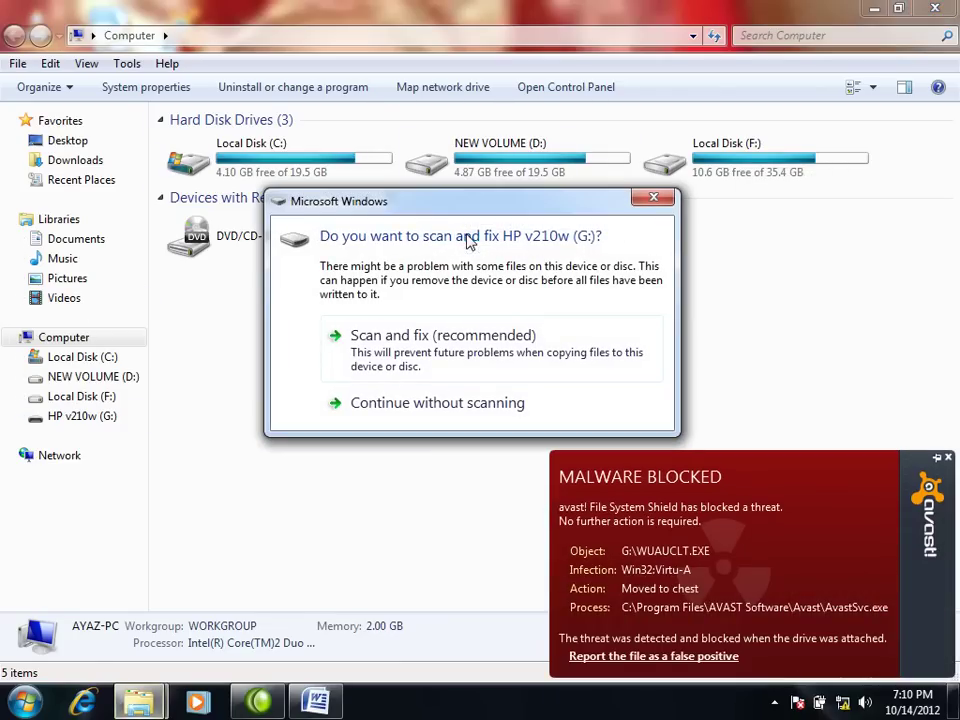
pyautogui.click(656, 198)
pyautogui.click(470, 246)
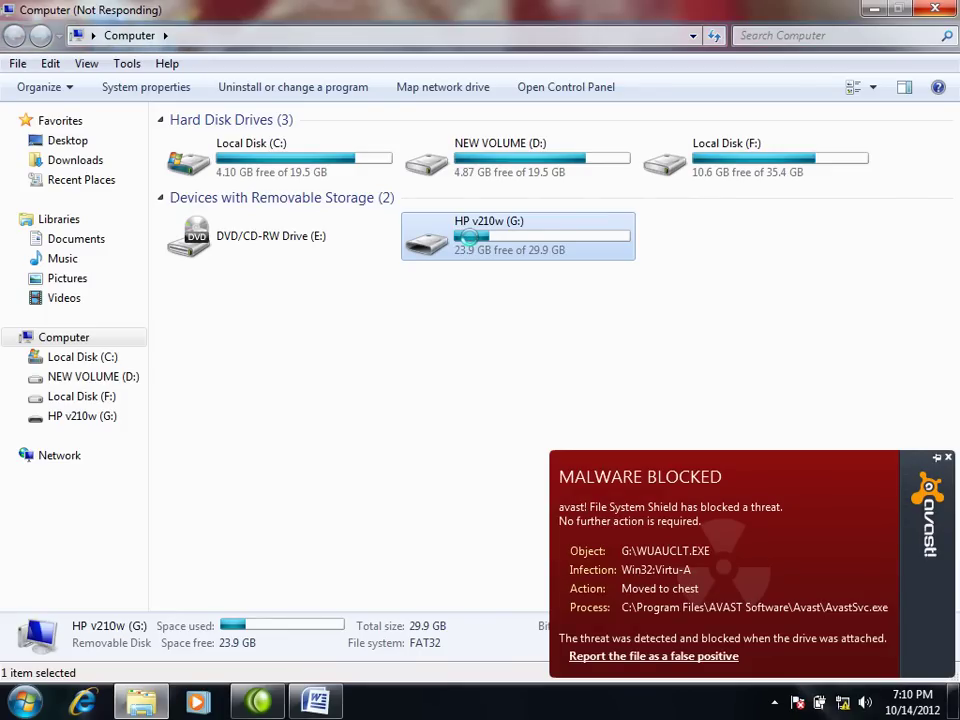
# Step: Scan G:\ with avast! and delete all detected Win32:Virtu-A threats
pyautogui.rightClick(471, 240)
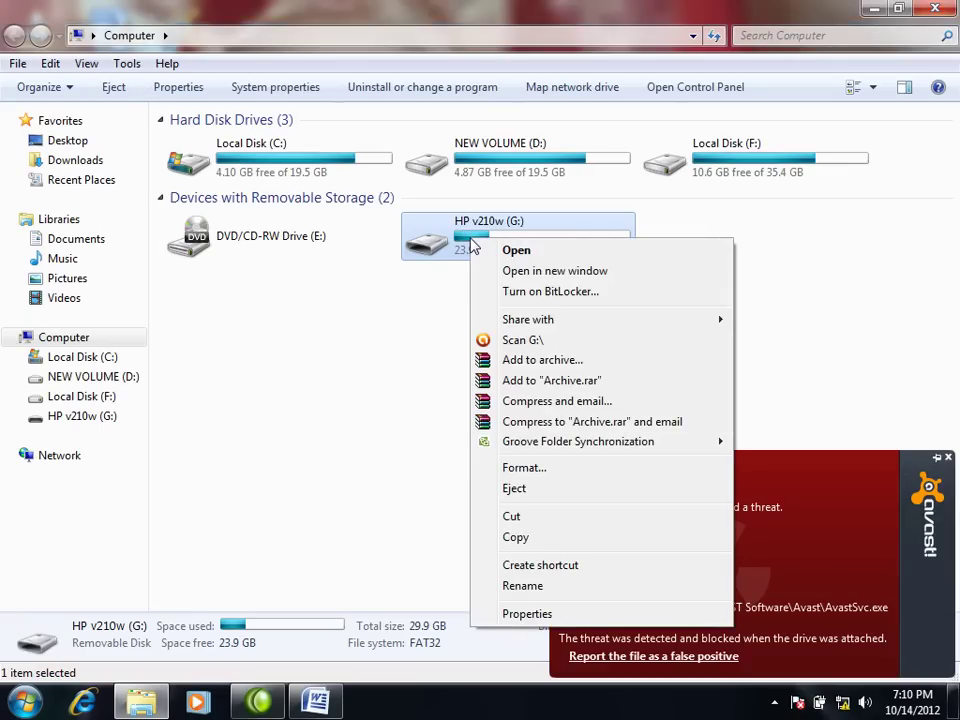
pyautogui.click(521, 339)
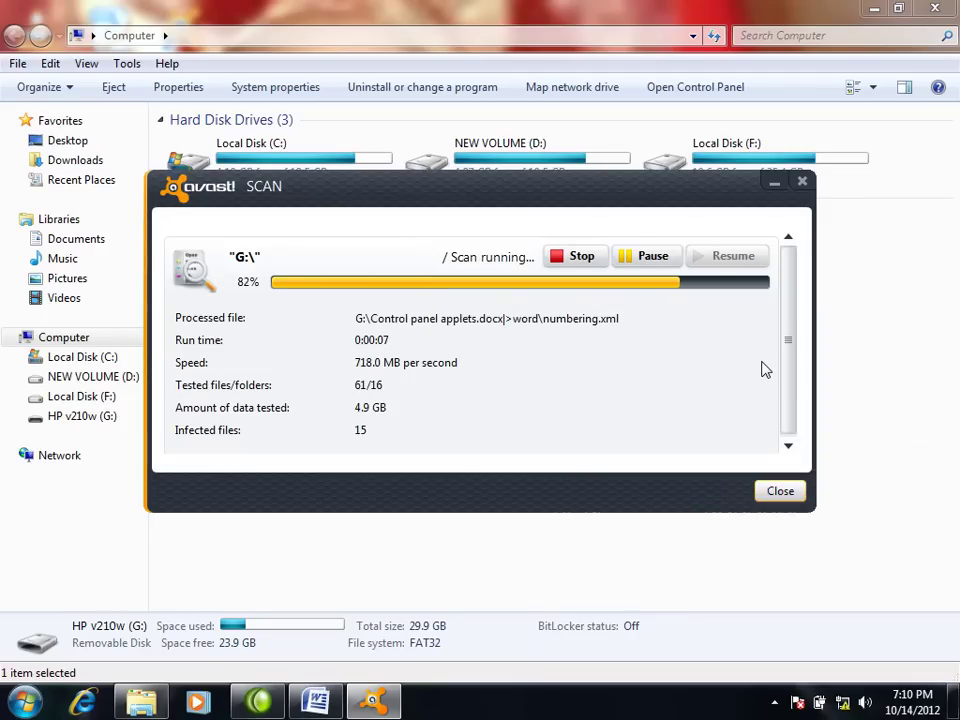
pyautogui.click(711, 271)
pyautogui.click(770, 566)
pyautogui.click(754, 609)
pyautogui.click(484, 612)
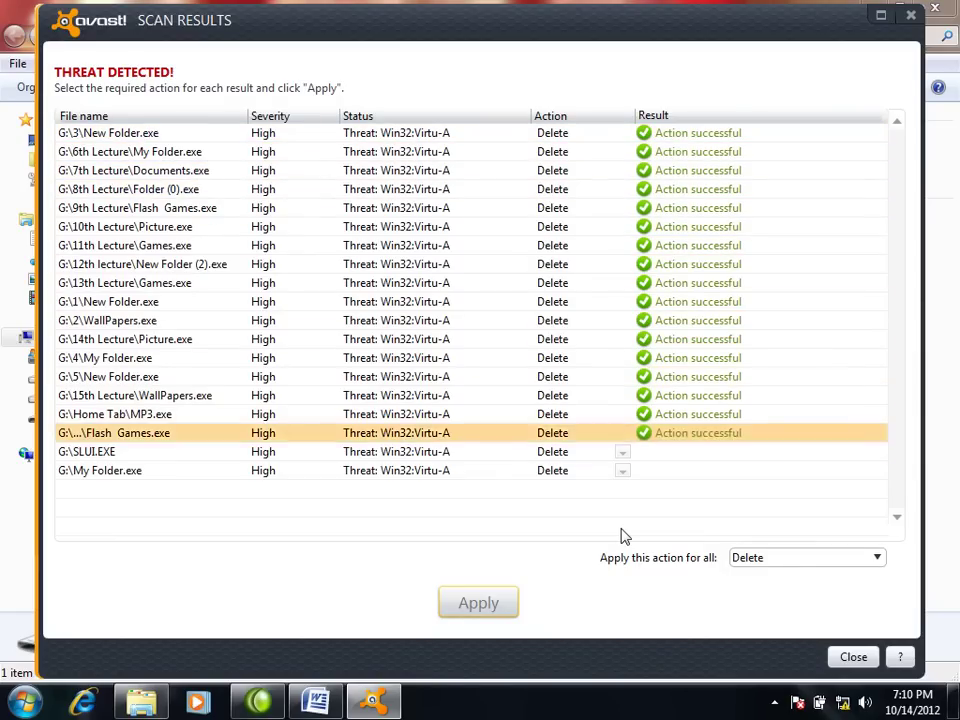
pyautogui.click(849, 659)
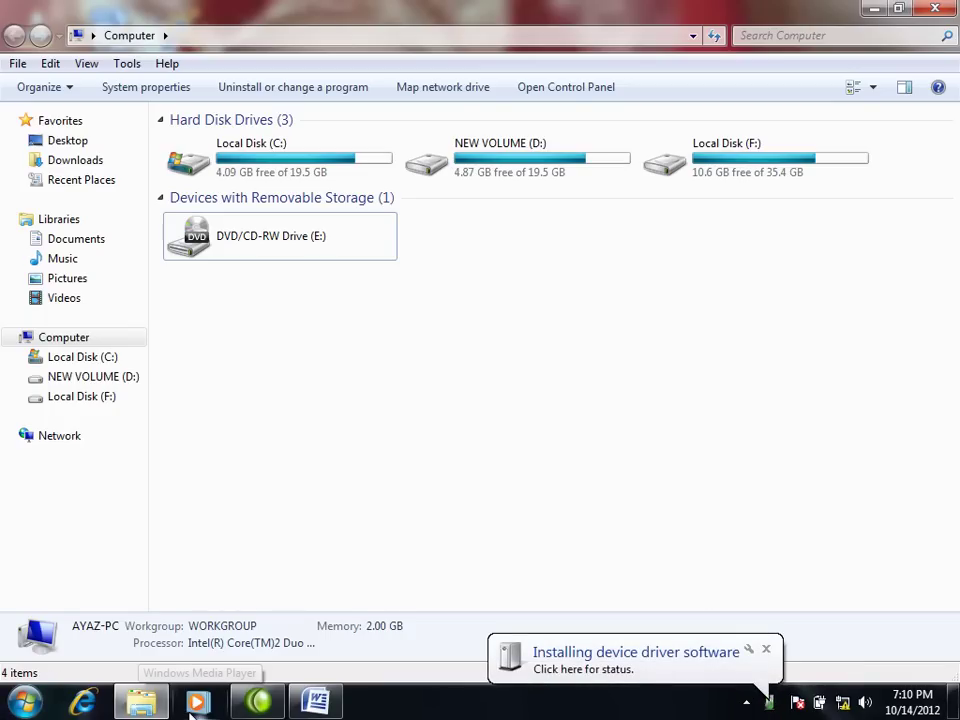
# Step: Refresh Computer several times until Removable Disk (G:) reappears, then select it
pyautogui.moveTo(259, 702)
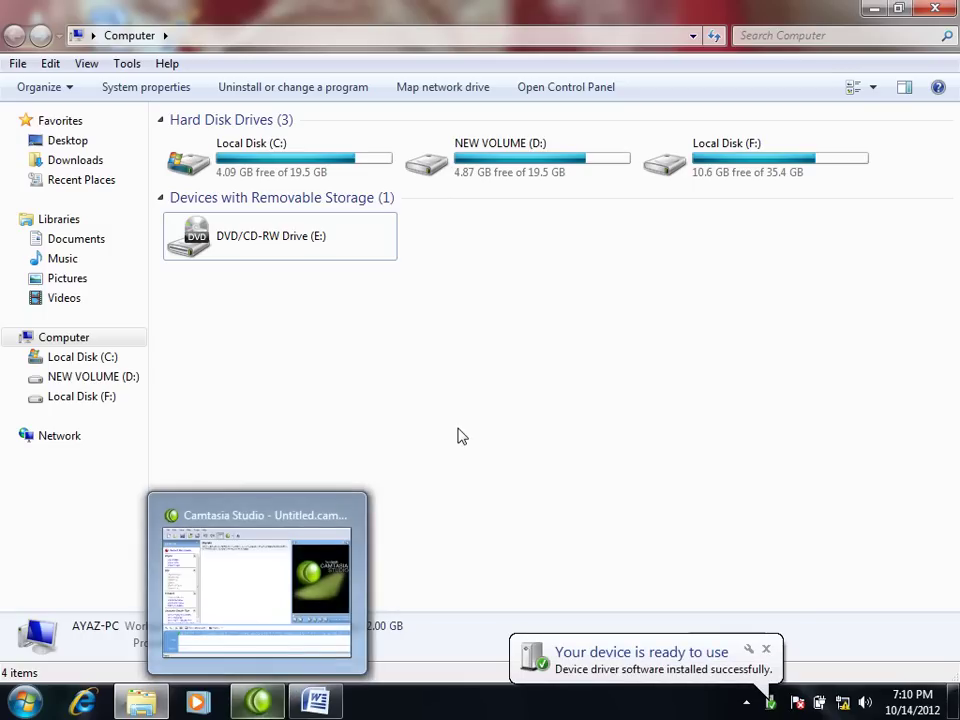
pyautogui.rightClick(459, 422)
pyautogui.click(512, 489)
pyautogui.rightClick(451, 433)
pyautogui.click(492, 497)
pyautogui.rightClick(352, 378)
pyautogui.click(410, 451)
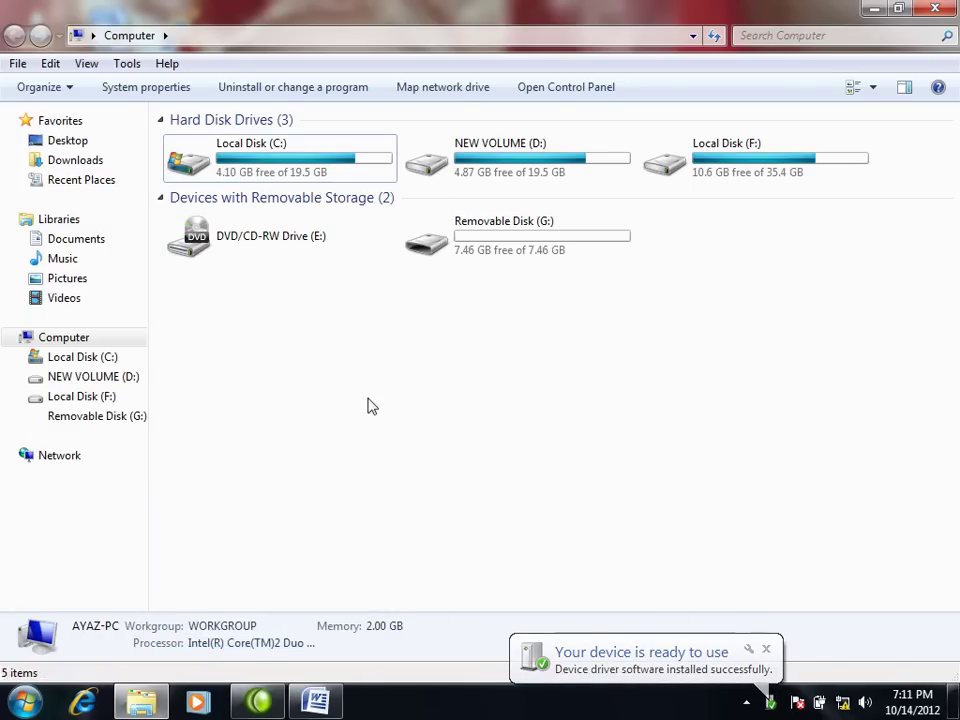
pyautogui.rightClick(369, 402)
pyautogui.click(433, 474)
pyautogui.rightClick(397, 390)
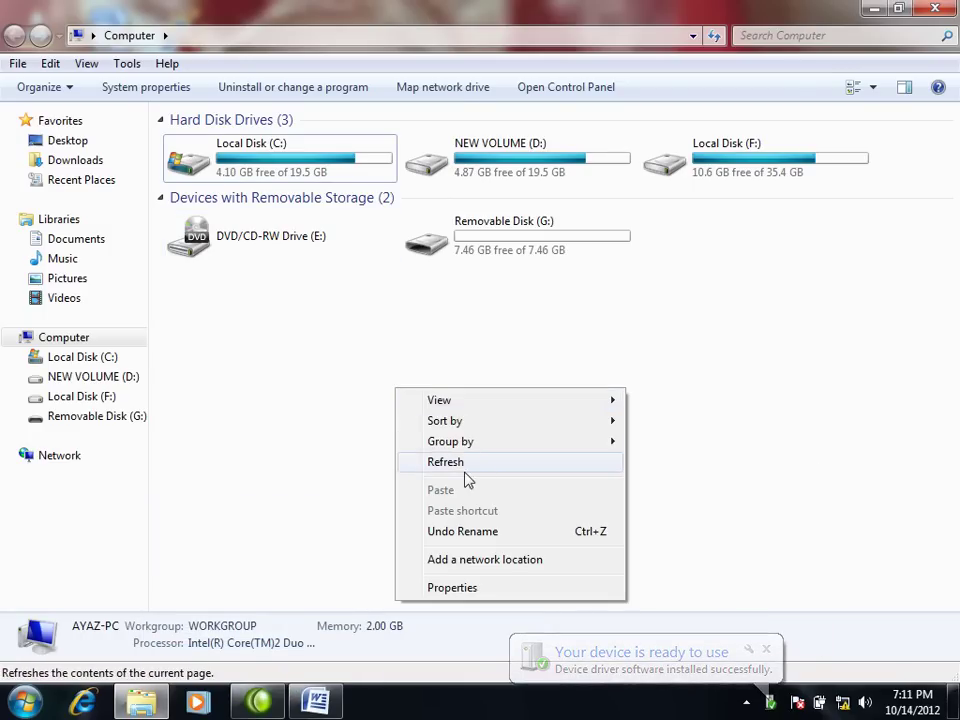
pyautogui.click(466, 463)
pyautogui.click(476, 251)
# Step: Open the empty Removable Disk (G:) drive in Explorer
pyautogui.doubleClick(476, 251)
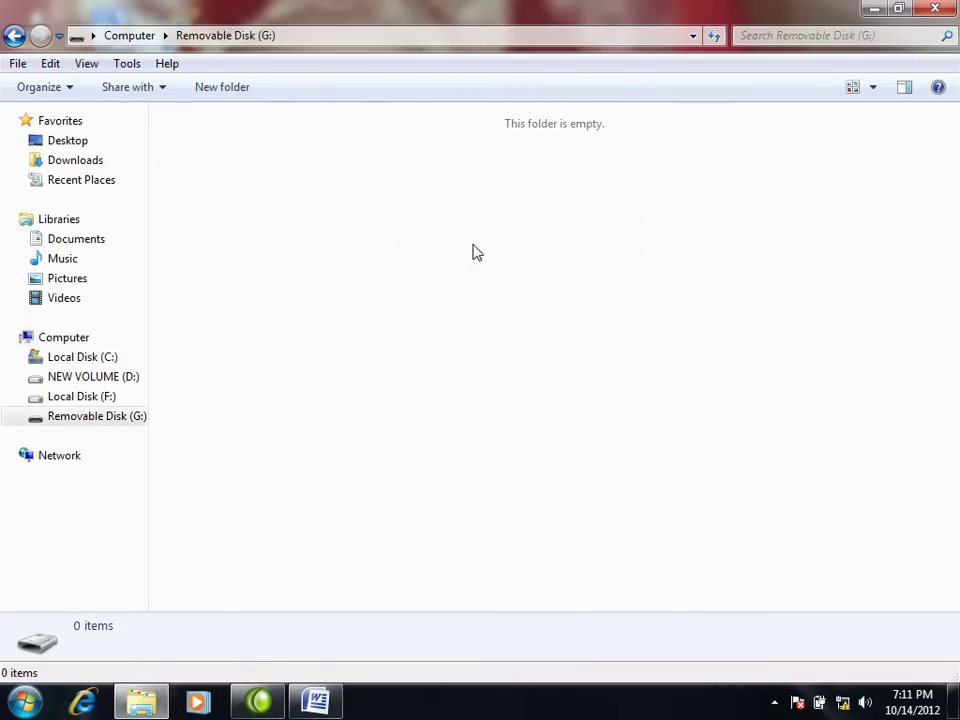
pyautogui.press('BackSpace')
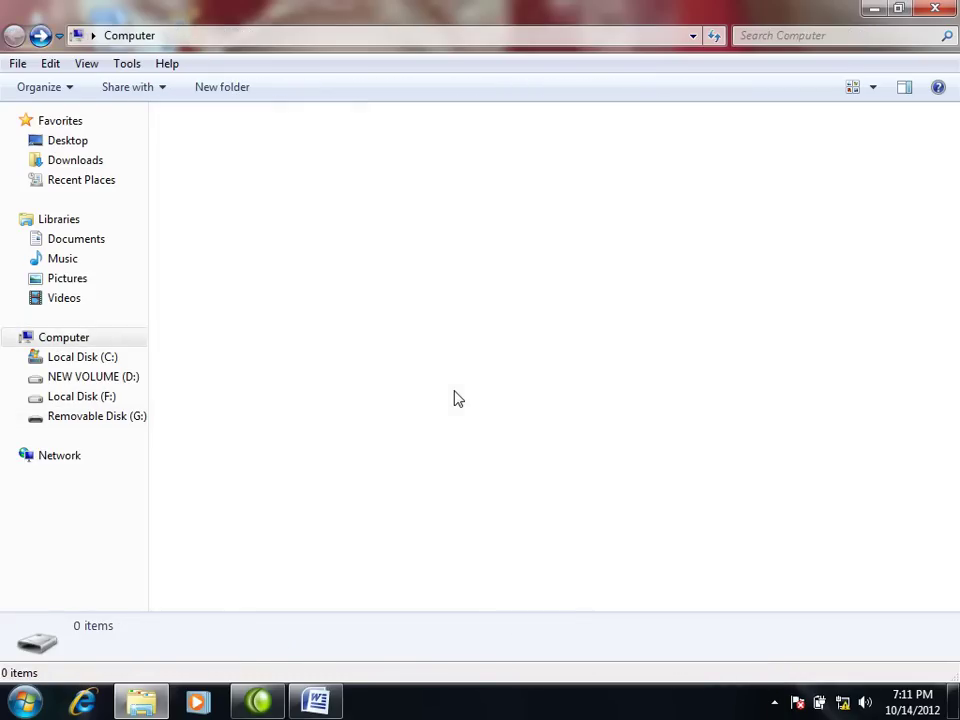
pyautogui.doubleClick(469, 246)
pyautogui.rightClick(337, 311)
pyautogui.click(231, 90)
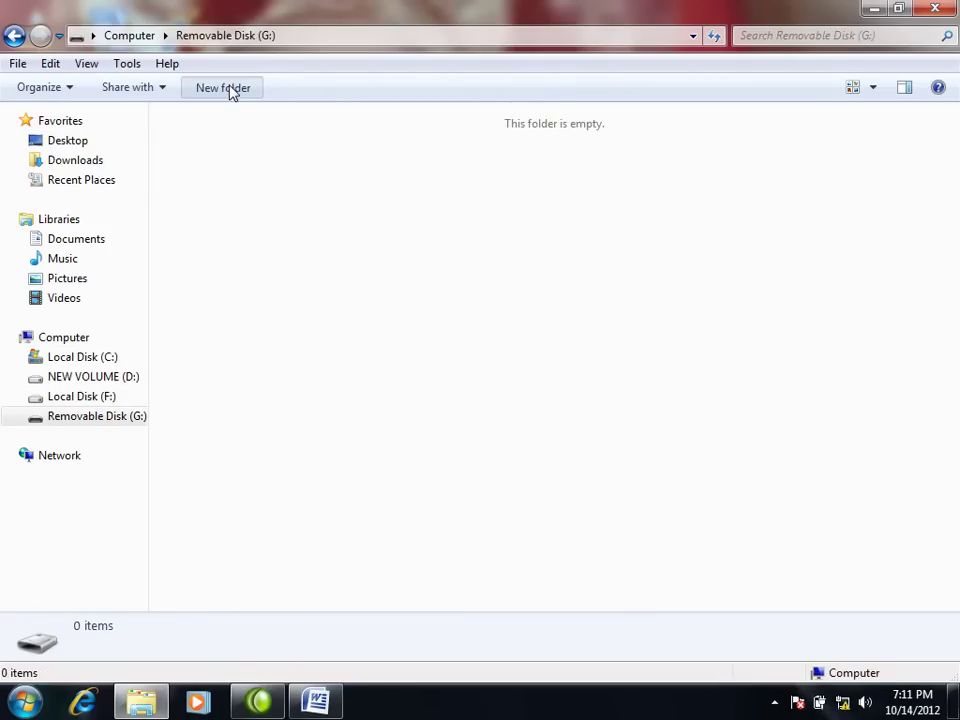
# Step: Create New folder, New folder (2) and New folder (3) on G:
pyautogui.click(226, 91)
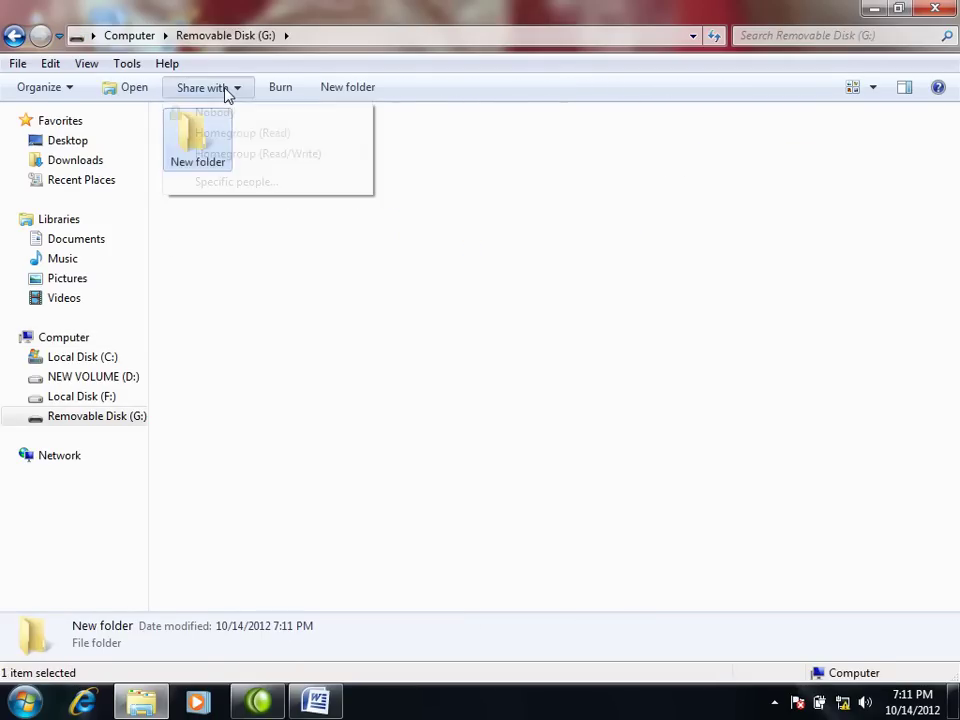
pyautogui.click(332, 87)
pyautogui.click(345, 88)
pyautogui.click(378, 273)
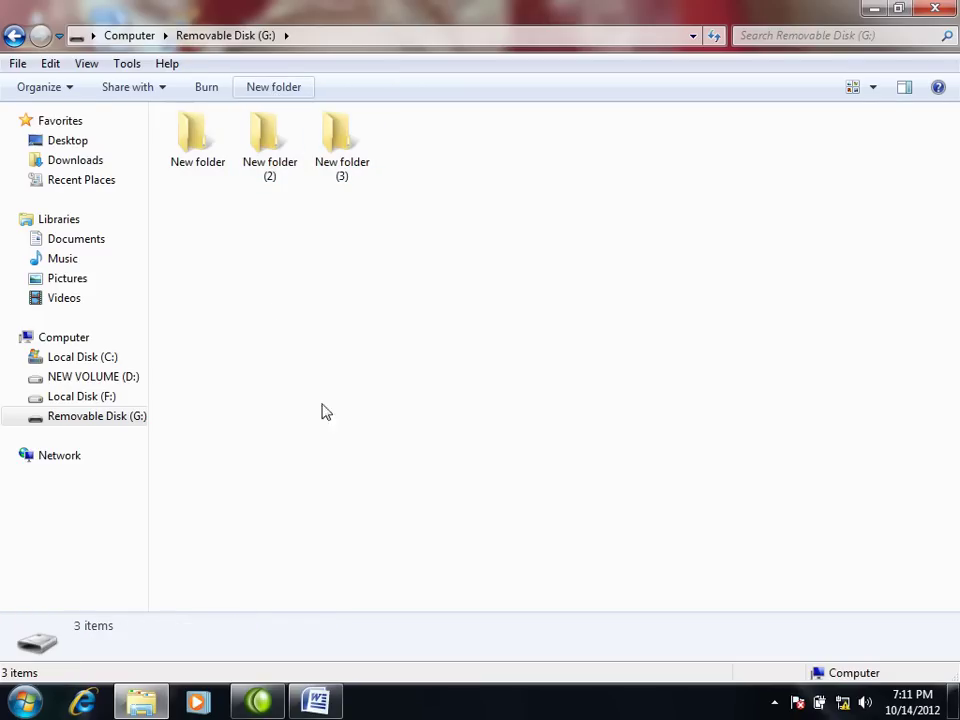
# Step: Add a new Microsoft Office Word Document inside New folder
pyautogui.click(201, 164)
pyautogui.doubleClick(201, 164)
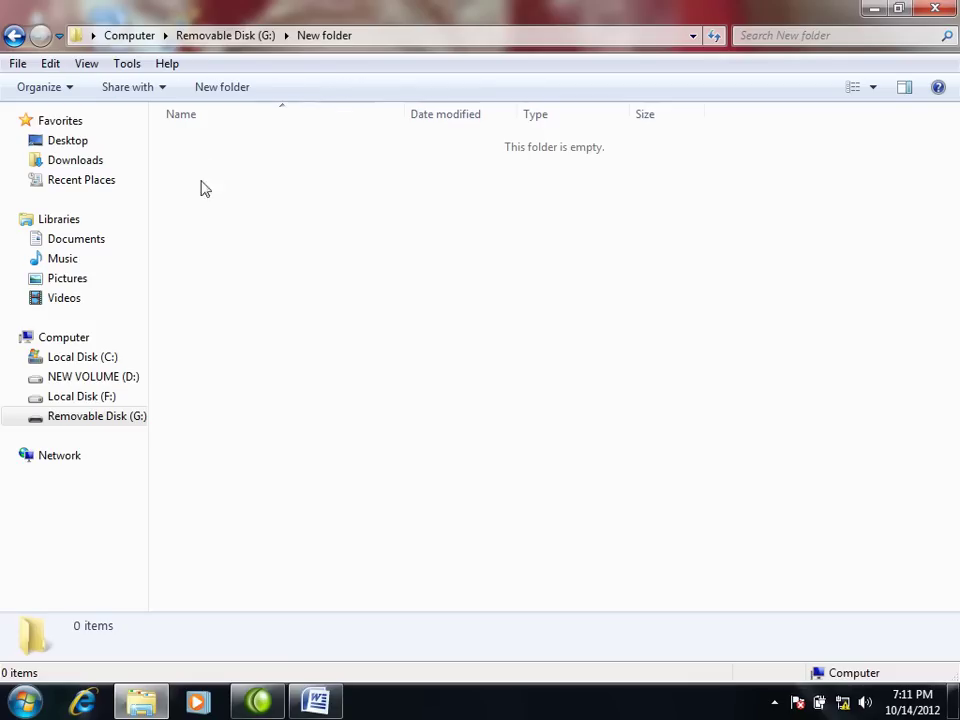
pyautogui.click(318, 701)
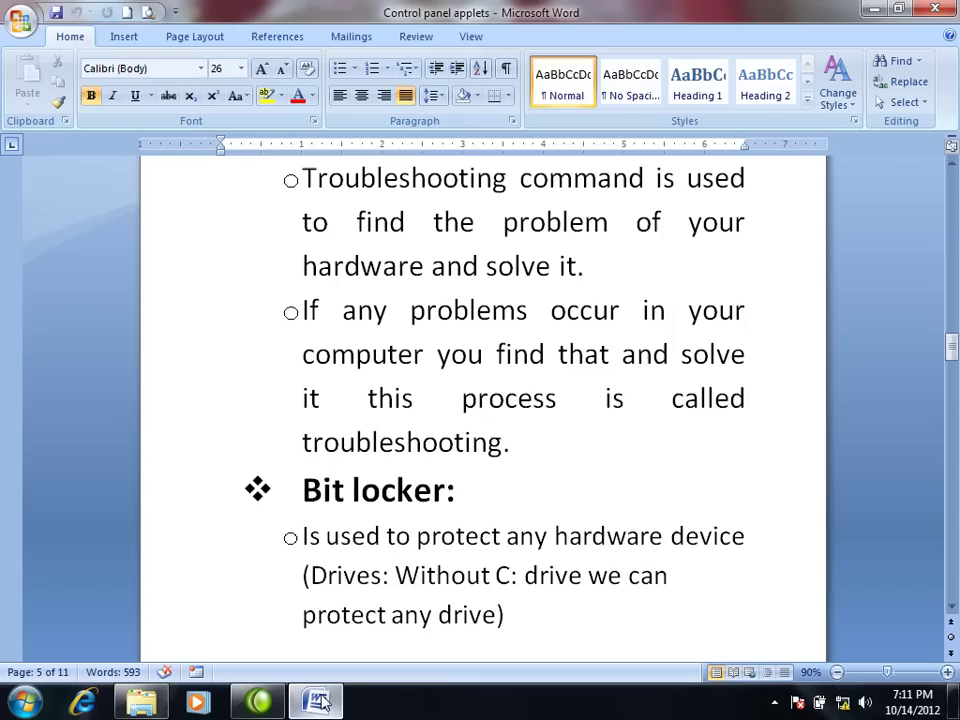
pyautogui.click(318, 701)
pyautogui.rightClick(305, 298)
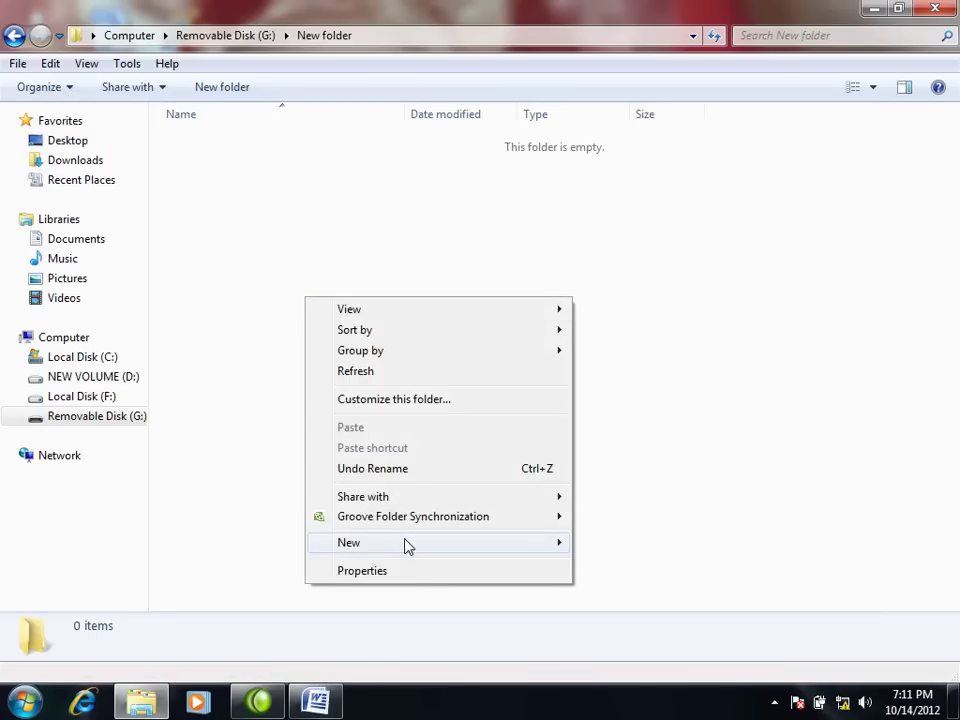
pyautogui.moveTo(426, 551)
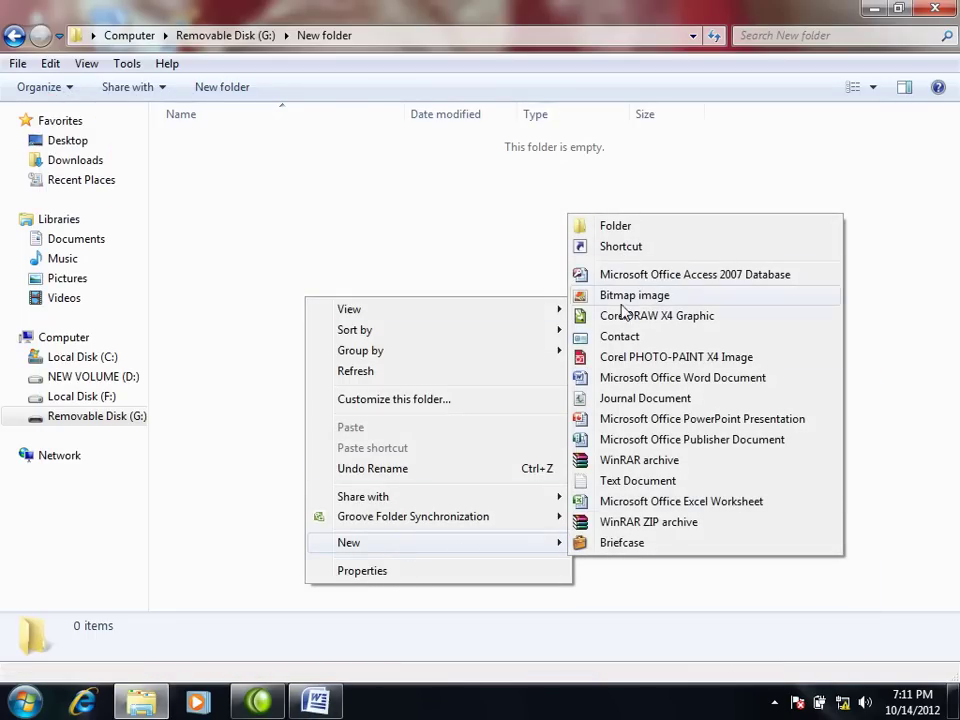
pyautogui.click(617, 378)
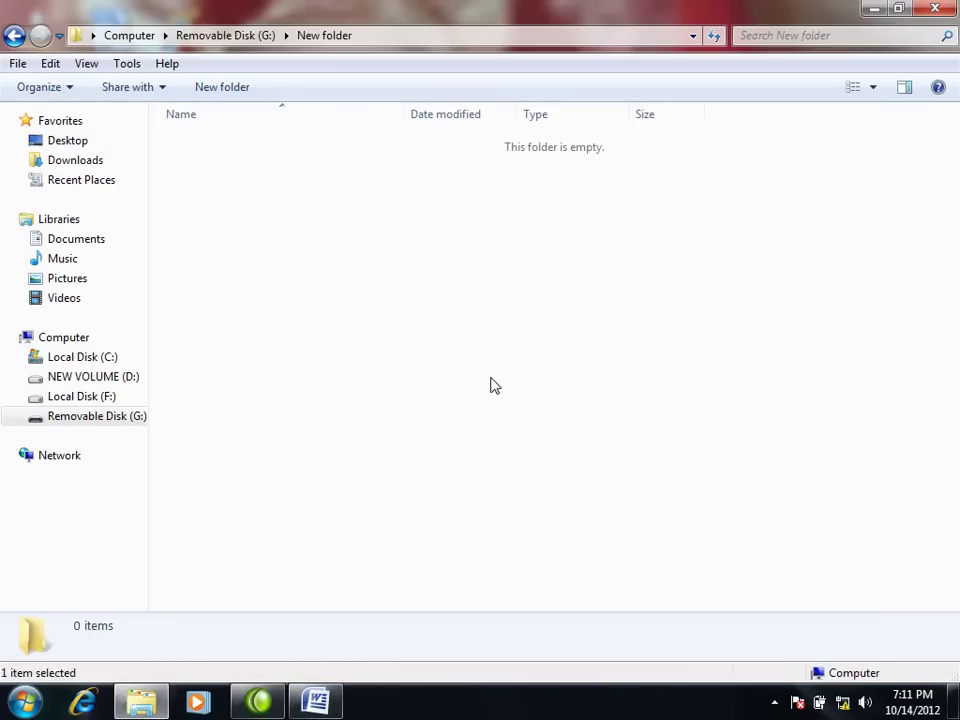
pyautogui.click(489, 388)
# Step: Go back to Removable Disk (G:), close Explorer and refresh the desktop
pyautogui.click(14, 36)
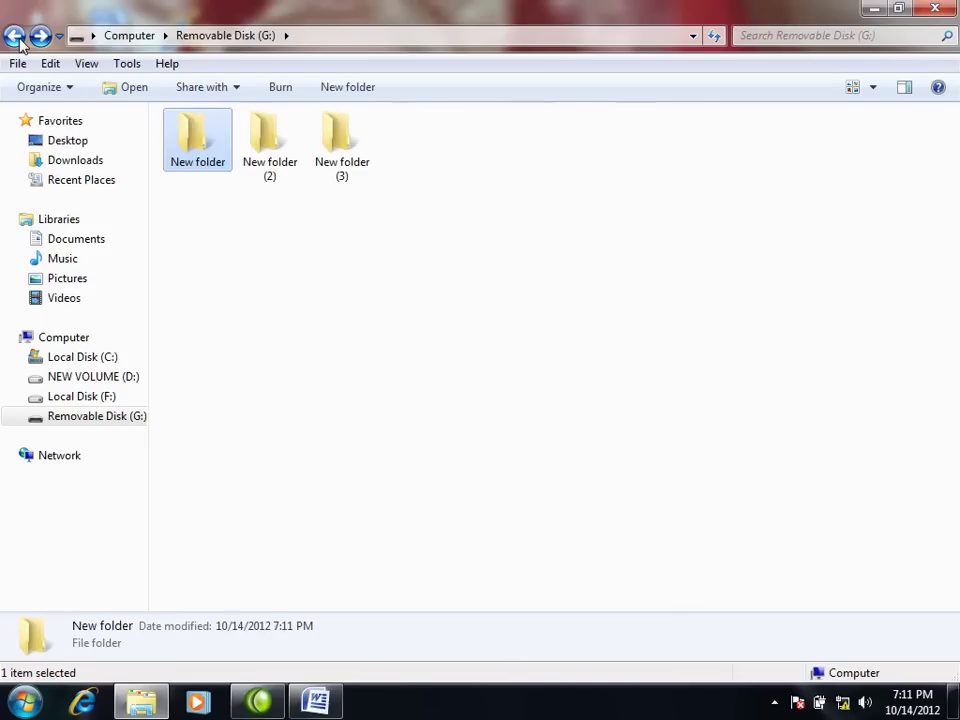
pyautogui.click(14, 36)
pyautogui.click(41, 36)
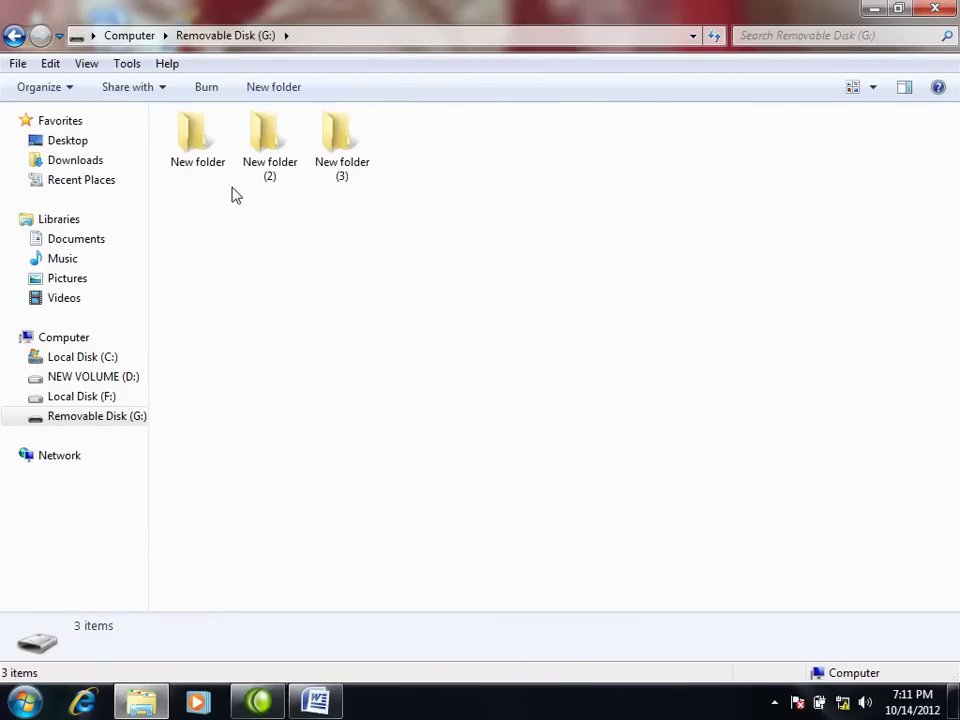
pyautogui.click(935, 8)
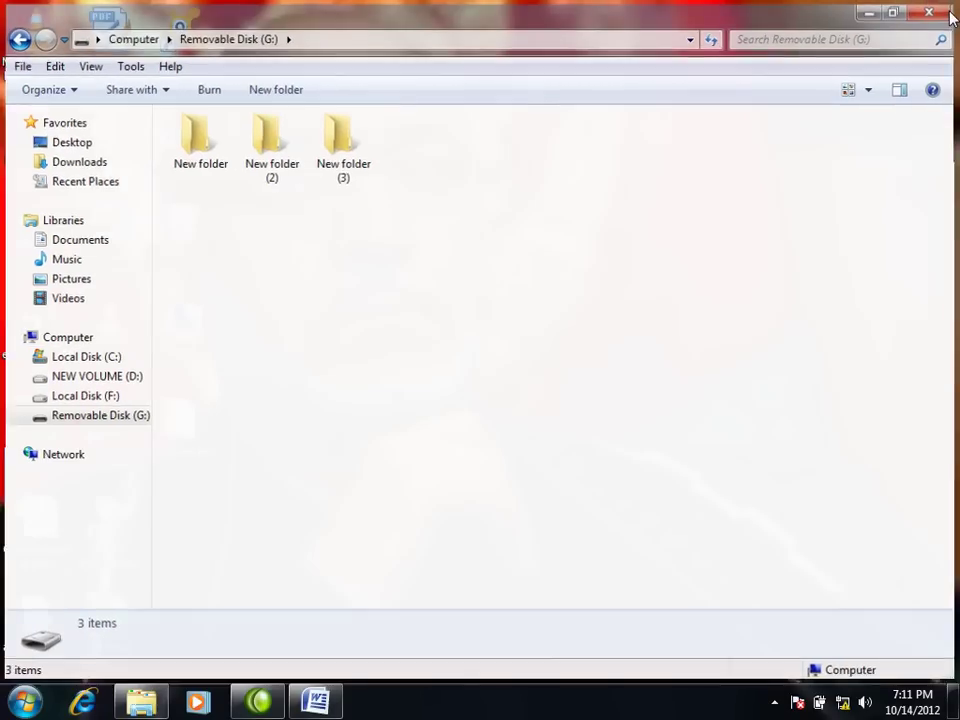
pyautogui.rightClick(632, 186)
pyautogui.click(660, 231)
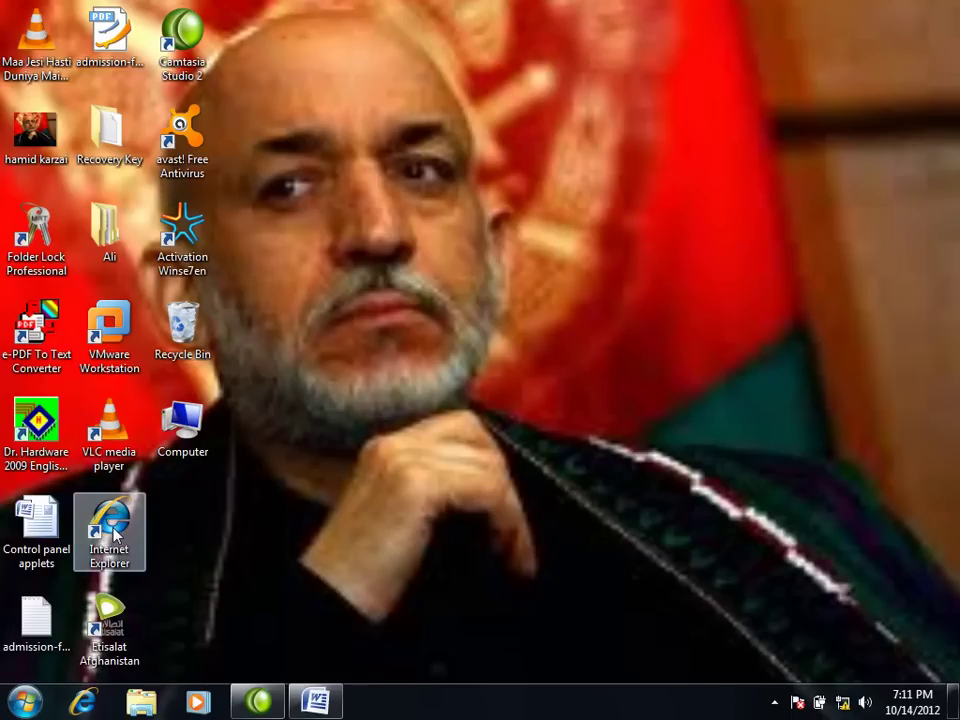
# Step: Open BitLocker Drive Encryption in Control Panel and choose Turn On BitLocker for drive G:
pyautogui.press('super')
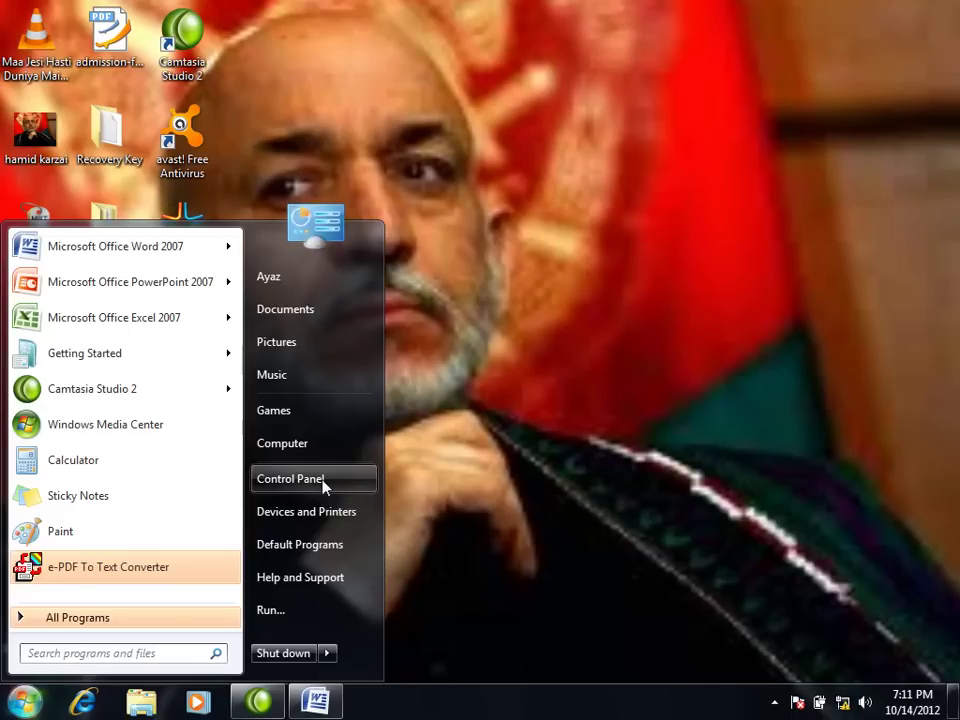
pyautogui.click(323, 486)
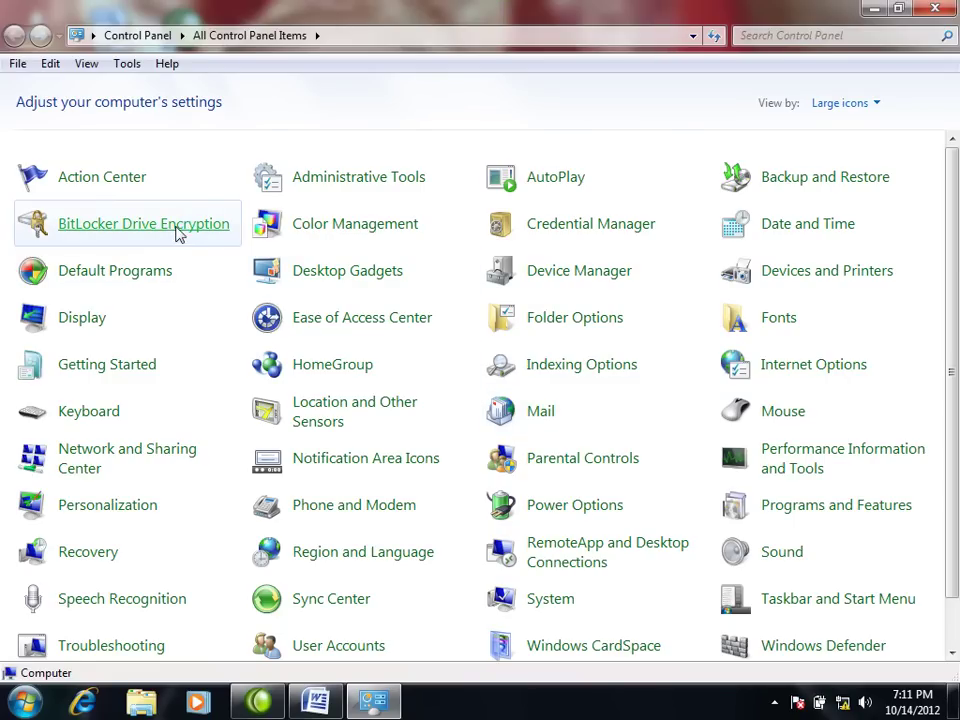
pyautogui.click(178, 233)
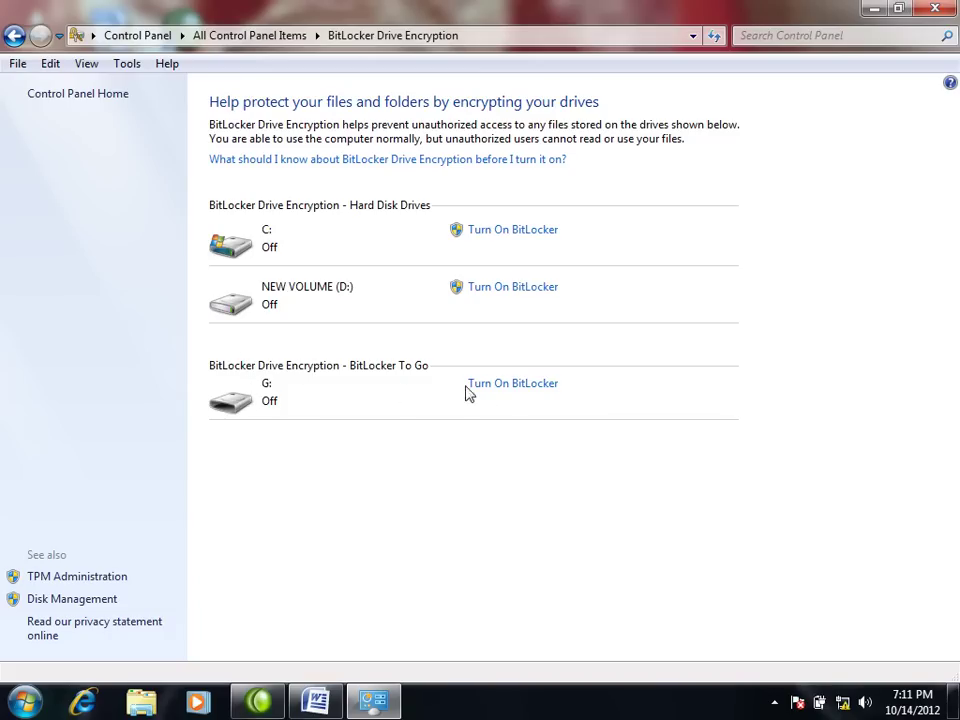
pyautogui.click(512, 390)
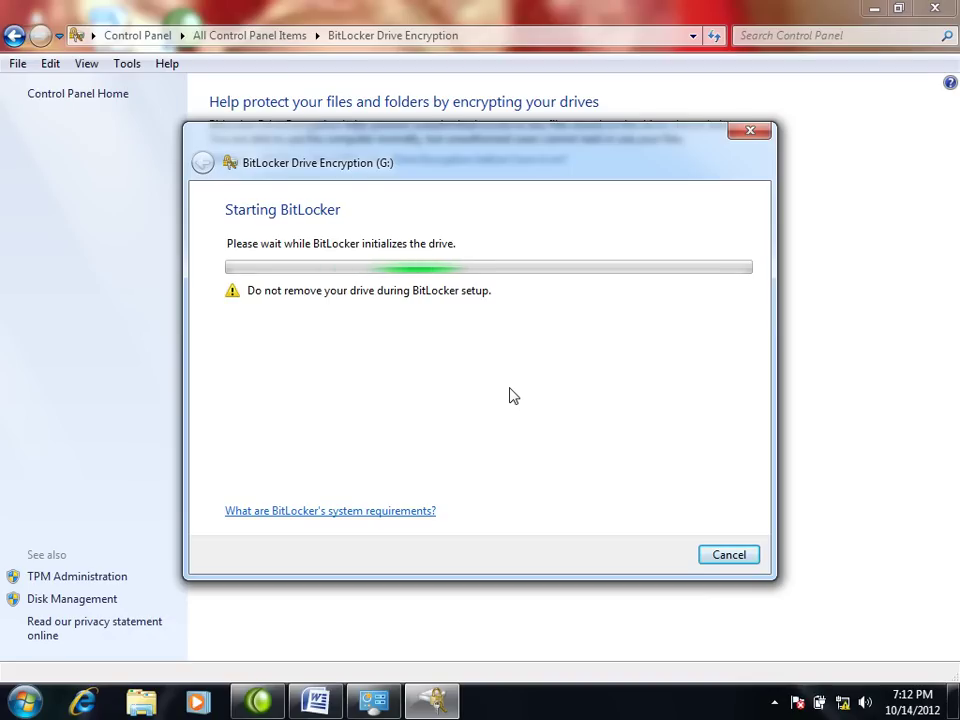
# Step: Enable 'Use a password to unlock the drive', enter and confirm the password, and continue
pyautogui.click(775, 702)
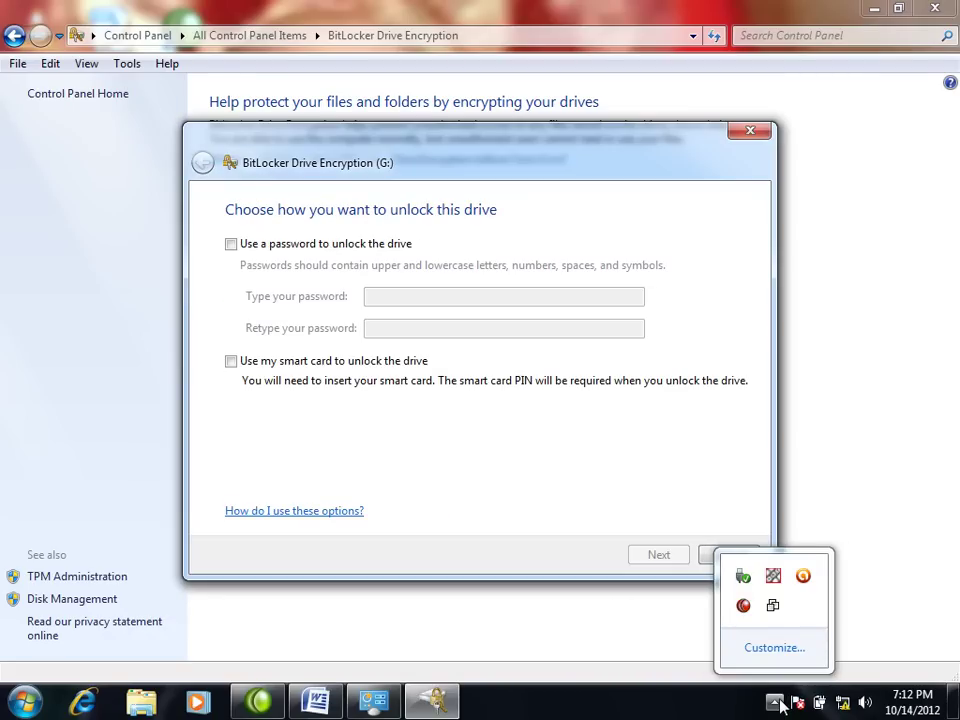
pyautogui.click(583, 528)
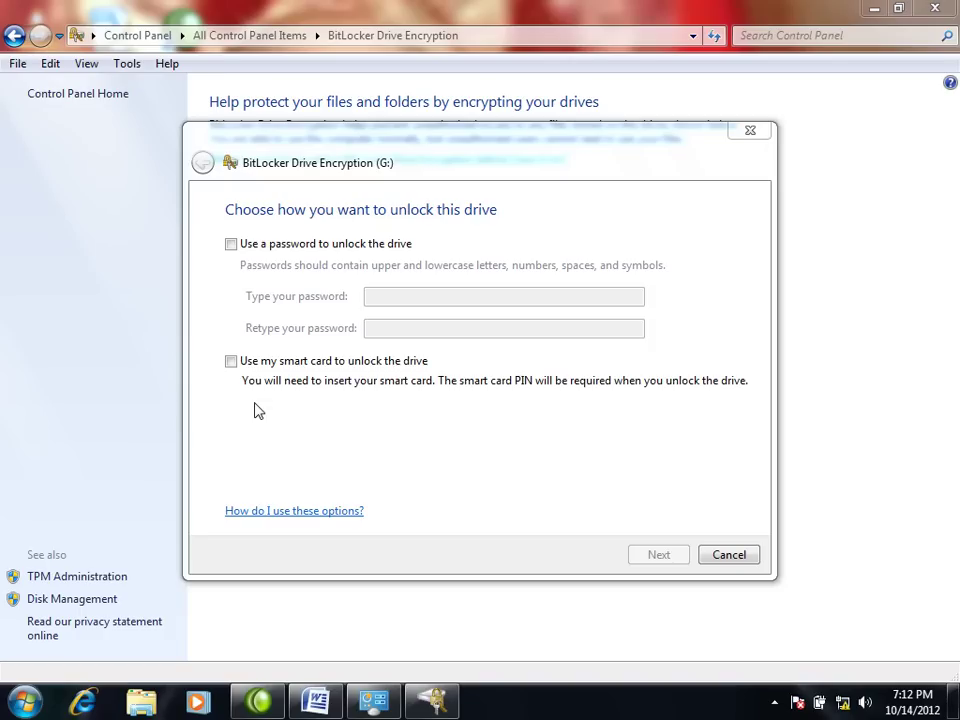
pyautogui.click(231, 245)
pyautogui.click(231, 245)
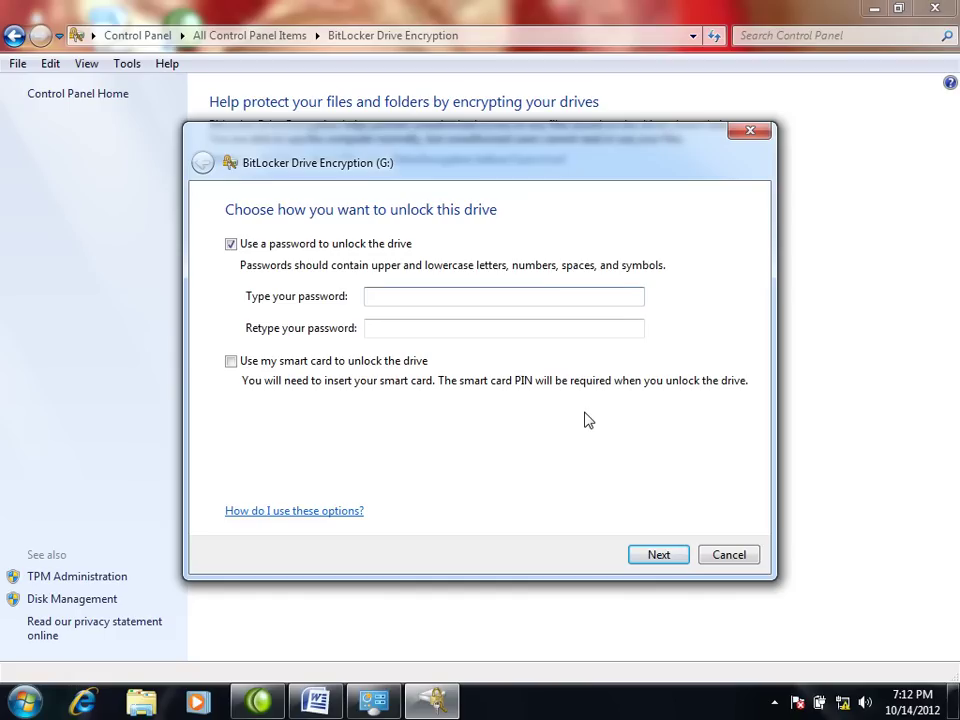
pyautogui.write('*********')
pyautogui.click(469, 326)
pyautogui.write('*')
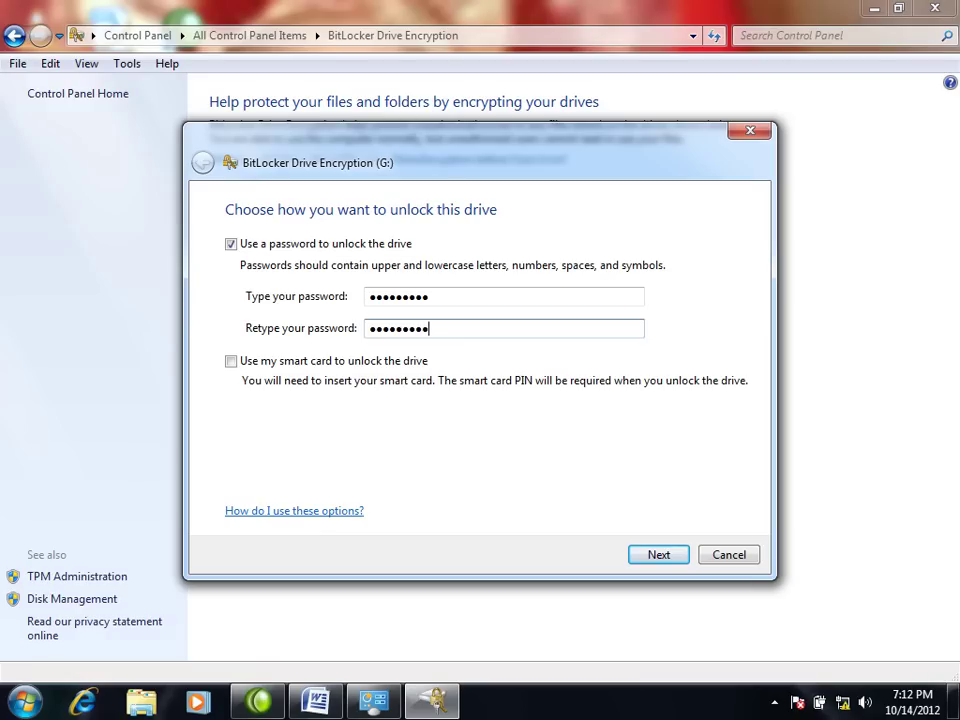
pyautogui.click(628, 553)
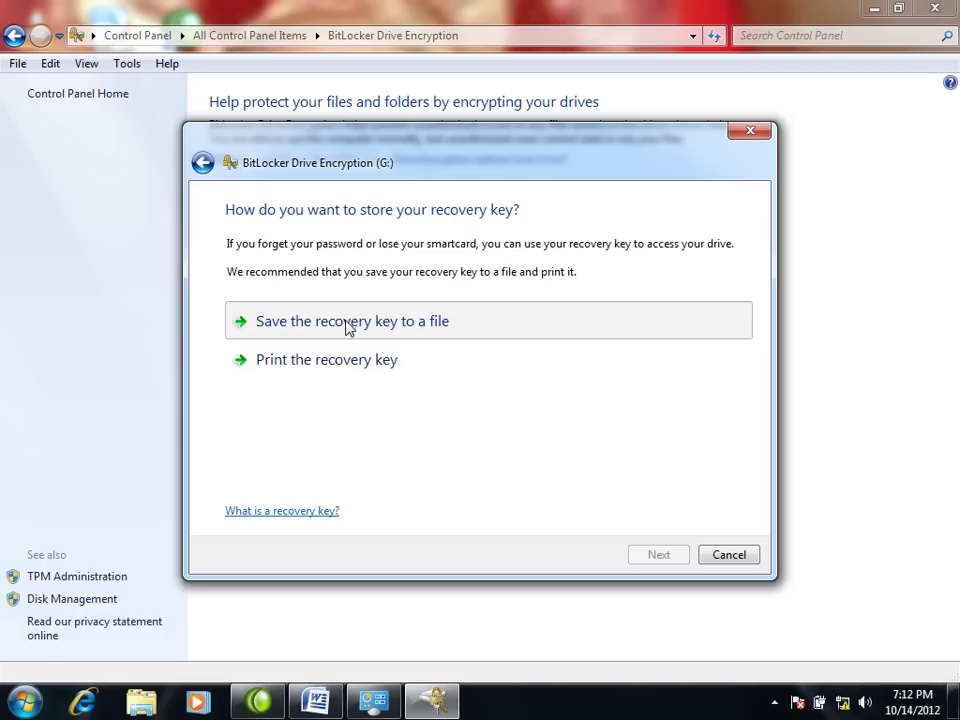
# Step: Save G:'s recovery key as a file in a new 'Recovery Key' folder on Local Disk (F:)
pyautogui.click(346, 324)
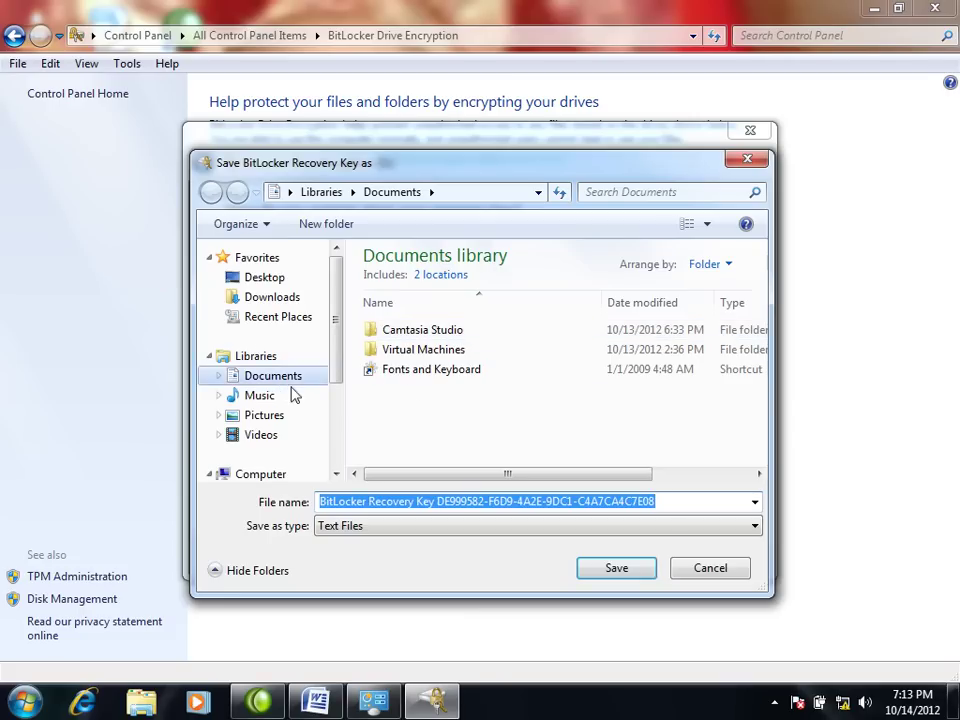
pyautogui.moveTo(337, 318); pyautogui.dragTo(339, 392)
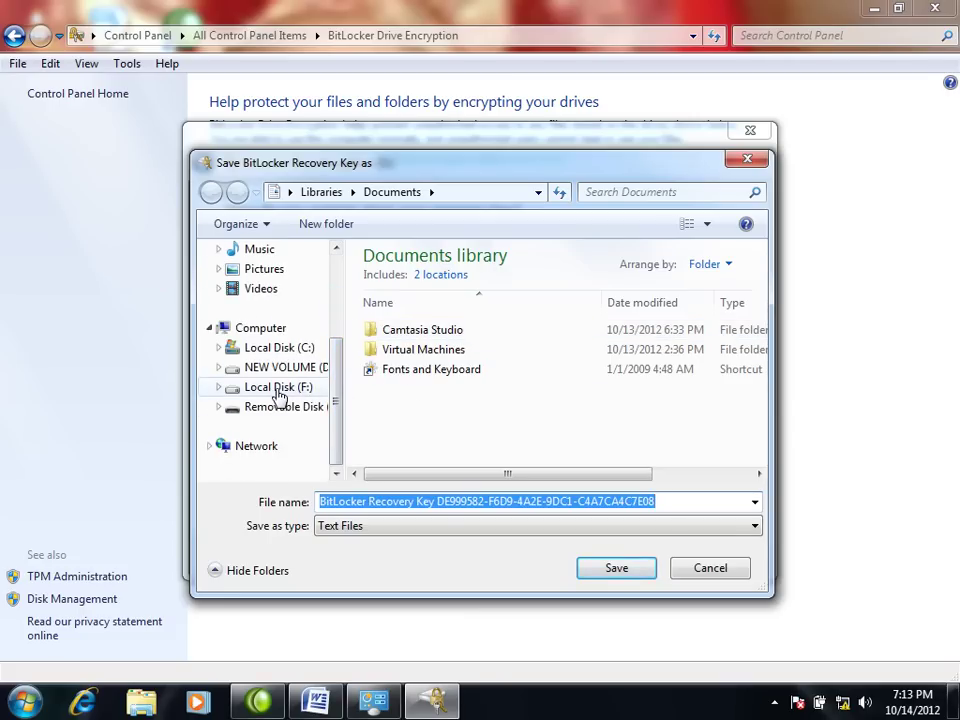
pyautogui.click(279, 394)
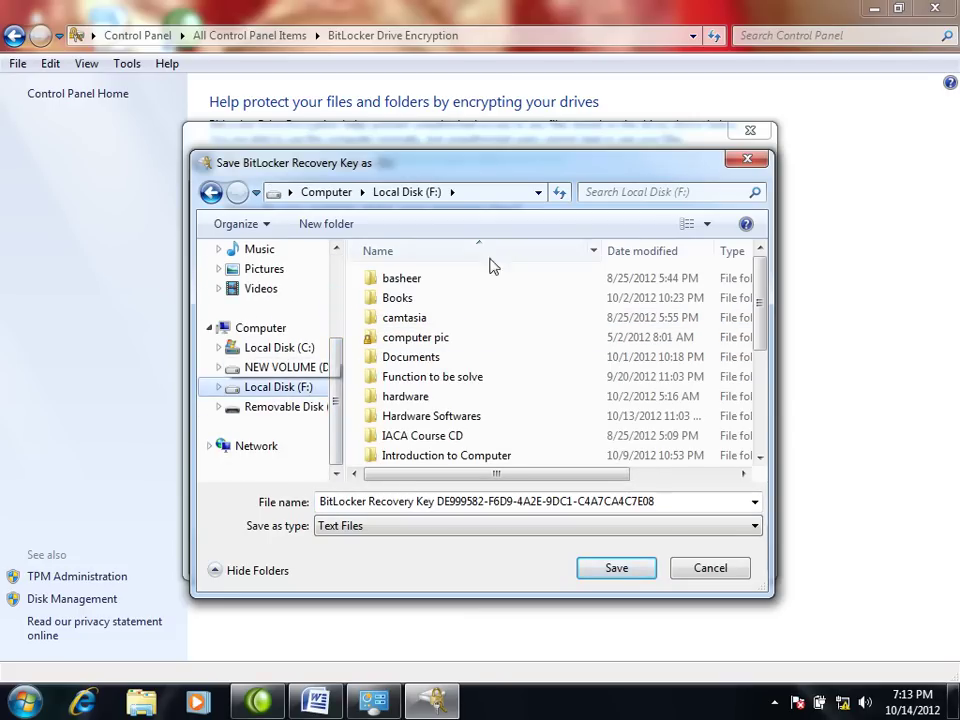
pyautogui.click(333, 224)
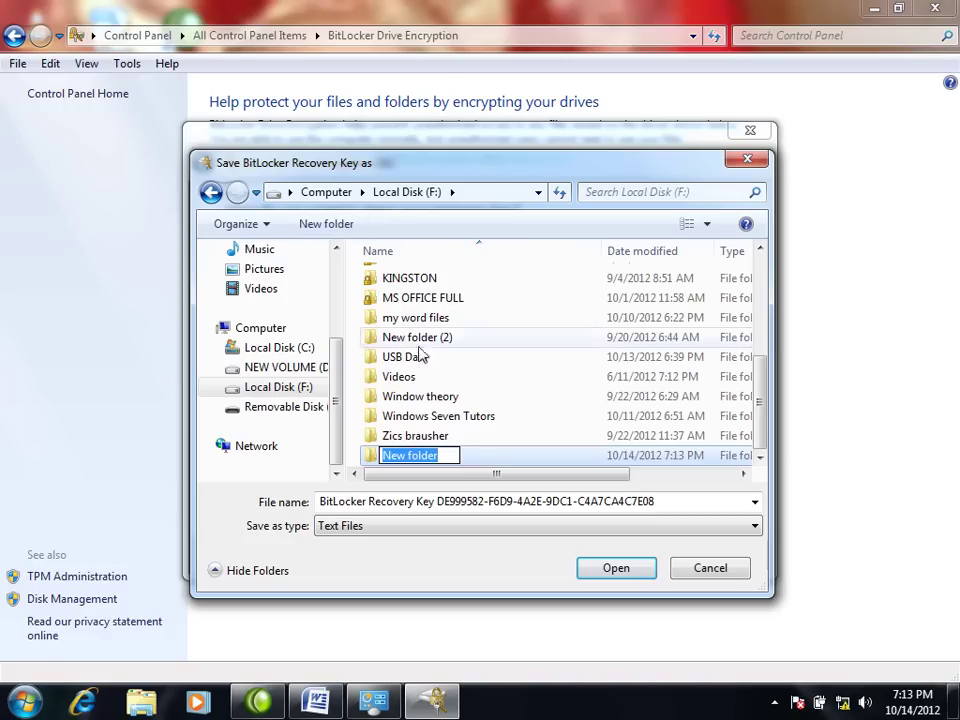
pyautogui.write('R')
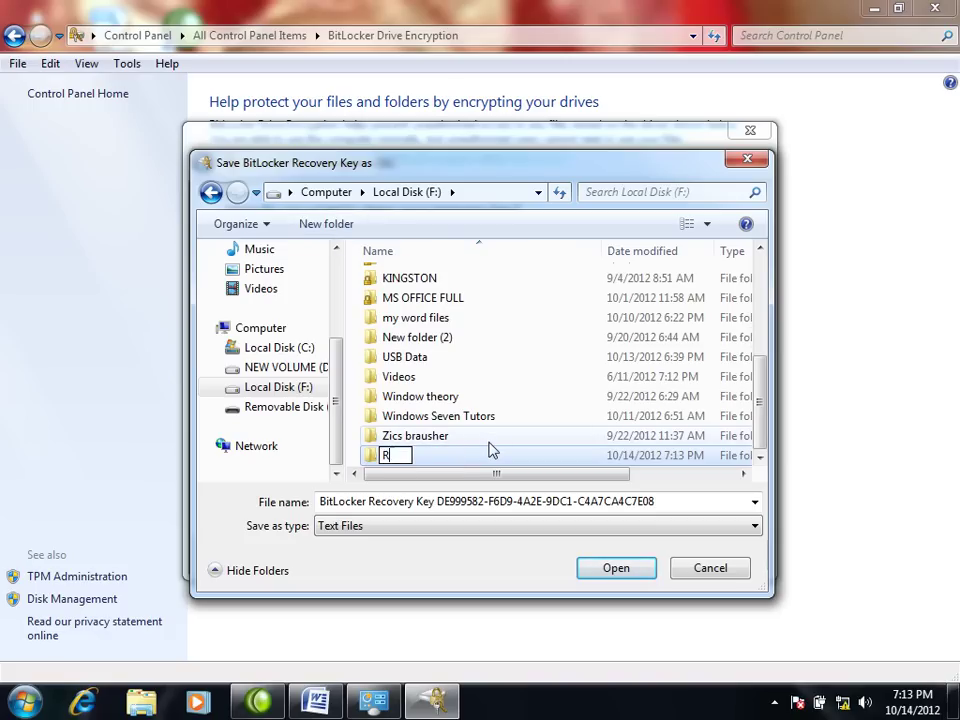
pyautogui.write('ecovery')
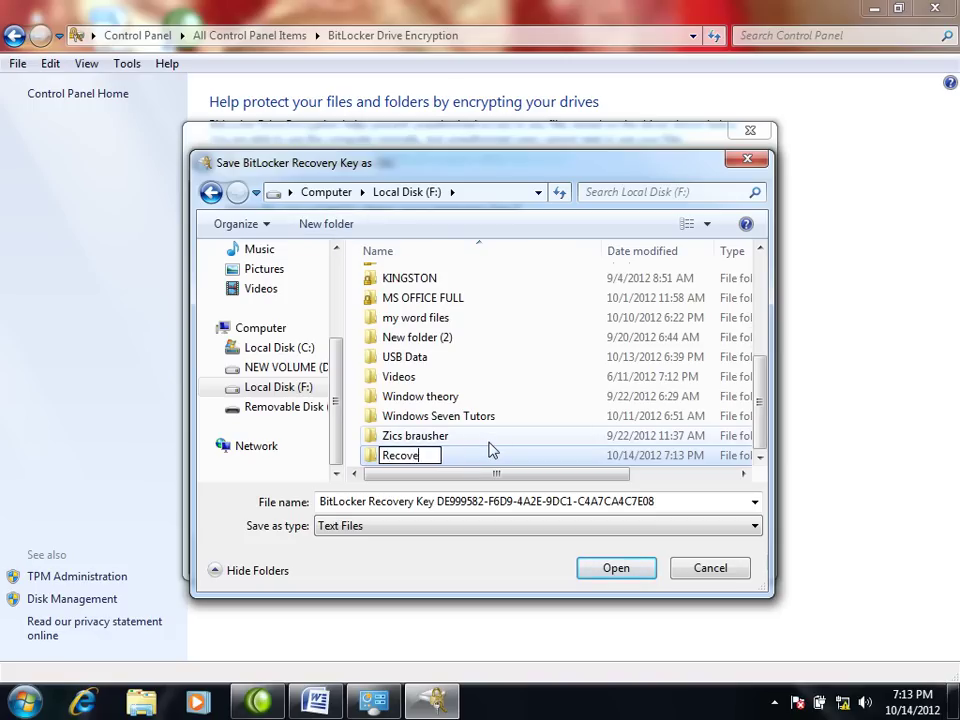
pyautogui.write('ey')
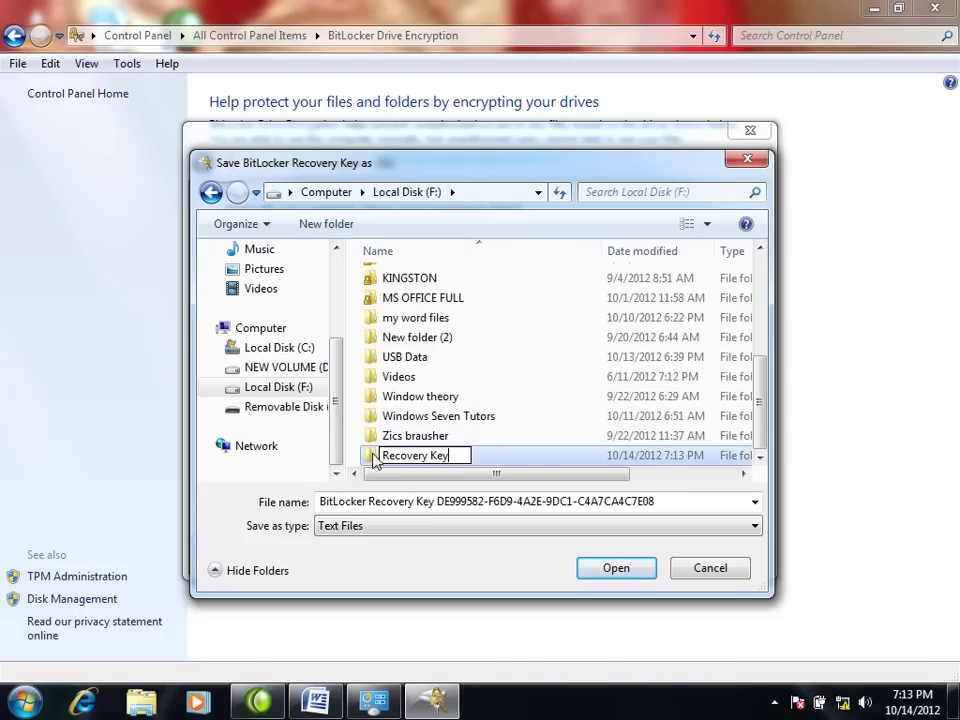
pyautogui.press('Return')
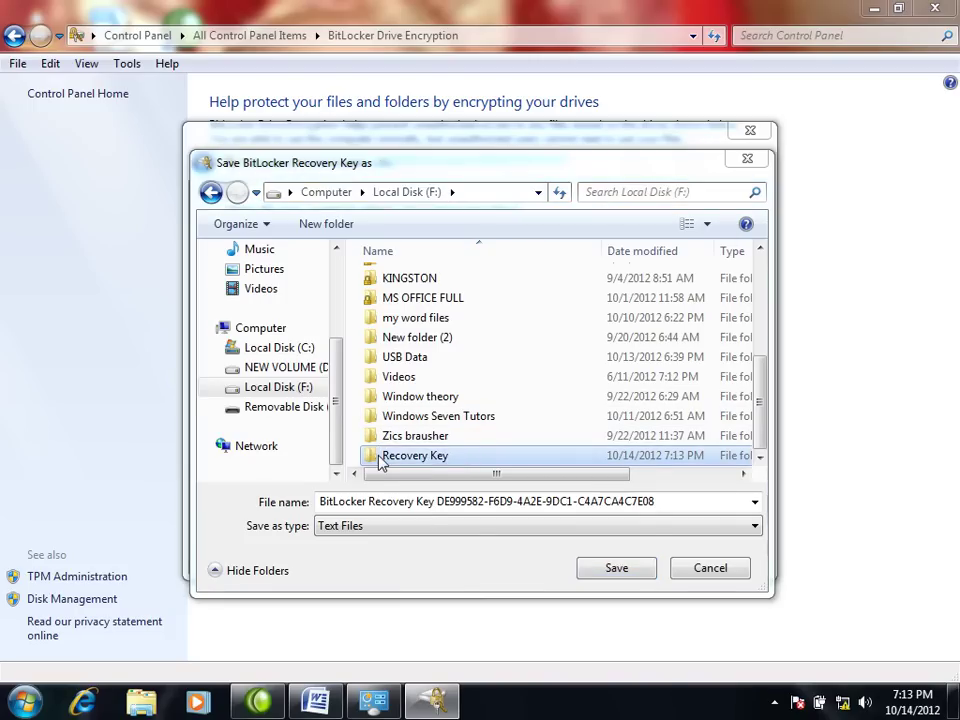
pyautogui.click(688, 366)
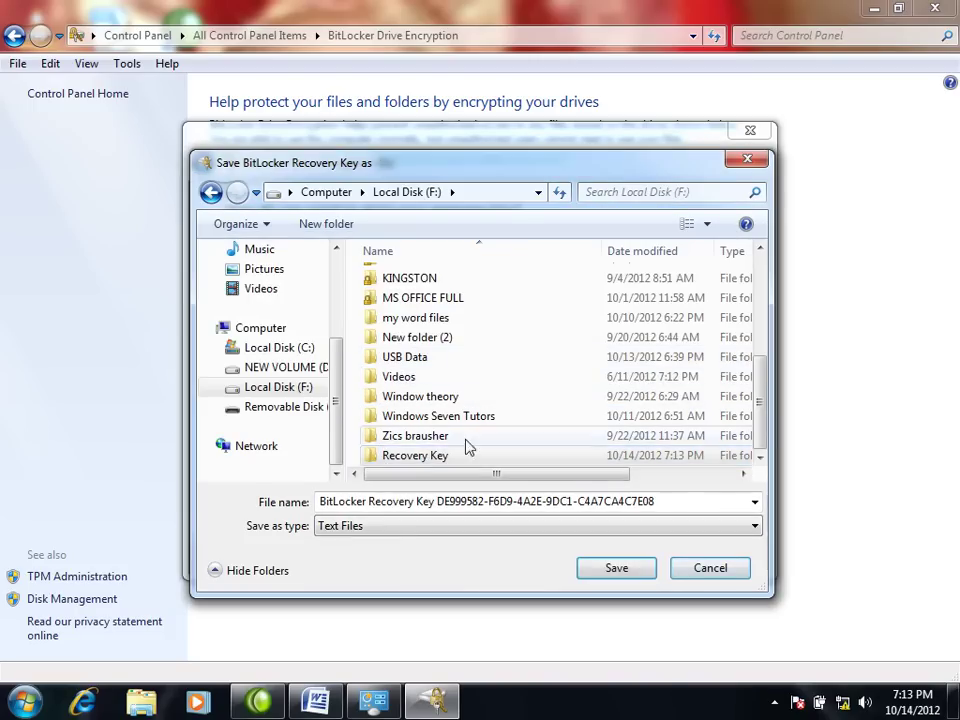
pyautogui.doubleClick(390, 455)
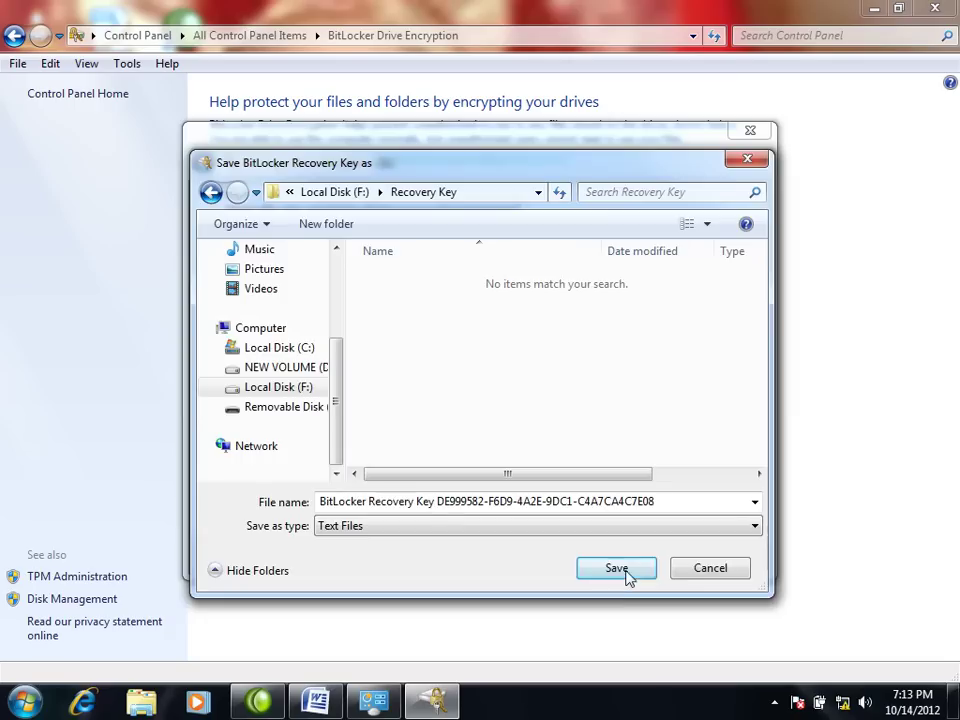
pyautogui.click(628, 572)
# Step: Start encrypting drive G:, then bring up and close the encryption progress window
pyautogui.click(655, 557)
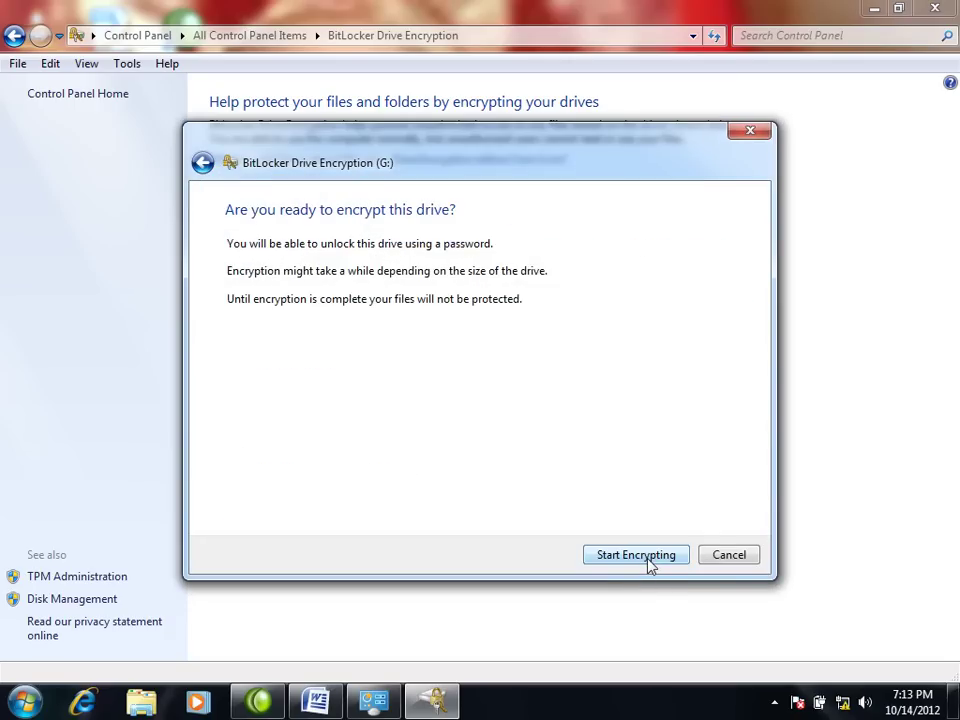
pyautogui.click(618, 567)
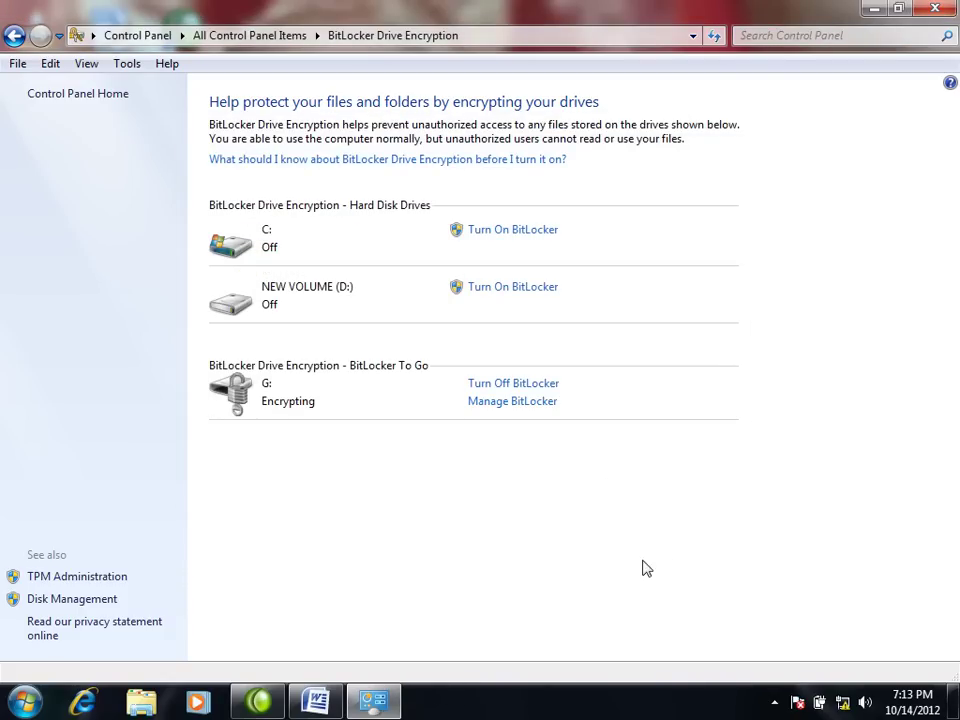
pyautogui.click(432, 700)
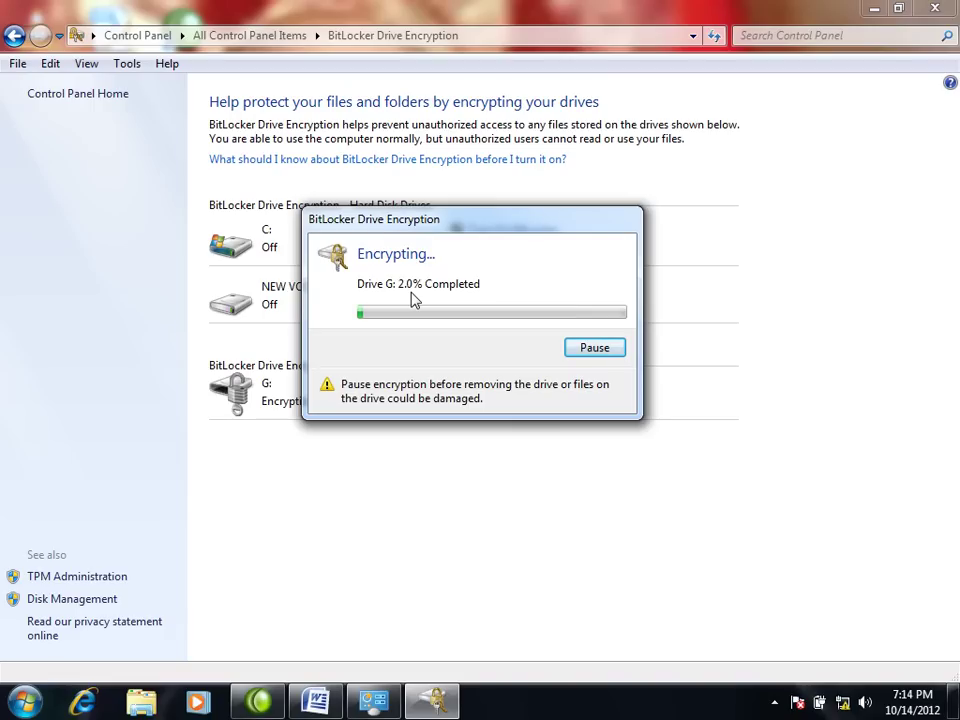
pyautogui.press('Return')
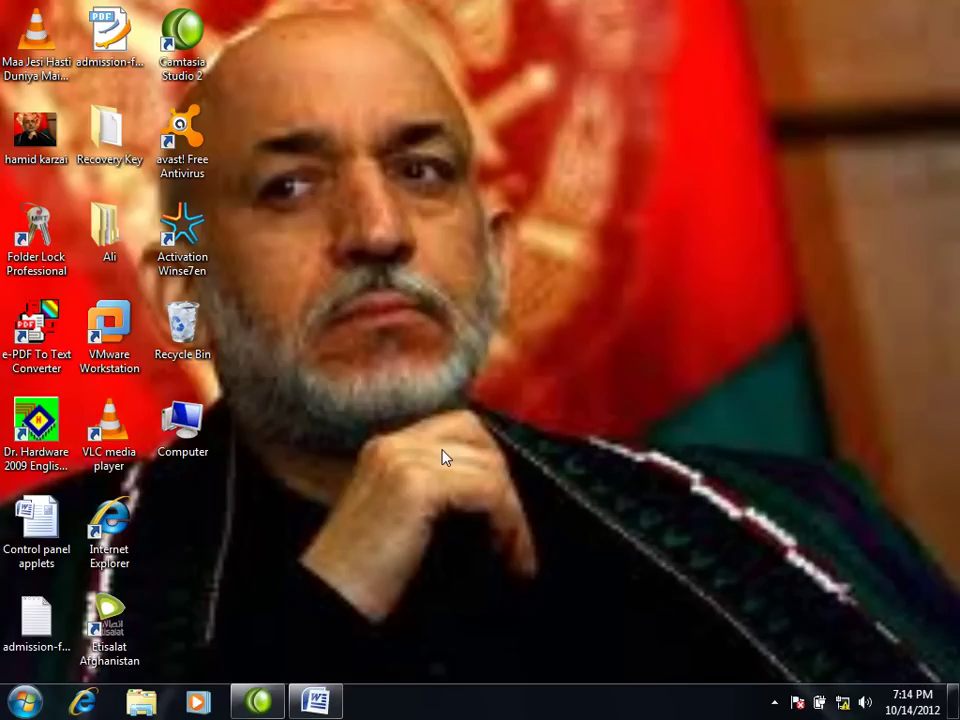
# Step: Open Computer and try unlocking Removable Disk (G:) with the saved recovery key
pyautogui.doubleClick(208, 420)
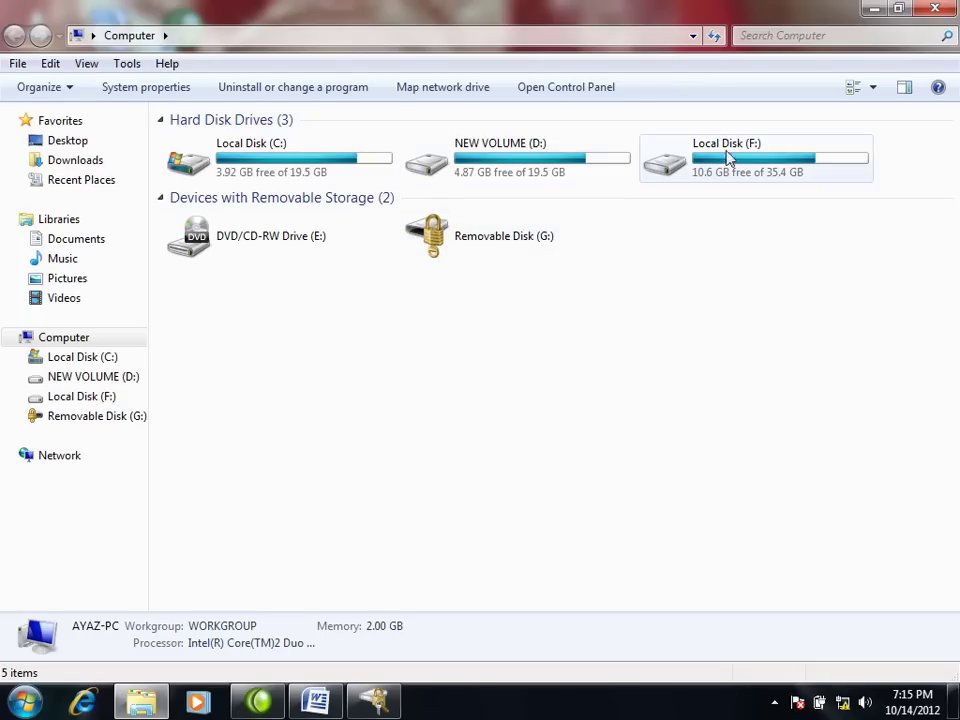
pyautogui.click(492, 242)
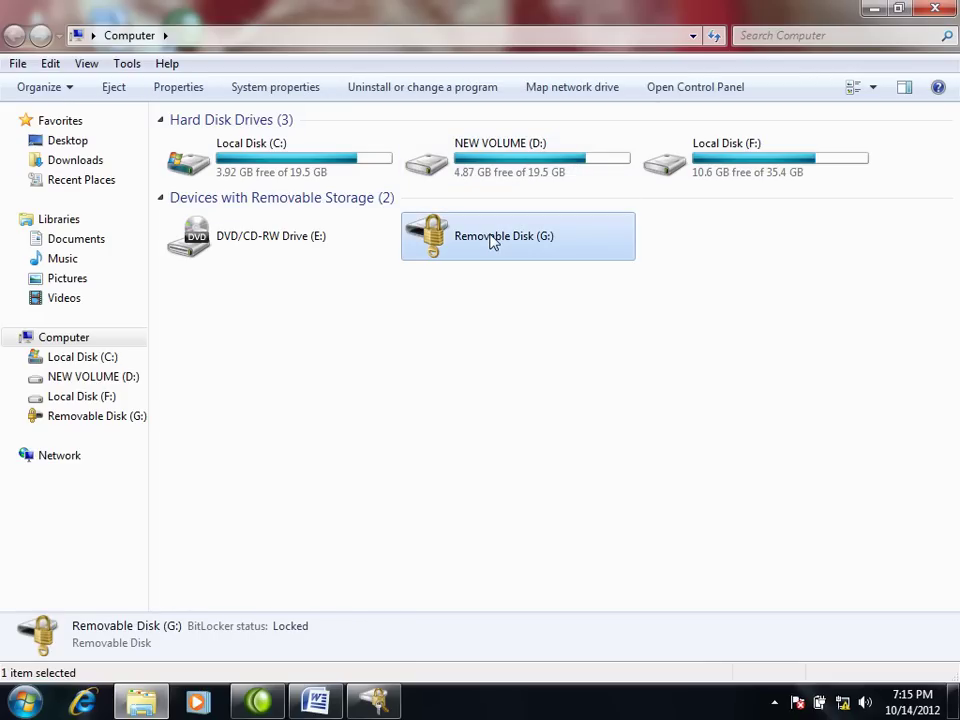
pyautogui.doubleClick(492, 242)
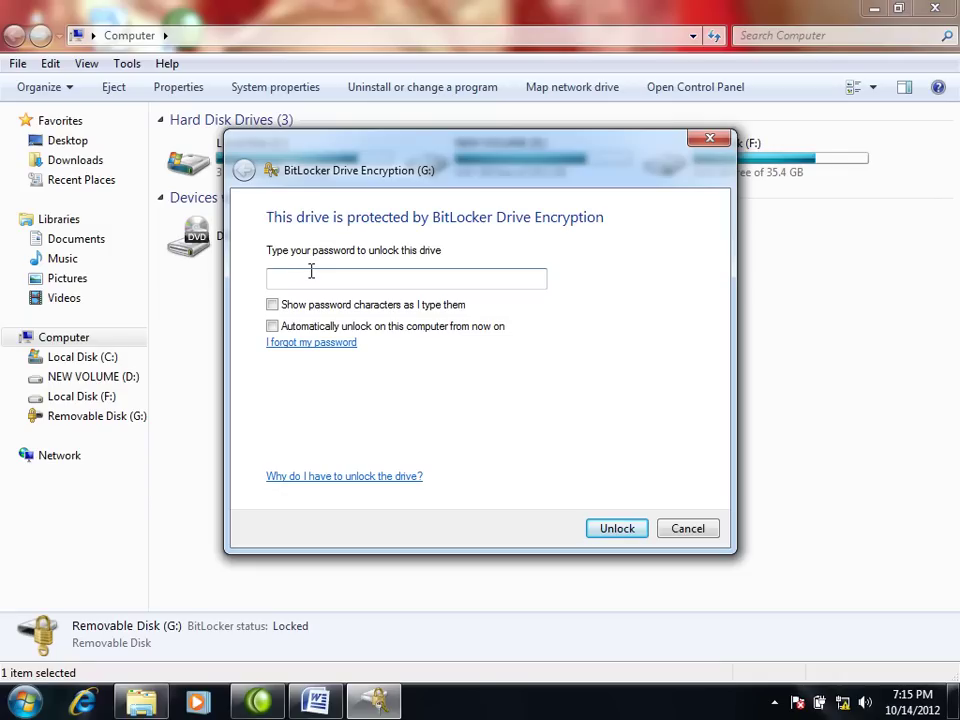
pyautogui.click(687, 530)
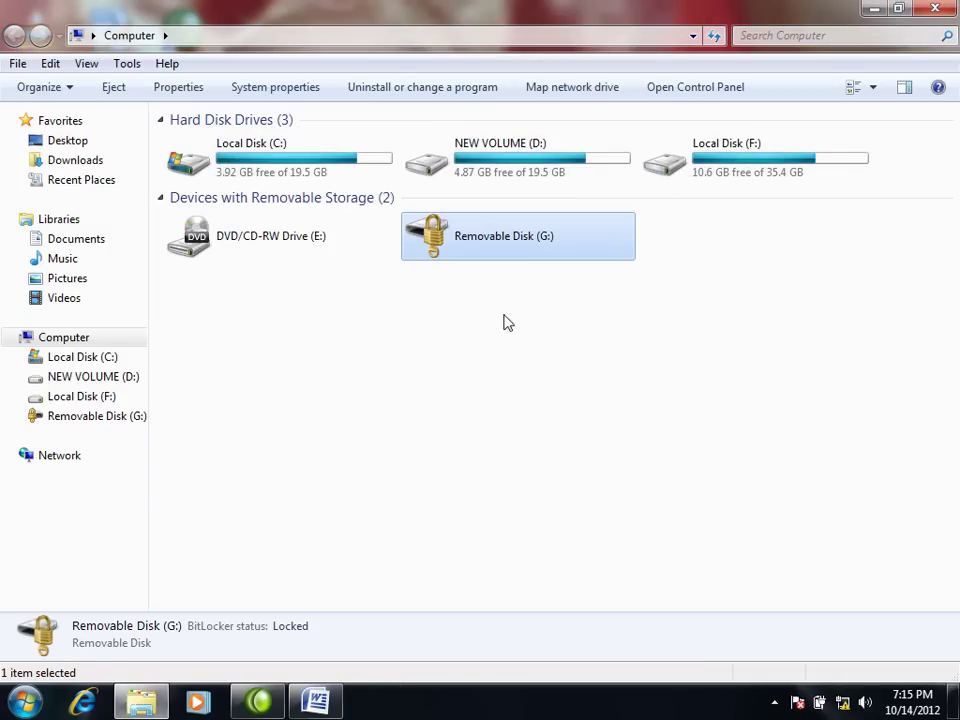
pyautogui.doubleClick(462, 243)
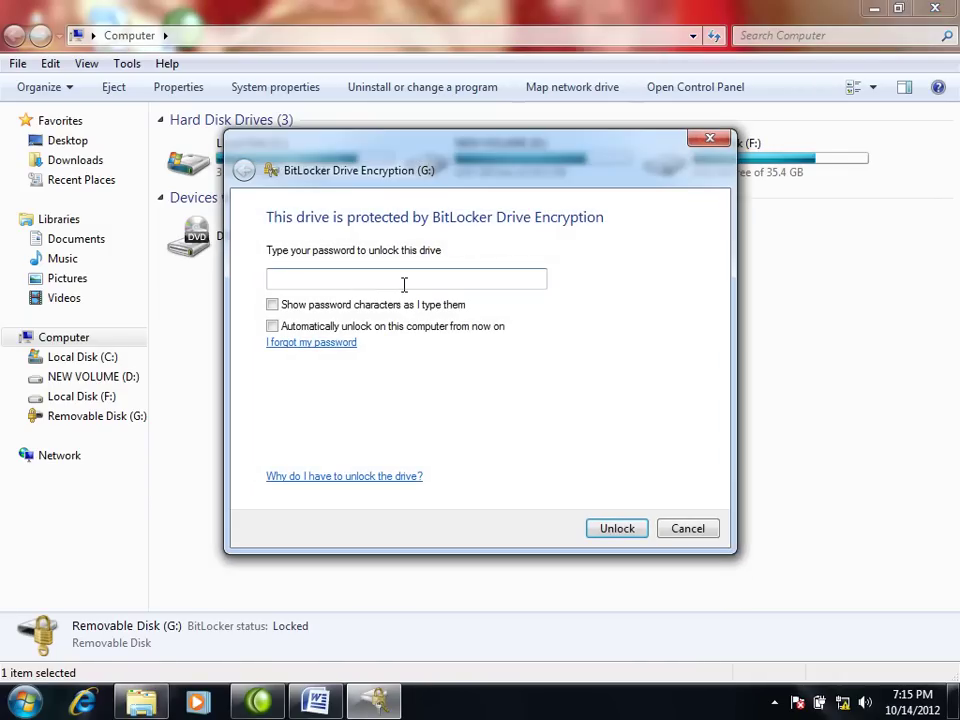
pyautogui.write('*****************')
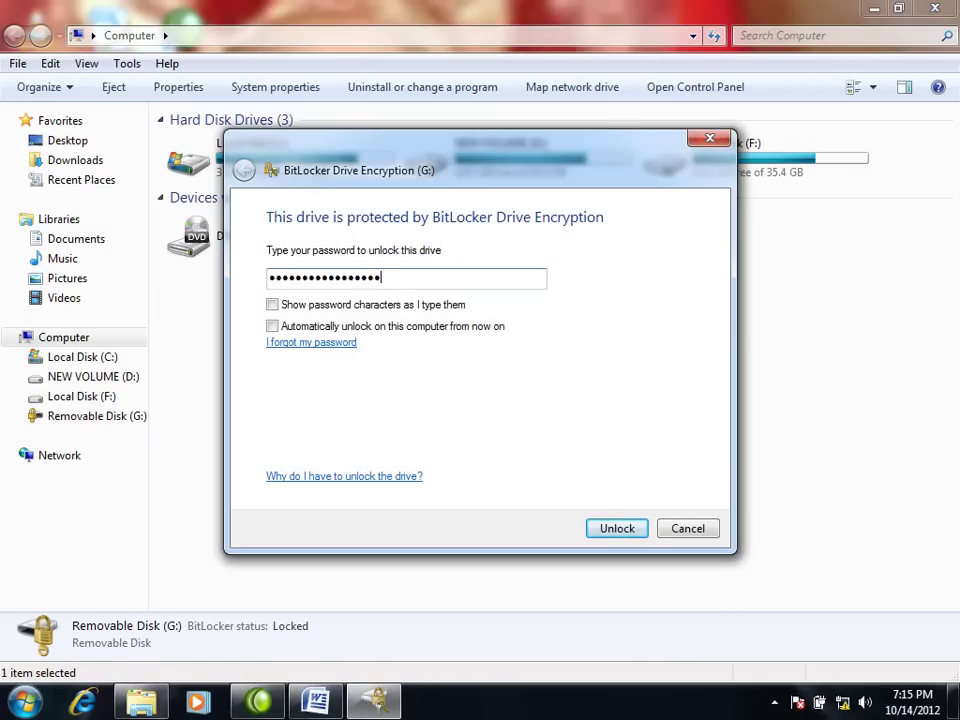
pyautogui.click(610, 530)
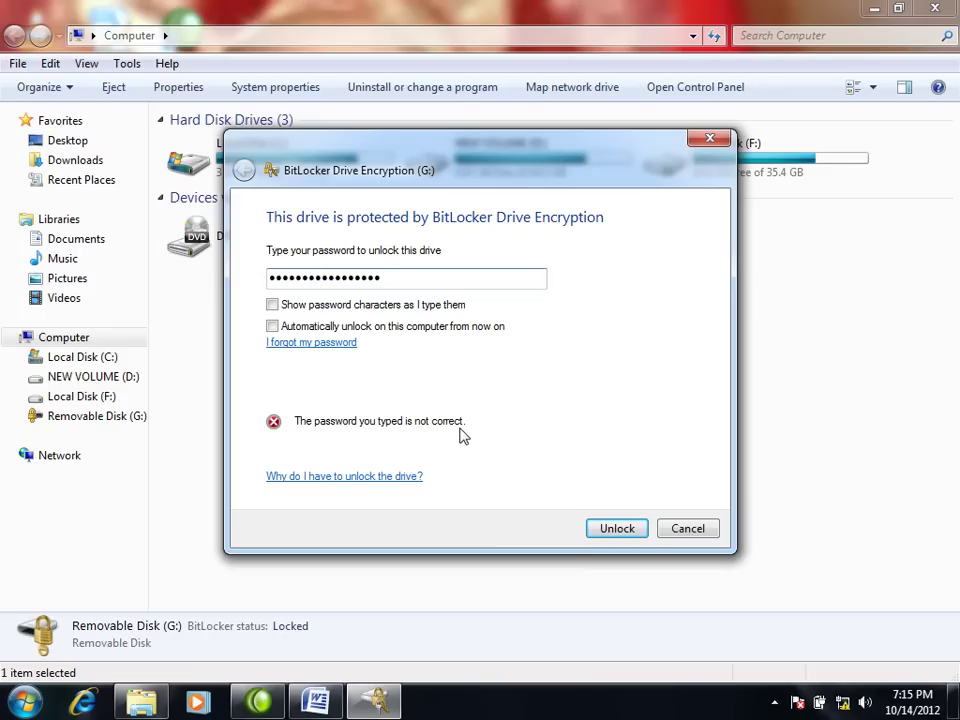
# Step: Reopen G:'s unlock prompt and type the drive password
pyautogui.press('Escape')
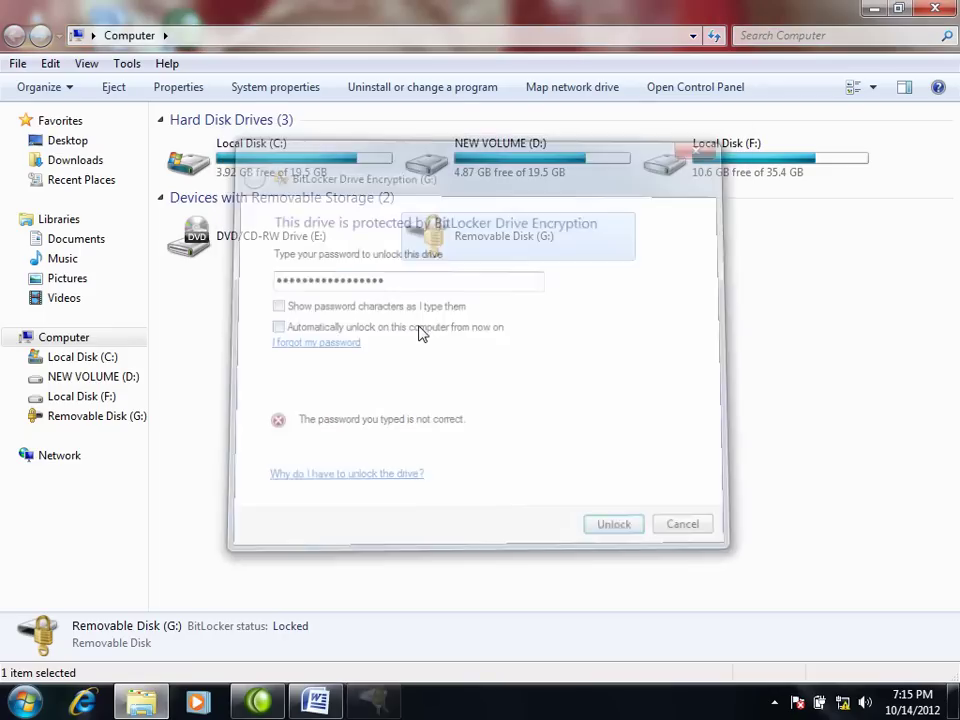
pyautogui.doubleClick(455, 250)
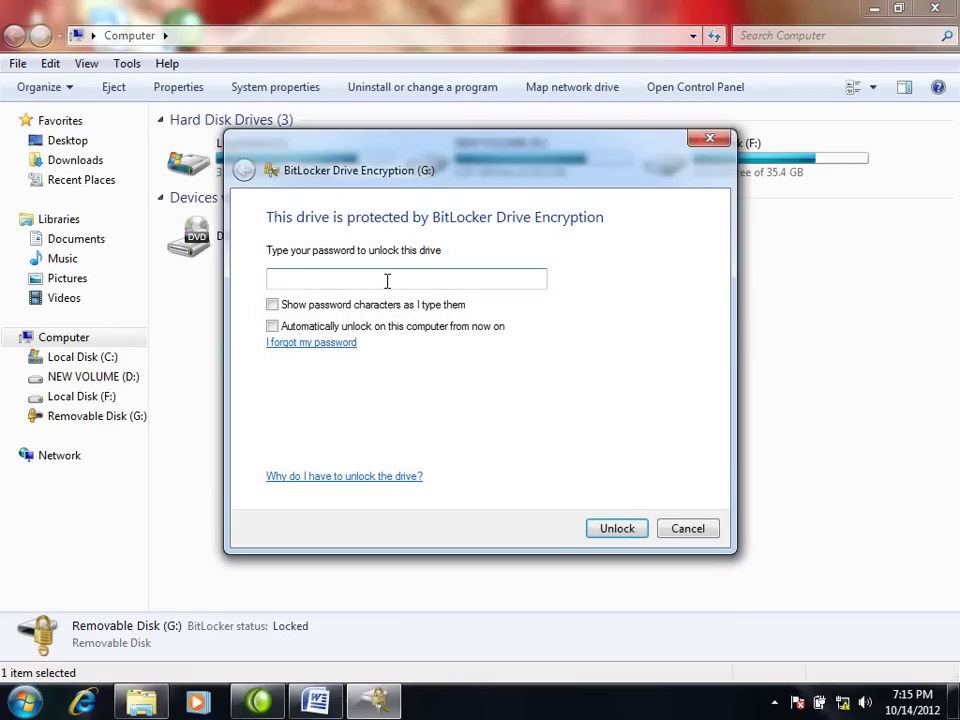
pyautogui.write('*********')
# Step: Unlock drive G: with the password and browse its three folders
pyautogui.click(632, 528)
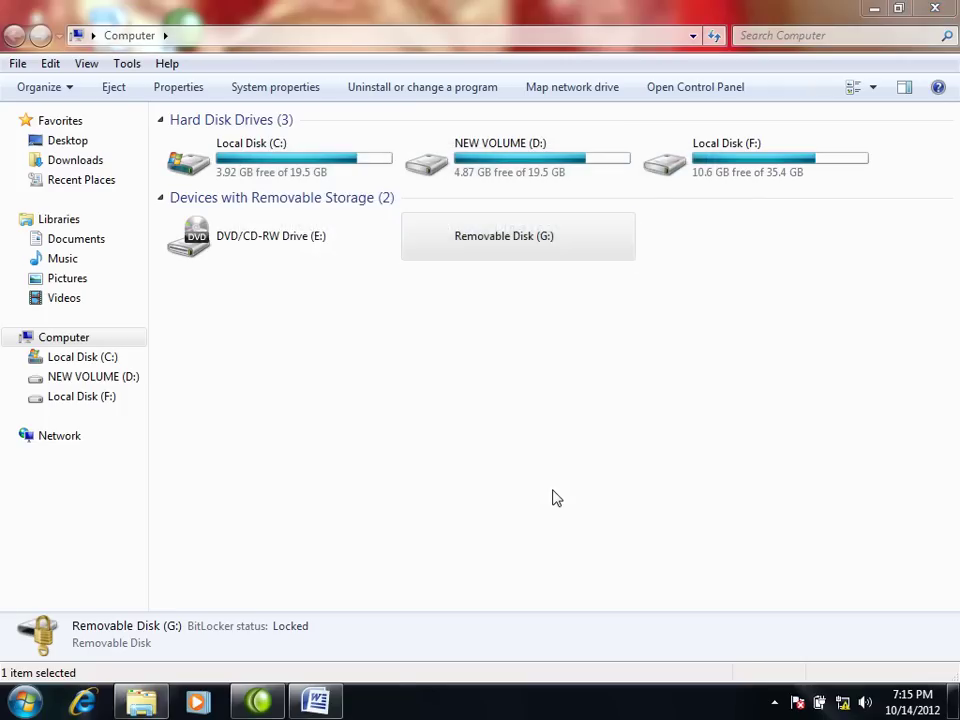
pyautogui.moveTo(574, 231); pyautogui.dragTo(760, 507)
pyautogui.doubleClick(508, 238)
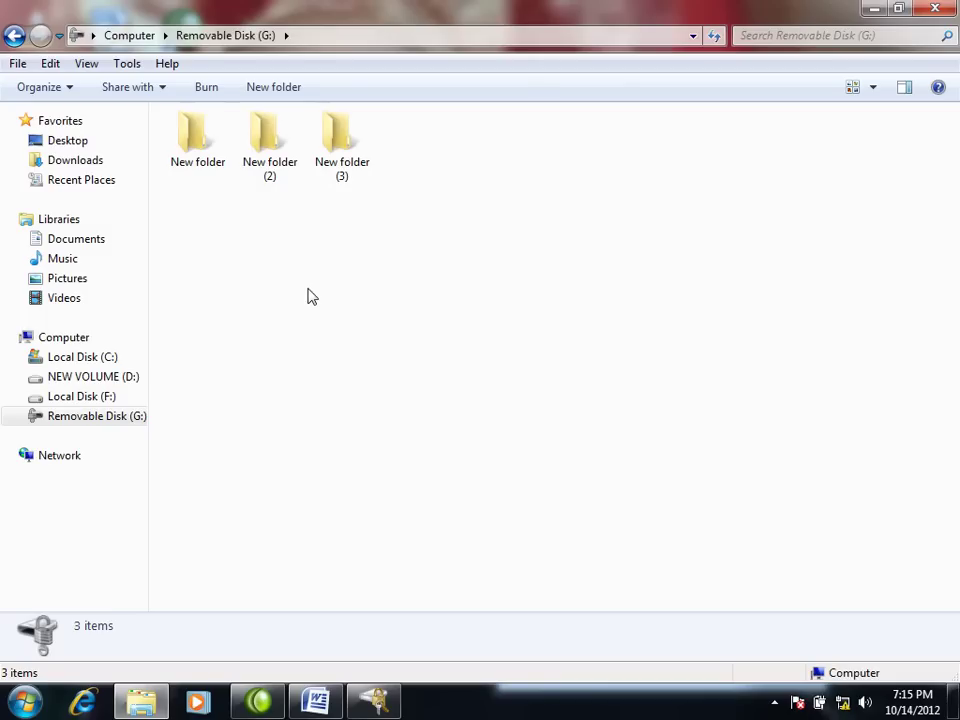
pyautogui.click(14, 35)
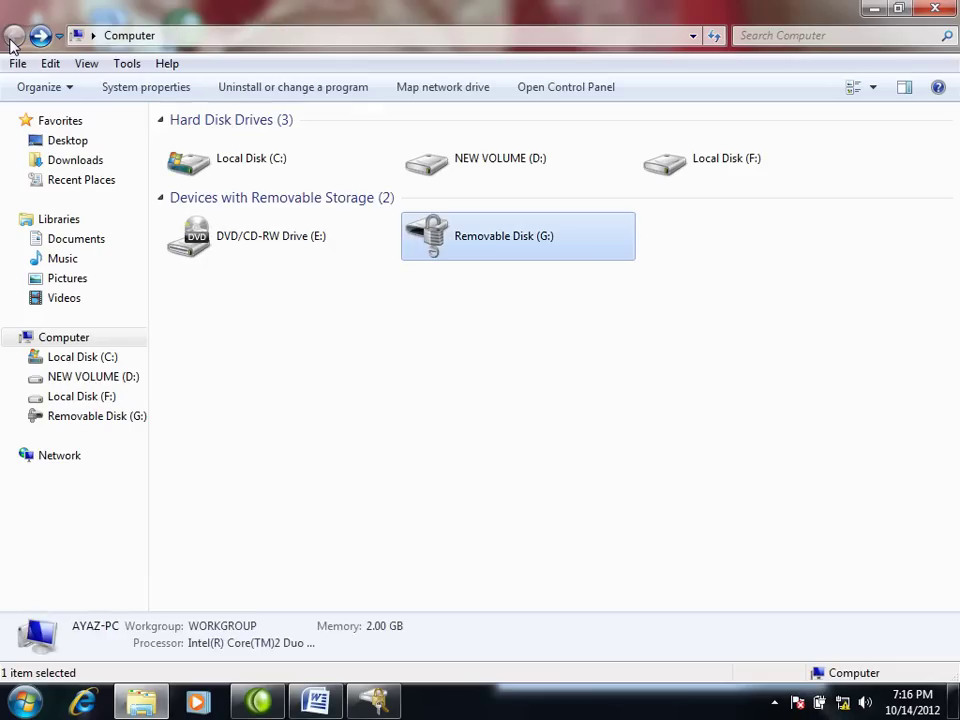
pyautogui.doubleClick(445, 238)
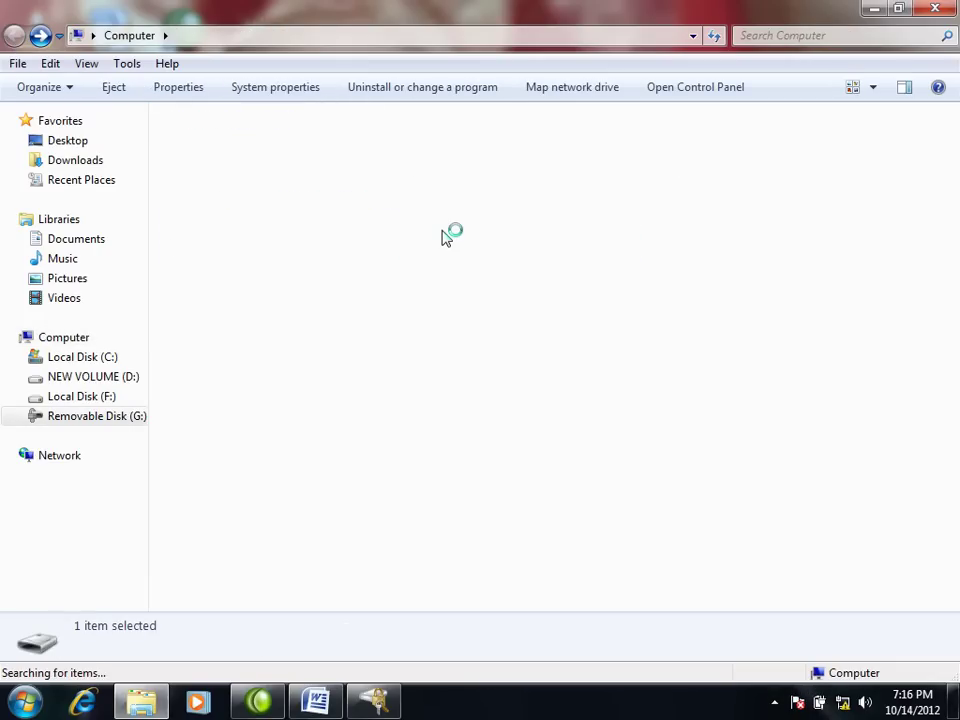
# Step: Close the drive window and the BitLocker encryption progress window
pyautogui.click(378, 698)
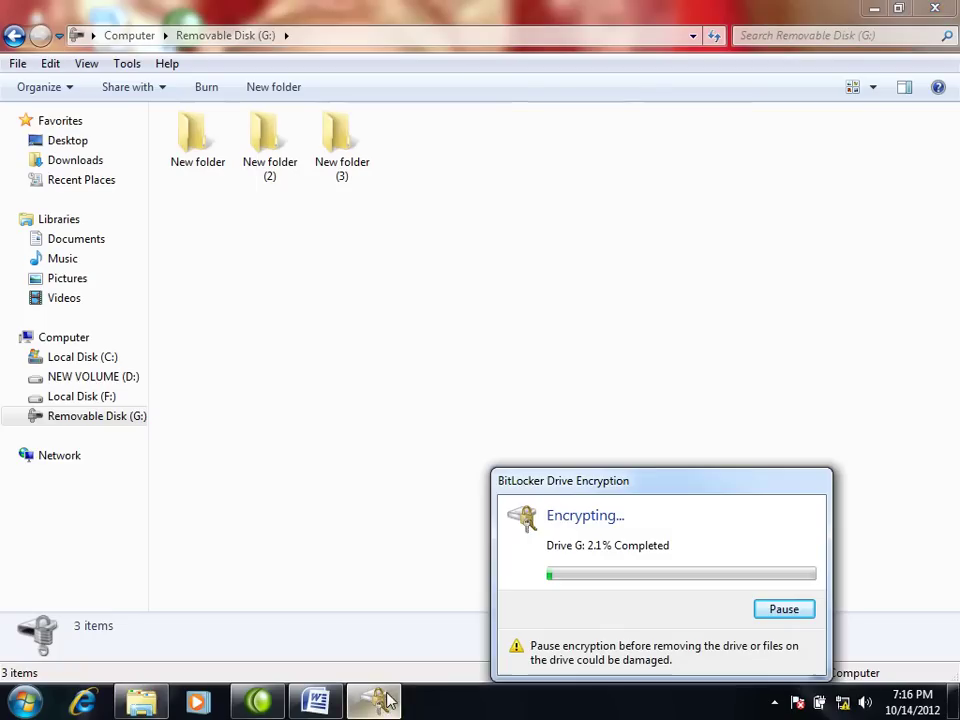
pyautogui.moveTo(647, 489); pyautogui.dragTo(542, 484)
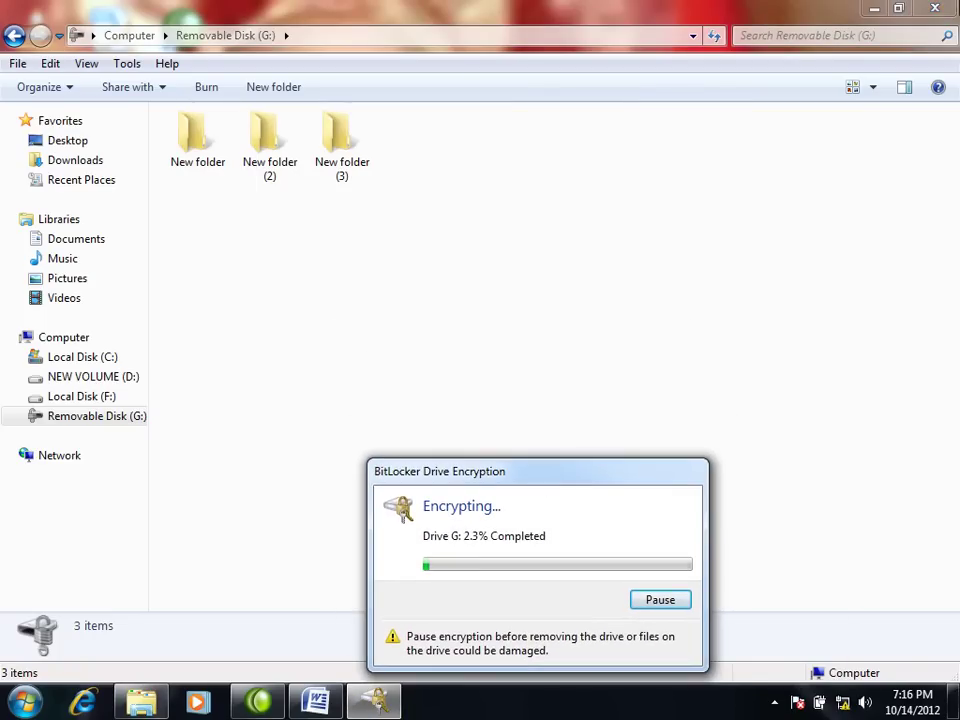
pyautogui.click(938, 8)
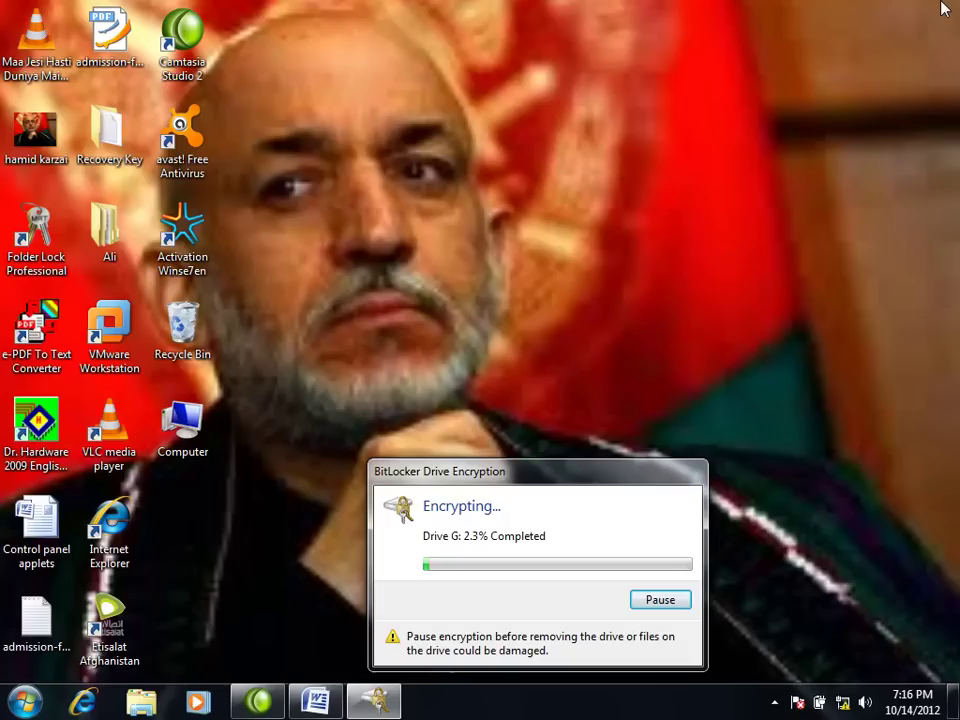
pyautogui.hotkey('alt', 'F4')
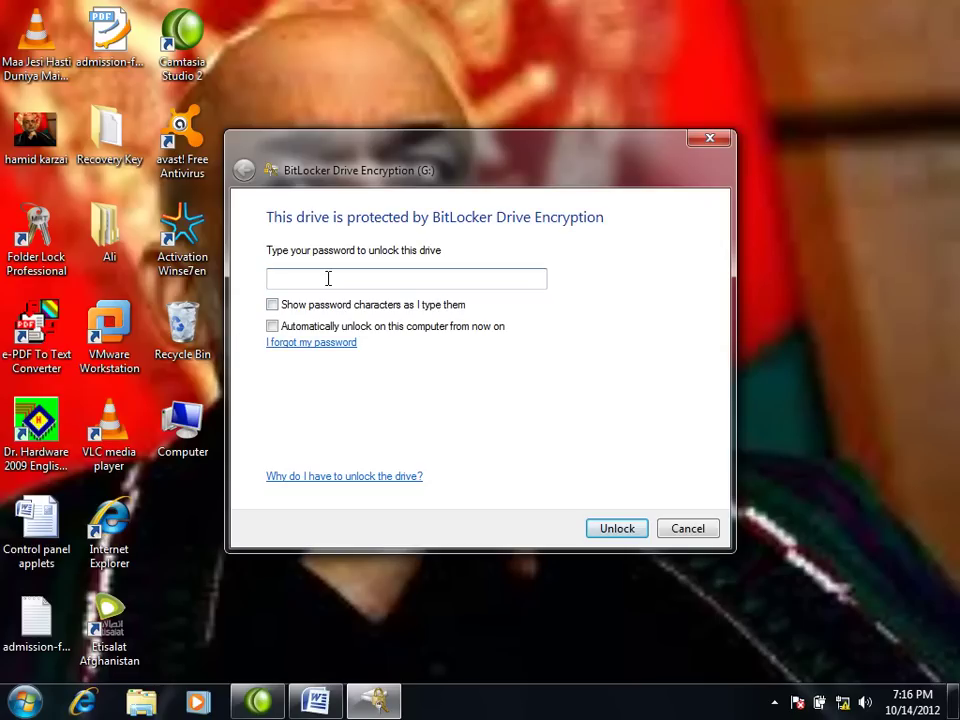
# Step: Reopen Computer and bring up the unlock prompt for Removable Disk (G:)
pyautogui.click(688, 527)
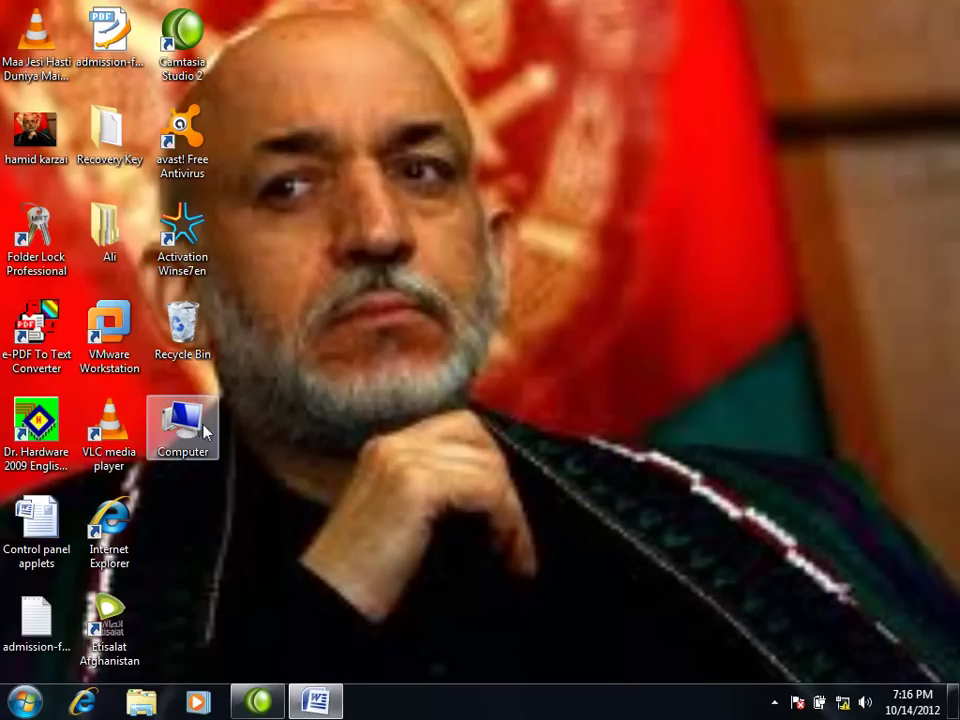
pyautogui.doubleClick(200, 428)
pyautogui.rightClick(465, 231)
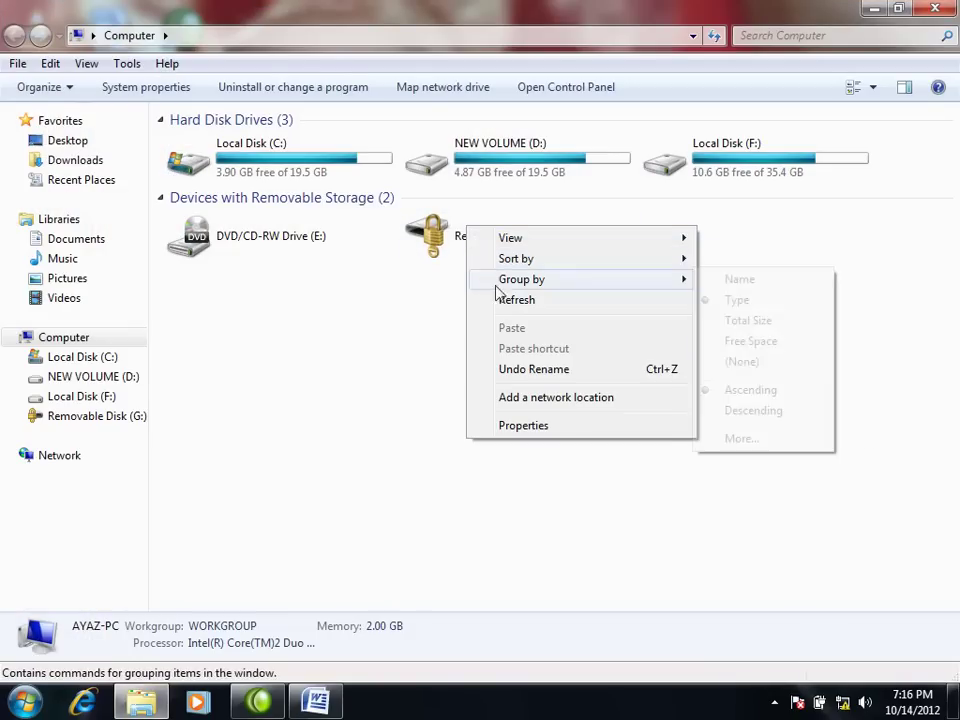
pyautogui.rightClick(438, 238)
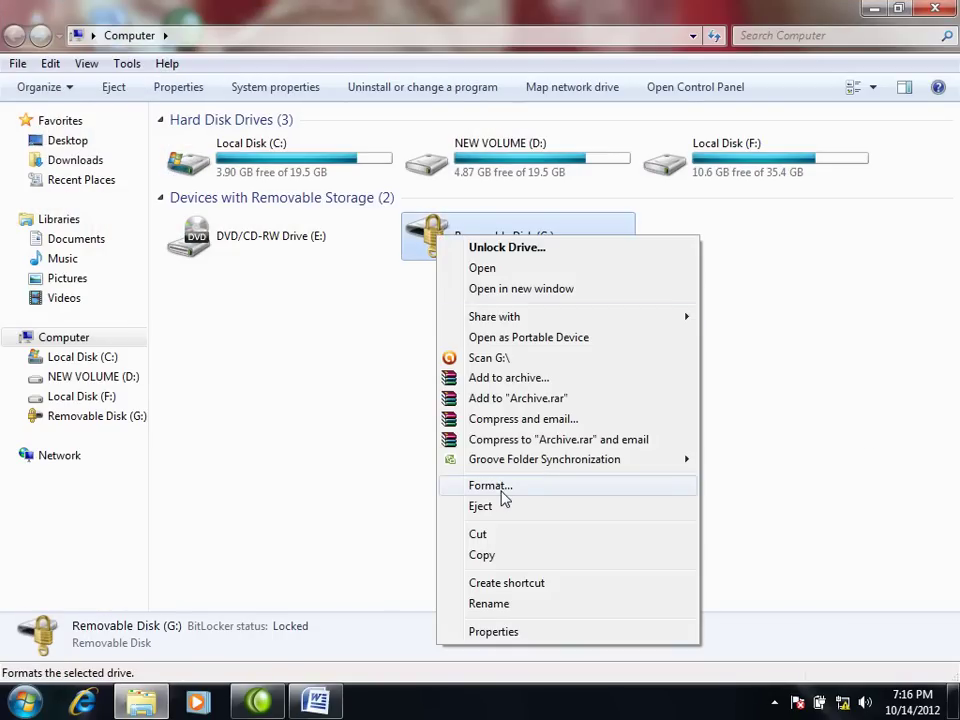
pyautogui.click(776, 411)
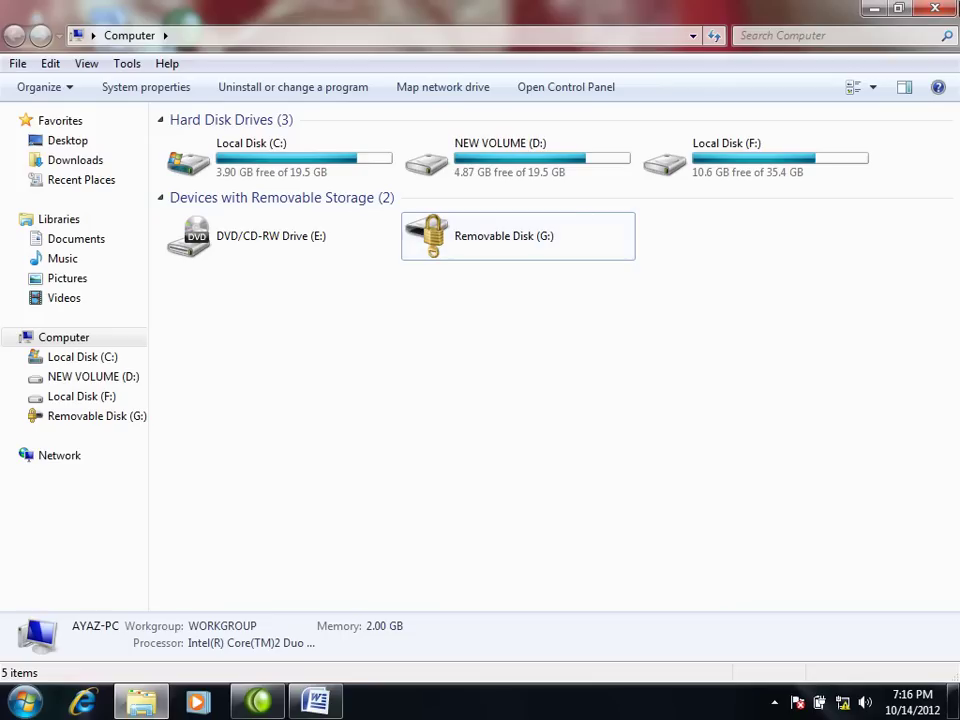
pyautogui.doubleClick(459, 244)
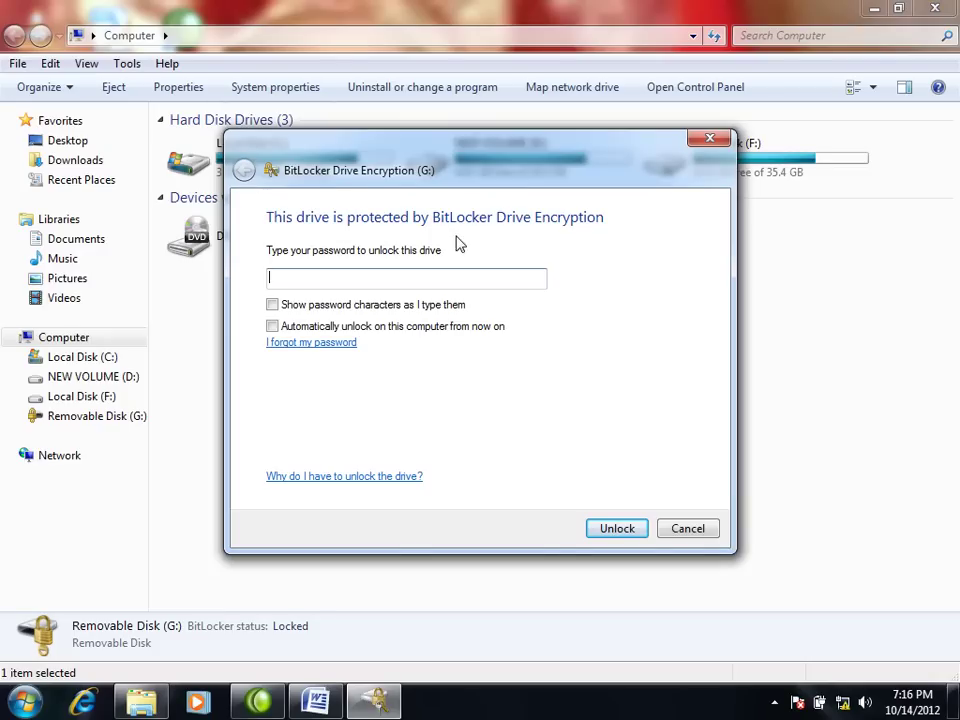
# Step: Cancel the prompt, check the G: and D: drive menus, then reopen G:'s unlock prompt
pyautogui.click(684, 528)
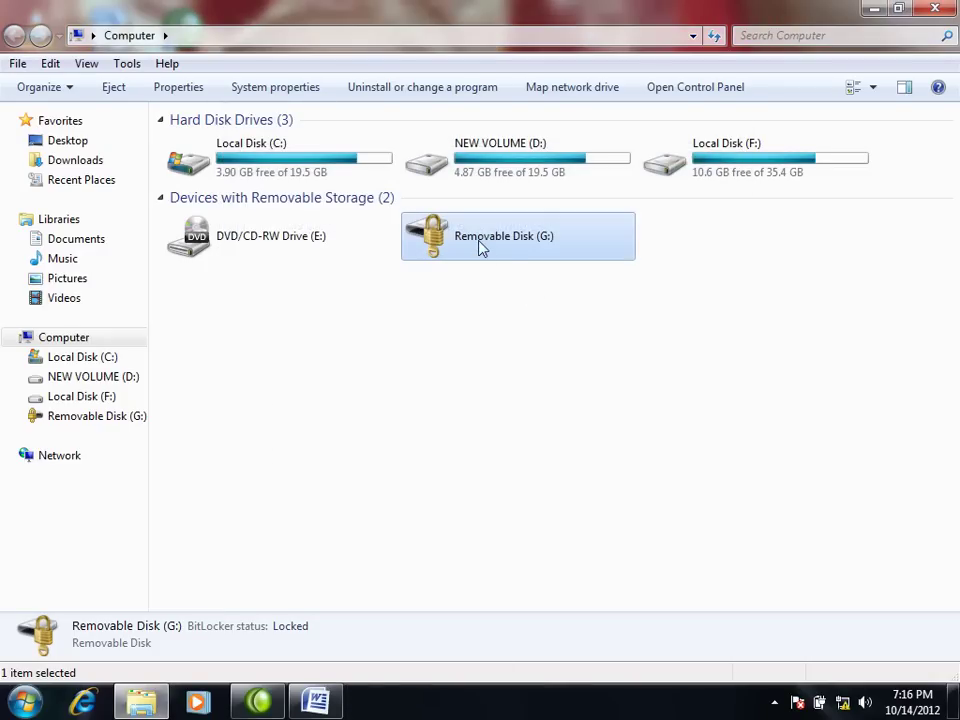
pyautogui.rightClick(479, 243)
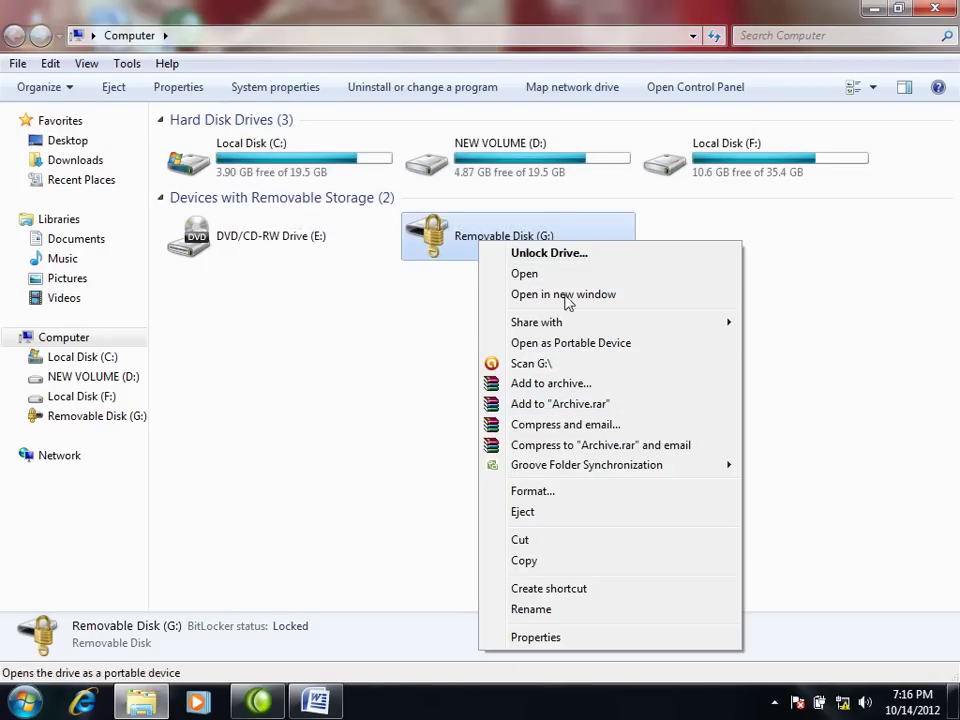
pyautogui.rightClick(506, 158)
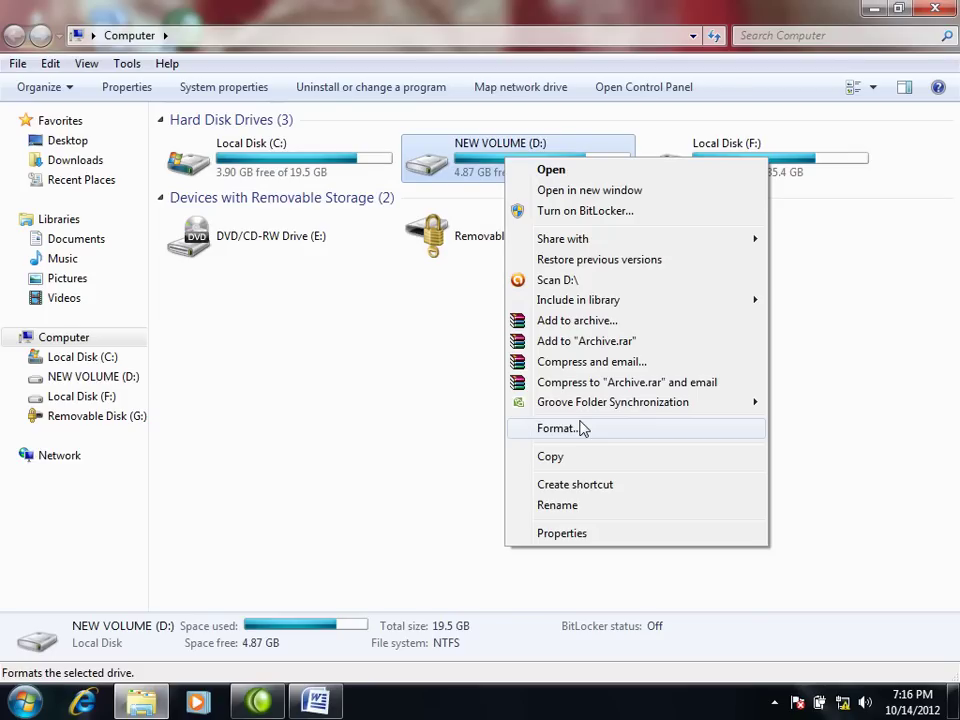
pyautogui.click(212, 452)
pyautogui.click(212, 452)
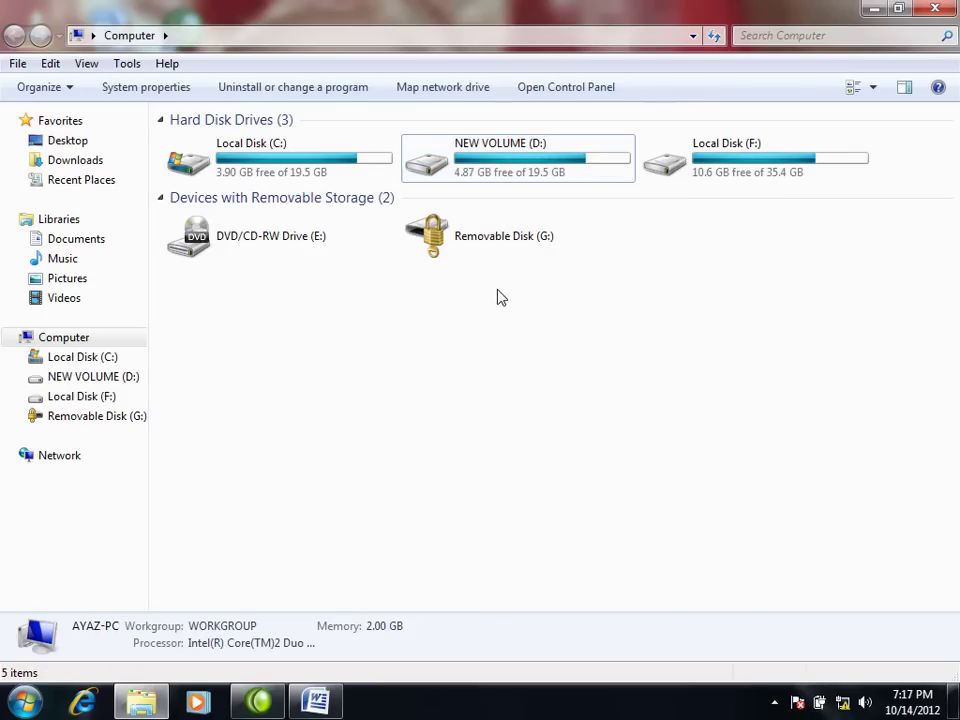
pyautogui.click(474, 235)
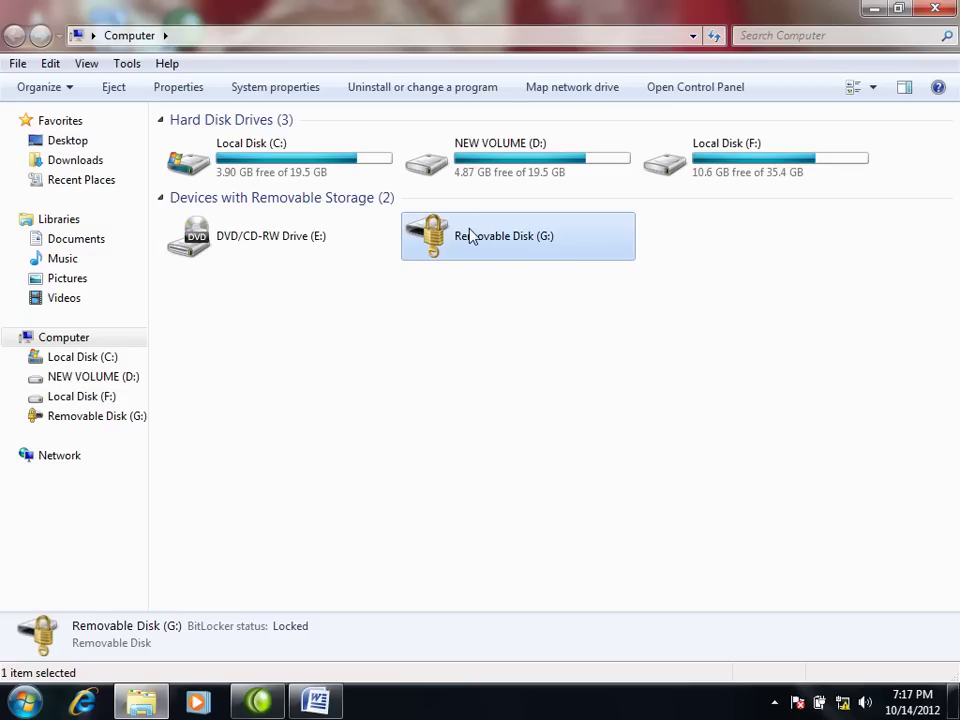
pyautogui.doubleClick(474, 235)
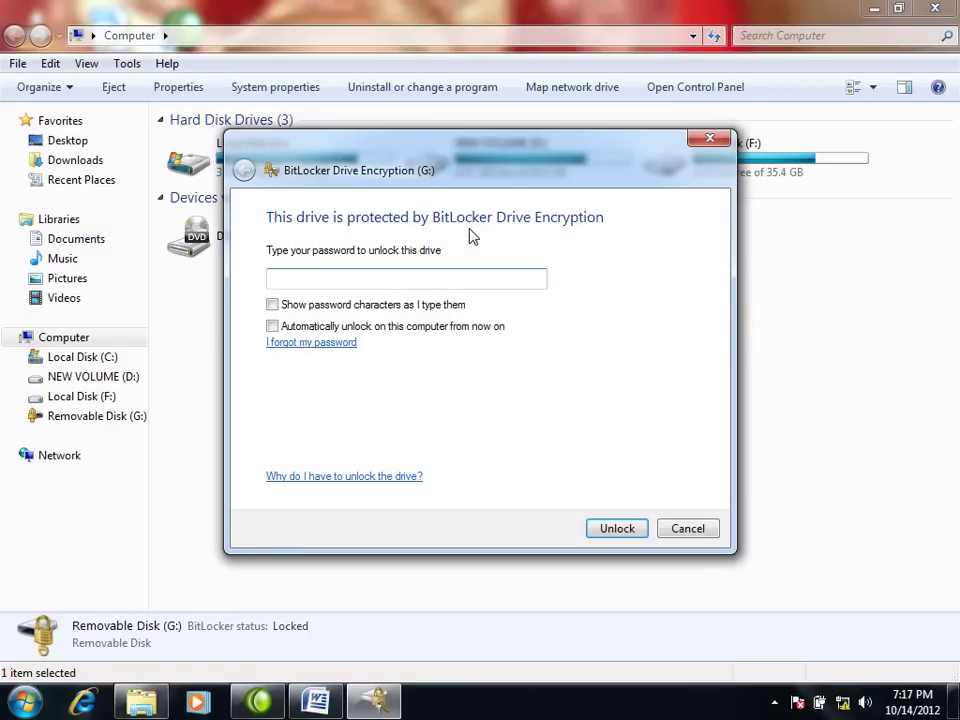
# Step: Type and clear test characters in the password field, then switch to manual recovery-key entry
pyautogui.moveTo(480, 159); pyautogui.dragTo(490, 180)
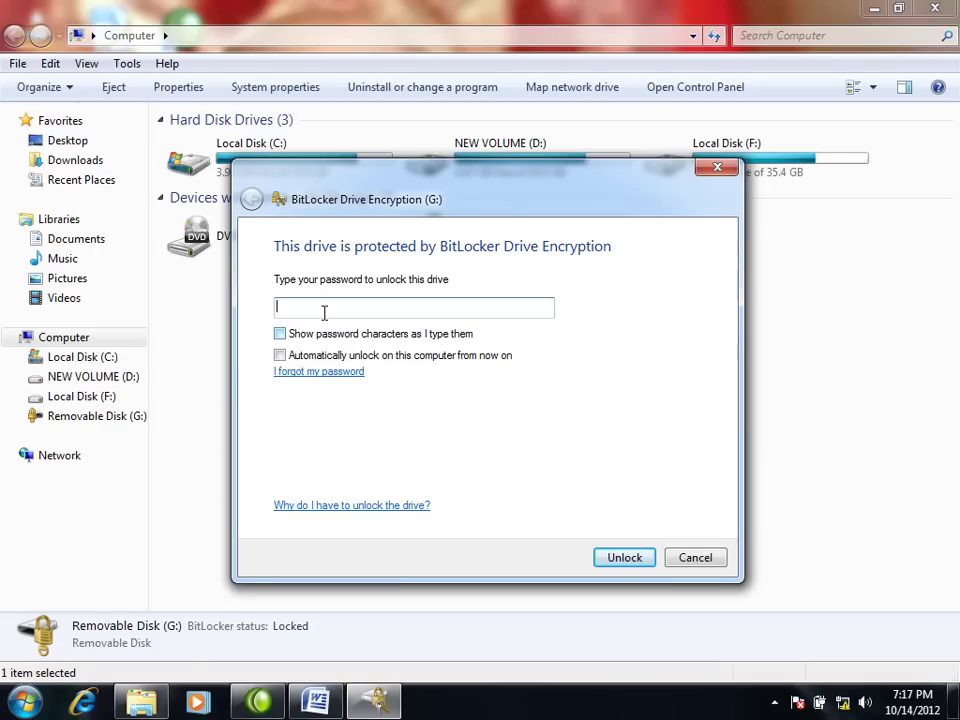
pyautogui.click(280, 335)
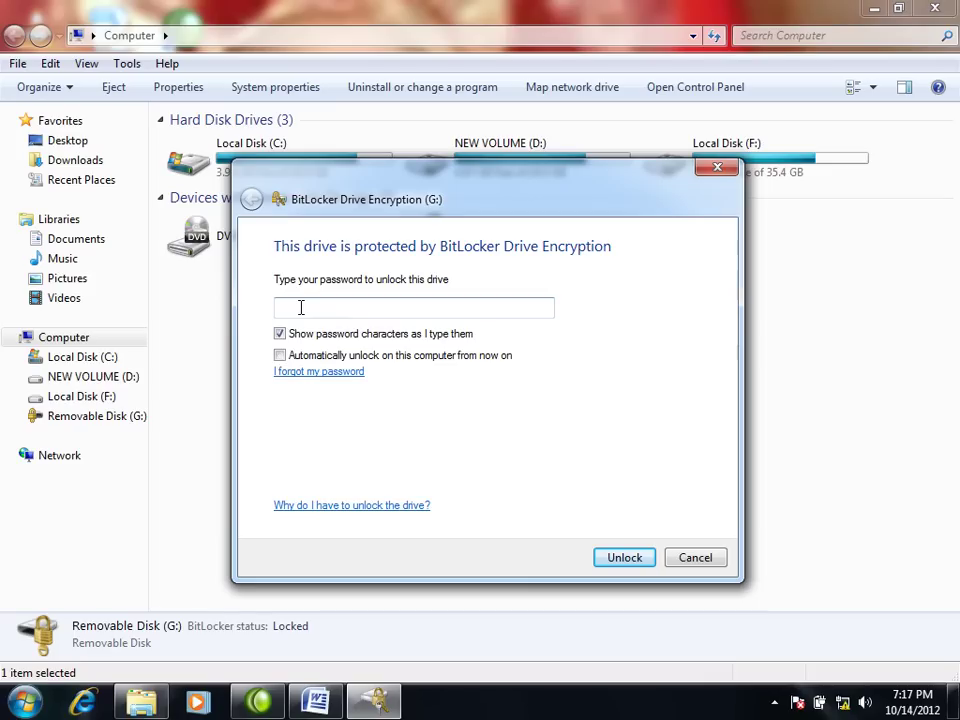
pyautogui.click(308, 303)
pyautogui.write('aaaa')
pyautogui.click(281, 334)
pyautogui.moveTo(321, 306); pyautogui.dragTo(199, 315)
pyautogui.press('BackSpace')
pyautogui.click(300, 380)
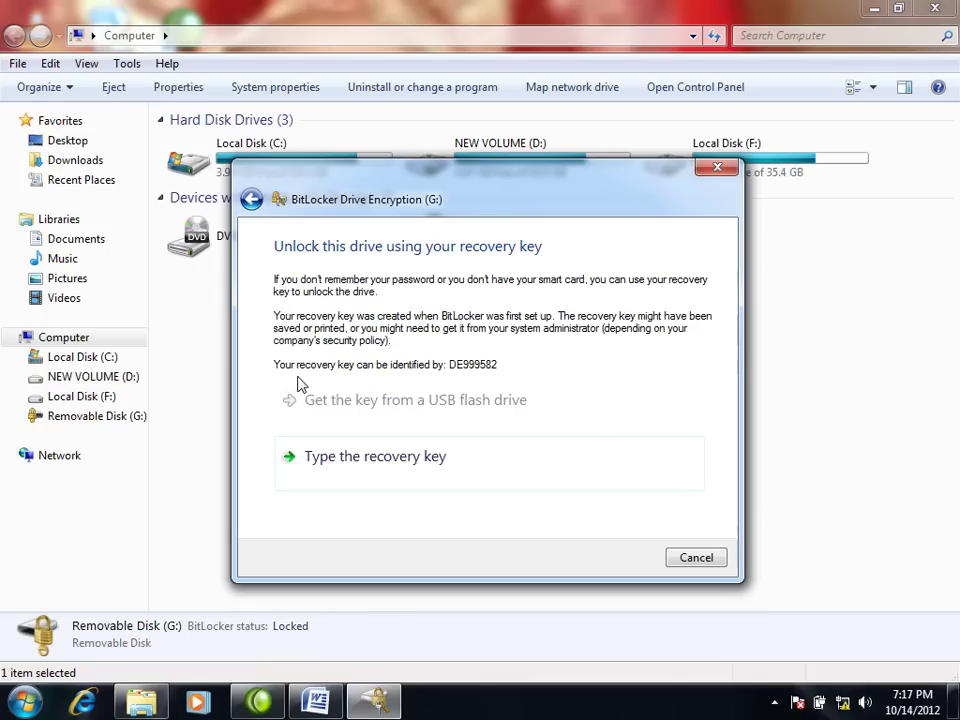
pyautogui.click(347, 458)
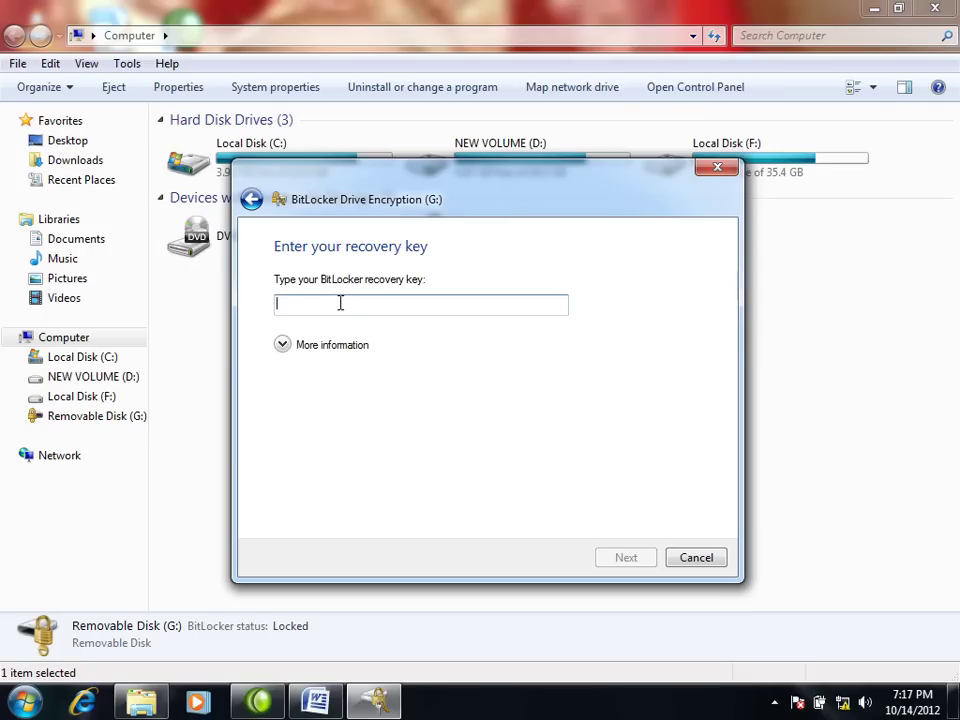
# Step: Open the BitLocker Recovery Key text file in Local Disk (F:) > Recovery Key
pyautogui.click(107, 400)
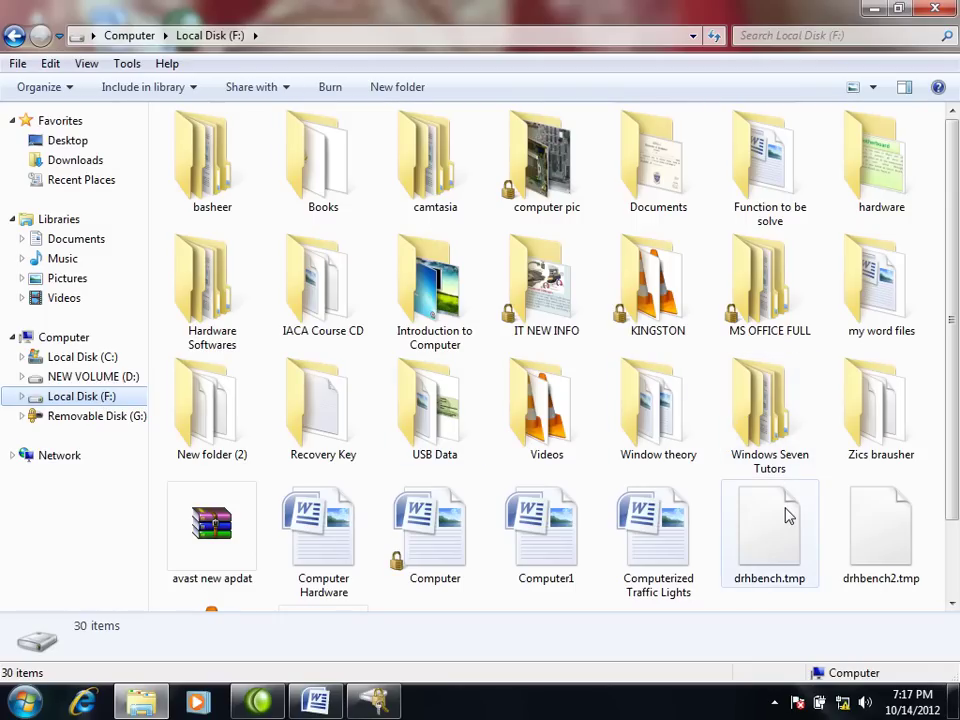
pyautogui.doubleClick(339, 422)
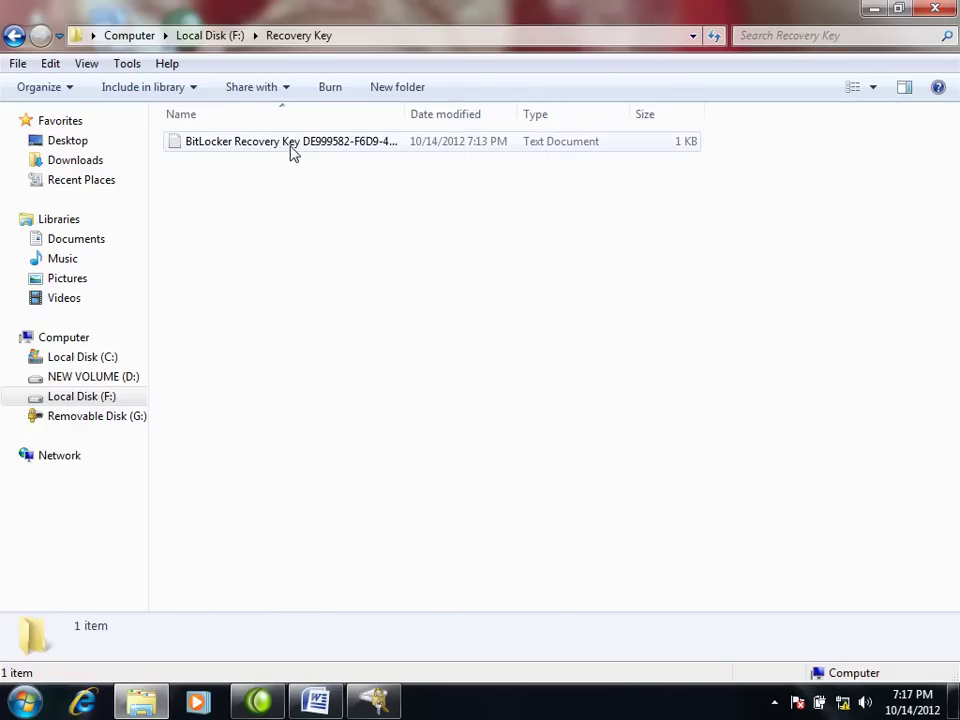
pyautogui.click(291, 149)
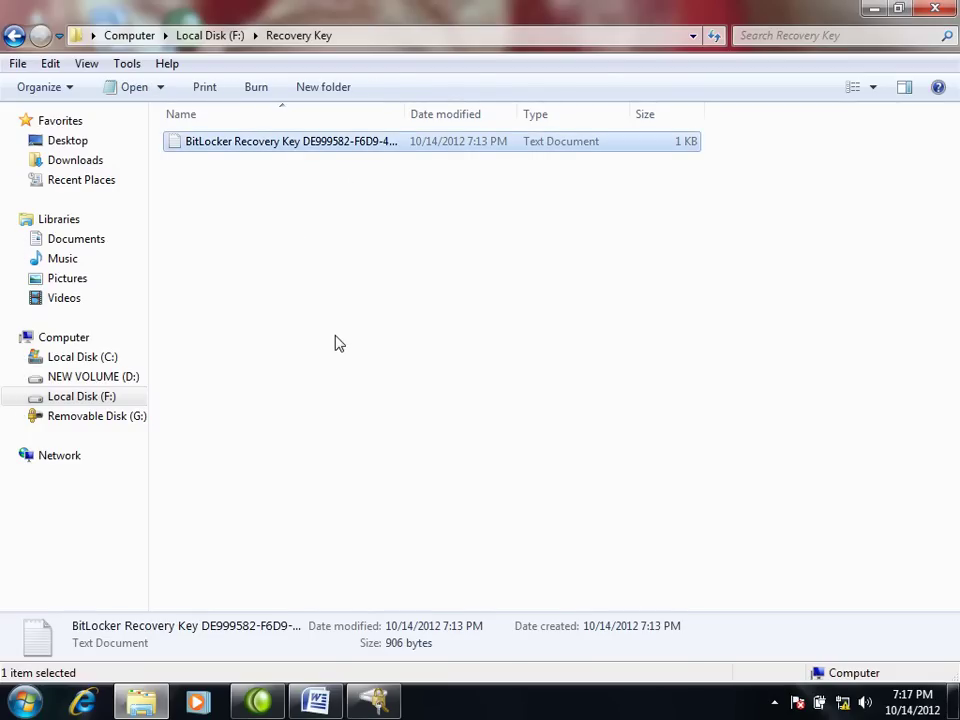
pyautogui.press('Return')
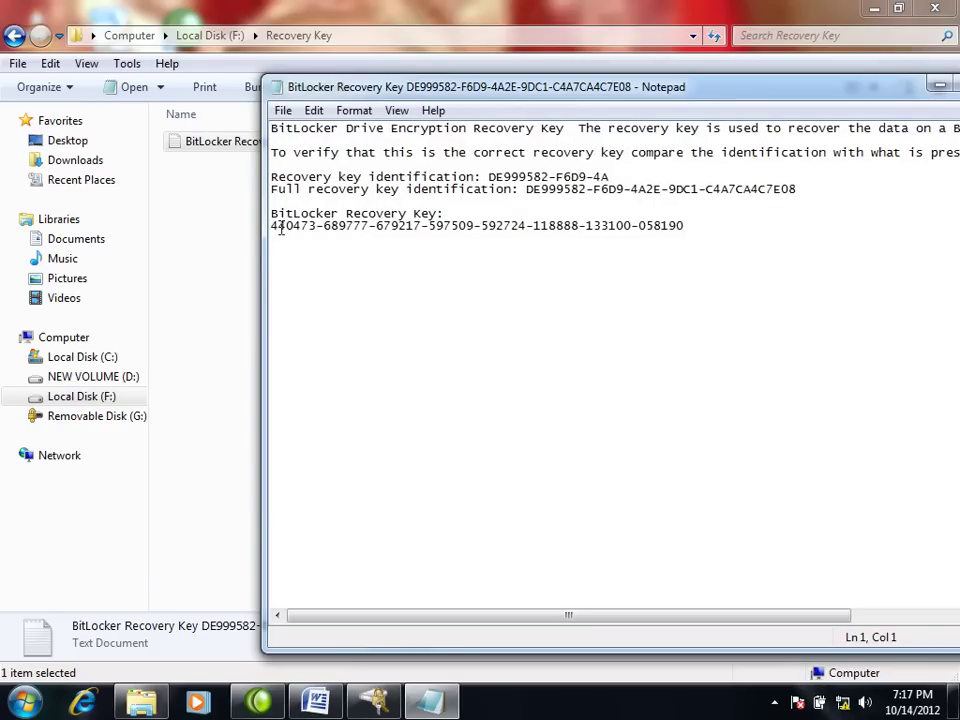
# Step: Copy the recovery key line from Notepad and close the file
pyautogui.moveTo(272, 230); pyautogui.dragTo(699, 237)
pyautogui.rightClick(582, 230)
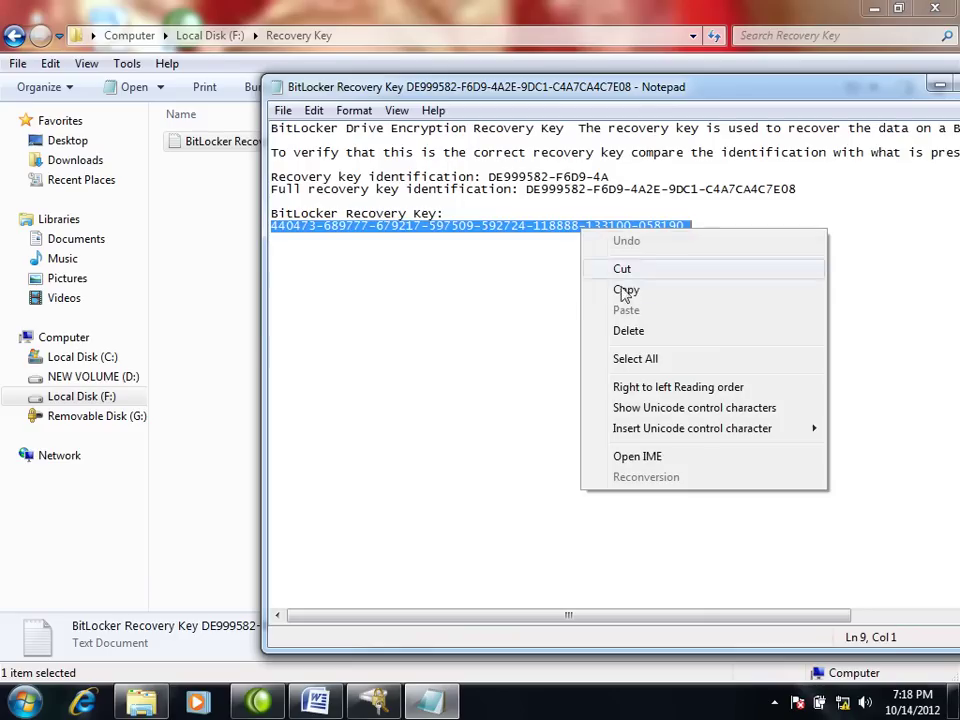
pyautogui.click(635, 296)
pyautogui.moveTo(829, 88); pyautogui.dragTo(645, 88)
pyautogui.click(813, 80)
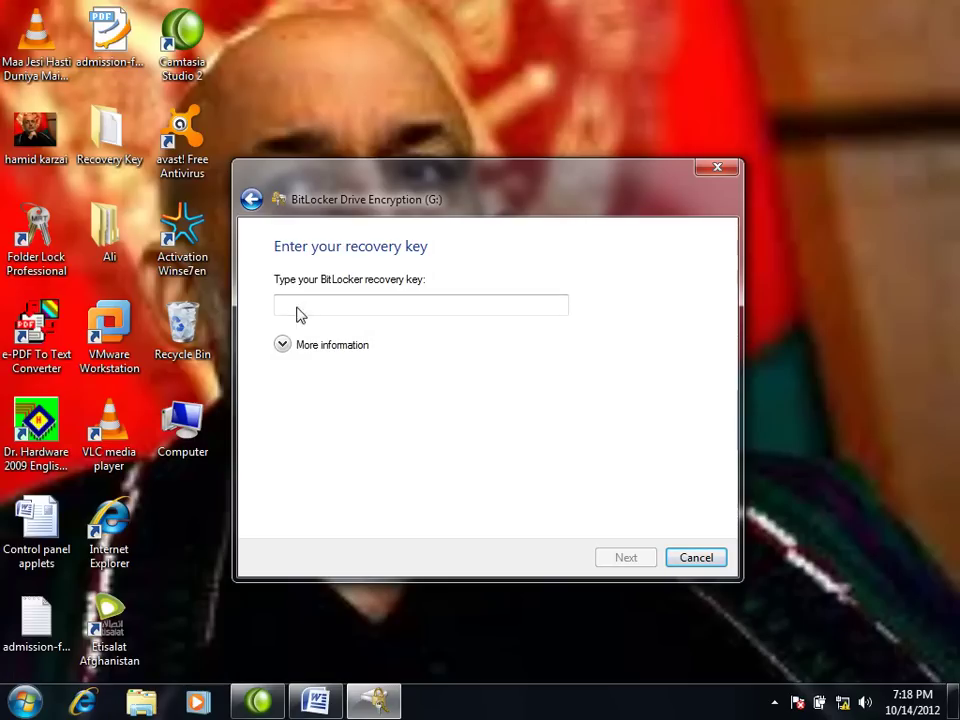
# Step: Paste the copied recovery key into the G: prompt, submit it, and finish the wizard
pyautogui.rightClick(298, 308)
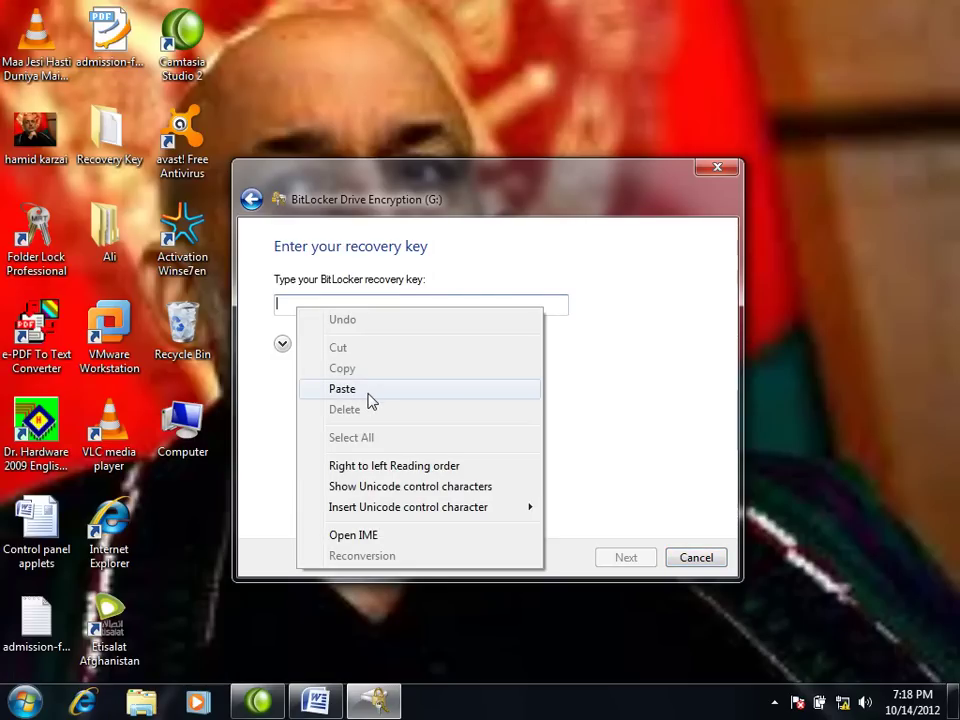
pyautogui.click(345, 389)
pyautogui.click(627, 559)
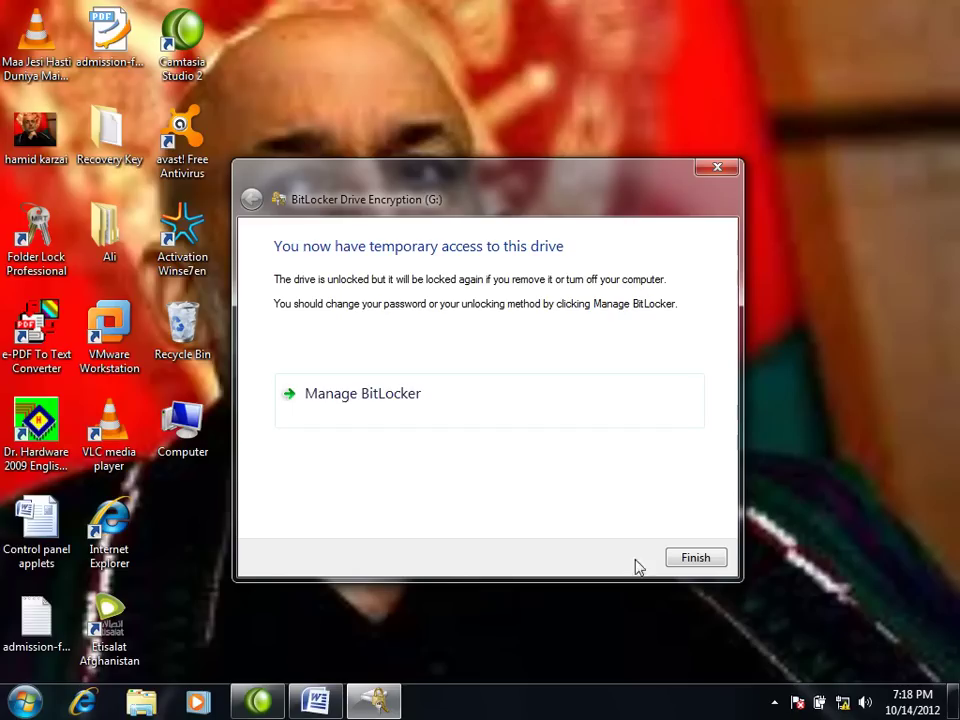
pyautogui.click(710, 563)
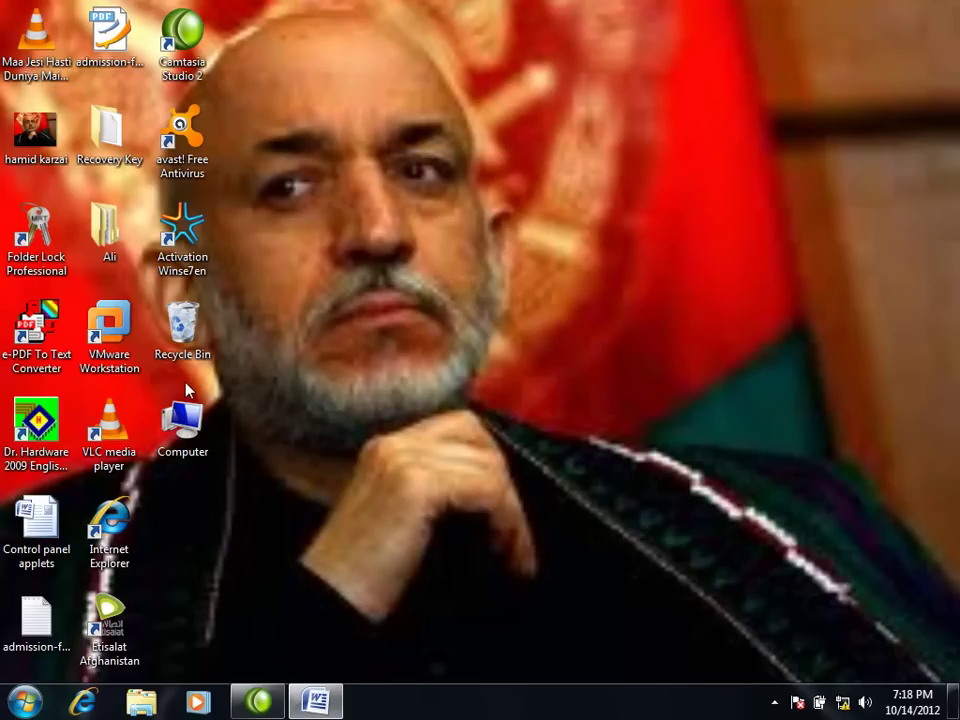
# Step: Open Removable Disk (G:) from Computer to view its three folders and check encryption progress
pyautogui.doubleClick(183, 418)
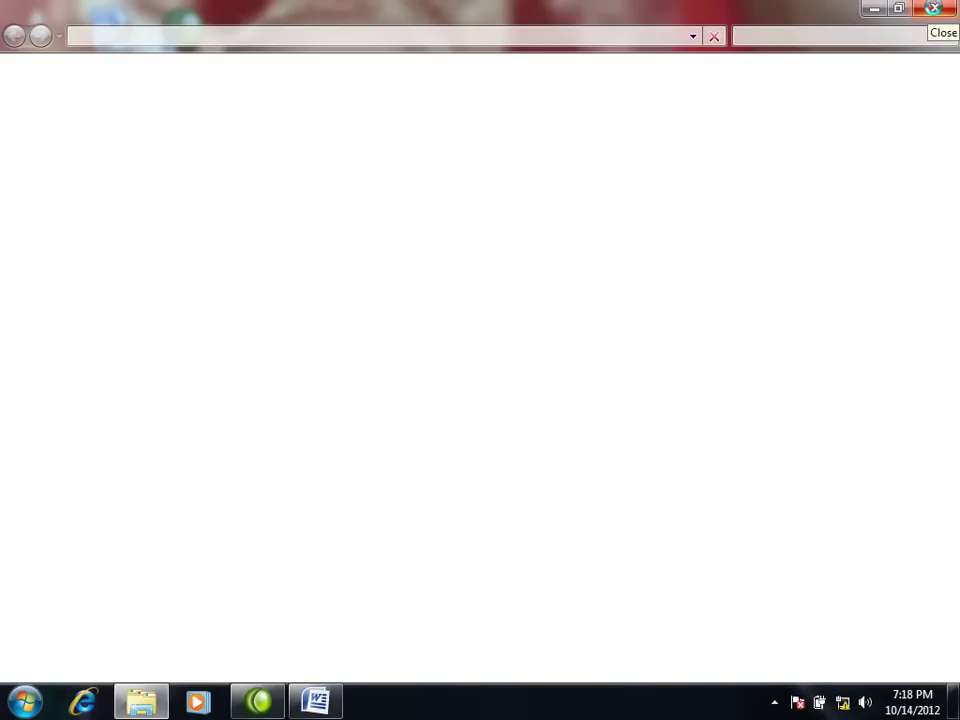
pyautogui.click(937, 12)
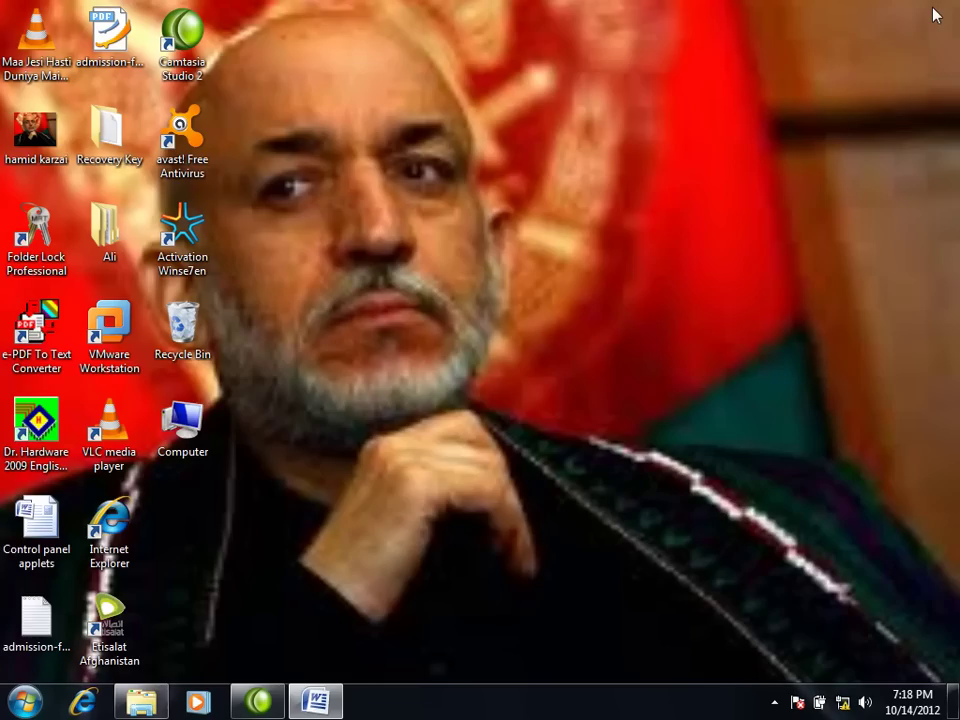
pyautogui.doubleClick(190, 418)
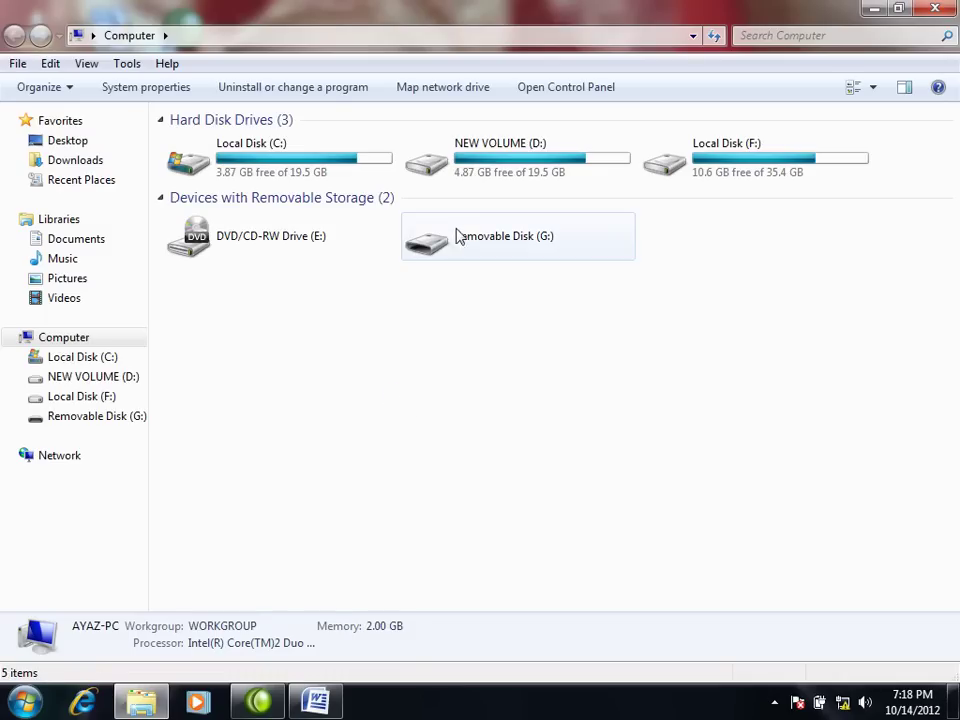
pyautogui.doubleClick(457, 224)
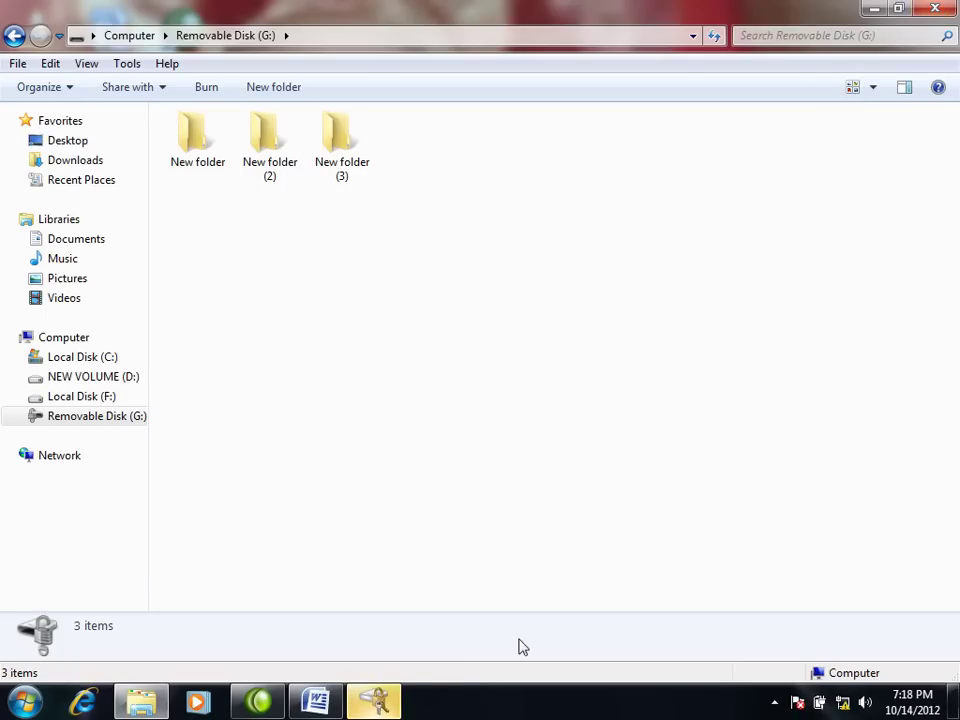
pyautogui.click(395, 707)
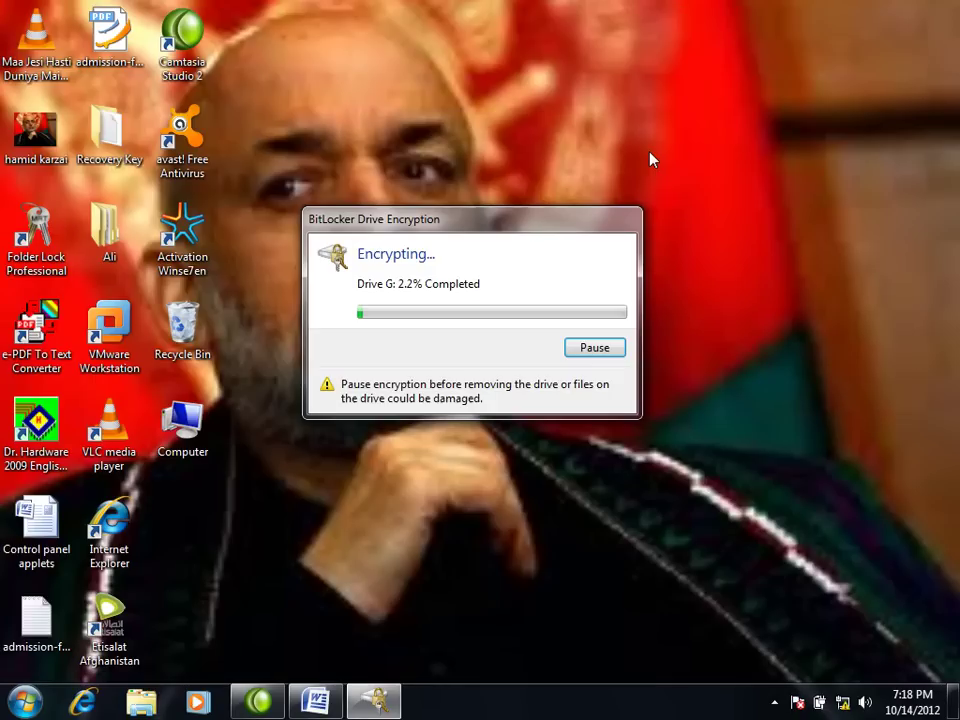
# Step: Dismiss the encryption progress window and open the Computer view with Win+E
pyautogui.press('Escape')
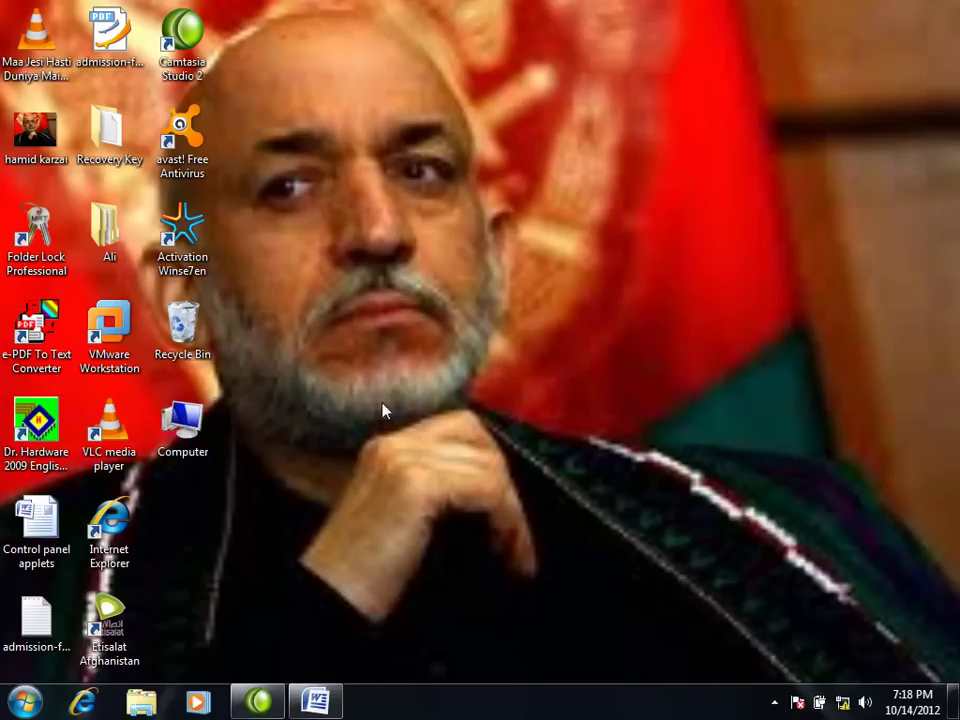
pyautogui.press('super+e')
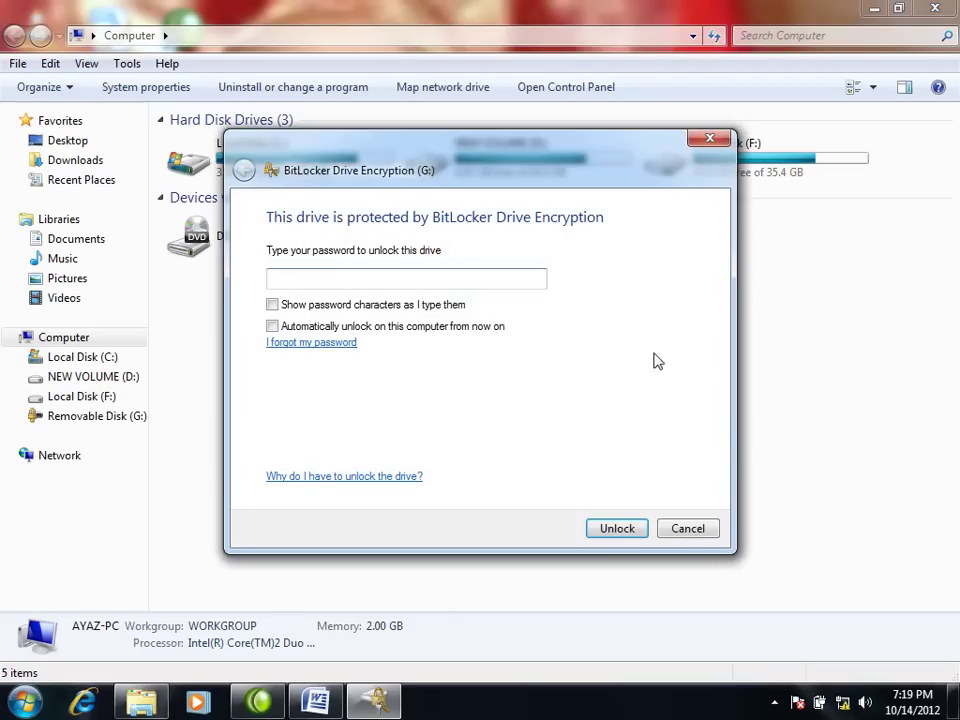
# Step: Unlock Removable Disk (G:) through its Unlock Drive menu item using the drive password
pyautogui.click(695, 535)
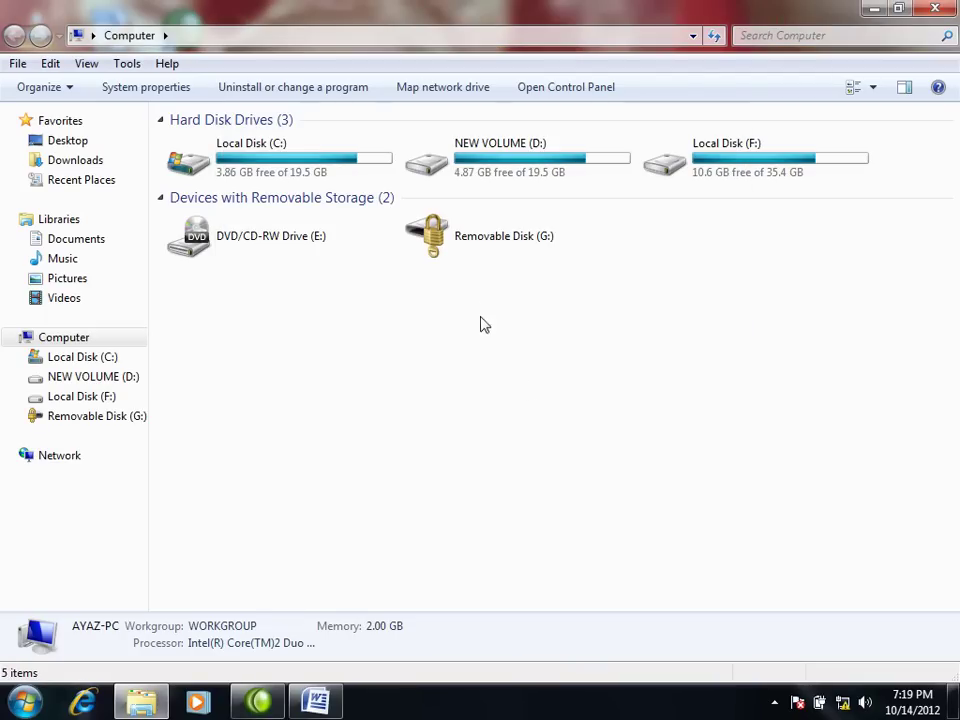
pyautogui.click(437, 245)
pyautogui.rightClick(437, 245)
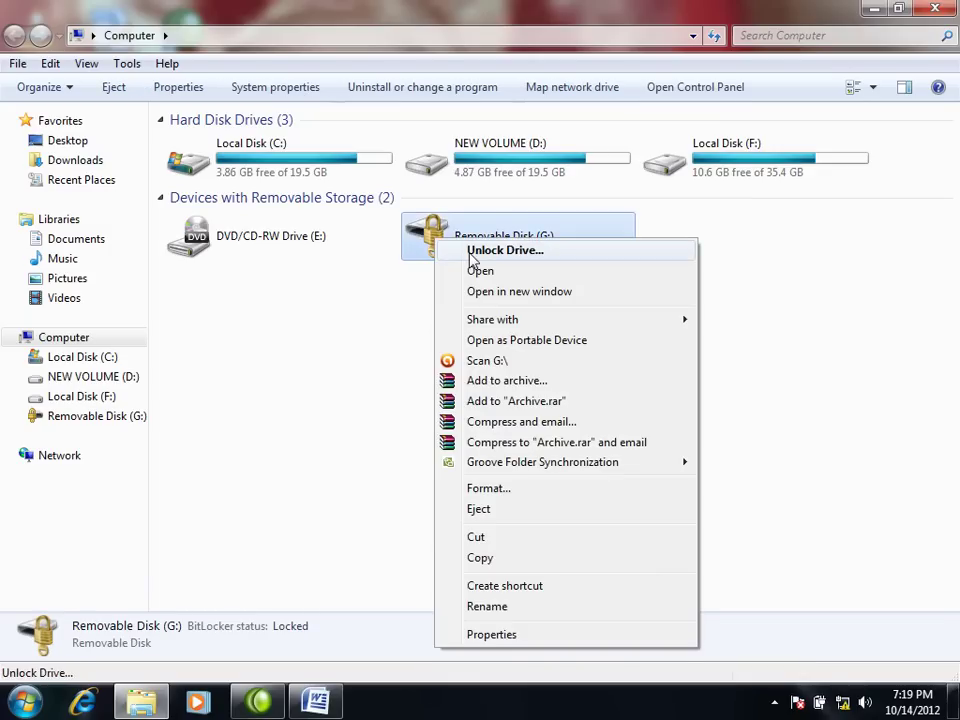
pyautogui.click(474, 252)
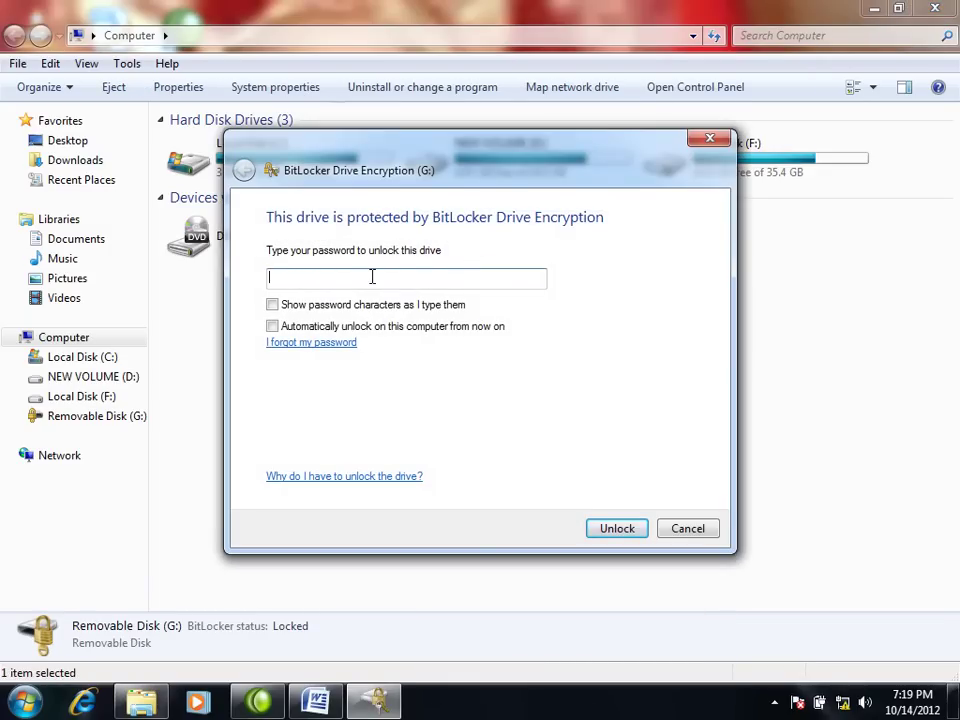
pyautogui.write('123456789')
pyautogui.click(612, 528)
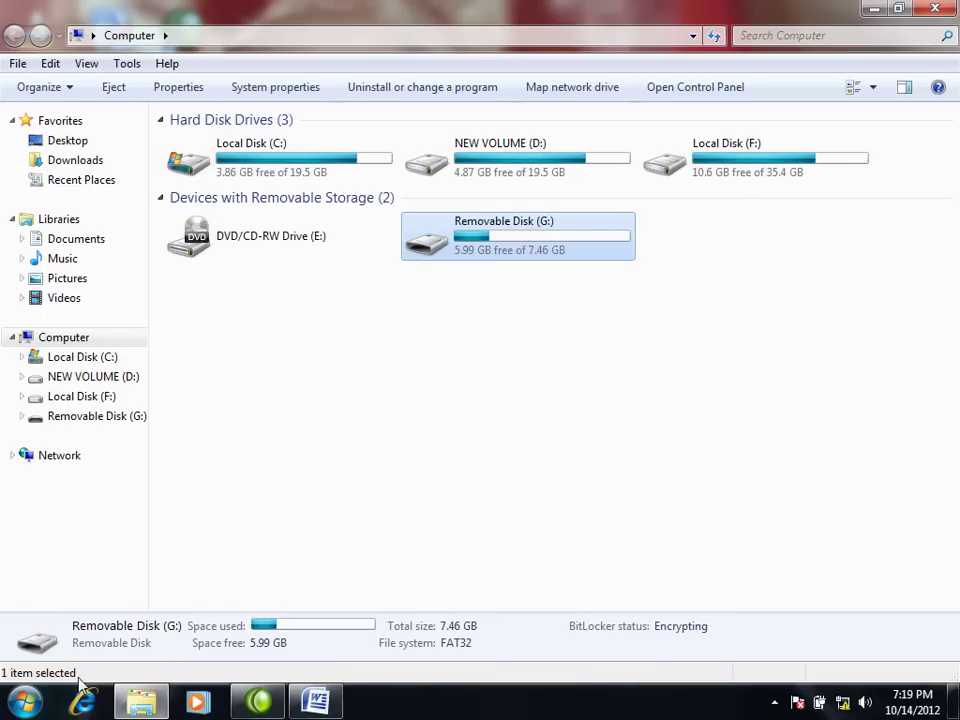
pyautogui.click(24, 702)
# Step: Turn off BitLocker for G: on Control Panel's BitLocker Drive Encryption page and confirm decryption
pyautogui.click(287, 487)
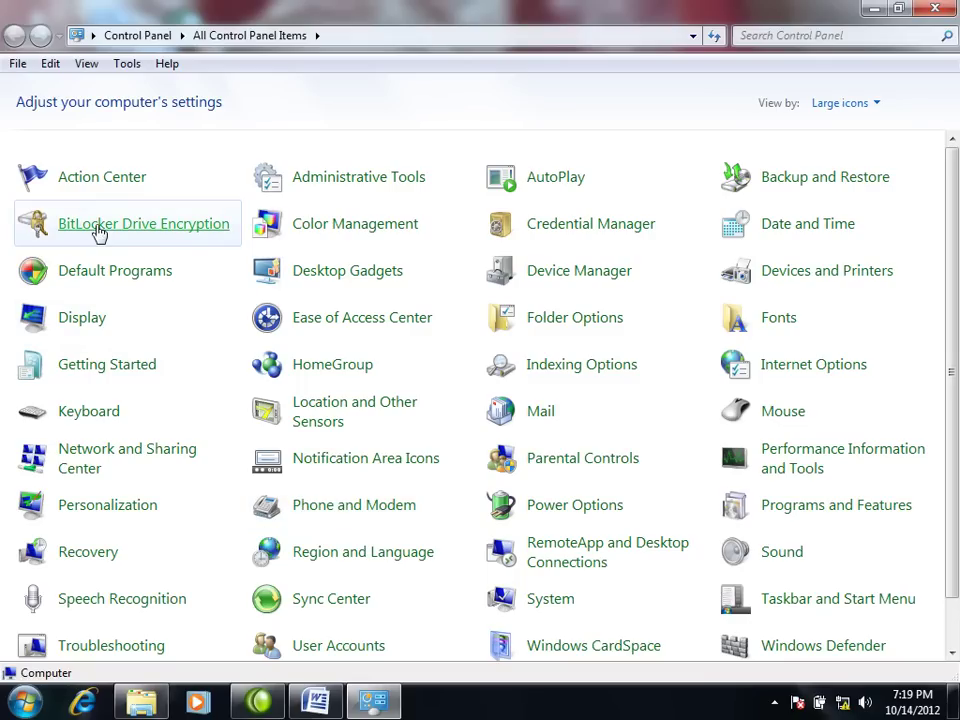
pyautogui.click(97, 228)
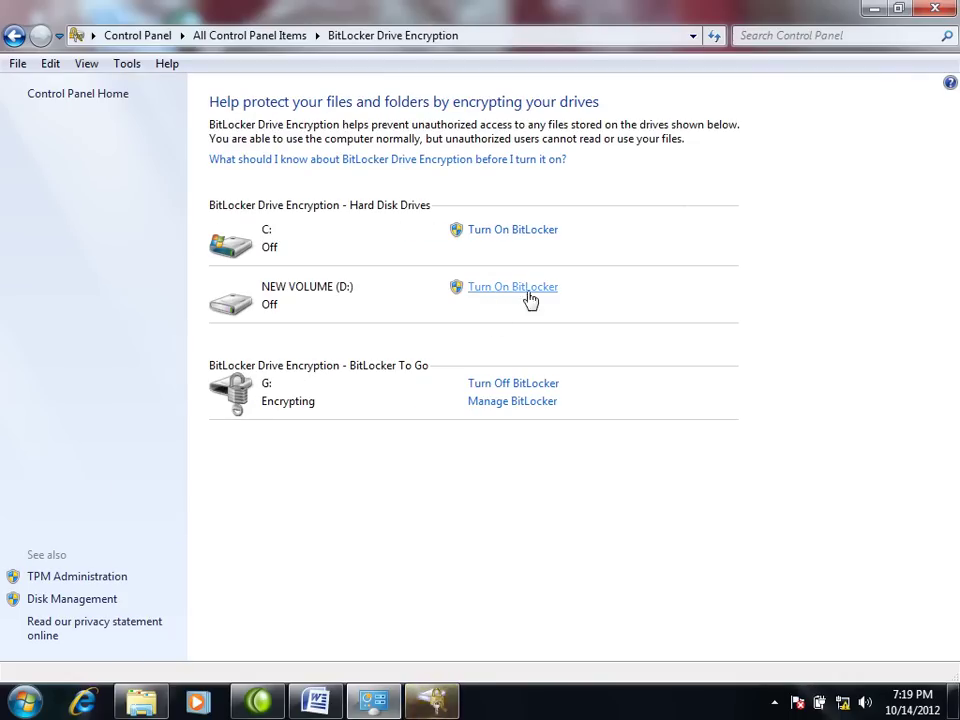
pyautogui.click(510, 386)
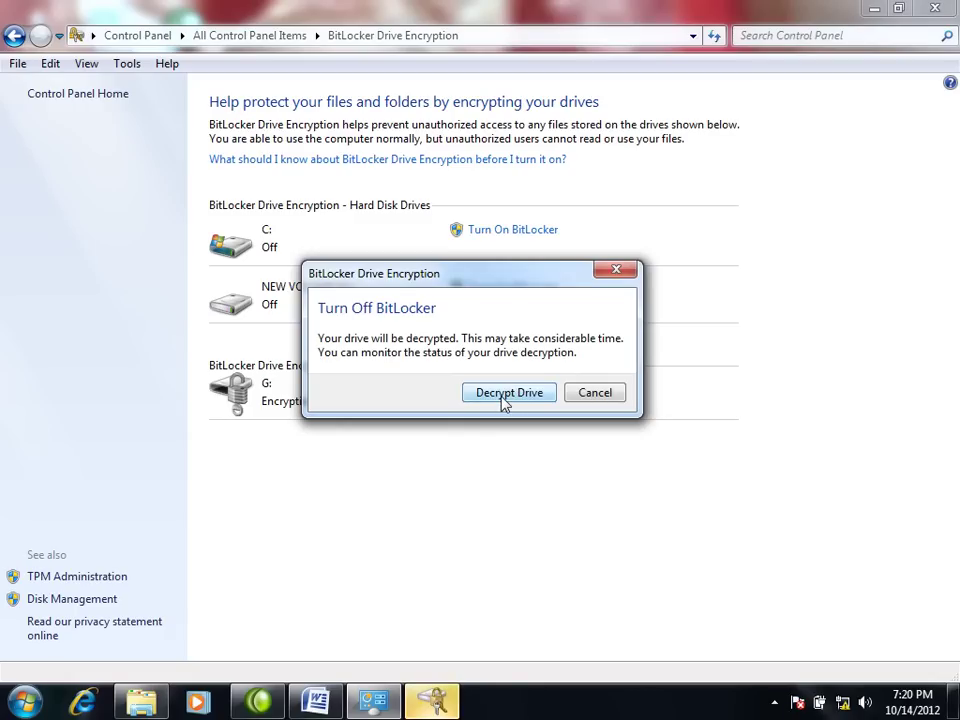
pyautogui.click(505, 398)
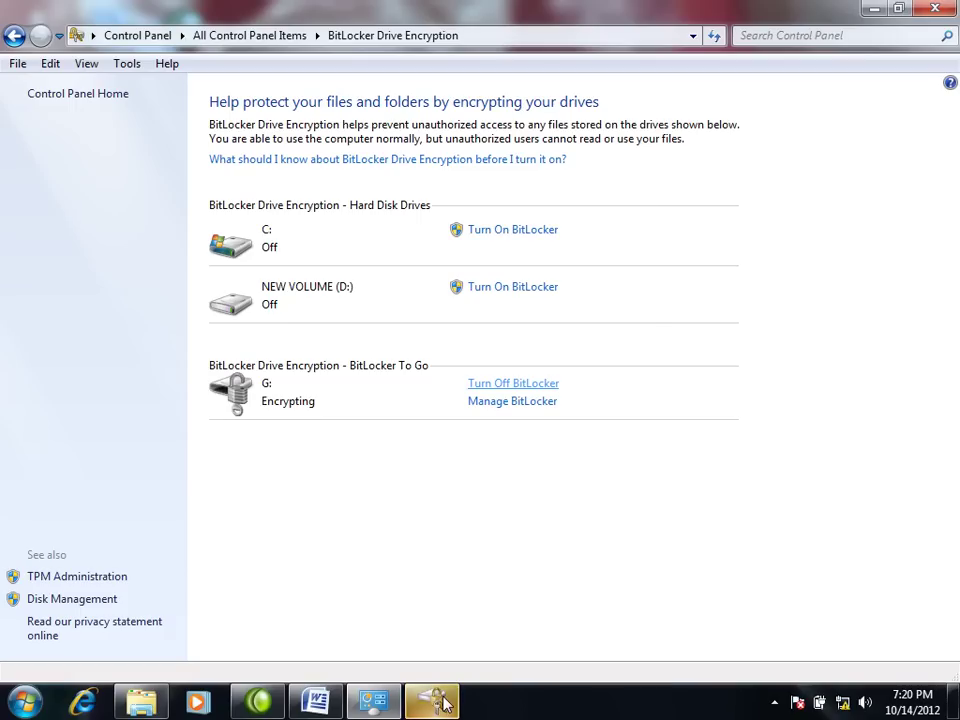
pyautogui.click(446, 707)
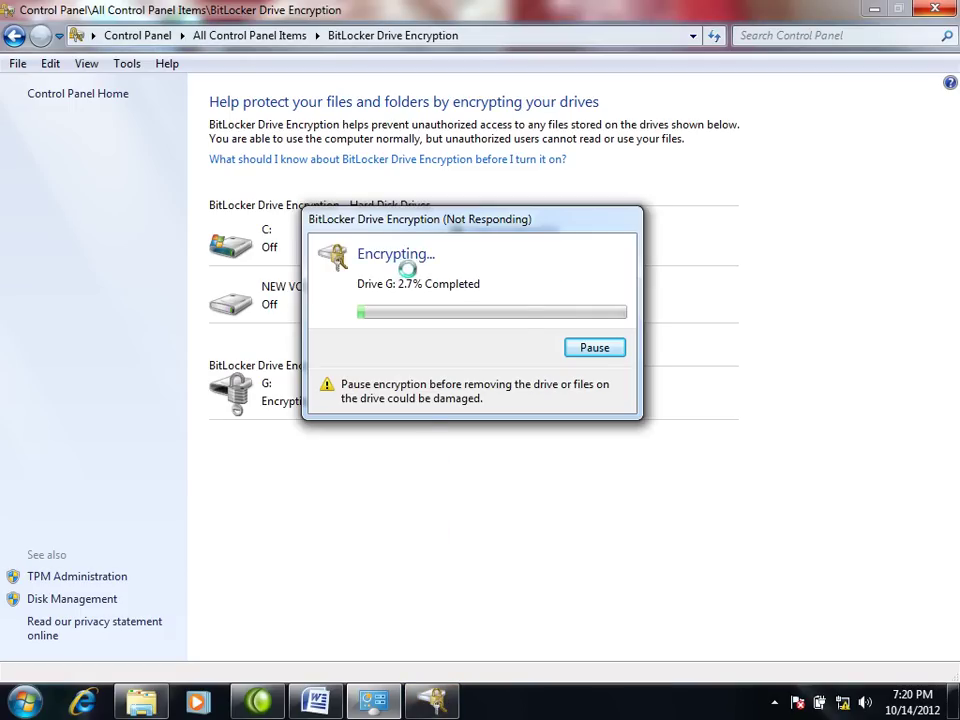
# Step: End the hung BitLocker Drive Encryption task and notification utility in Task Manager, then close it
pyautogui.rightClick(624, 690)
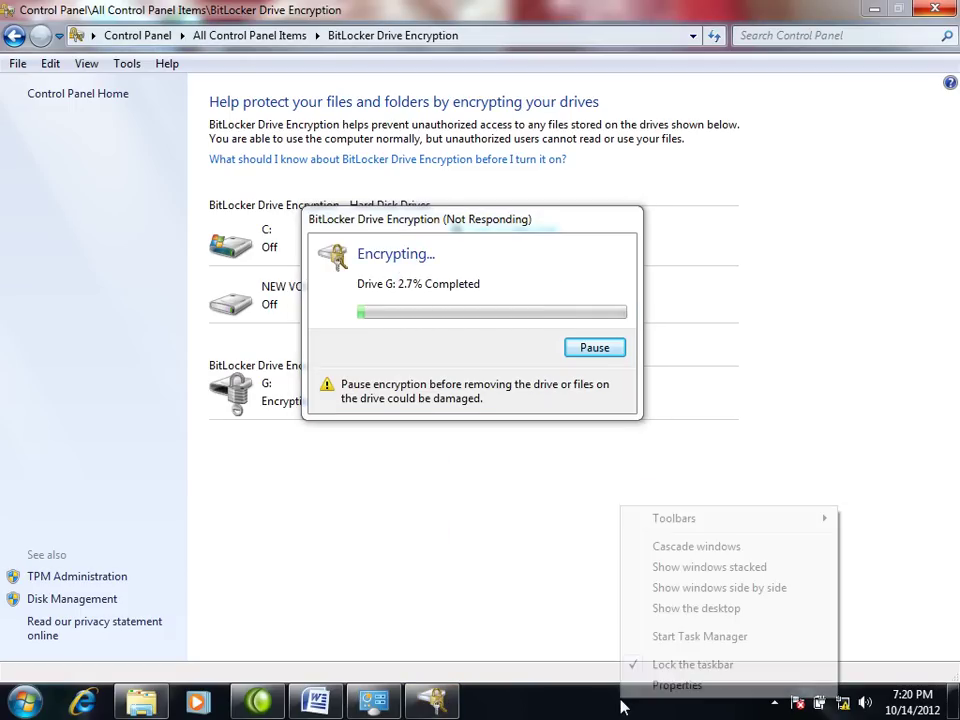
pyautogui.click(659, 636)
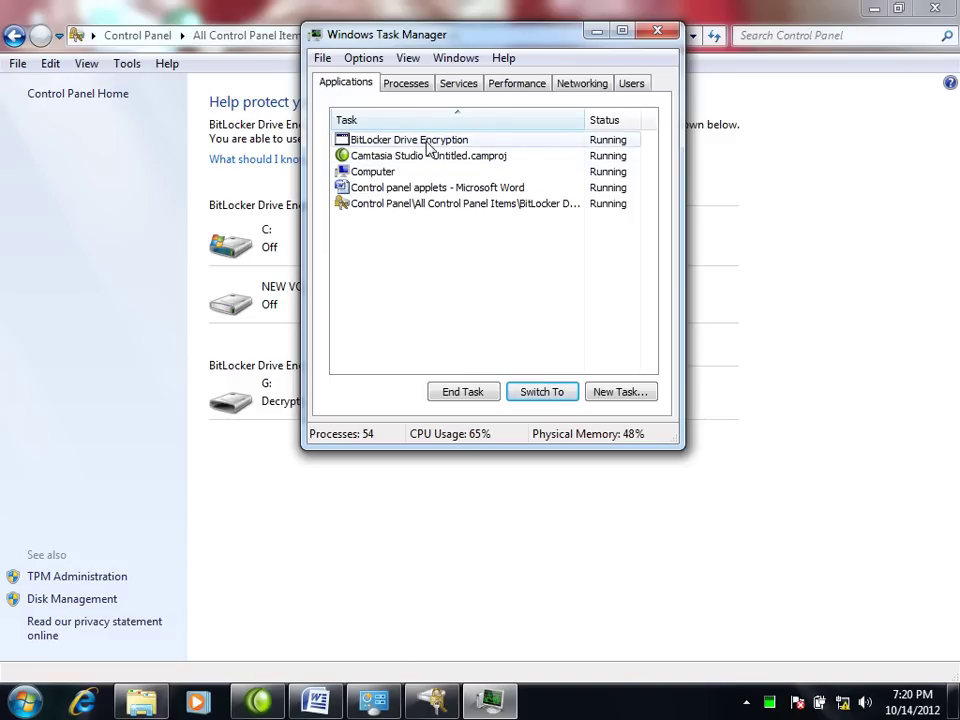
pyautogui.click(428, 145)
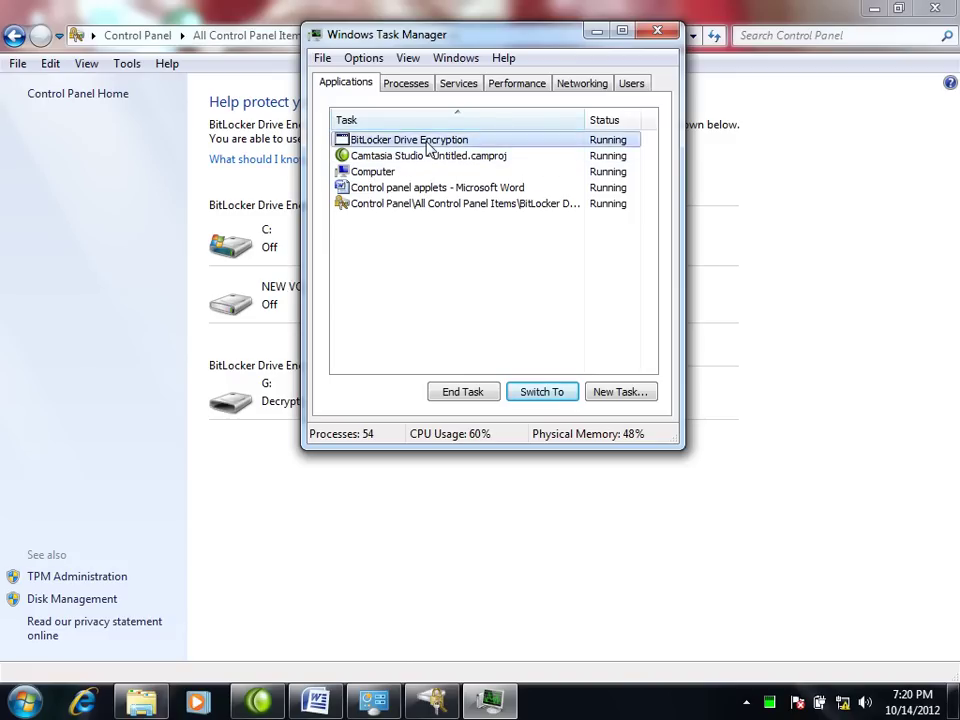
pyautogui.click(462, 392)
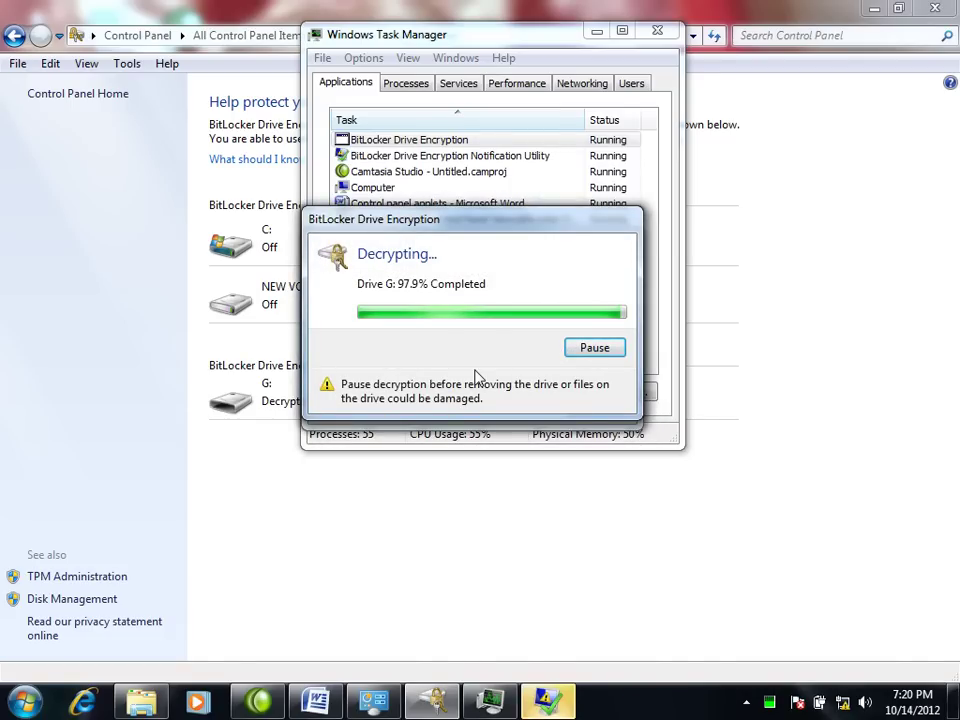
pyautogui.click(557, 707)
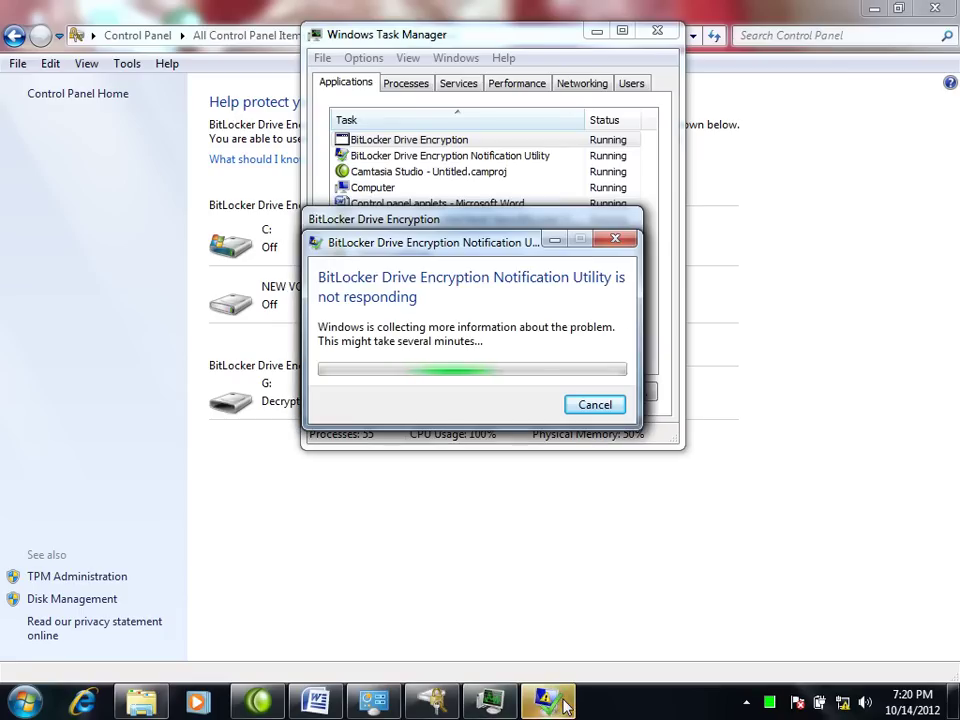
pyautogui.click(612, 240)
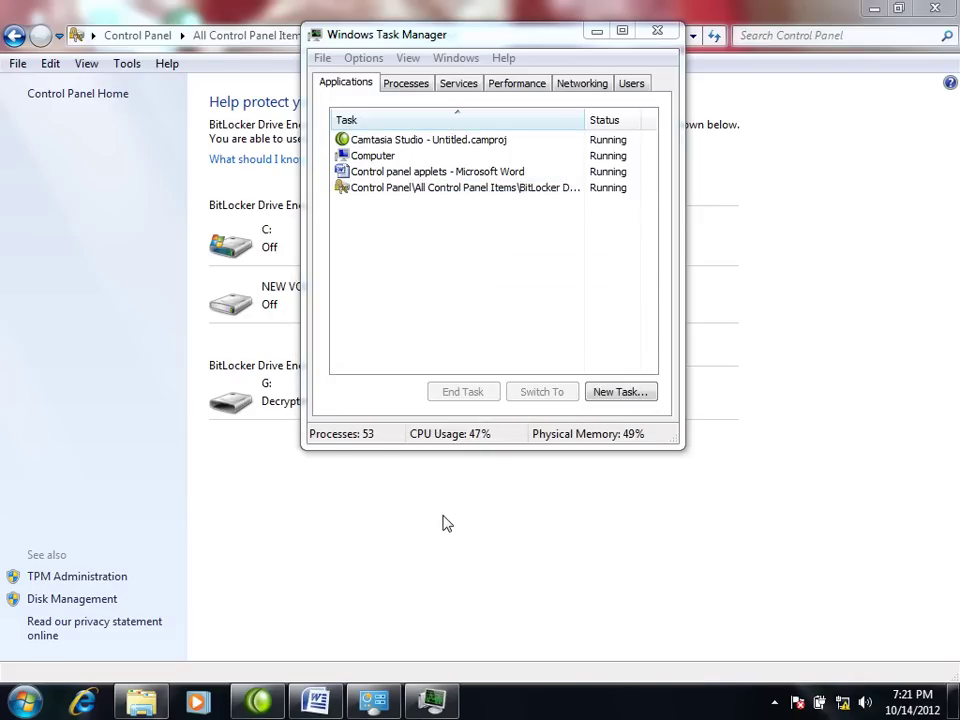
pyautogui.click(657, 30)
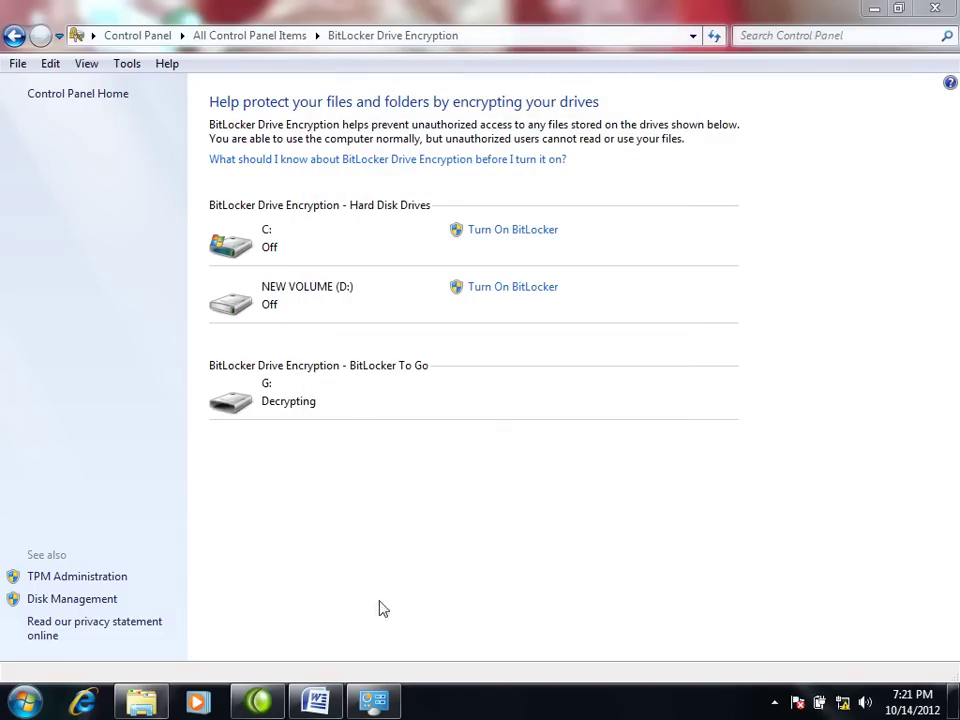
# Step: Close Control Panel and refresh the Computer view three times until G: reappears
pyautogui.click(934, 9)
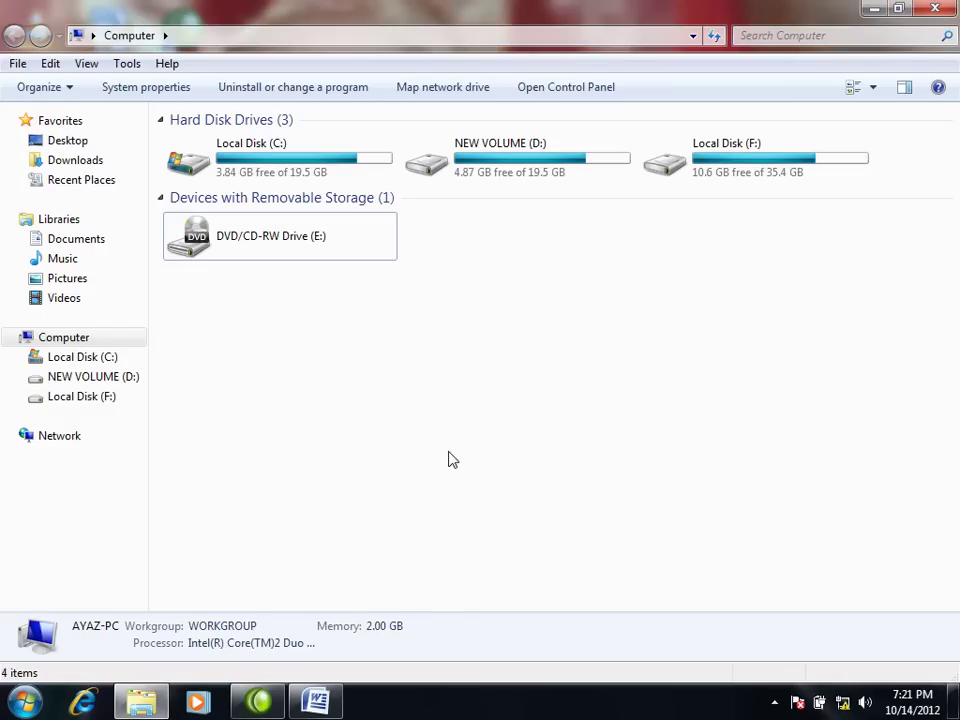
pyautogui.rightClick(392, 407)
pyautogui.click(421, 481)
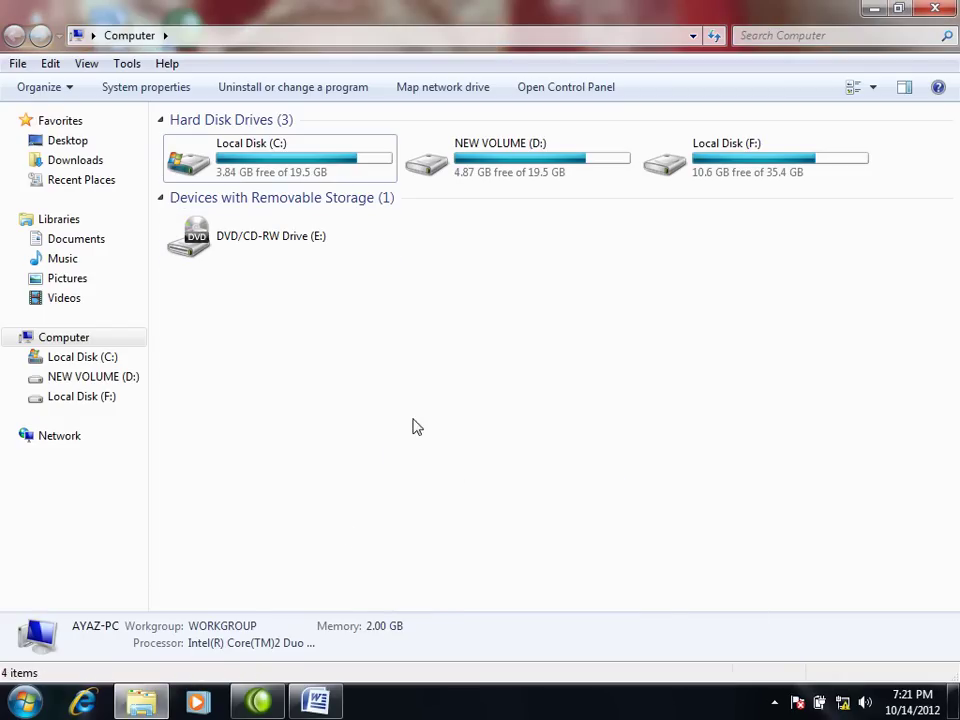
pyautogui.rightClick(417, 427)
pyautogui.click(454, 499)
pyautogui.rightClick(559, 512)
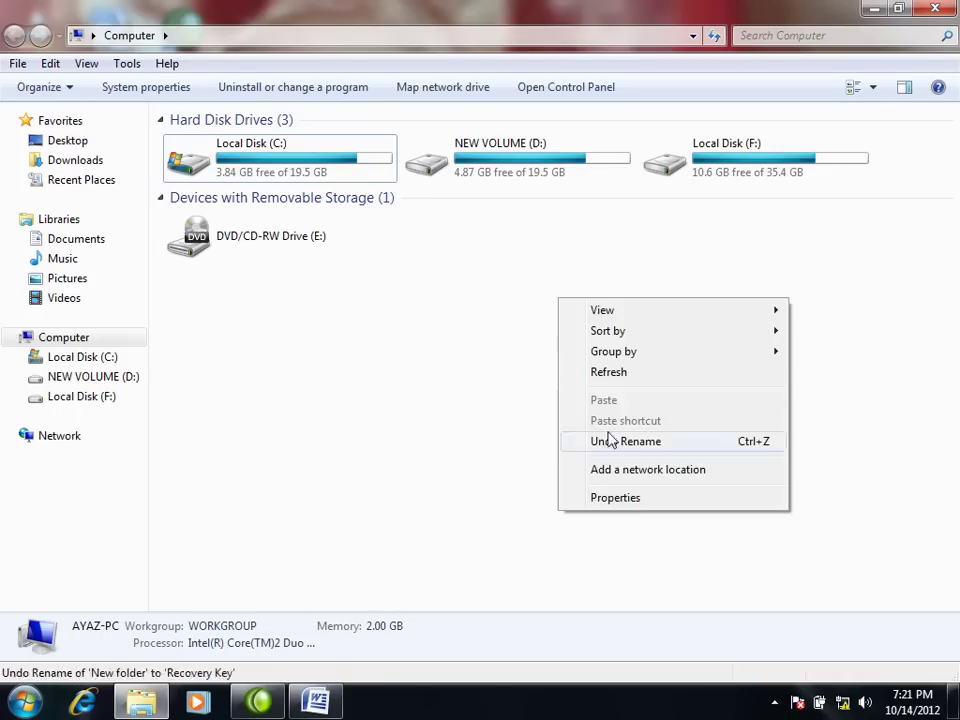
pyautogui.click(610, 372)
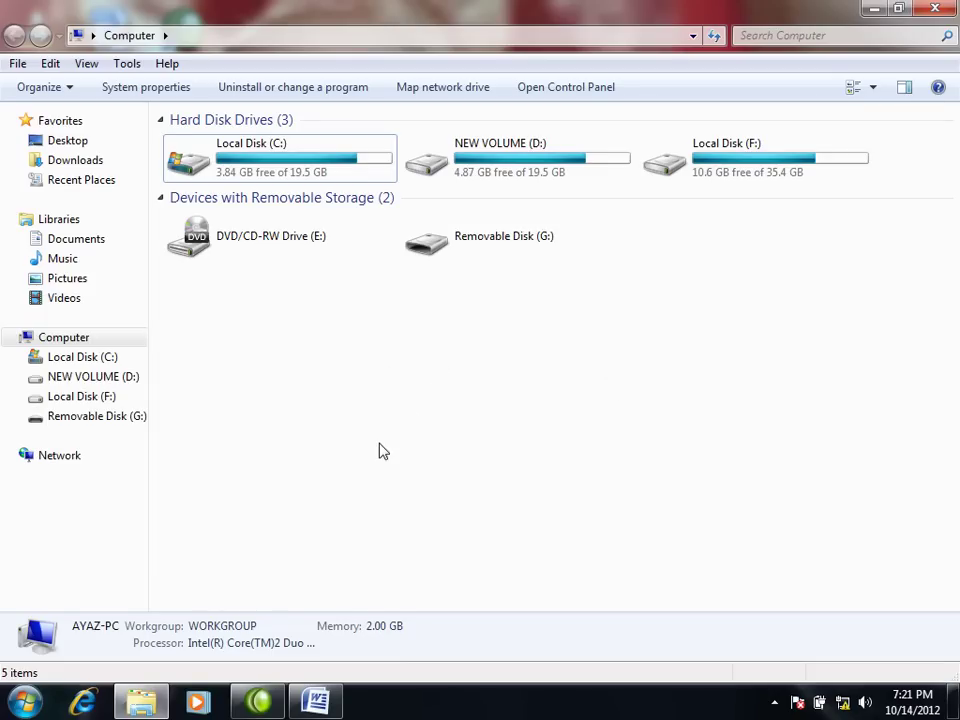
# Step: Select Removable Disk (G:) and reveal the hidden icons in the taskbar notification area
pyautogui.click(457, 246)
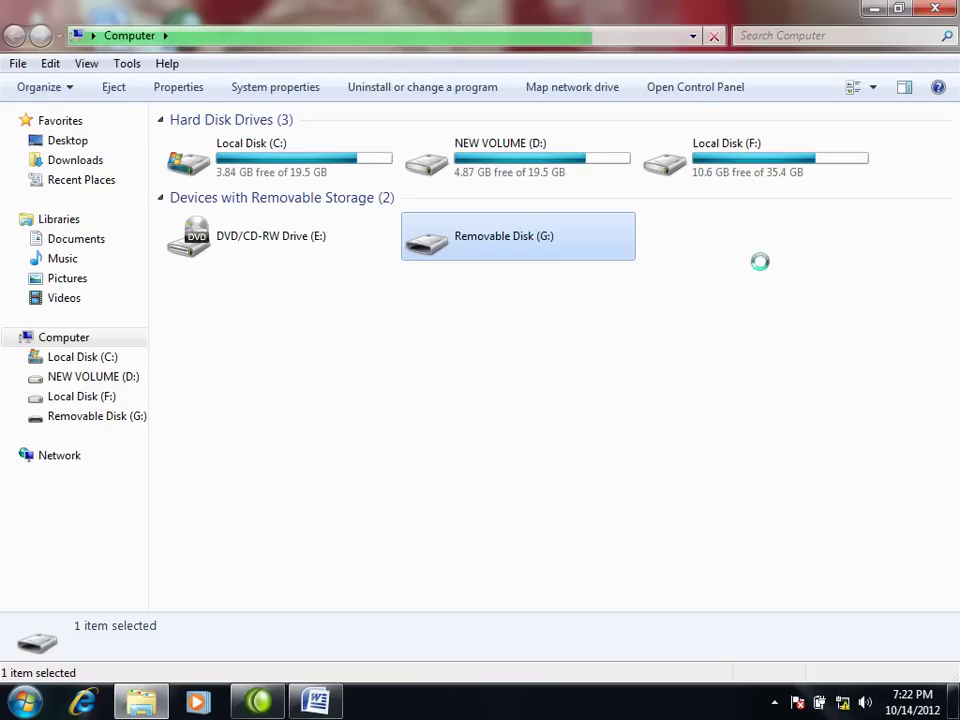
pyautogui.click(774, 702)
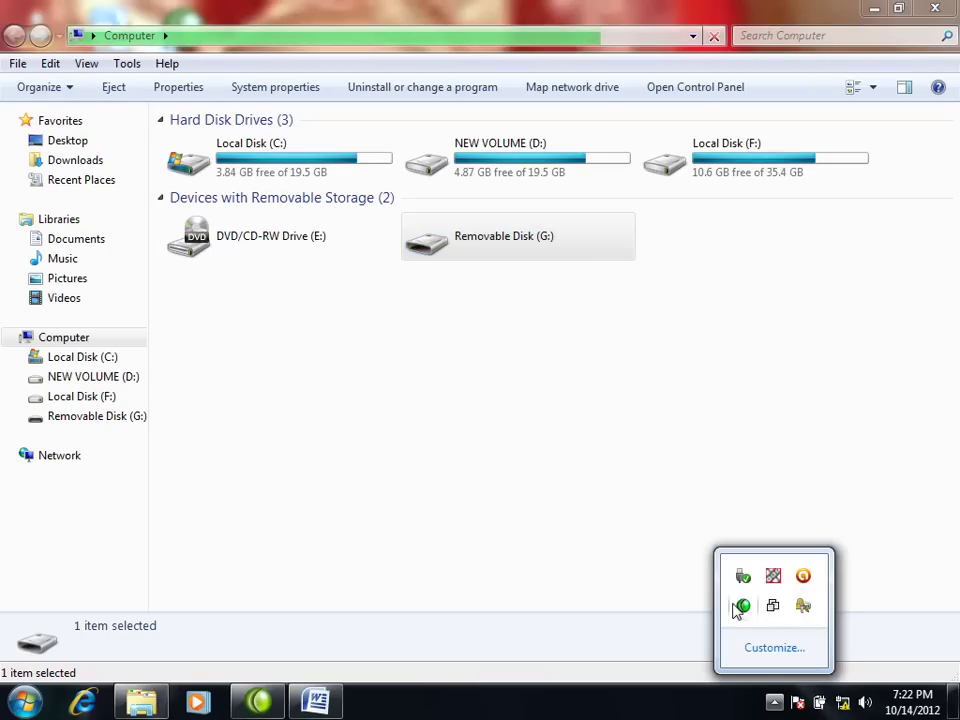